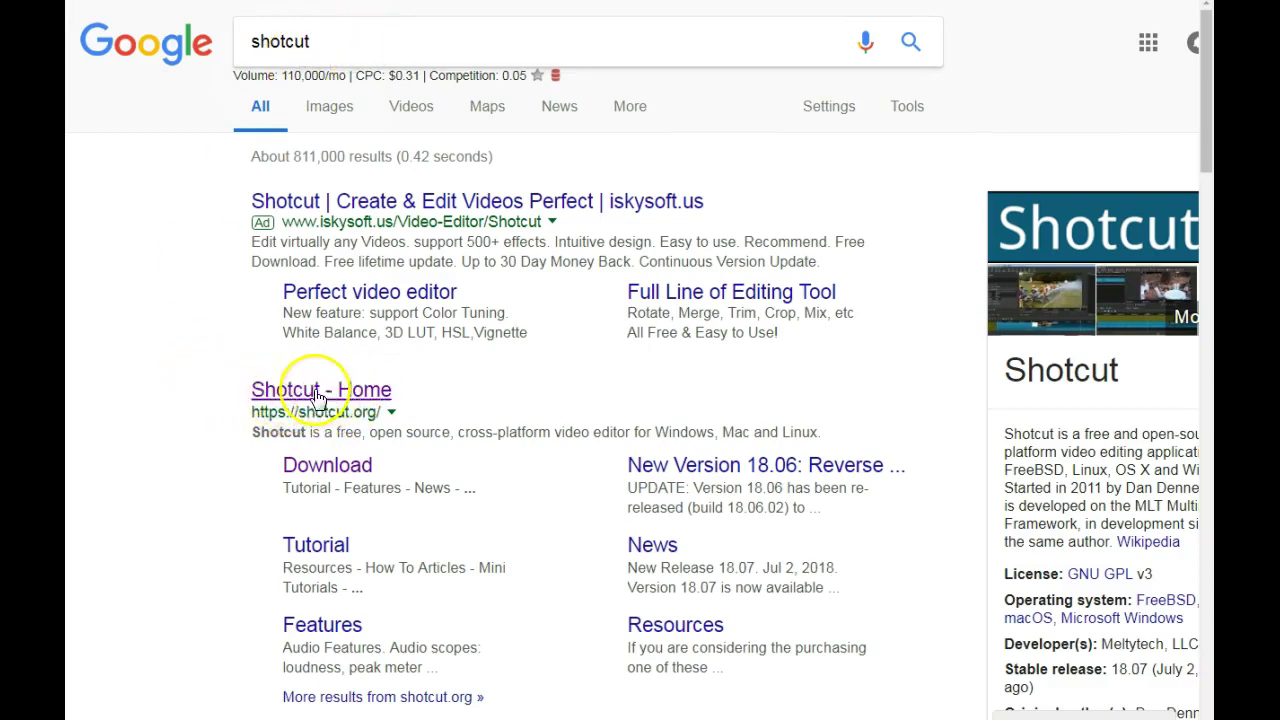
- Open the official Shotcut website from the search results, look over its home page and go to the download page
{"action": "left_click", "coordinate": [263, 403]}
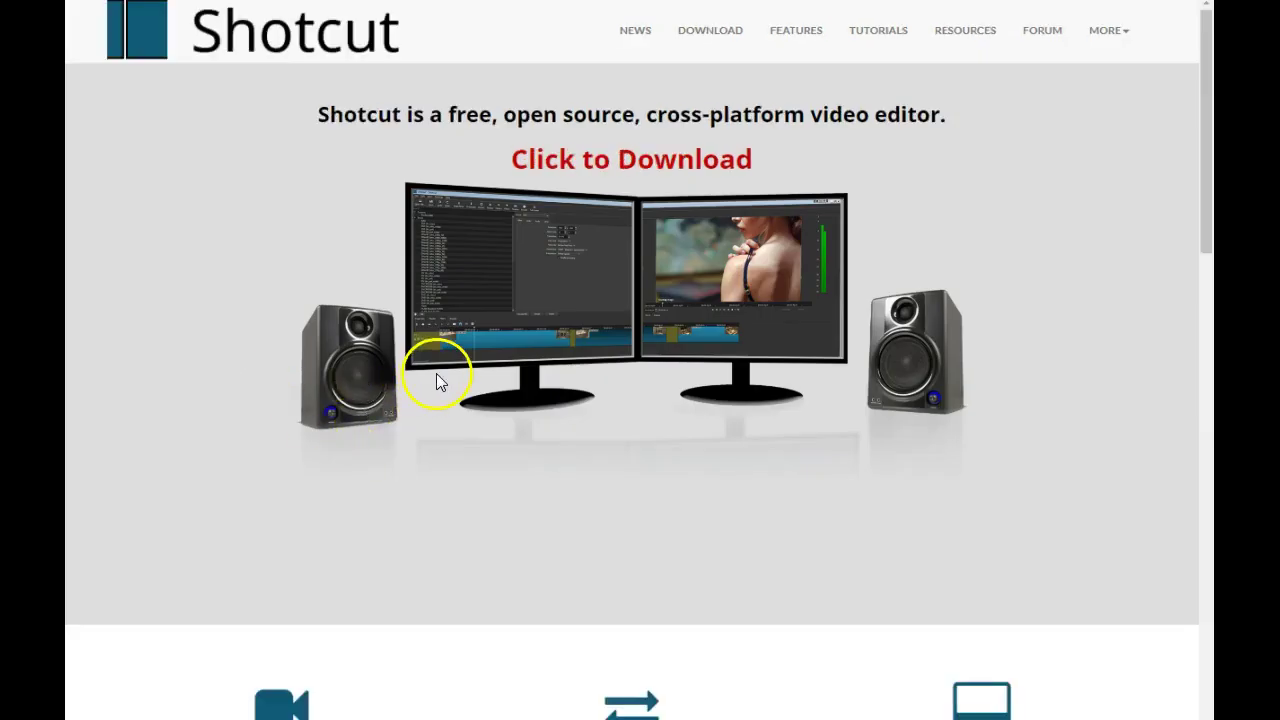
{"action": "scroll", "coordinate": [443, 380], "scroll_direction": "down", "scroll_amount": 7}
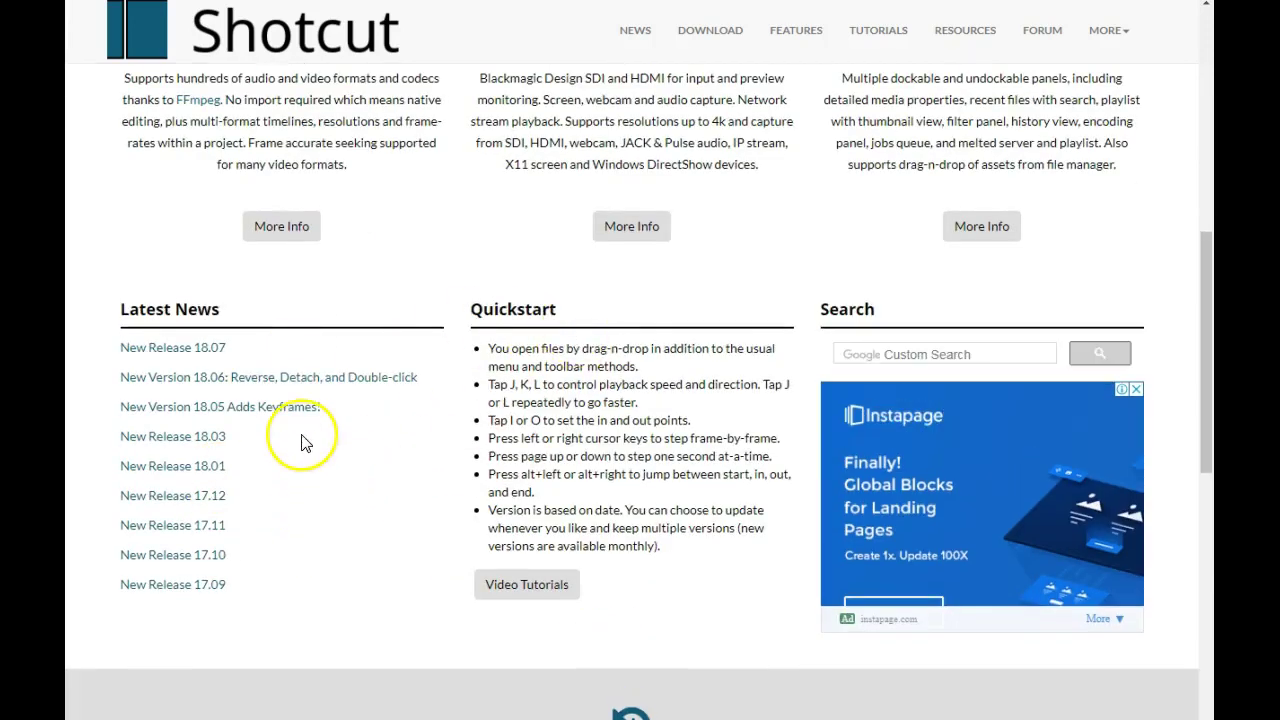
{"action": "scroll", "coordinate": [295, 445], "scroll_direction": "up", "scroll_amount": 7}
{"action": "scroll", "coordinate": [355, 495], "scroll_direction": "down", "scroll_amount": 1}
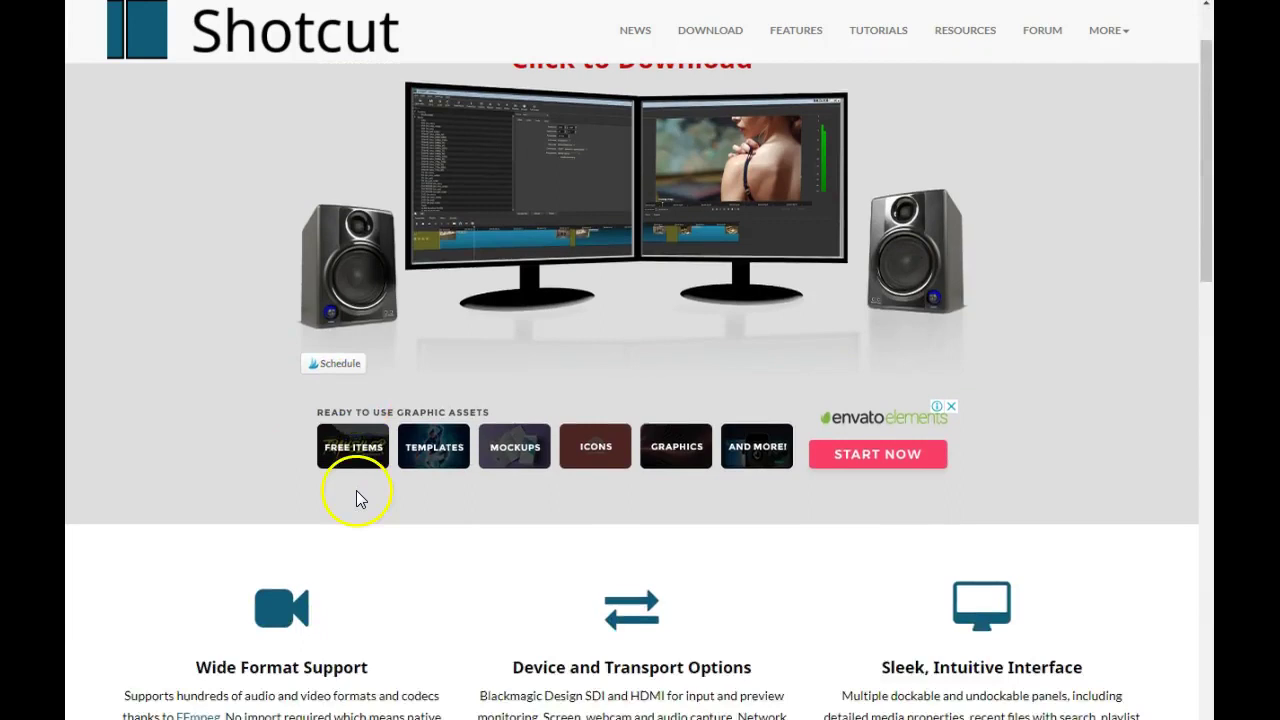
{"action": "scroll", "coordinate": [360, 499], "scroll_direction": "down", "scroll_amount": 9}
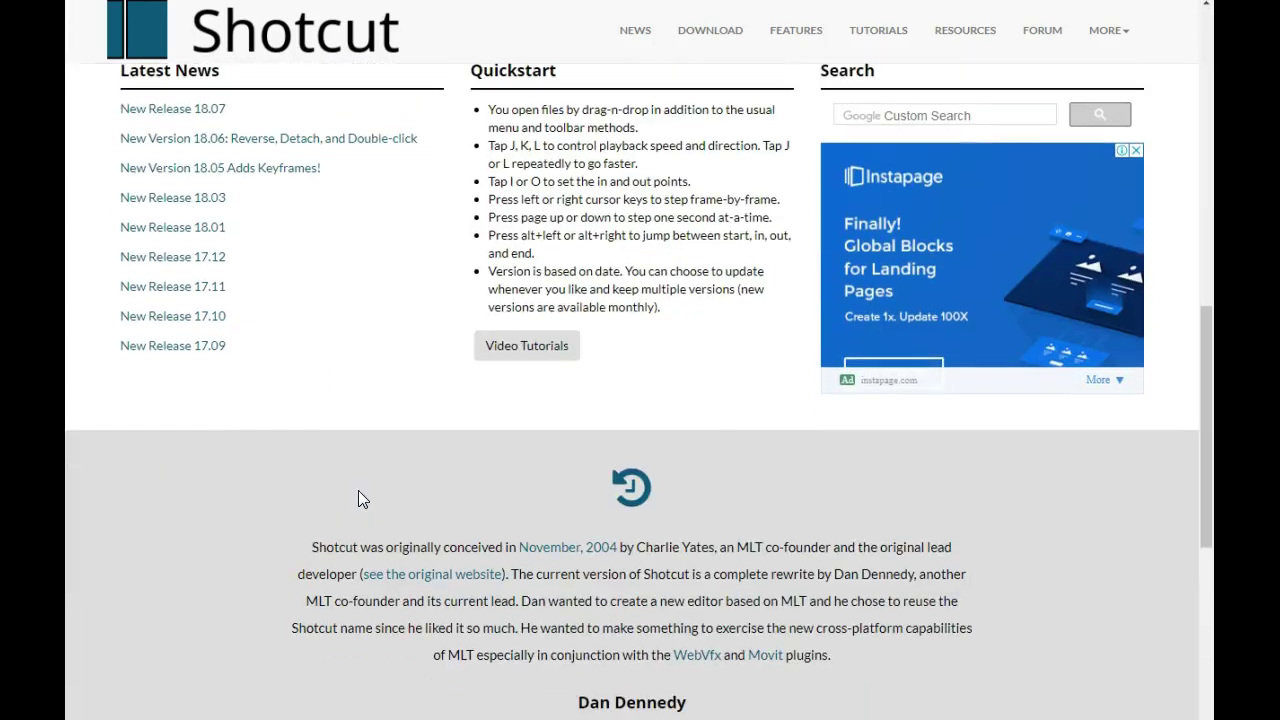
{"action": "scroll", "coordinate": [359, 493], "scroll_direction": "up", "scroll_amount": 5}
{"action": "left_click", "coordinate": [362, 488]}
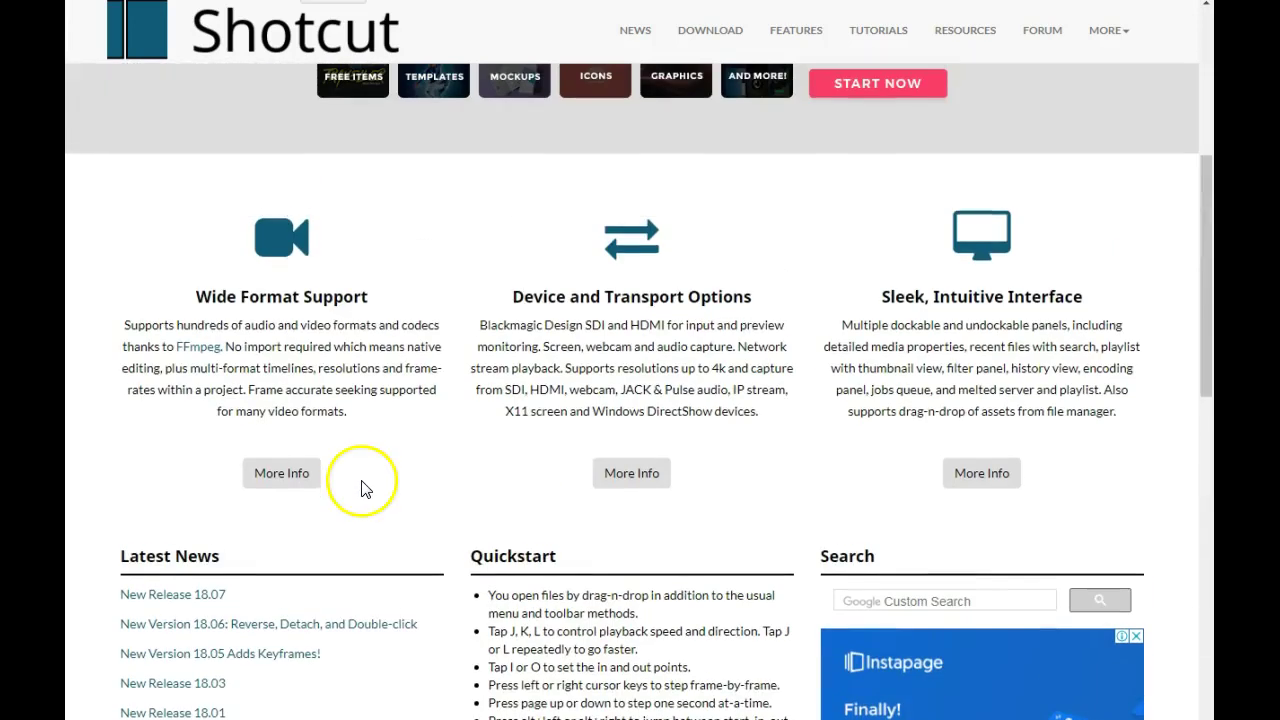
{"action": "scroll", "coordinate": [430, 415], "scroll_direction": "up", "scroll_amount": 5}
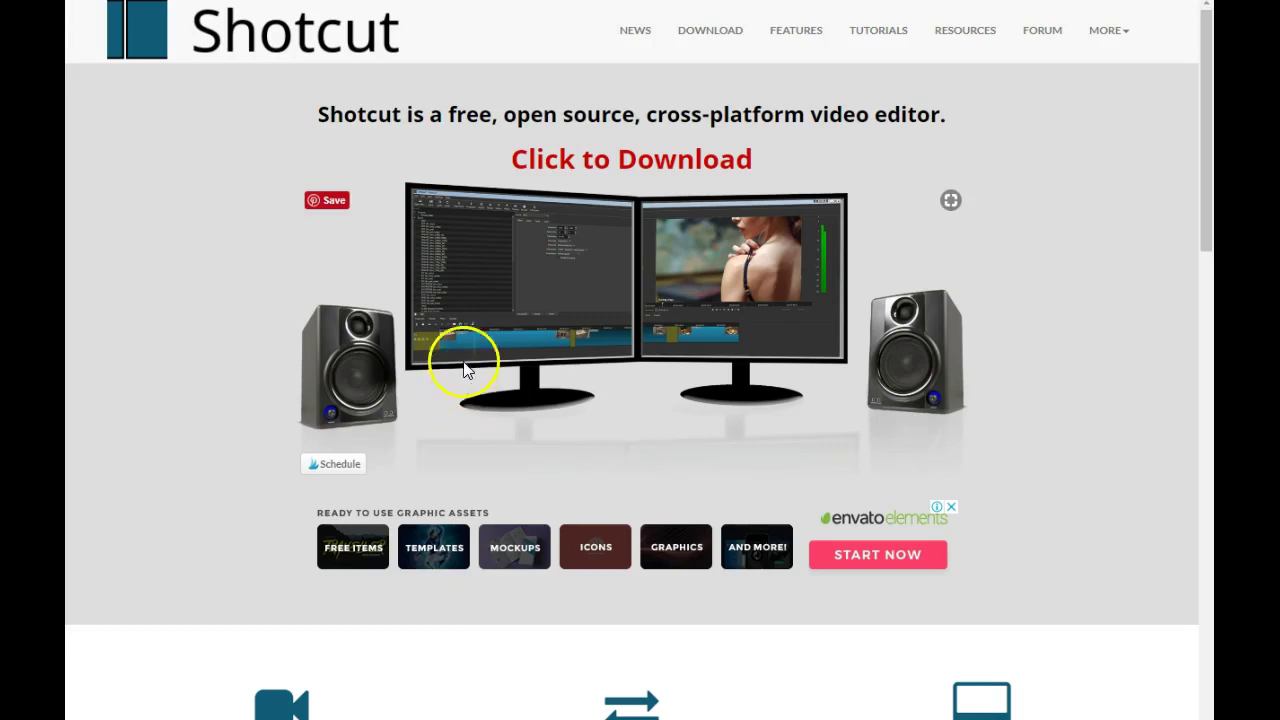
{"action": "left_click", "coordinate": [650, 173]}
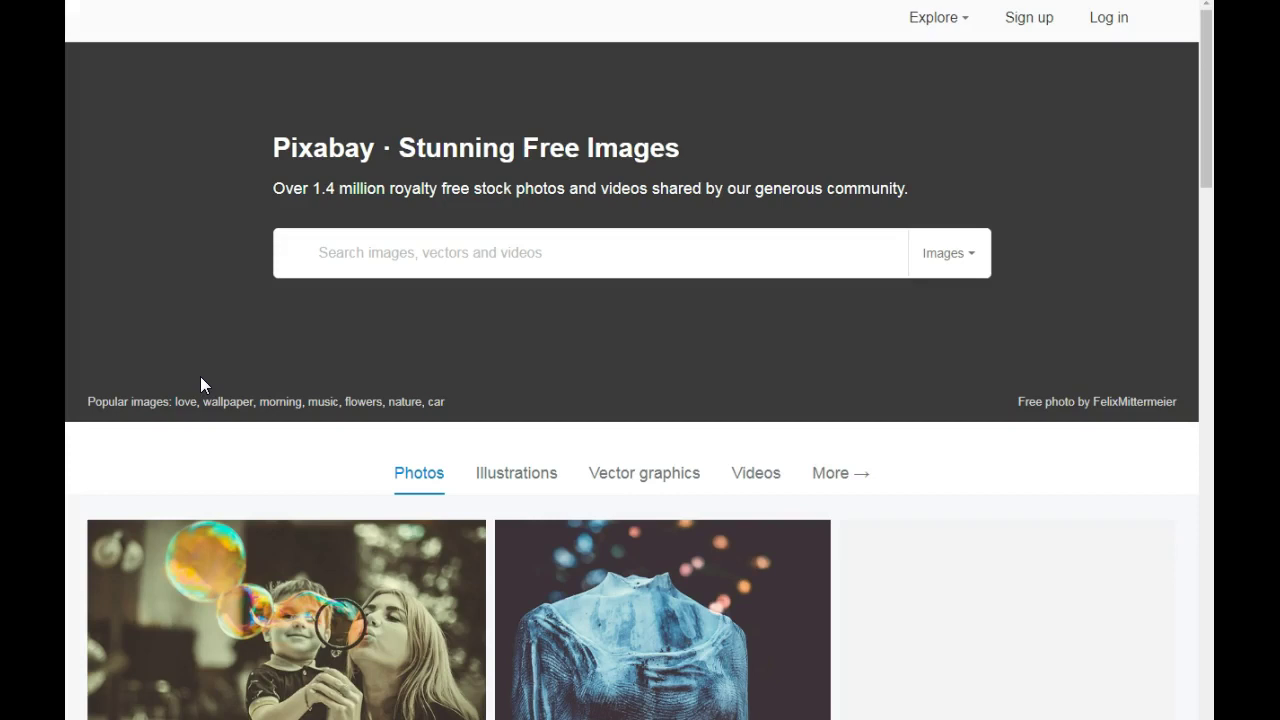
- Search Pixabay for "sad" with the media type set to videos
{"action": "left_click", "coordinate": [326, 250]}
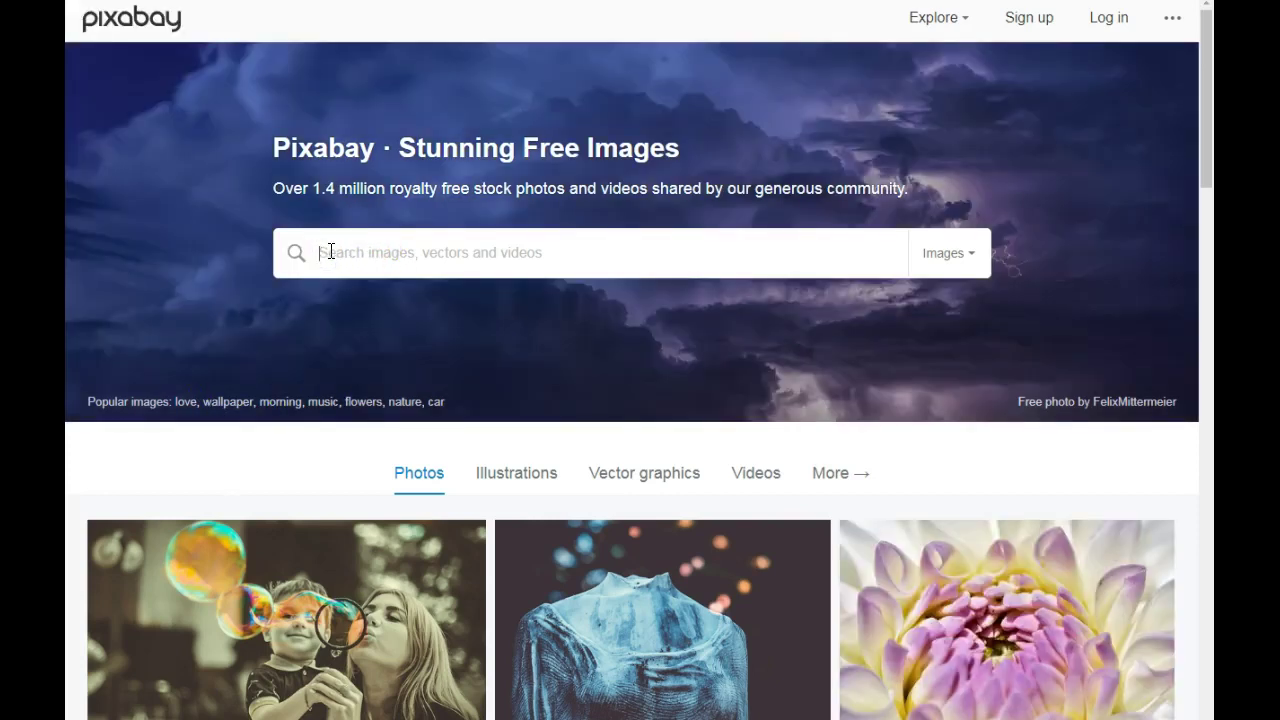
{"action": "type", "text": "sad"}
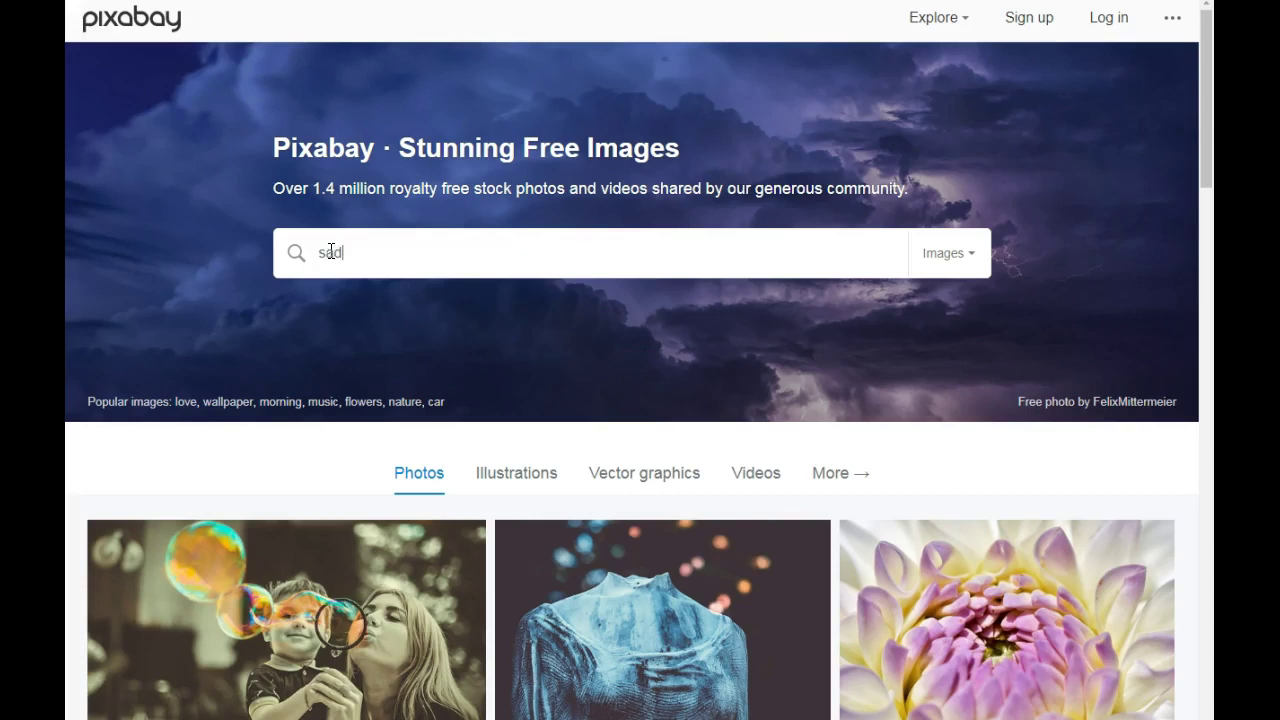
{"action": "left_click", "coordinate": [949, 253]}
{"action": "left_click", "coordinate": [886, 396]}
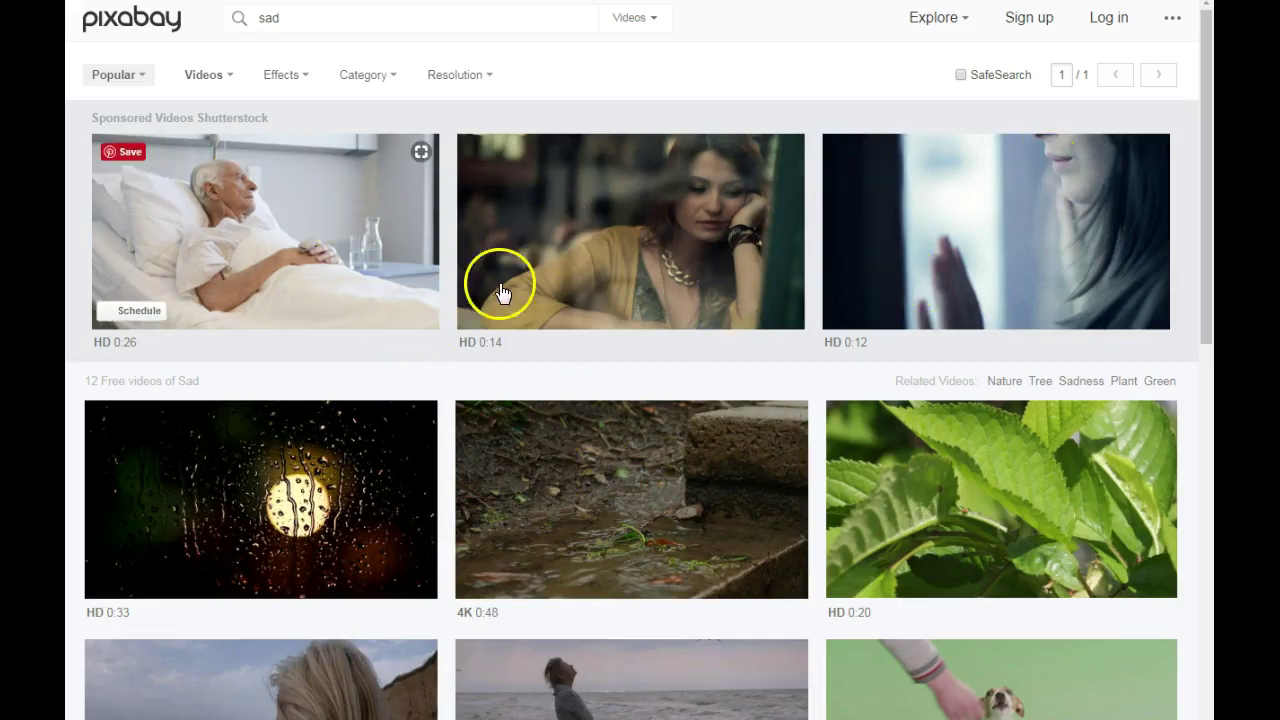
- Browse the free video results and open the clip of the woman standing on the seashore
{"action": "scroll", "coordinate": [209, 342], "scroll_direction": "down", "scroll_amount": 1}
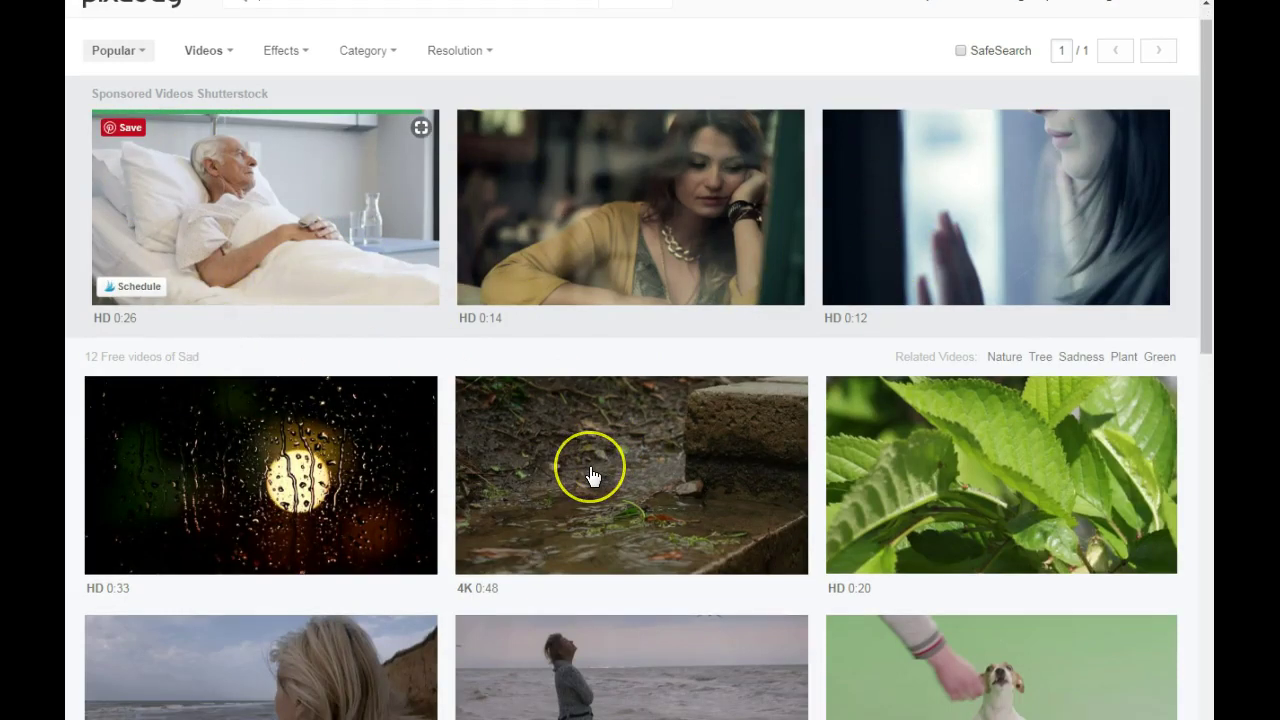
{"action": "scroll", "coordinate": [597, 481], "scroll_direction": "down", "scroll_amount": 2}
{"action": "scroll", "coordinate": [591, 475], "scroll_direction": "down", "scroll_amount": 5}
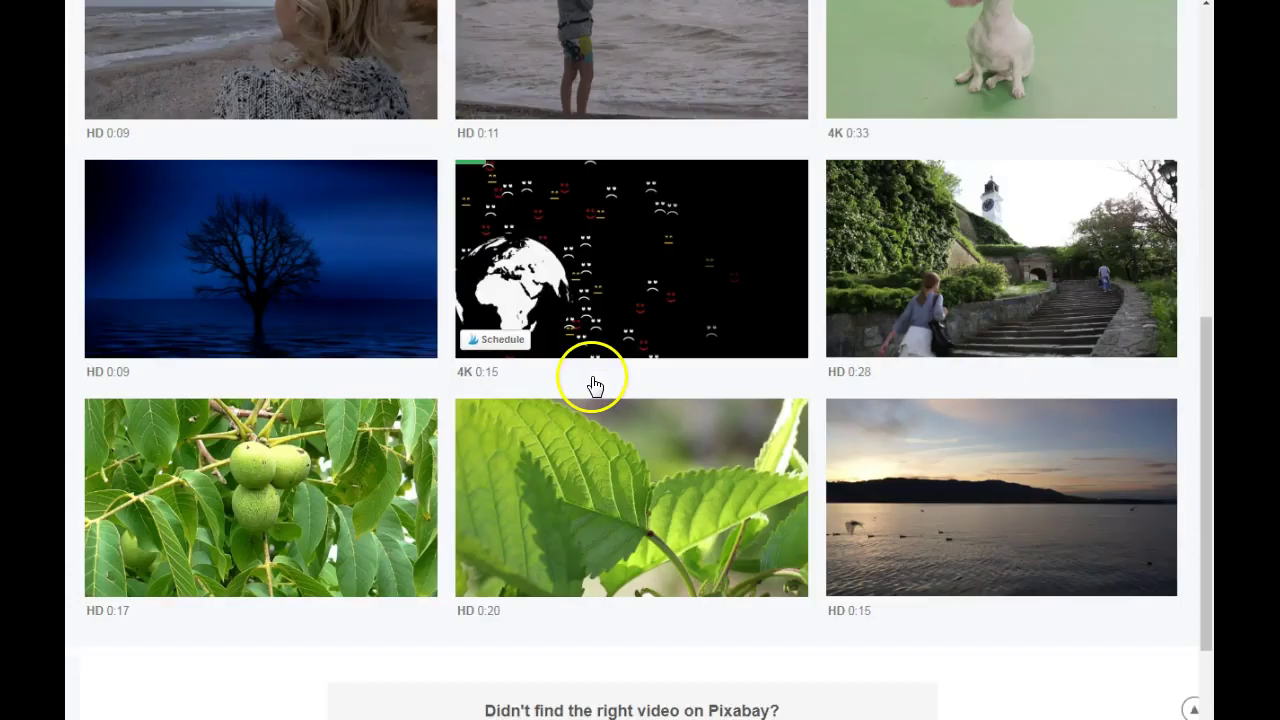
{"action": "scroll", "coordinate": [594, 385], "scroll_direction": "down", "scroll_amount": 3}
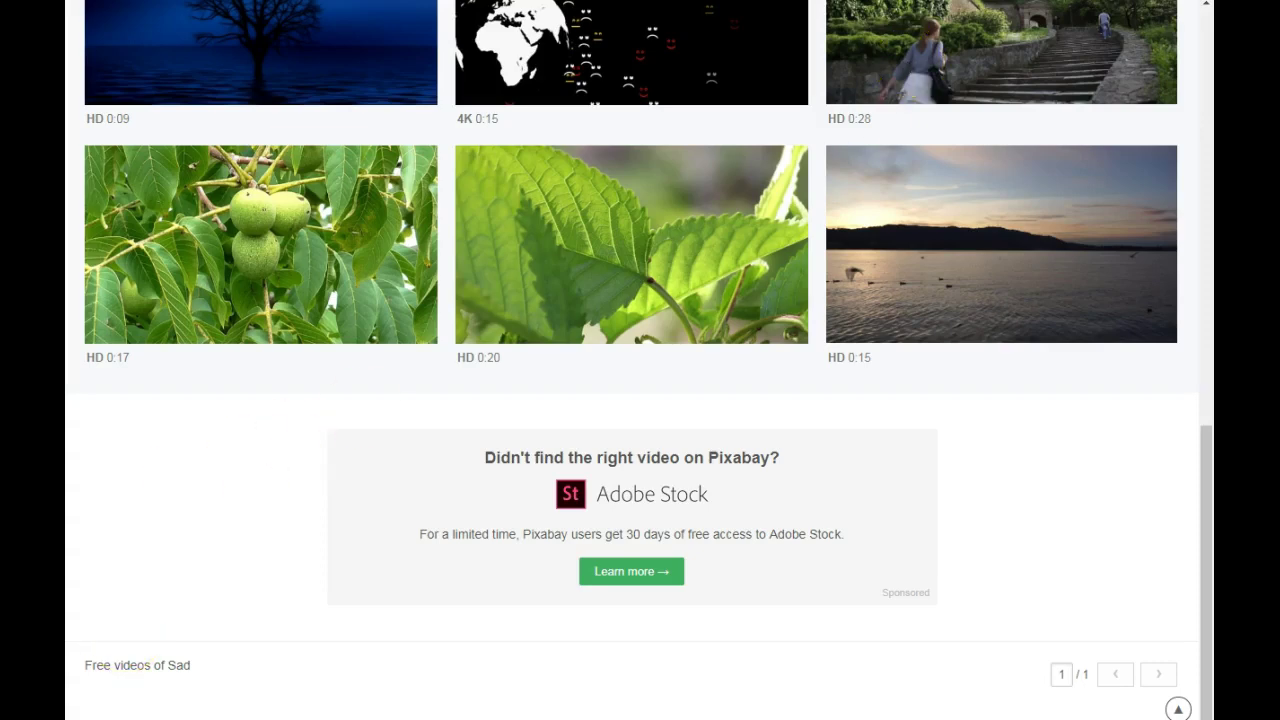
{"action": "scroll", "coordinate": [640, 360], "scroll_direction": "up", "scroll_amount": 2}
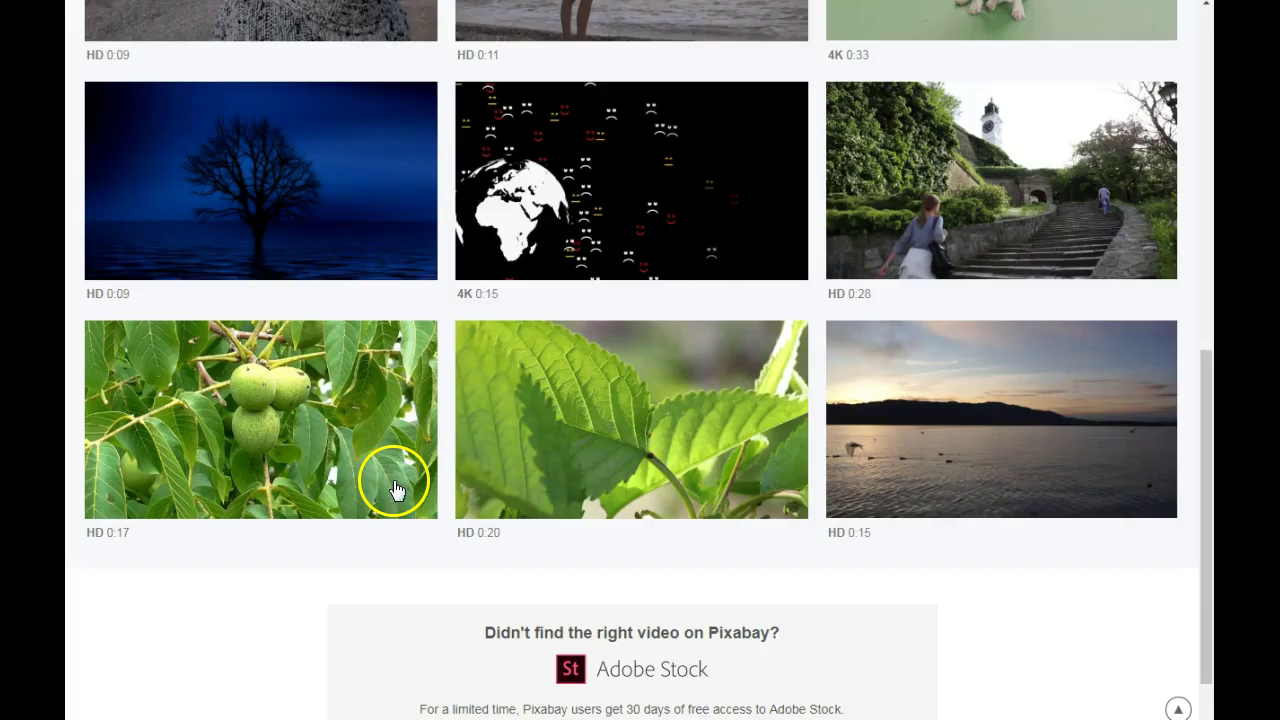
{"action": "scroll", "coordinate": [394, 480], "scroll_direction": "up", "scroll_amount": 8}
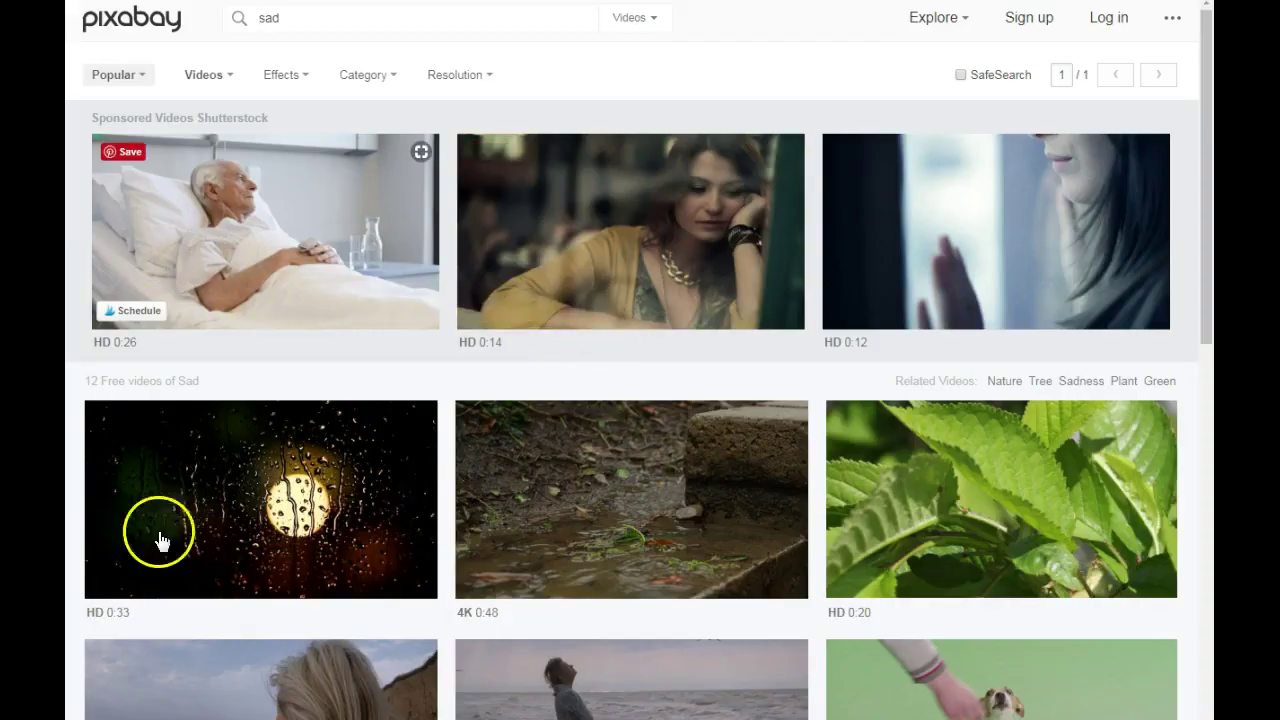
{"action": "scroll", "coordinate": [592, 462], "scroll_direction": "down", "scroll_amount": 5}
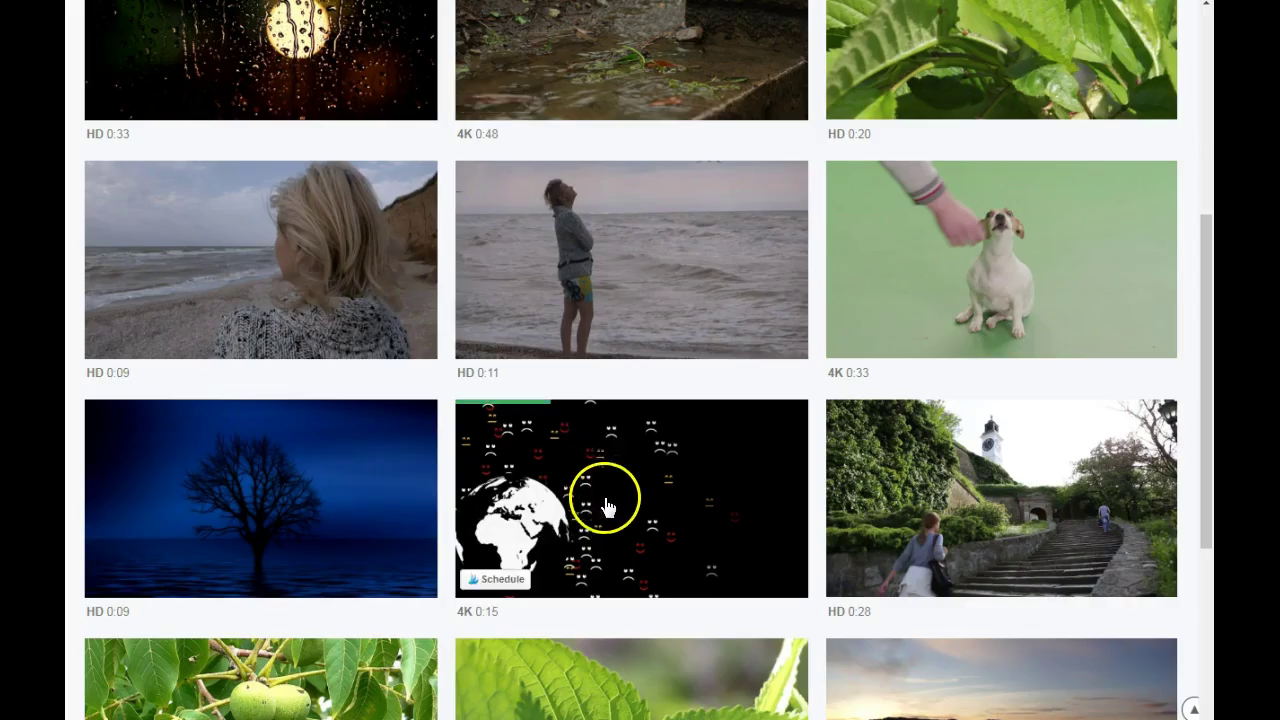
{"action": "left_click", "coordinate": [572, 297]}
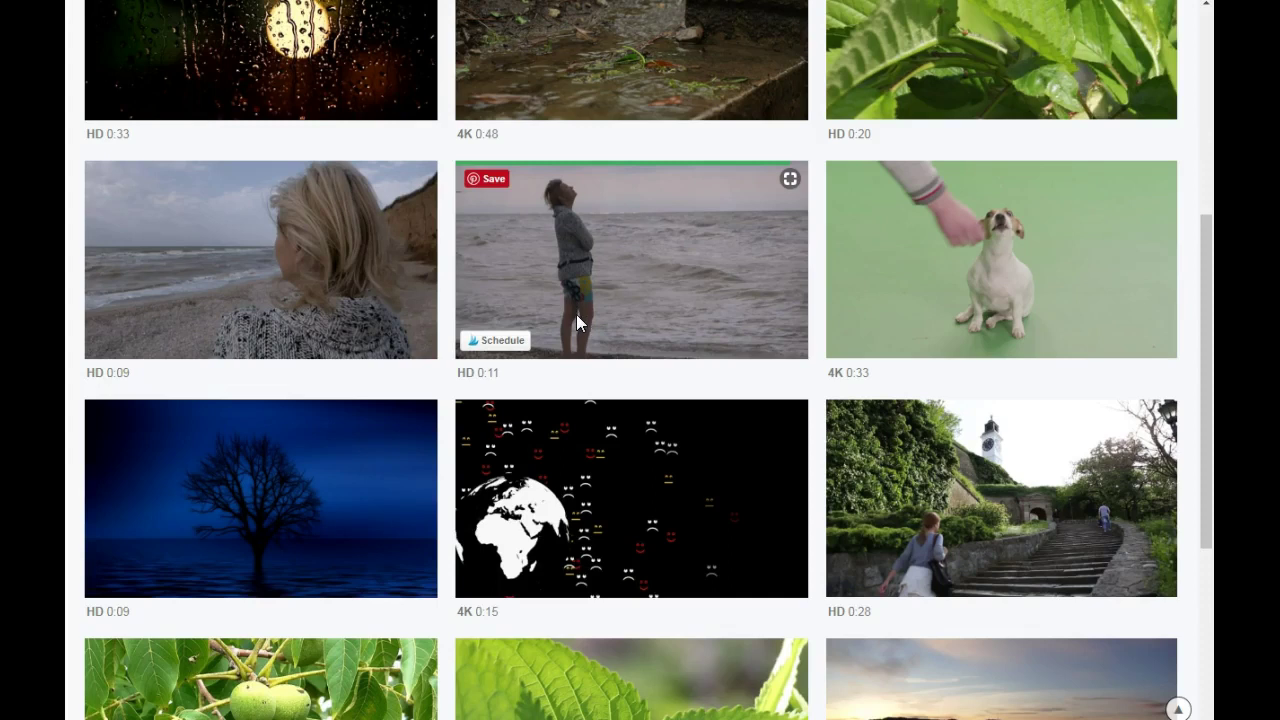
{"action": "left_click", "coordinate": [577, 316]}
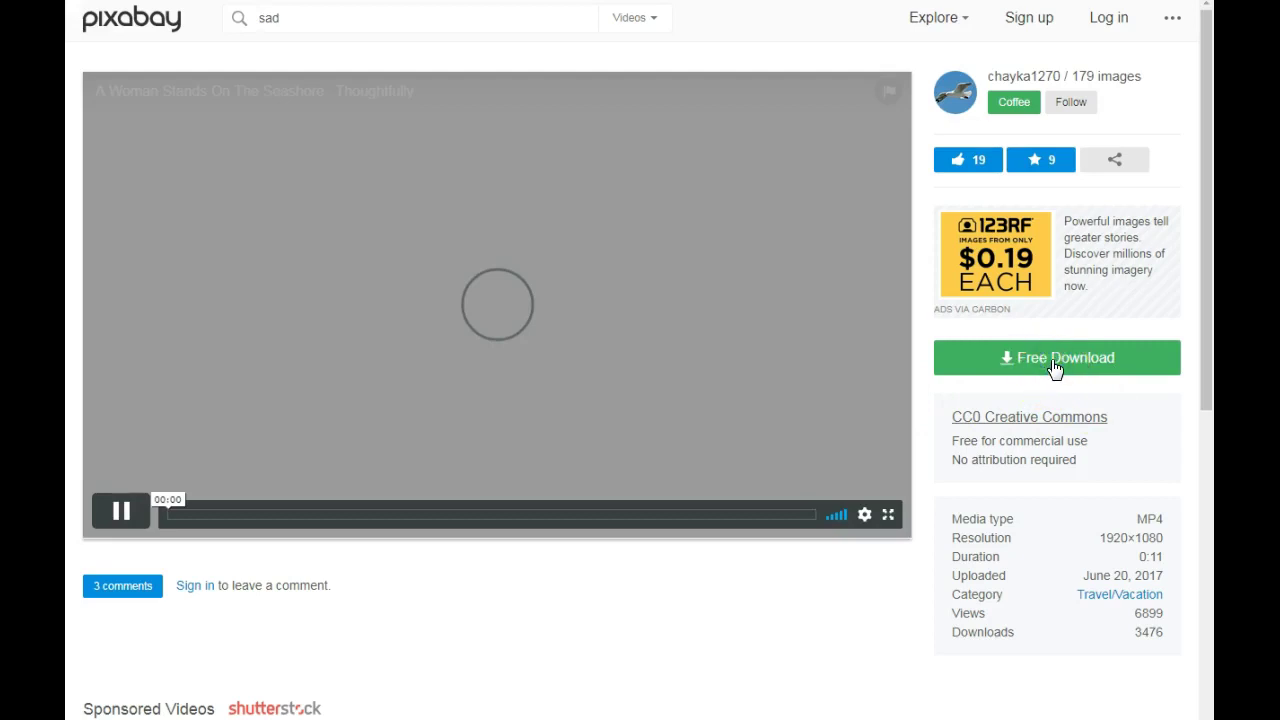
- Download the seashore clip as an MP4 at 1920×1080 resolution
{"action": "left_click", "coordinate": [1055, 368]}
{"action": "left_click", "coordinate": [1046, 370]}
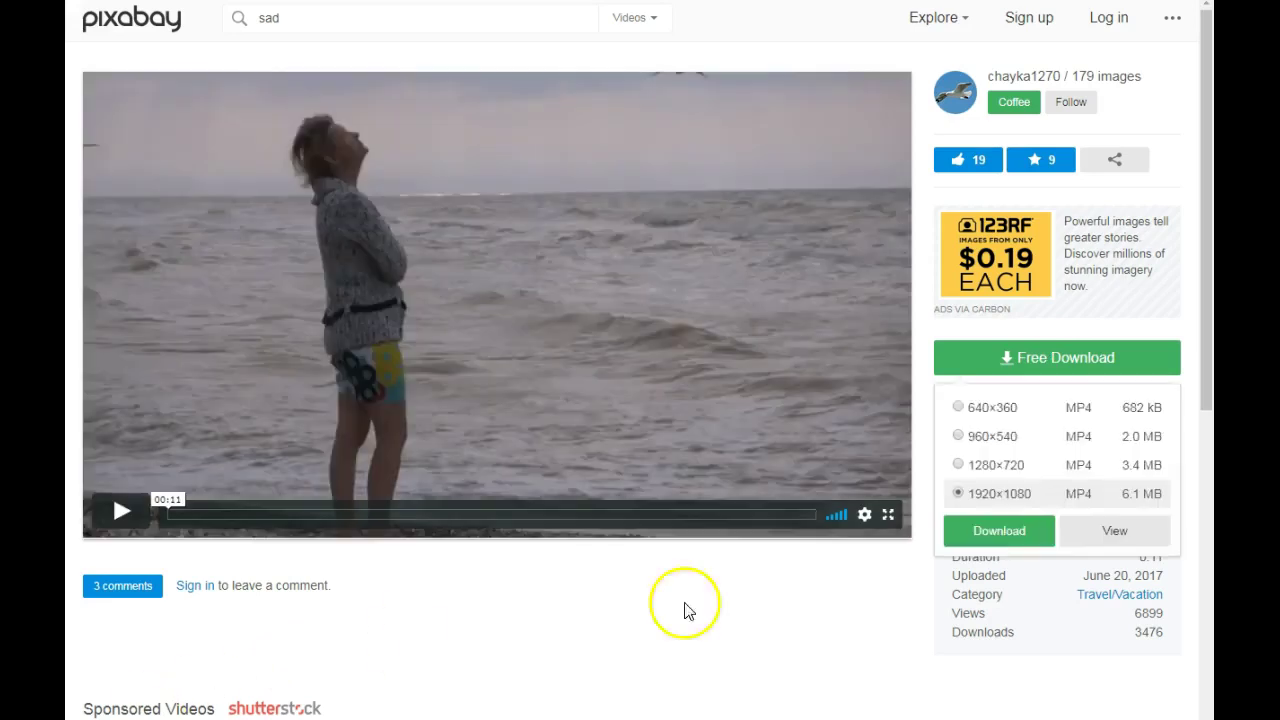
{"action": "left_click", "coordinate": [952, 492]}
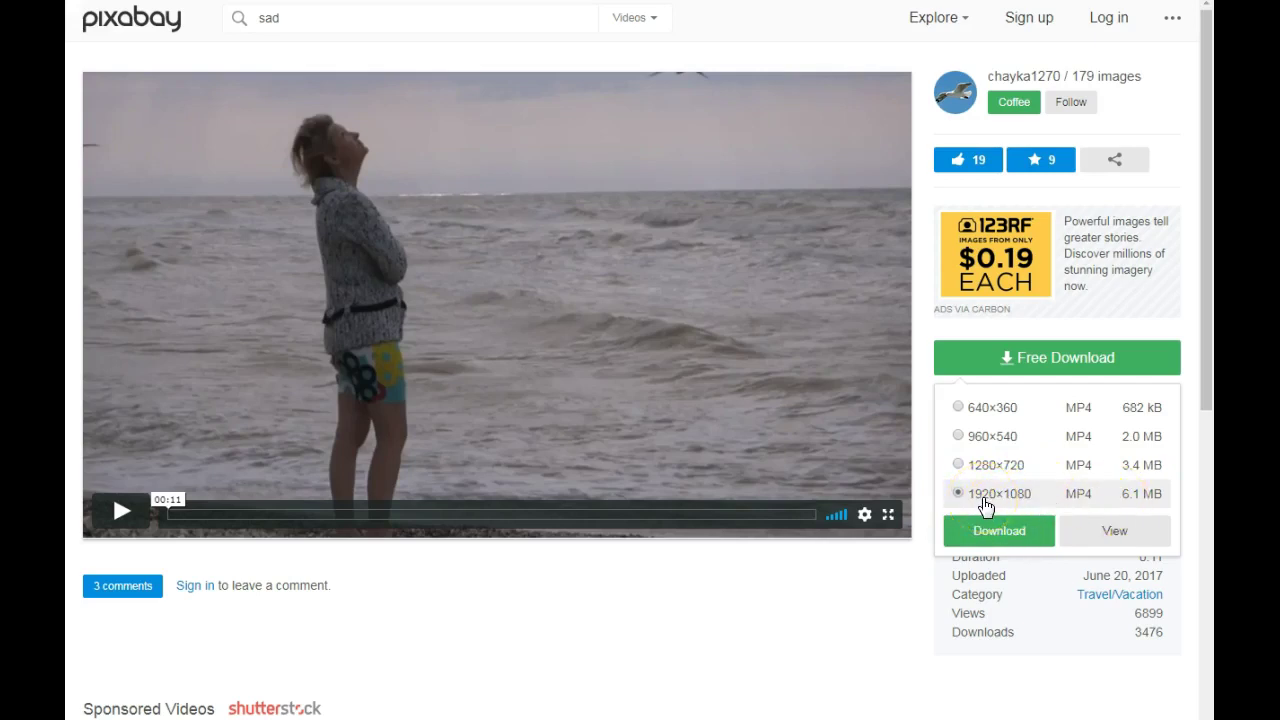
{"action": "left_click", "coordinate": [975, 503]}
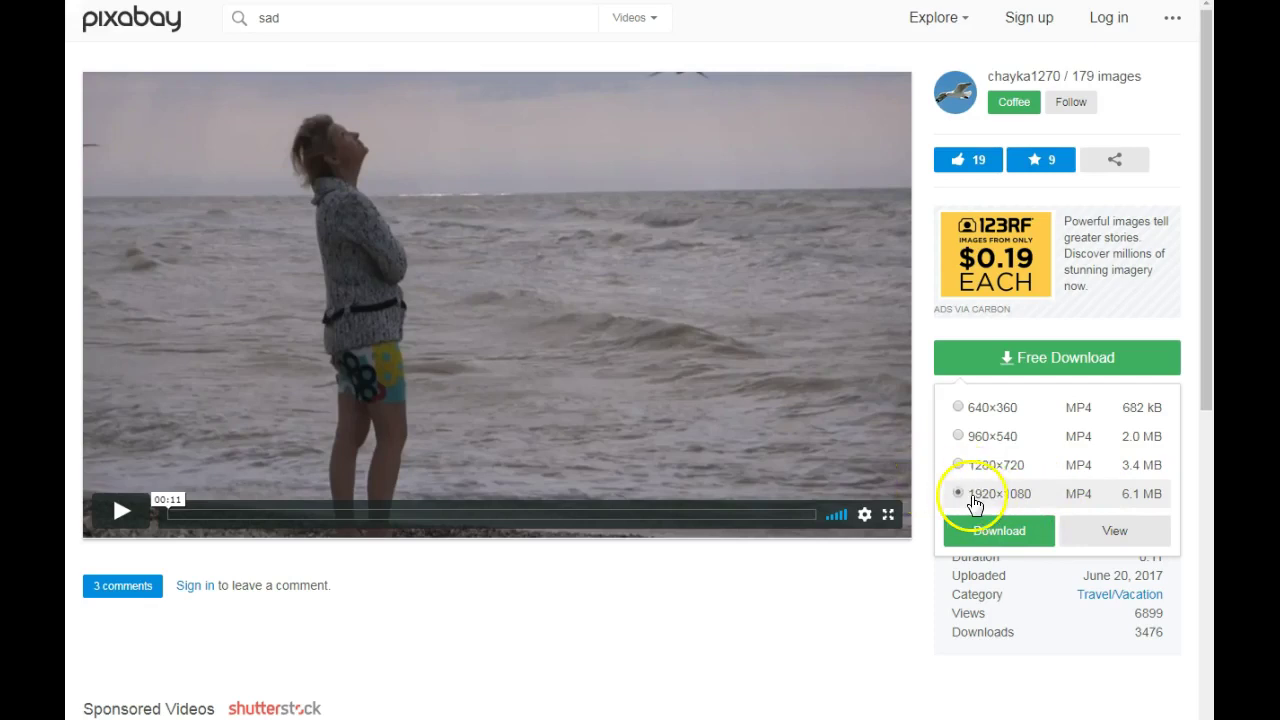
{"action": "left_click", "coordinate": [969, 541]}
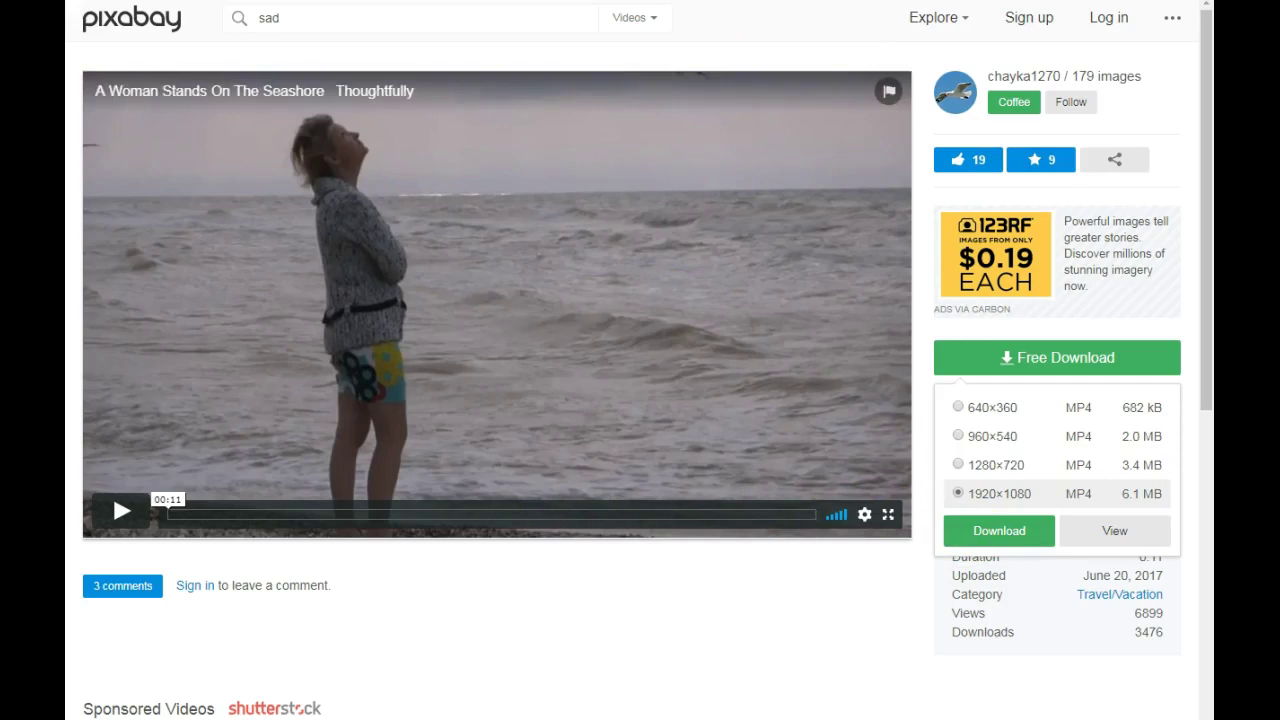
- Search Google in a new tab for "copyright free music for youtube" and open the "Audio Library - YouTube" result
{"action": "key", "text": "ctrl+t"}
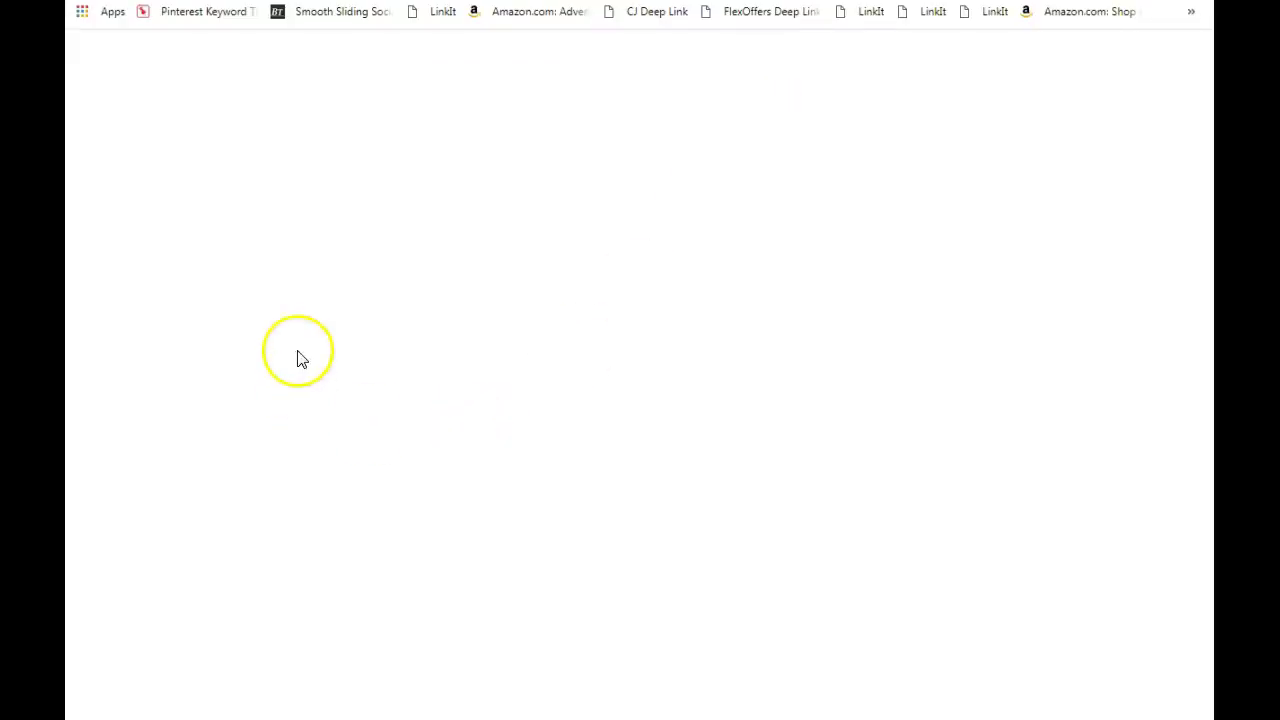
{"action": "left_click", "coordinate": [334, 353]}
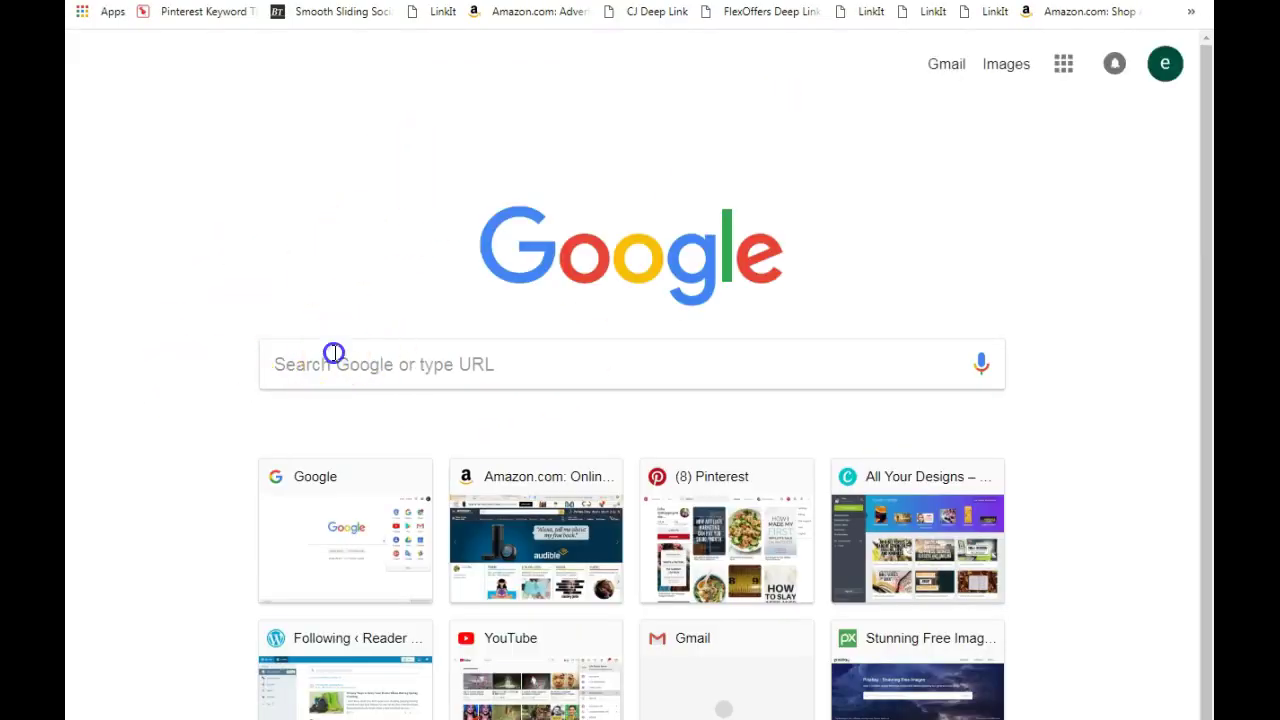
{"action": "left_click", "coordinate": [307, 359]}
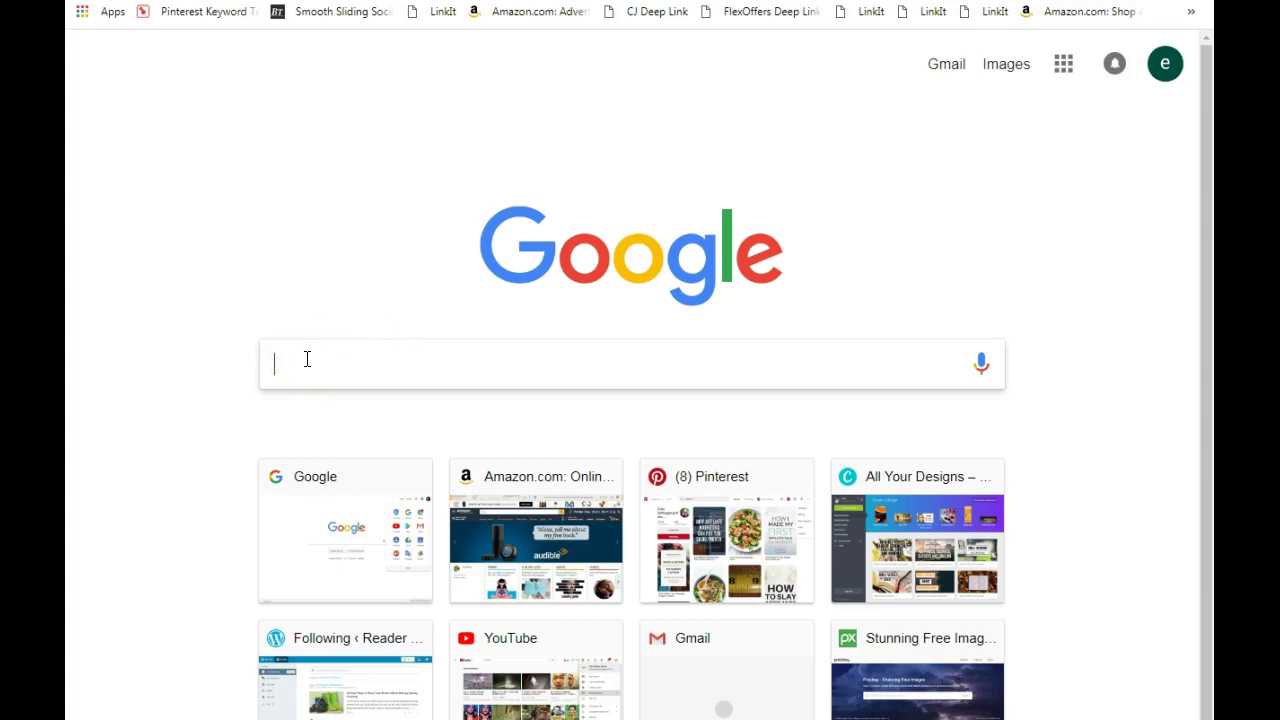
{"action": "type", "text": "copyright"}
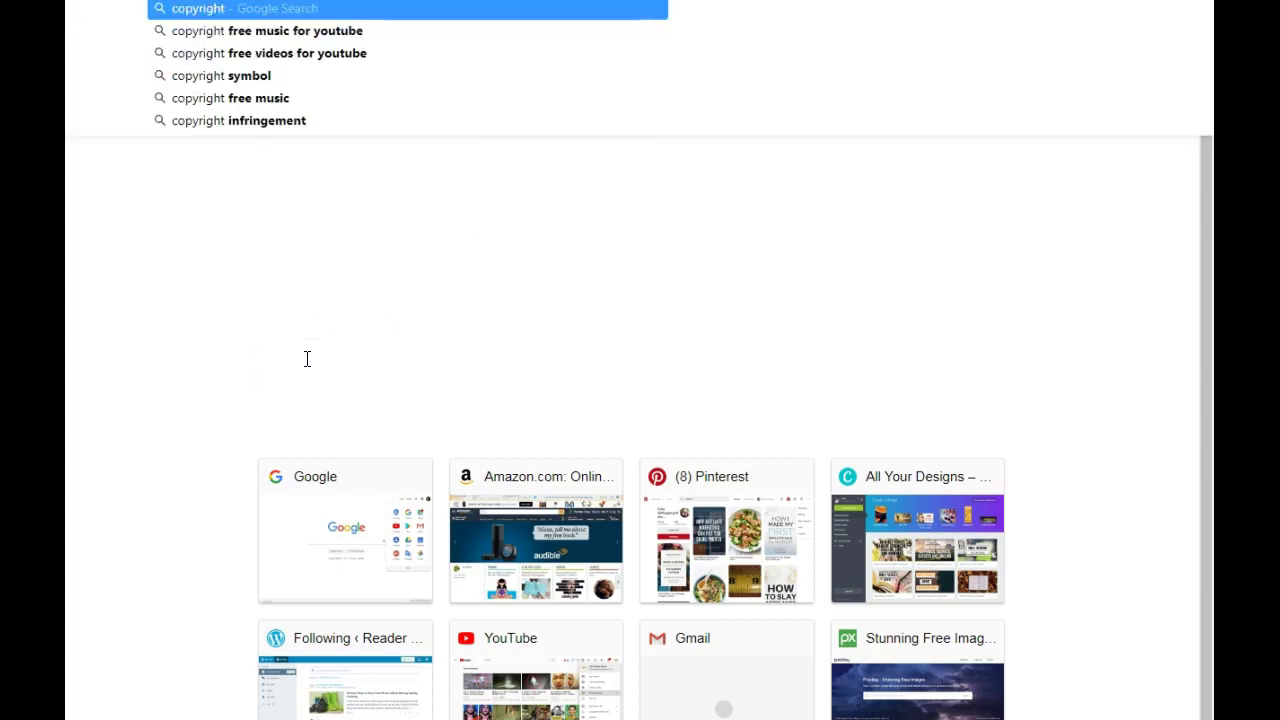
{"action": "left_click", "coordinate": [254, 31]}
{"action": "left_click", "coordinate": [87, 384]}
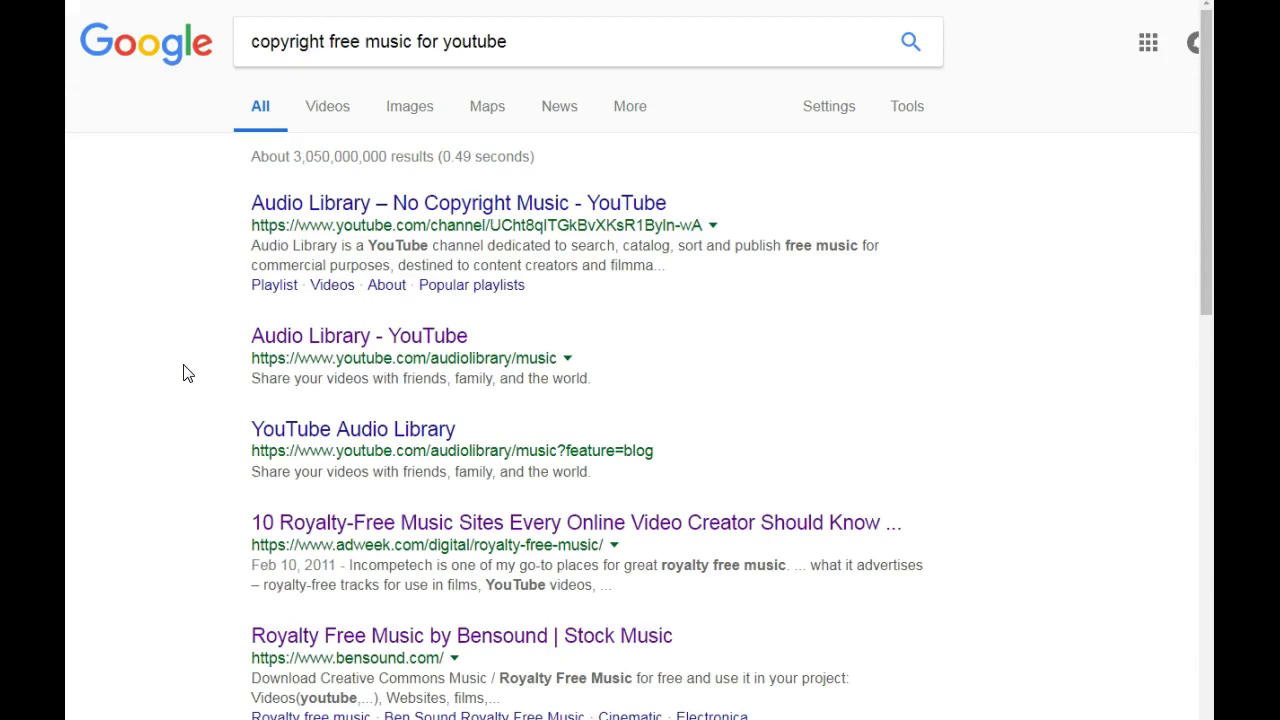
{"action": "scroll", "coordinate": [187, 370], "scroll_direction": "down", "scroll_amount": 2}
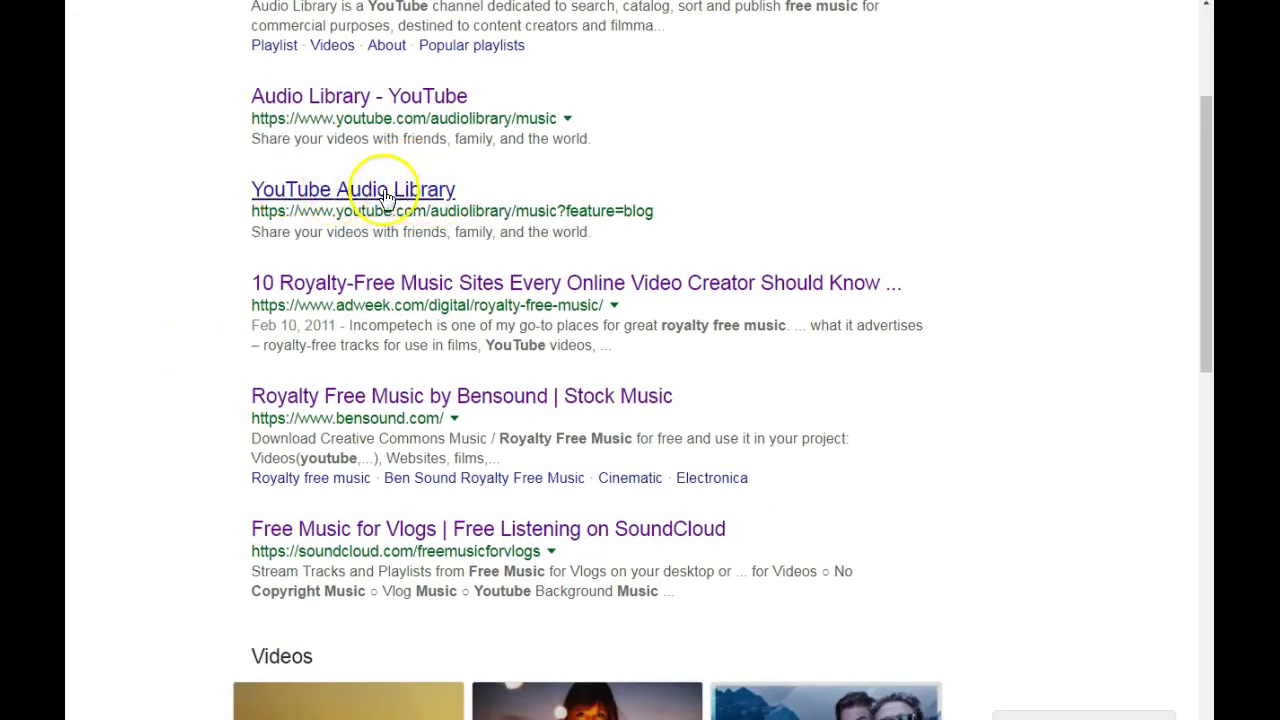
{"action": "left_click", "coordinate": [336, 98]}
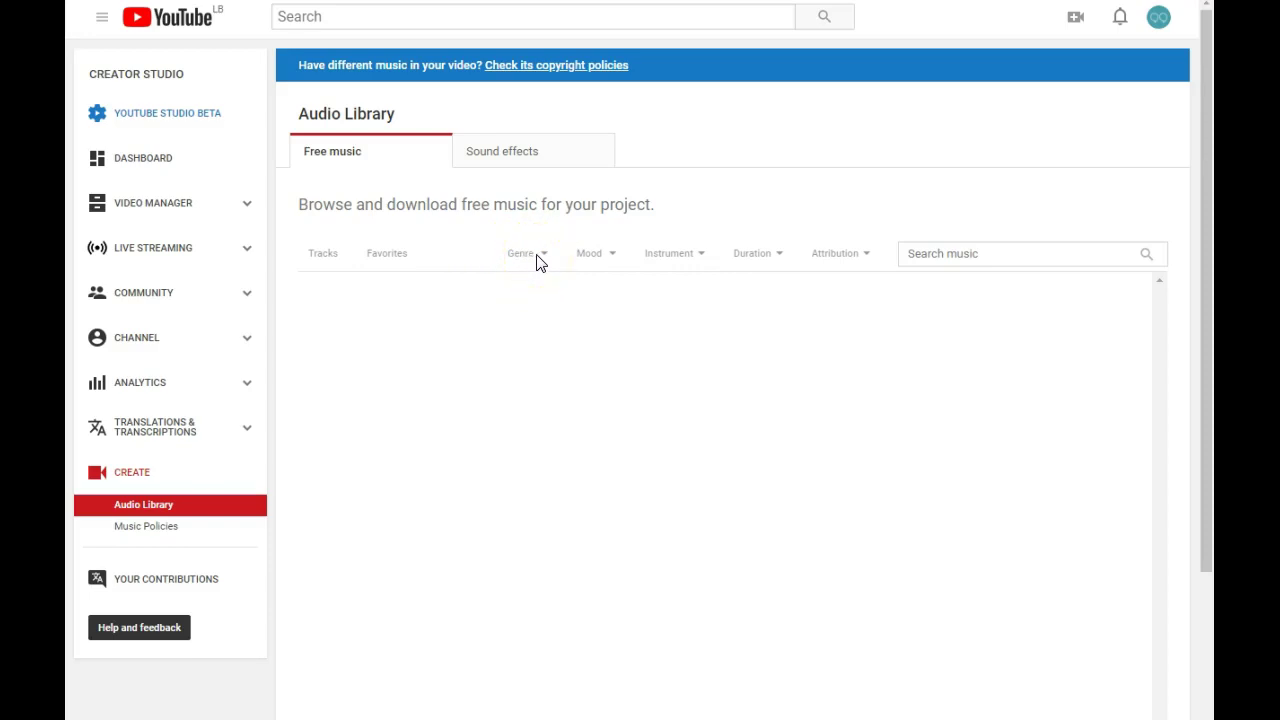
- Filter the free music tracks by the Country & Folk genre
{"action": "left_click", "coordinate": [495, 272]}
{"action": "left_click", "coordinate": [535, 257]}
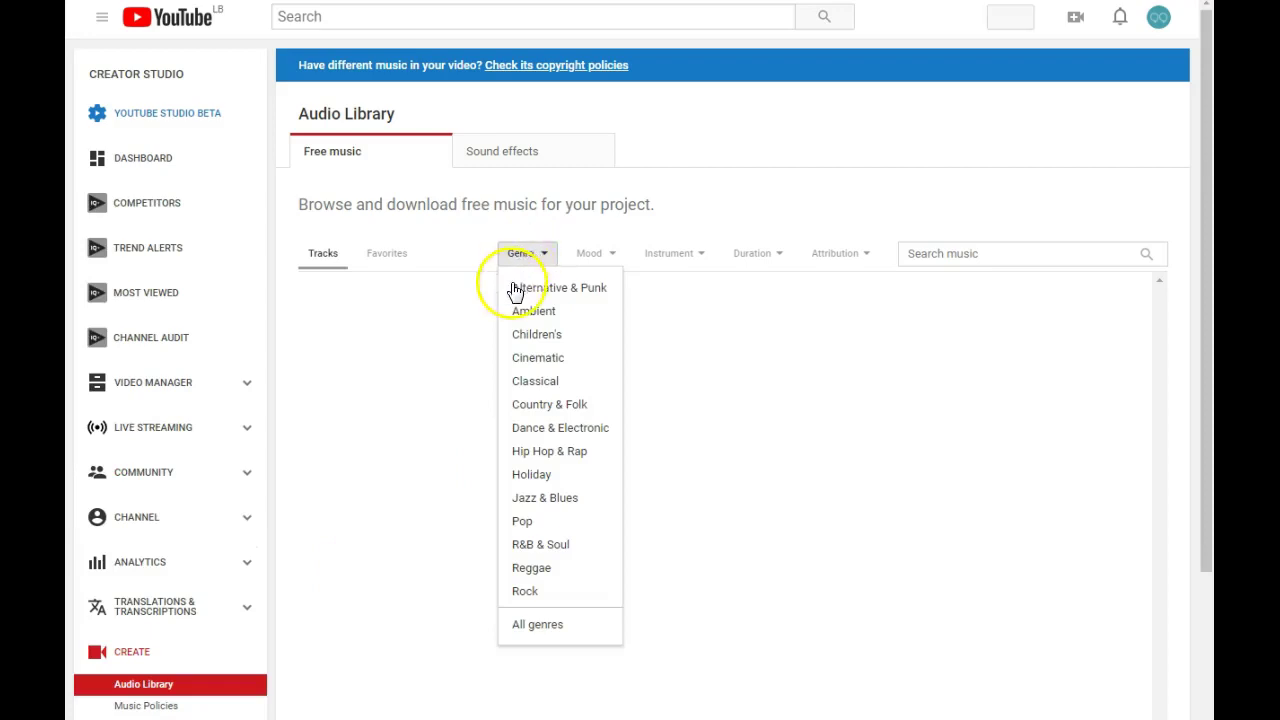
{"action": "left_click", "coordinate": [533, 408]}
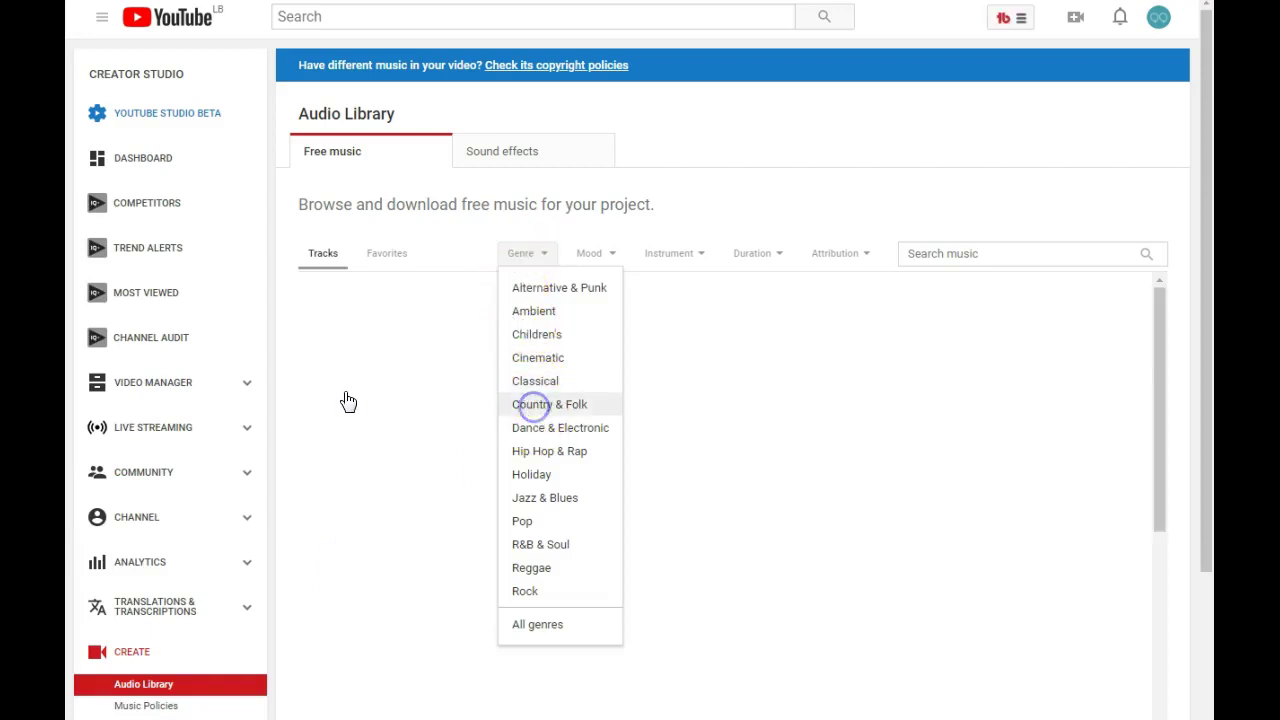
{"action": "left_click", "coordinate": [568, 408]}
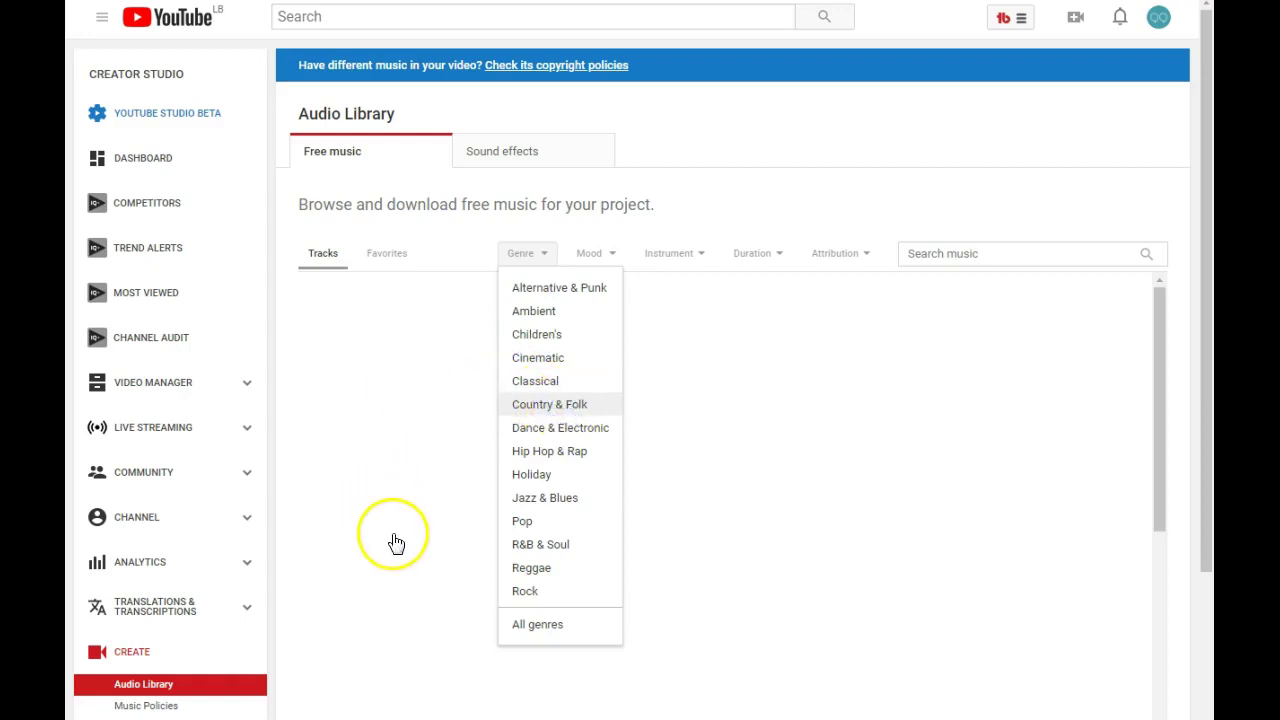
{"action": "left_click", "coordinate": [578, 410]}
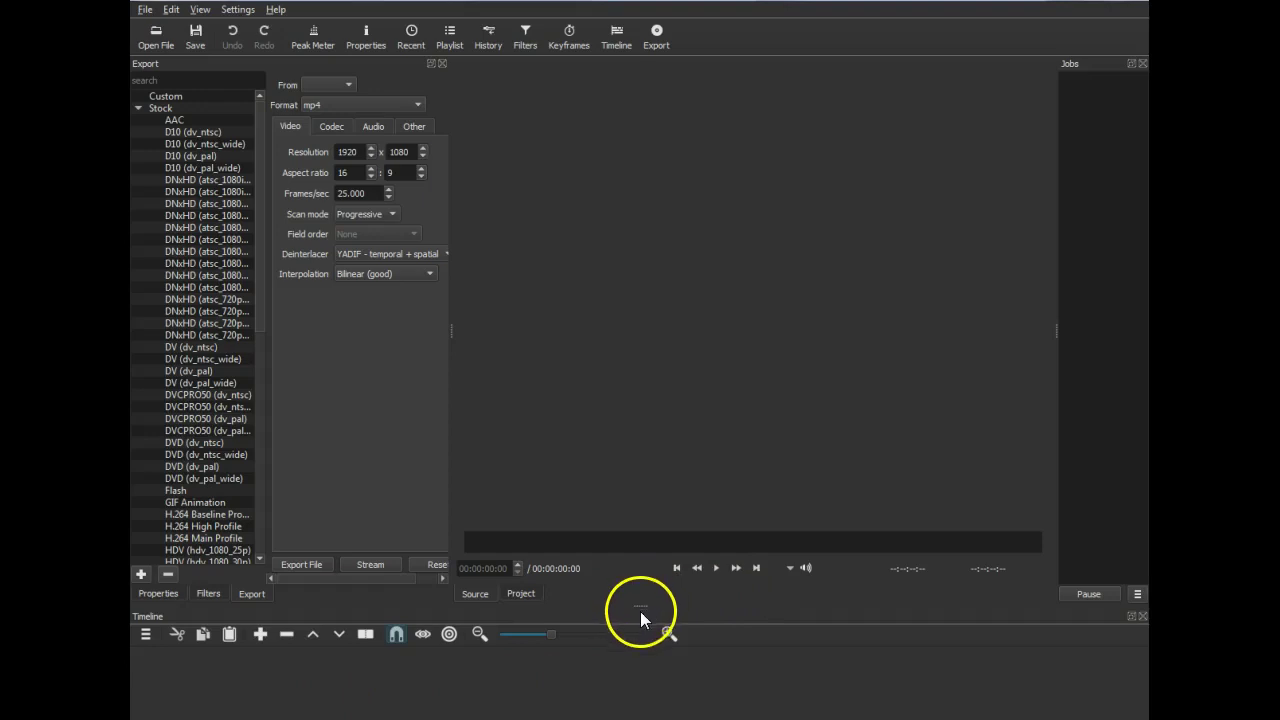
- In Shotcut, enlarge the timeline area upward and display the filters
{"action": "left_click_drag", "start_coordinate": [640, 608], "coordinate": [643, 429]}
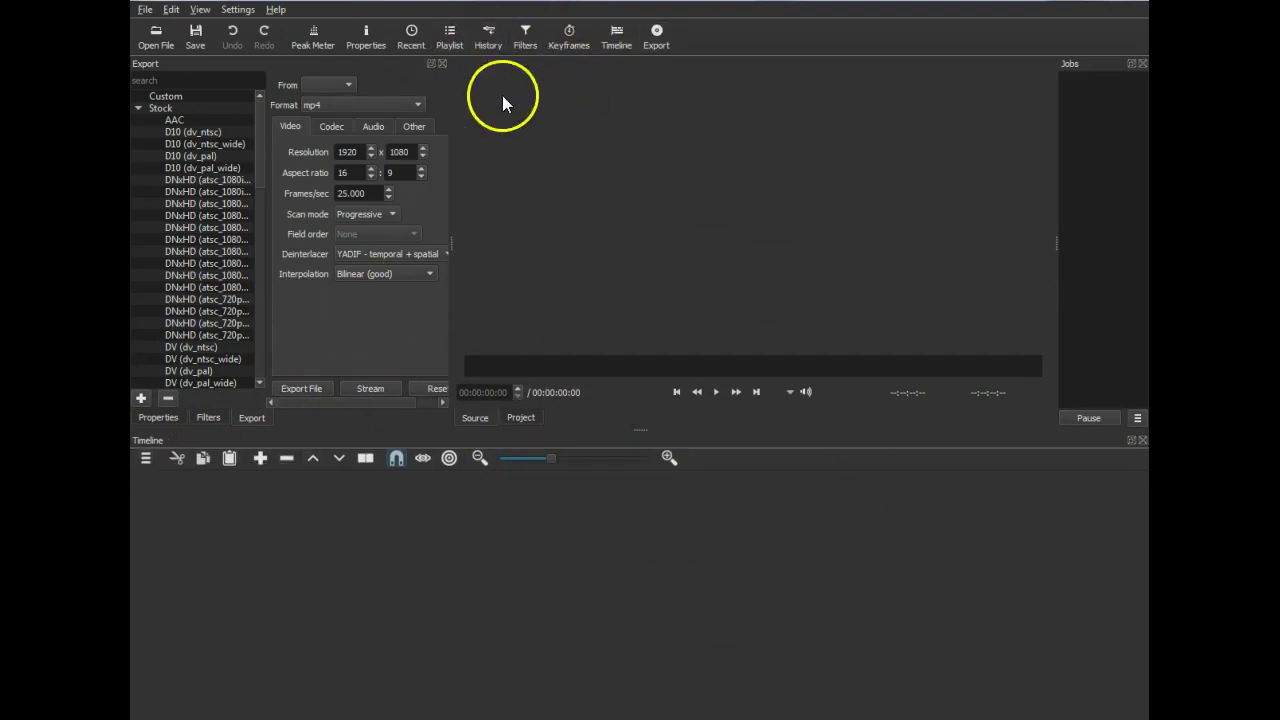
{"action": "left_click", "coordinate": [529, 40]}
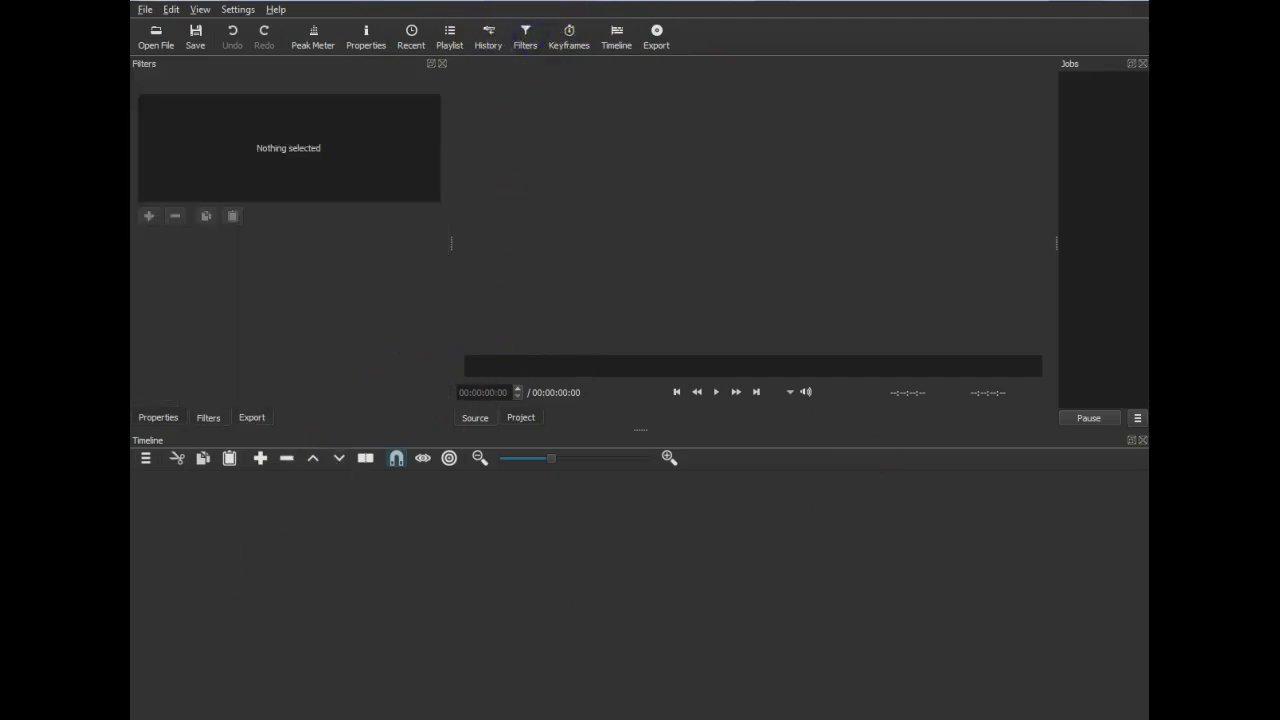
- Add a video track and an audio track to the timeline
{"action": "left_click", "coordinate": [145, 459]}
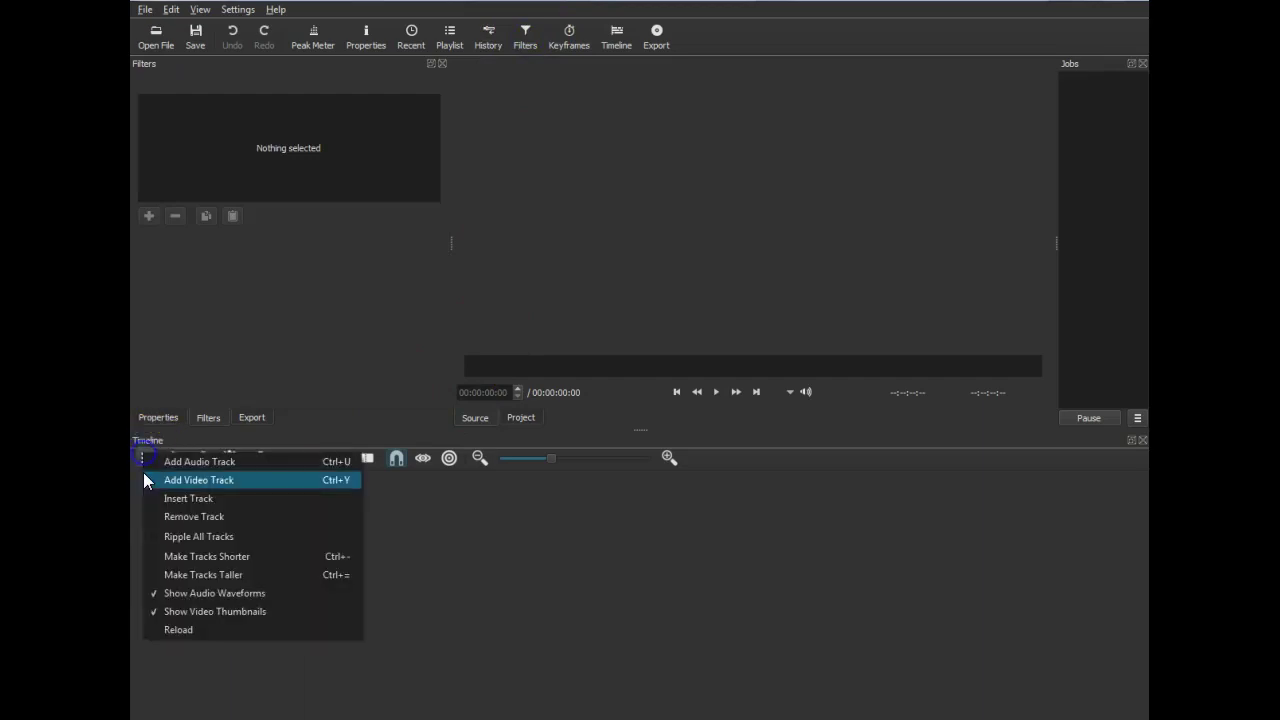
{"action": "left_click", "coordinate": [175, 482]}
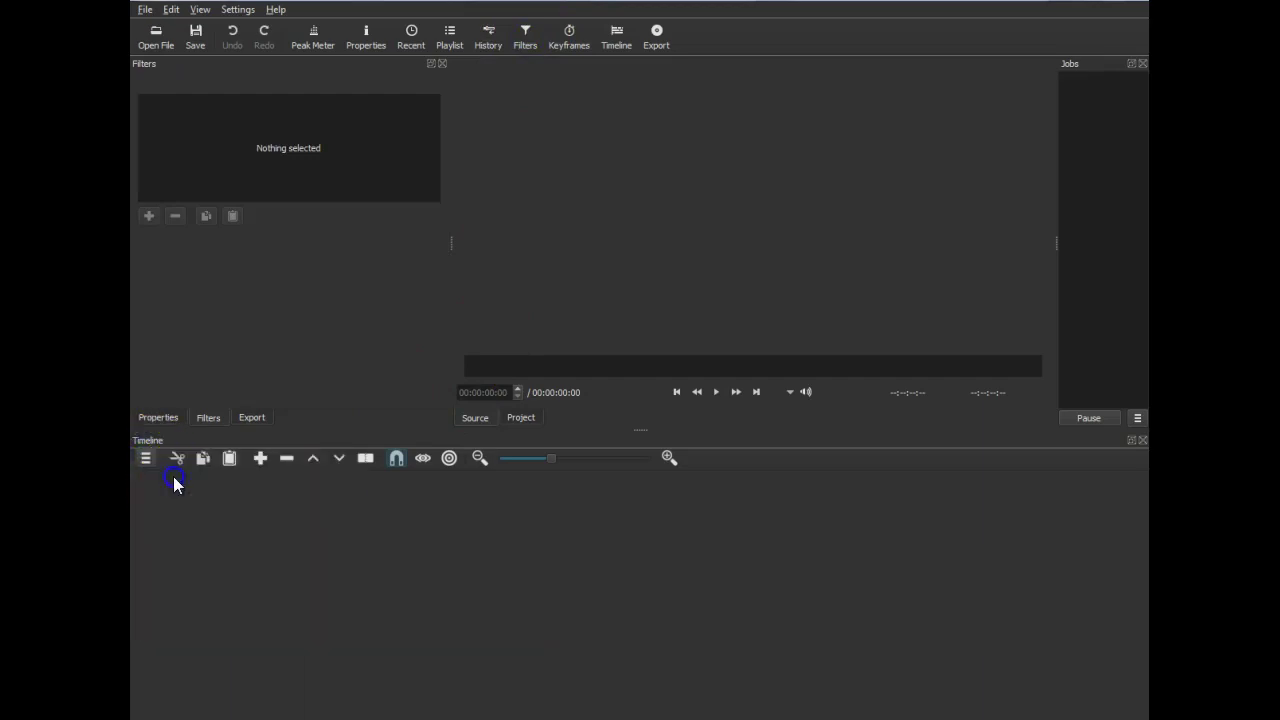
{"action": "left_click", "coordinate": [145, 462]}
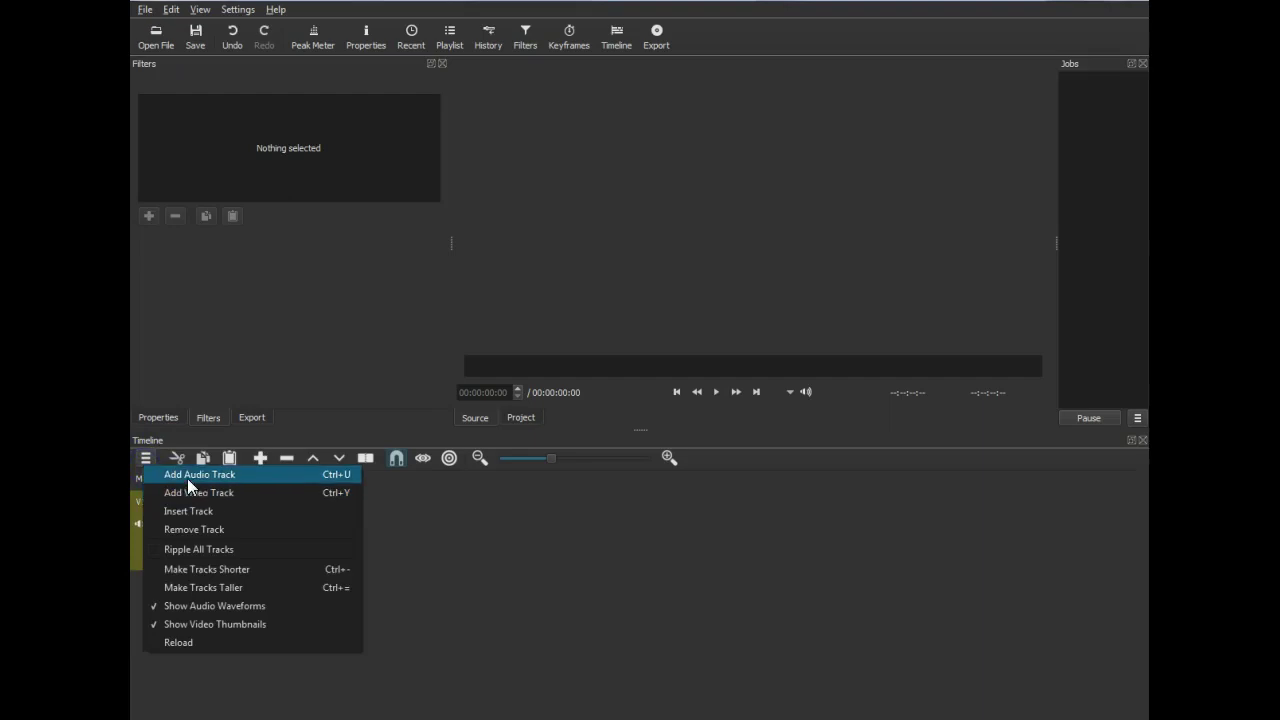
{"action": "left_click", "coordinate": [187, 478]}
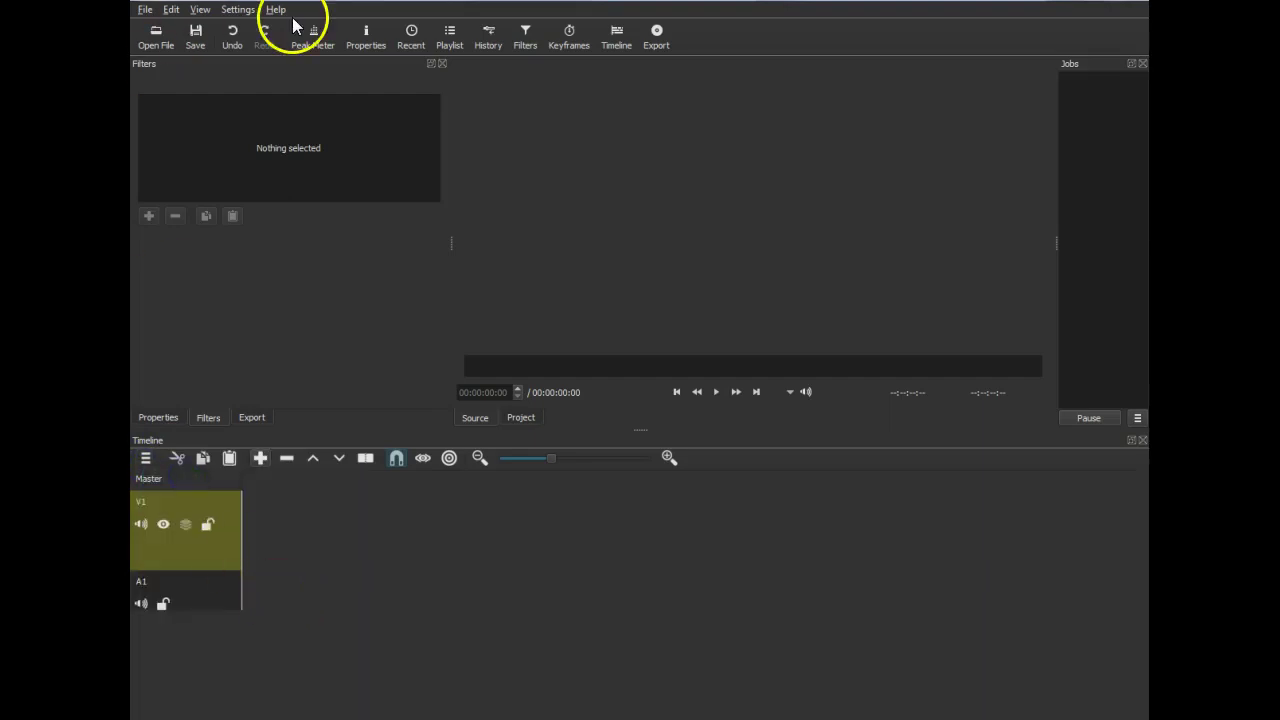
- Open the video 171124_A1_HD_021 from the "background videos for youtube" folder
{"action": "left_click", "coordinate": [146, 9]}
{"action": "left_click", "coordinate": [178, 45]}
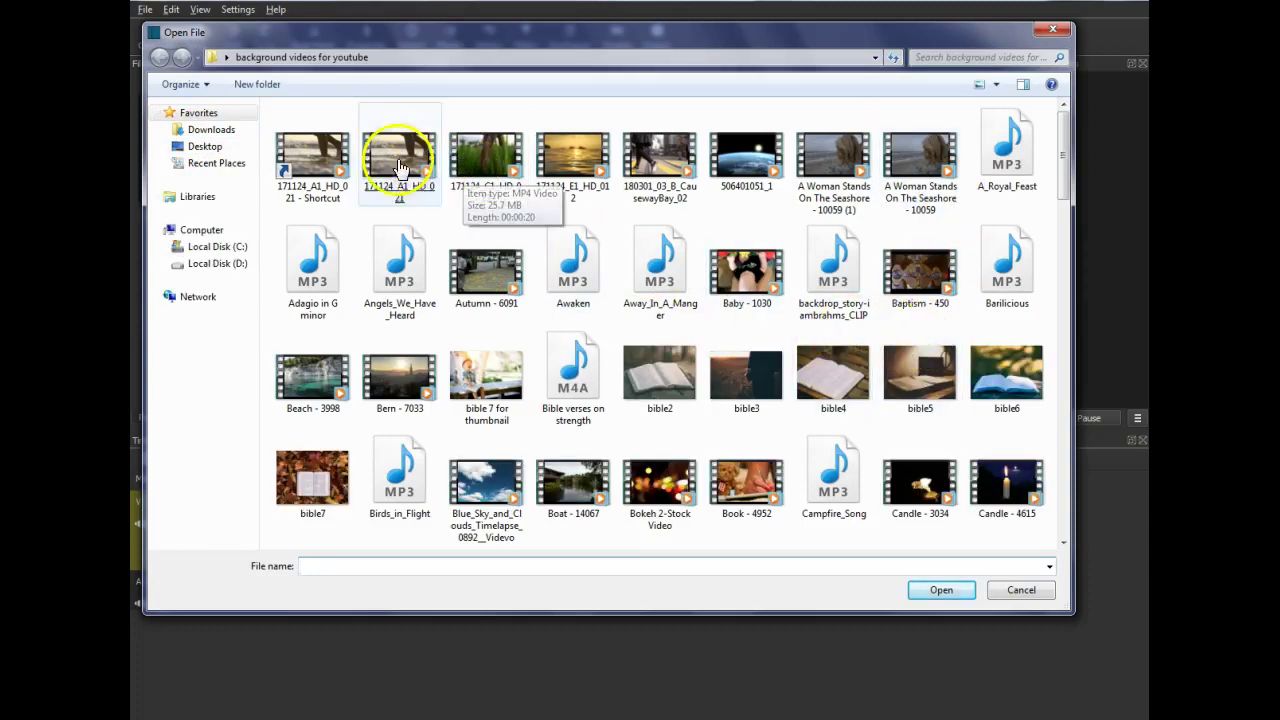
{"action": "double_click", "coordinate": [399, 167]}
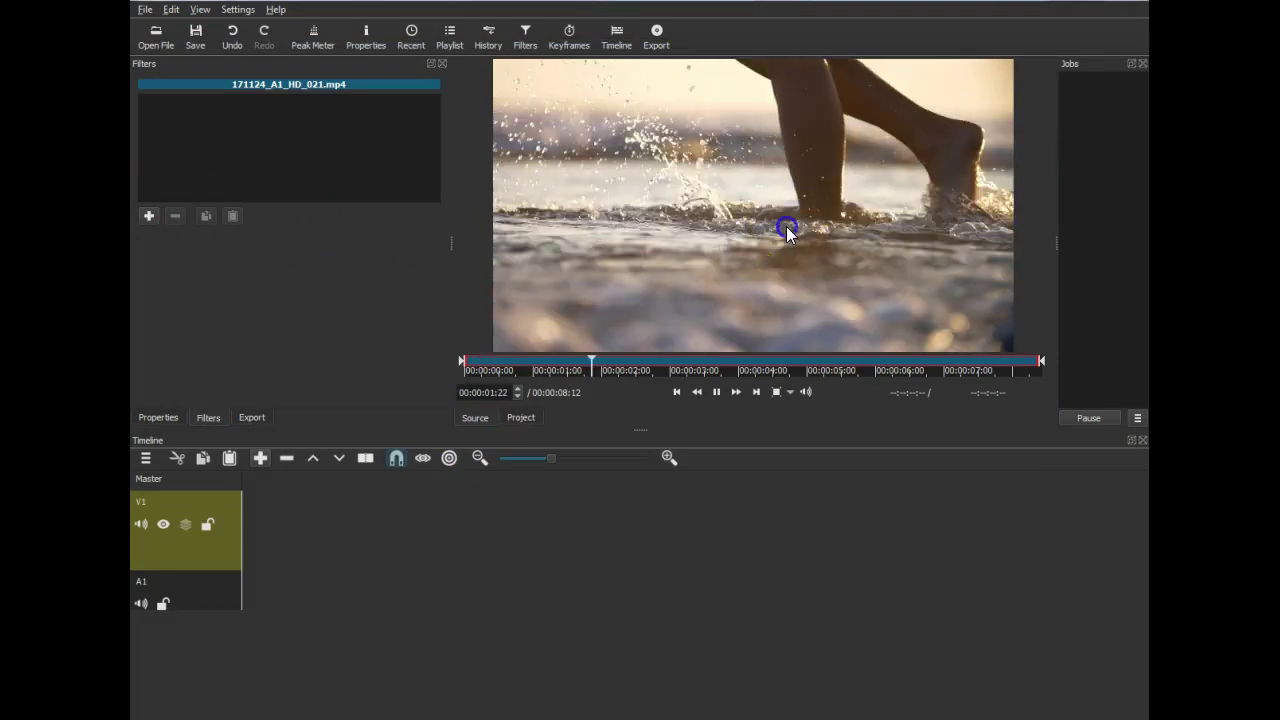
- Place the previewed clip at the start of track V1 and trim its end to about 3 seconds
{"action": "left_click_drag", "start_coordinate": [703, 216], "coordinate": [251, 532]}
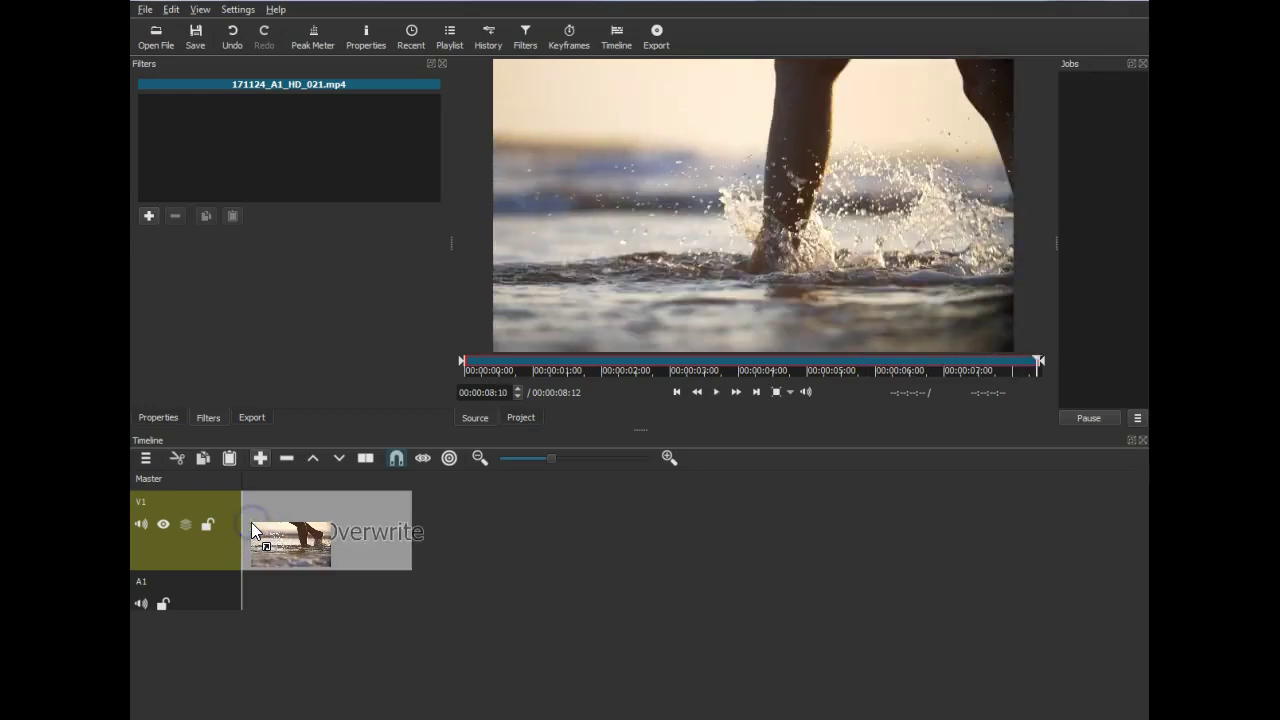
{"action": "left_click_drag", "start_coordinate": [251, 522], "coordinate": [251, 522]}
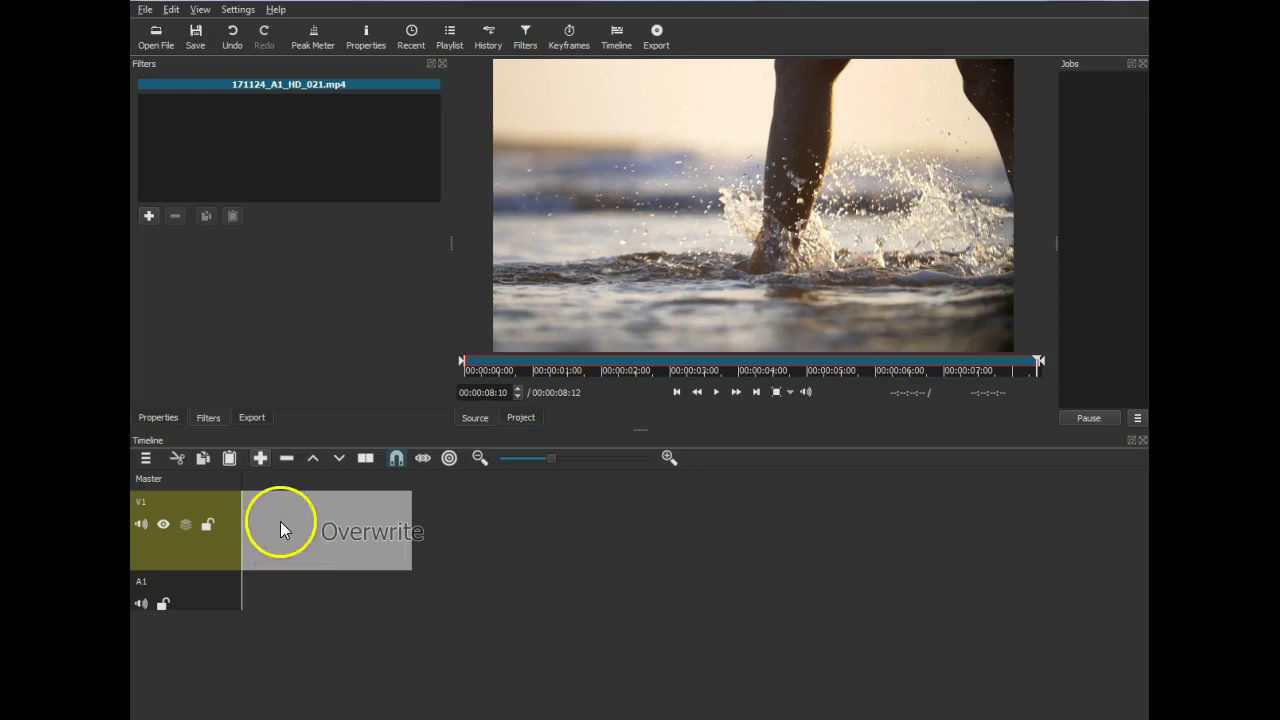
{"action": "left_click_drag", "start_coordinate": [250, 514], "coordinate": [246, 514]}
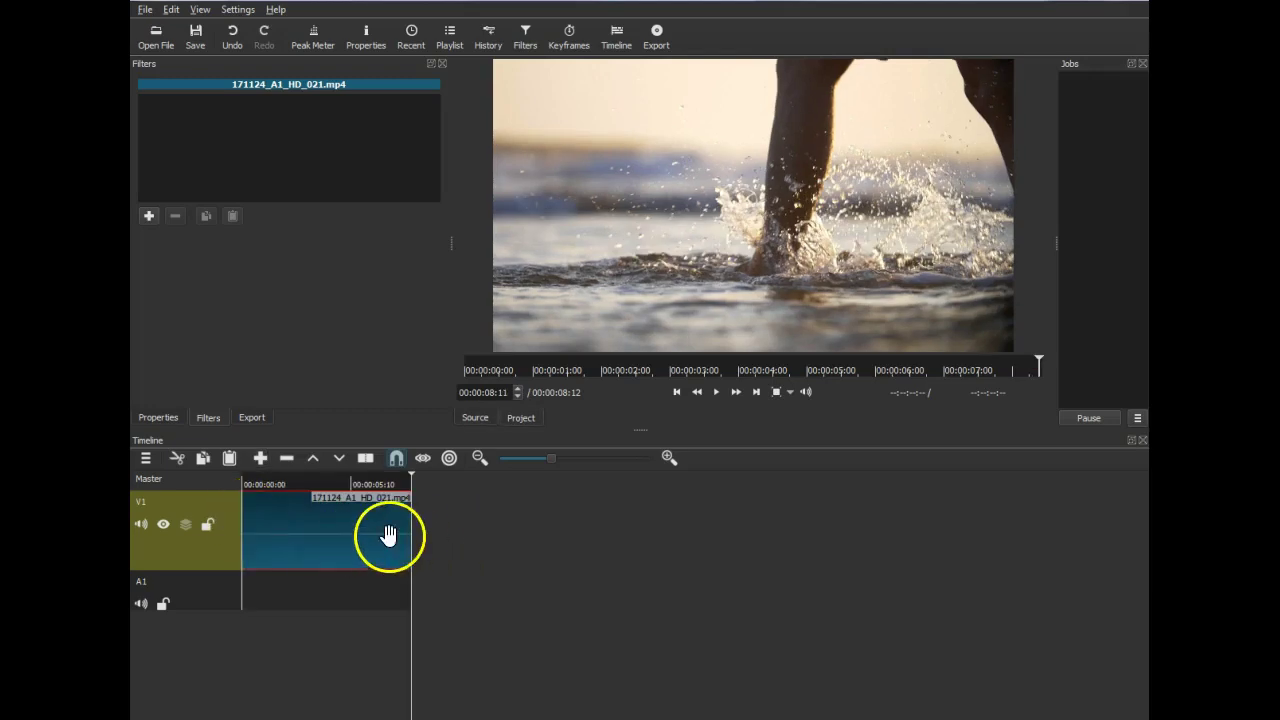
{"action": "left_click_drag", "start_coordinate": [411, 530], "coordinate": [272, 538]}
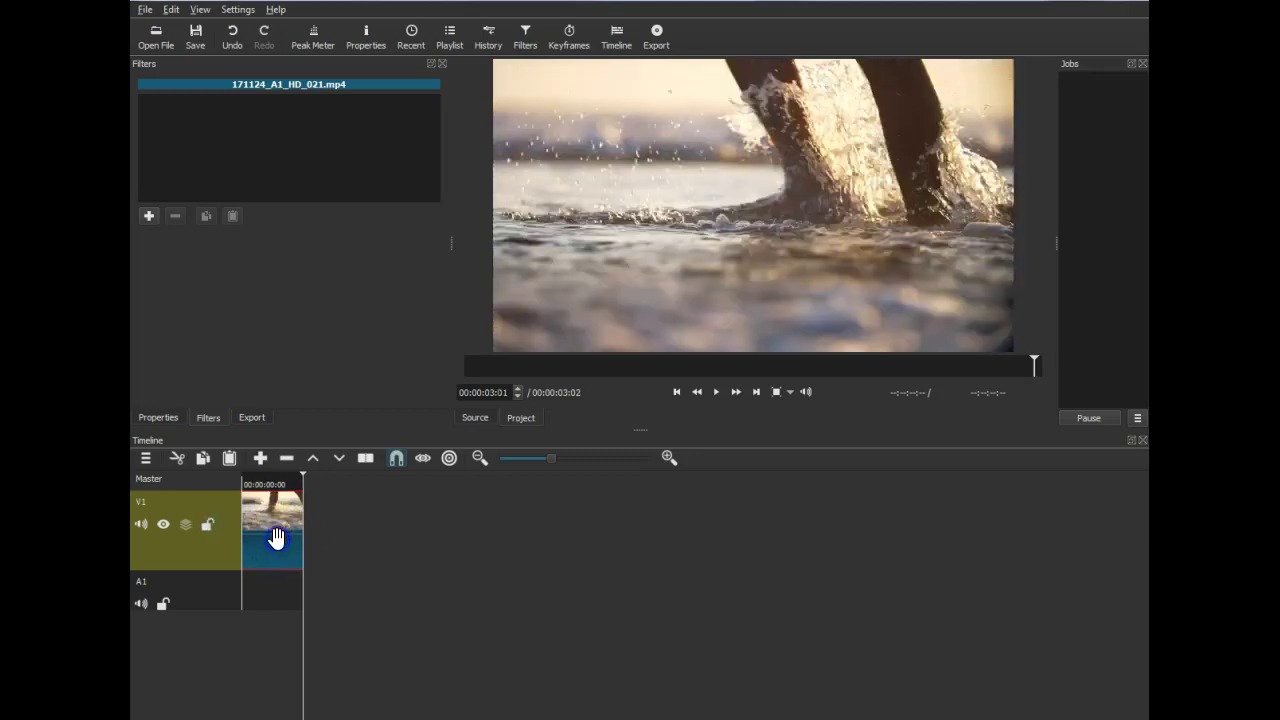
- Move the playhead to about 00:00:00:13, add a Text video filter to the clip, and select the placeholder text
{"action": "left_click_drag", "start_coordinate": [304, 634], "coordinate": [236, 638]}
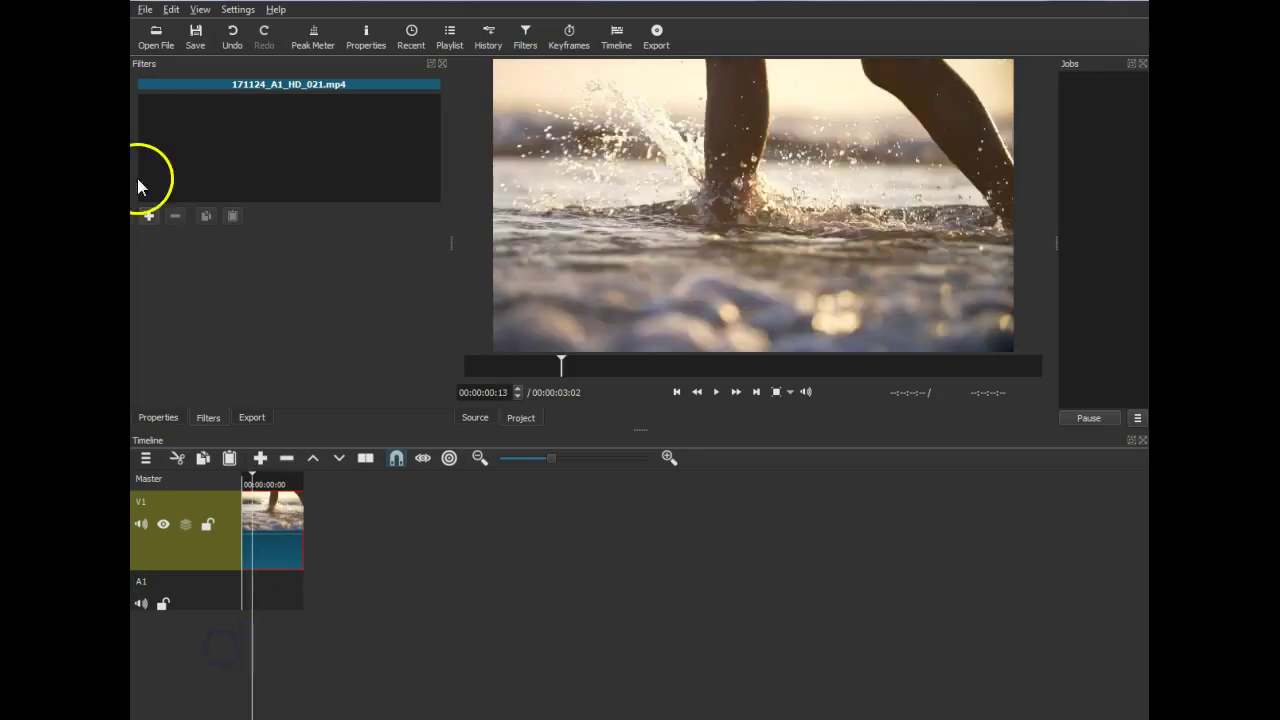
{"action": "left_click", "coordinate": [147, 217]}
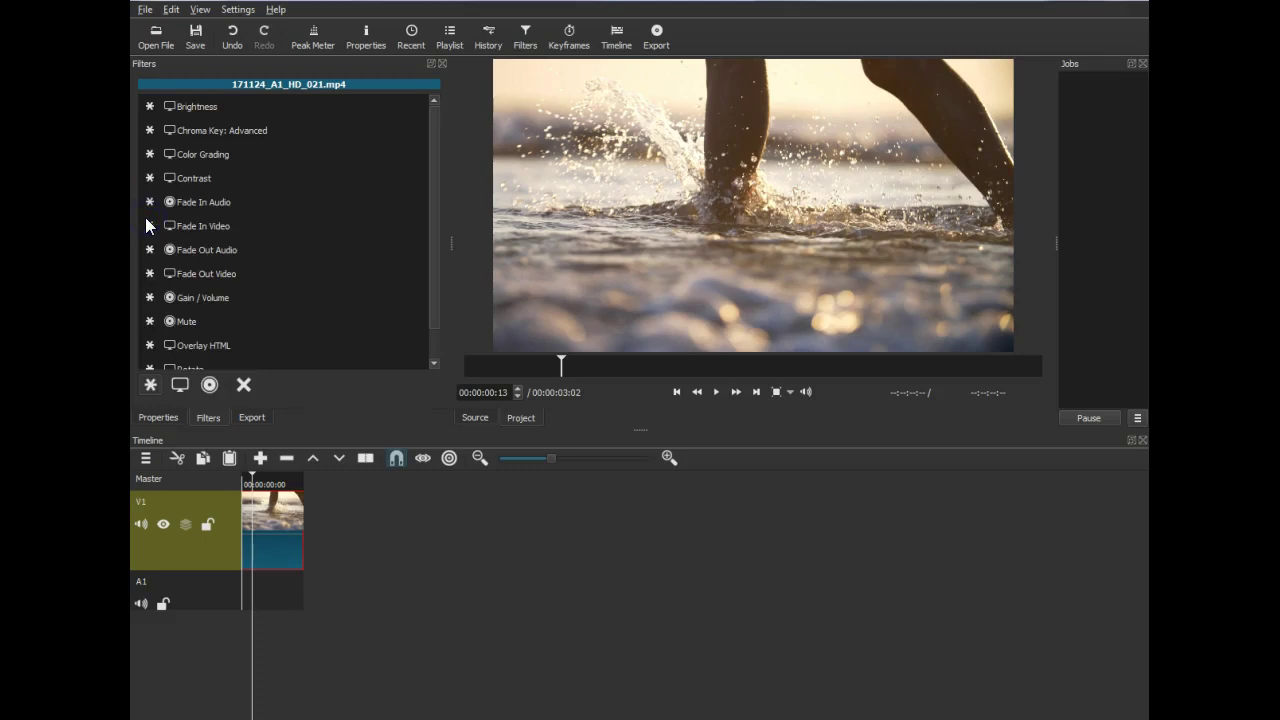
{"action": "left_click", "coordinate": [180, 385]}
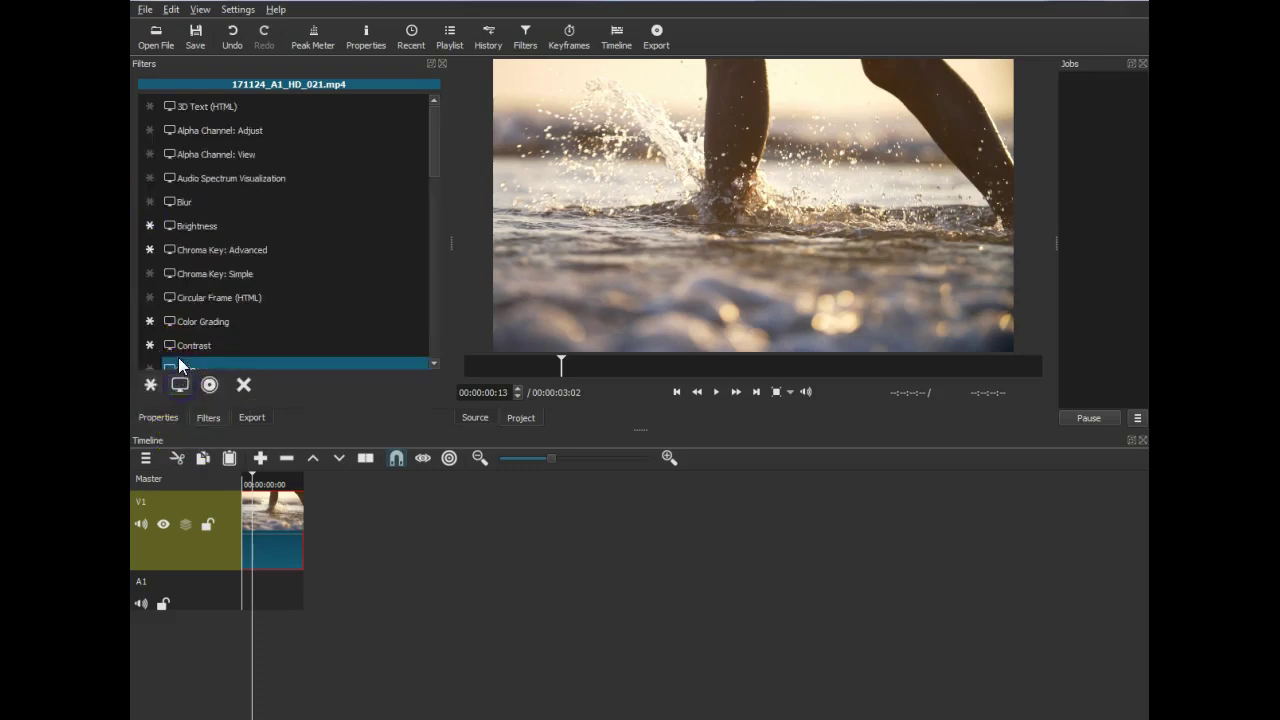
{"action": "scroll", "coordinate": [283, 209], "scroll_direction": "down", "scroll_amount": 8}
{"action": "left_click", "coordinate": [189, 288]}
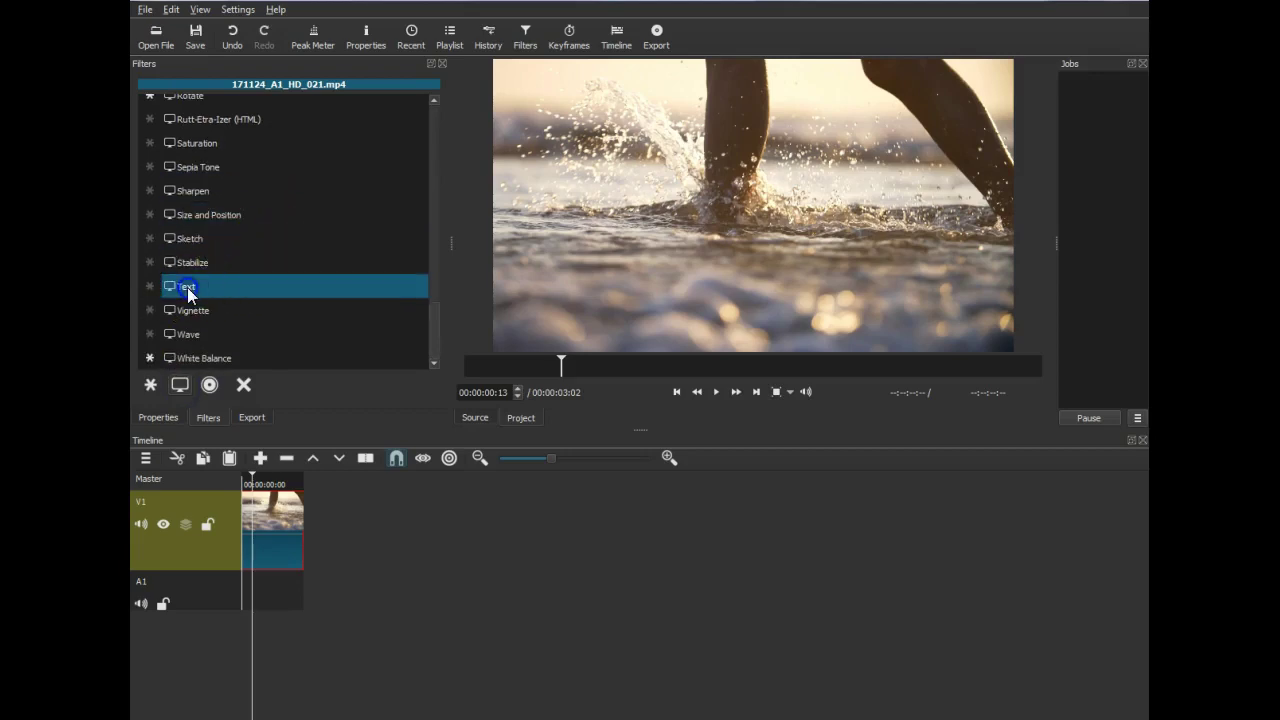
{"action": "left_click", "coordinate": [246, 261]}
{"action": "left_click_drag", "start_coordinate": [246, 261], "coordinate": [190, 257]}
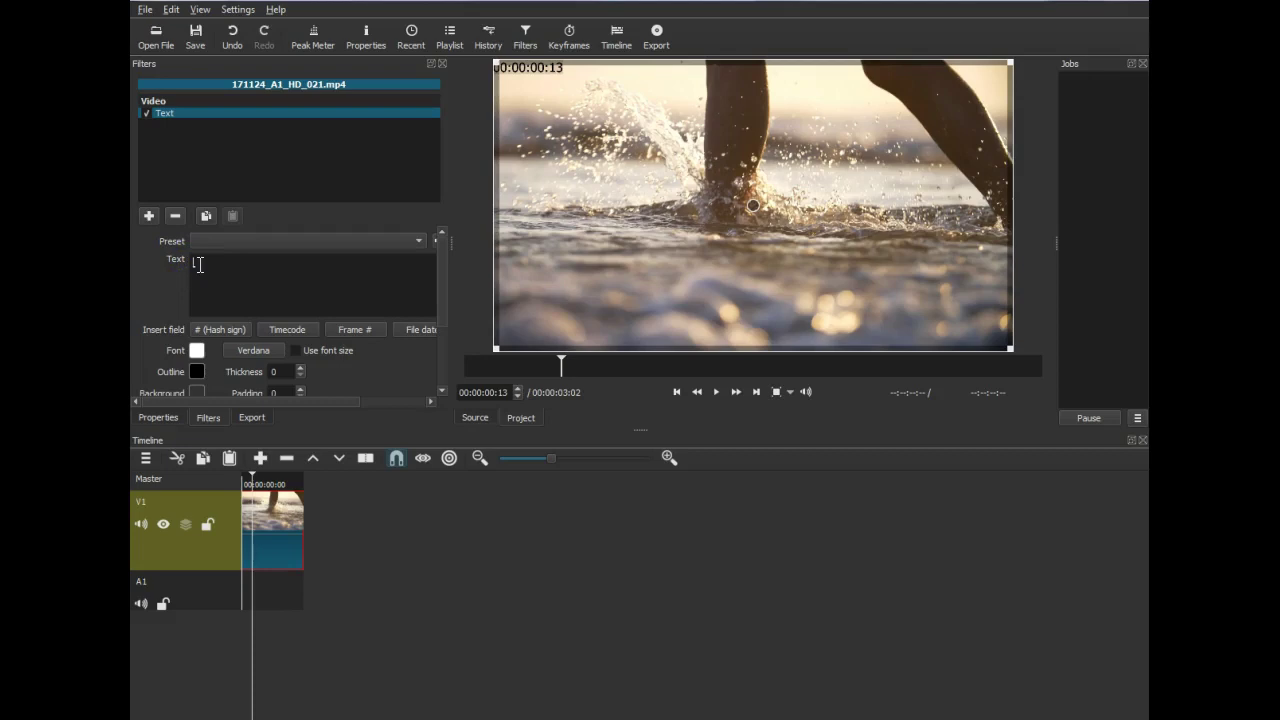
{"action": "type", "text": "سي"}
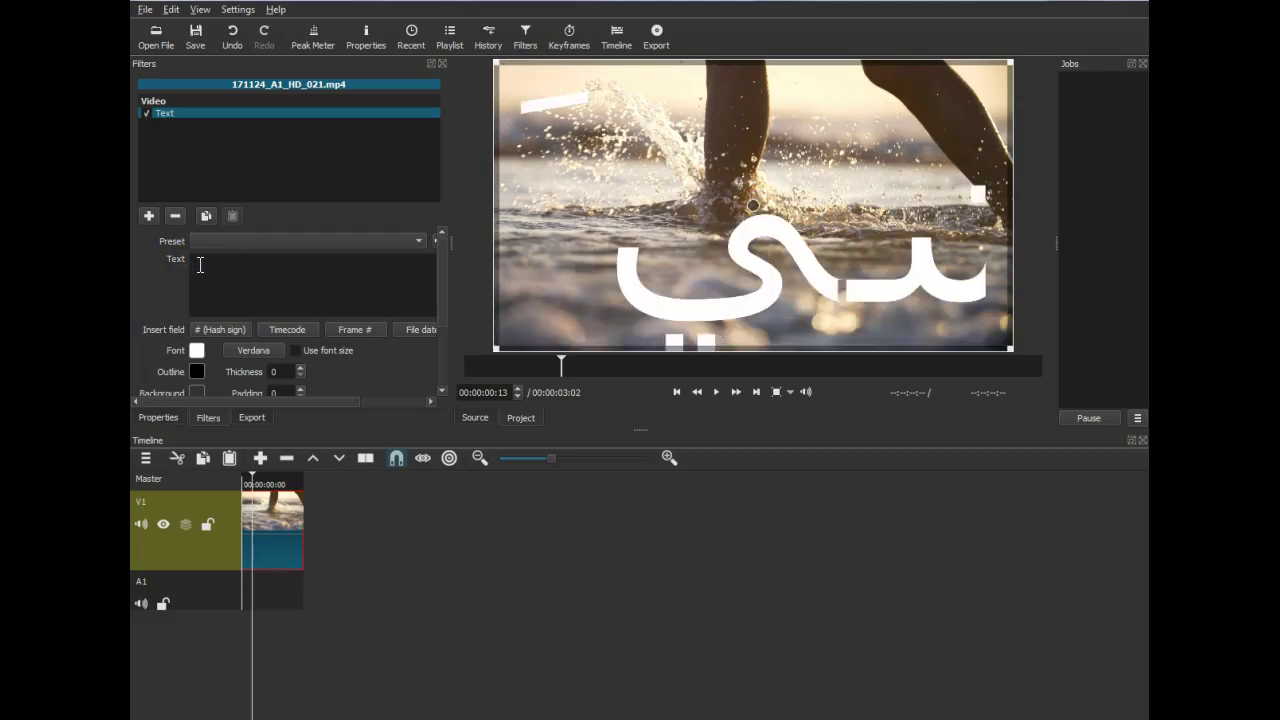
{"action": "type", "text": " عخفش"}
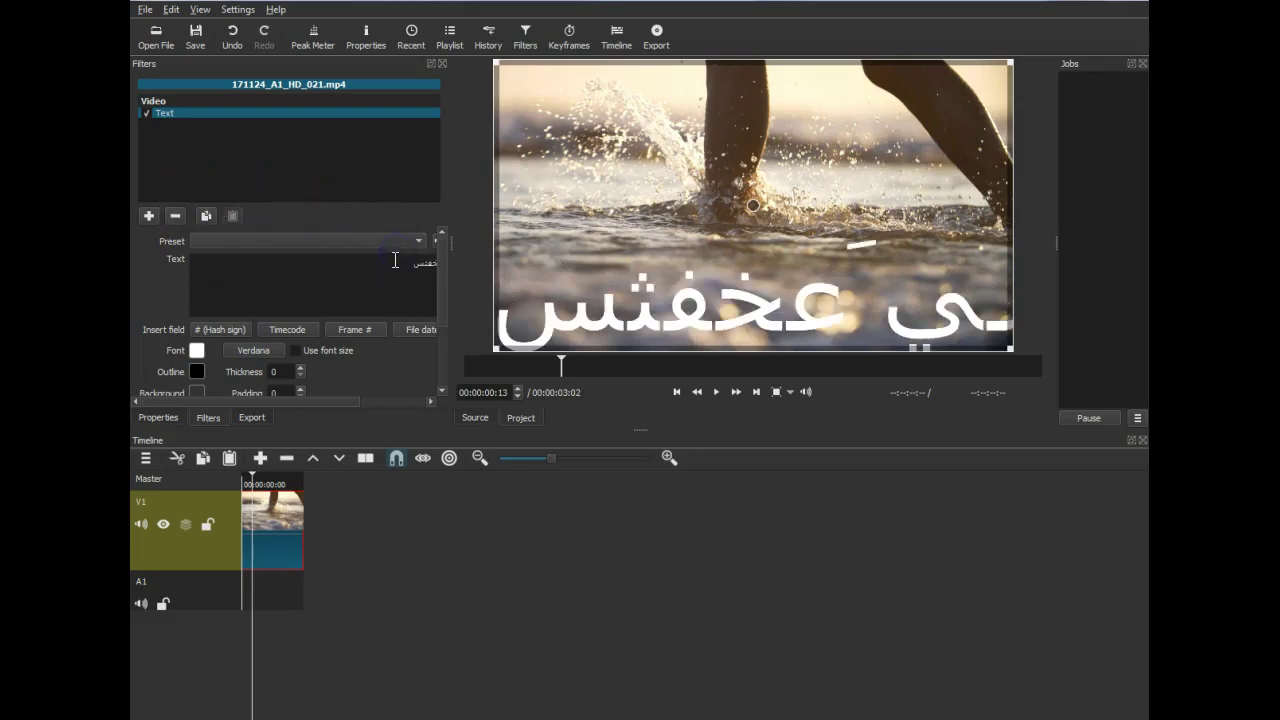
{"action": "key", "text": "BackSpace"}
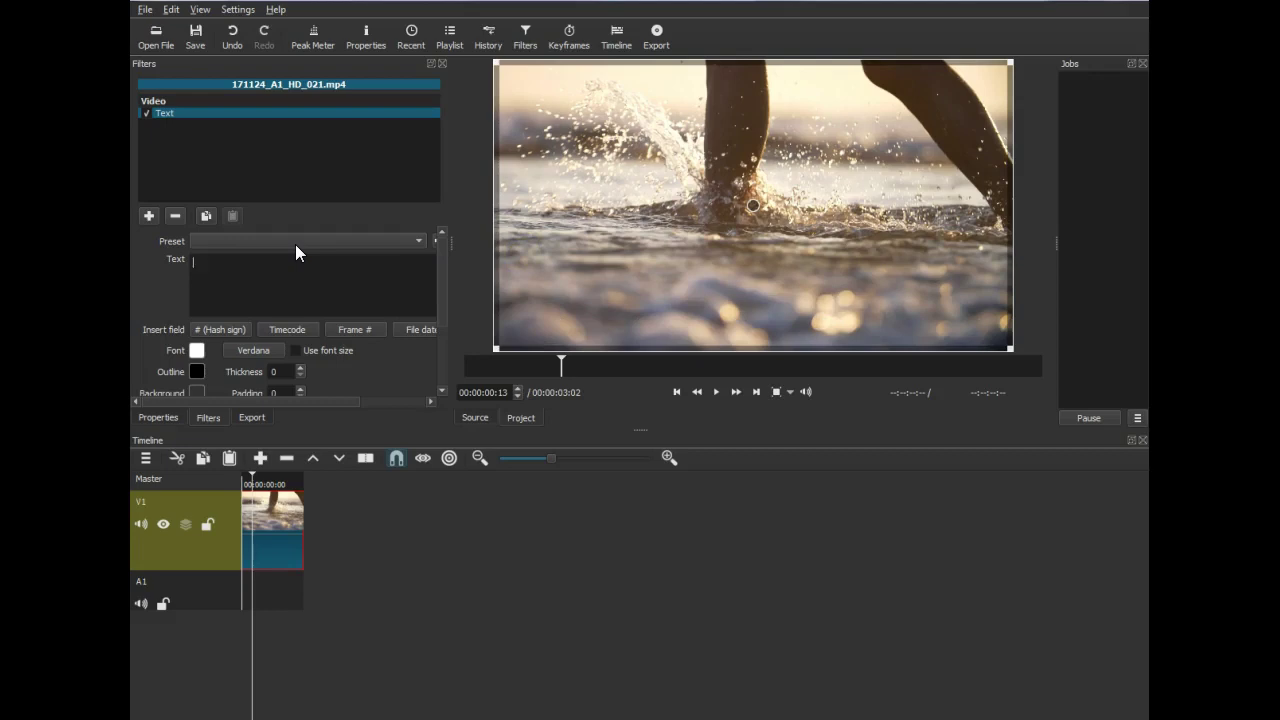
- Set the title text to "Sad Quotes" and its font to Trajan Pro in Bold style
{"action": "type", "text": "Sad Quotes"}
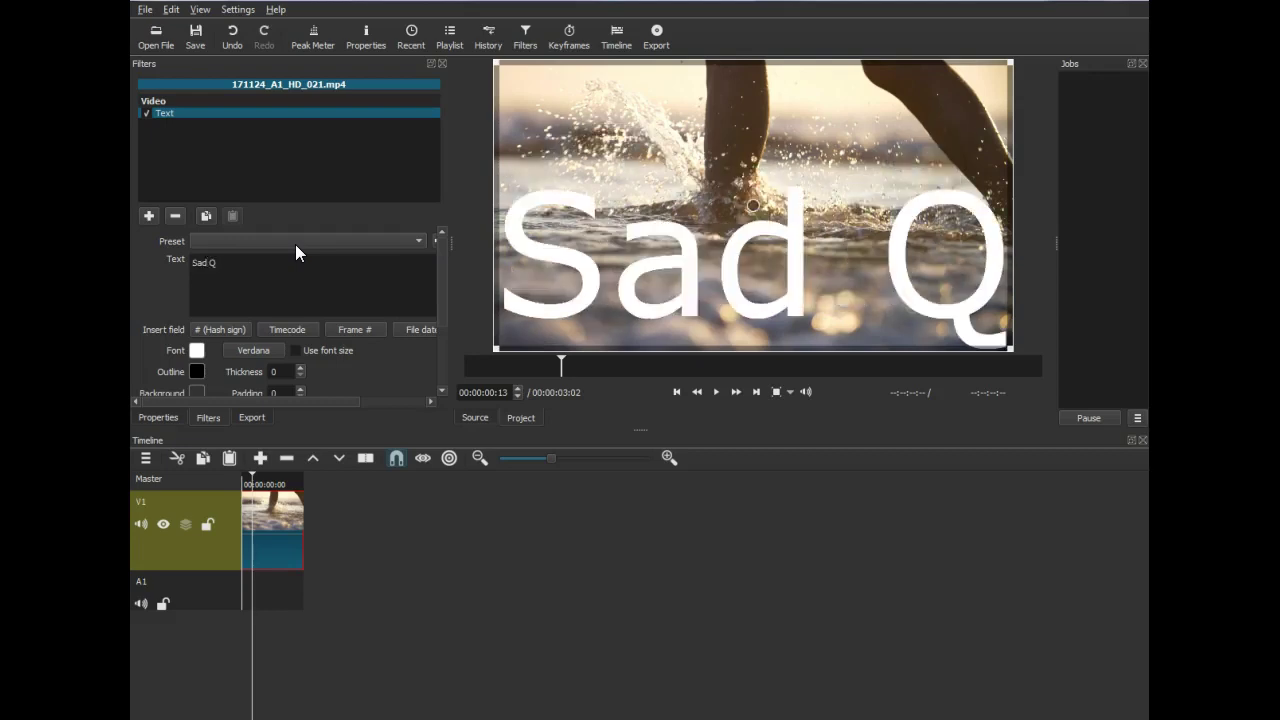
{"action": "left_click", "coordinate": [291, 181]}
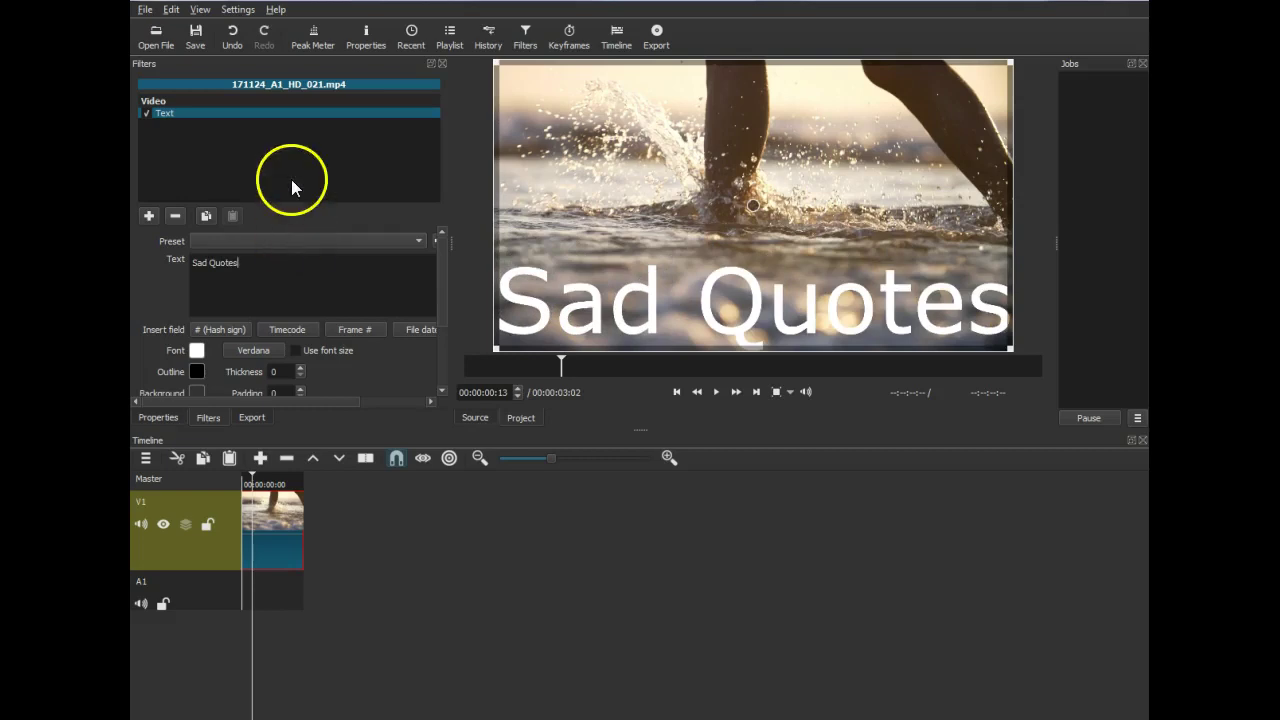
{"action": "left_click", "coordinate": [256, 350]}
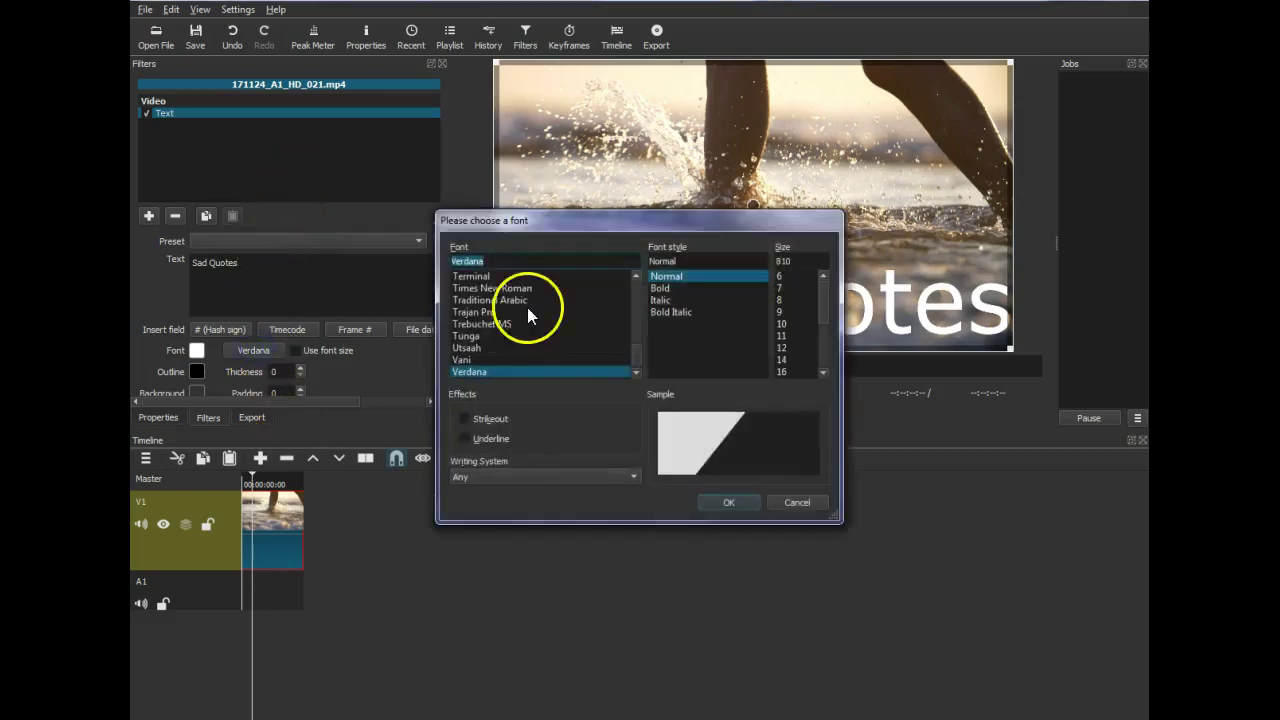
{"action": "left_click", "coordinate": [483, 312]}
{"action": "left_click", "coordinate": [673, 276]}
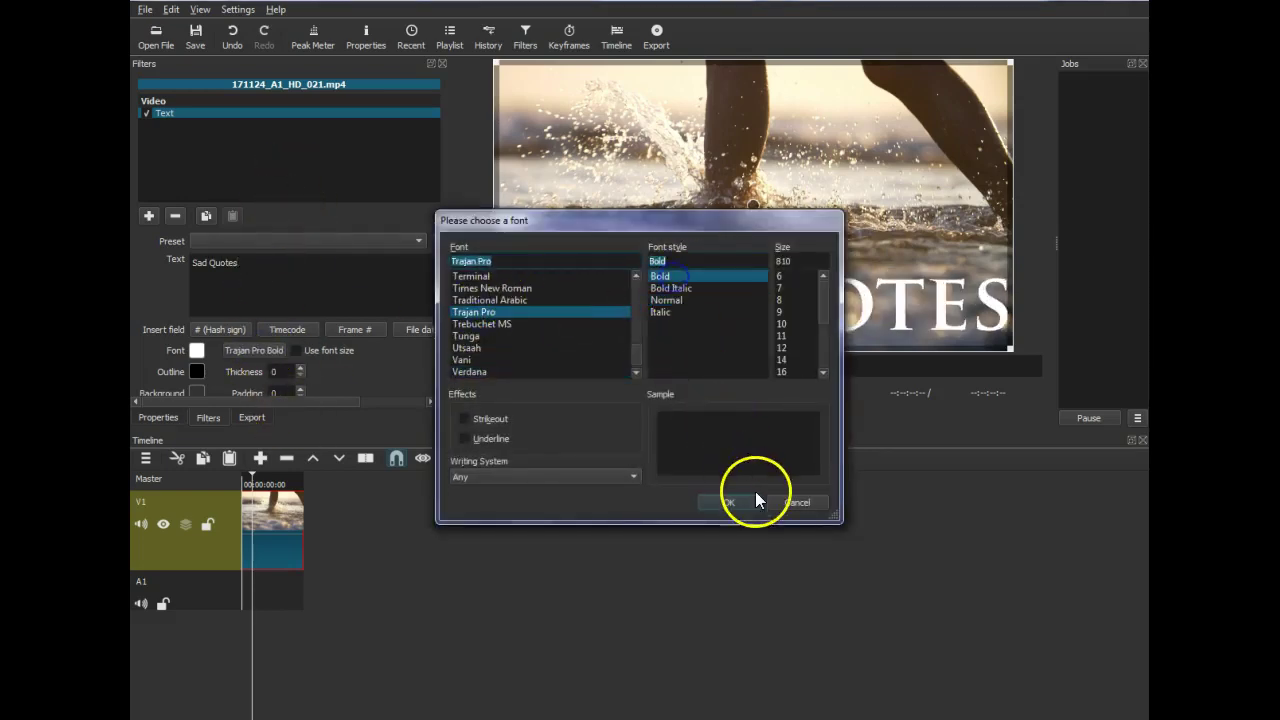
{"action": "left_click", "coordinate": [724, 502]}
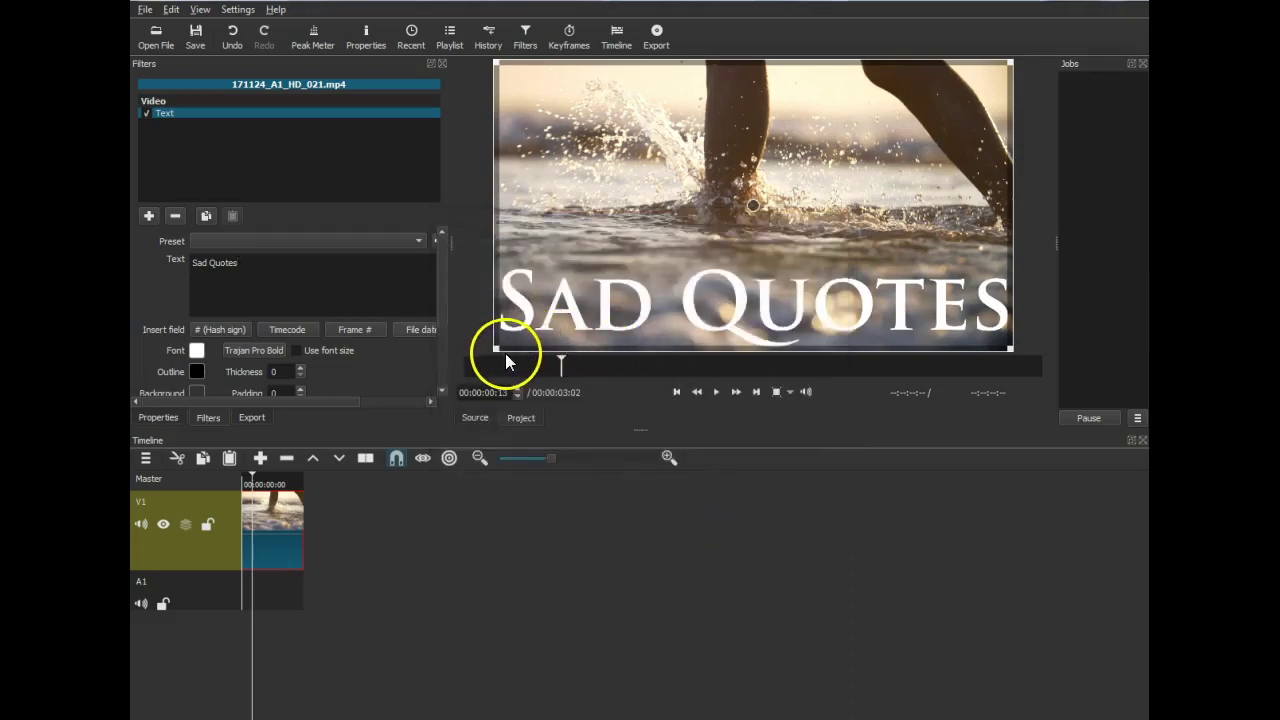
- Shrink the title's text box slightly and center it horizontally, with the words in the lower part of the frame
{"action": "left_click_drag", "start_coordinate": [496, 350], "coordinate": [496, 350]}
{"action": "mouse_move", "coordinate": [554, 299]}
{"action": "left_mouse_down"}
{"action": "mouse_move", "coordinate": [607, 238]}
{"action": "mouse_move", "coordinate": [539, 303]}
{"action": "left_mouse_up"}
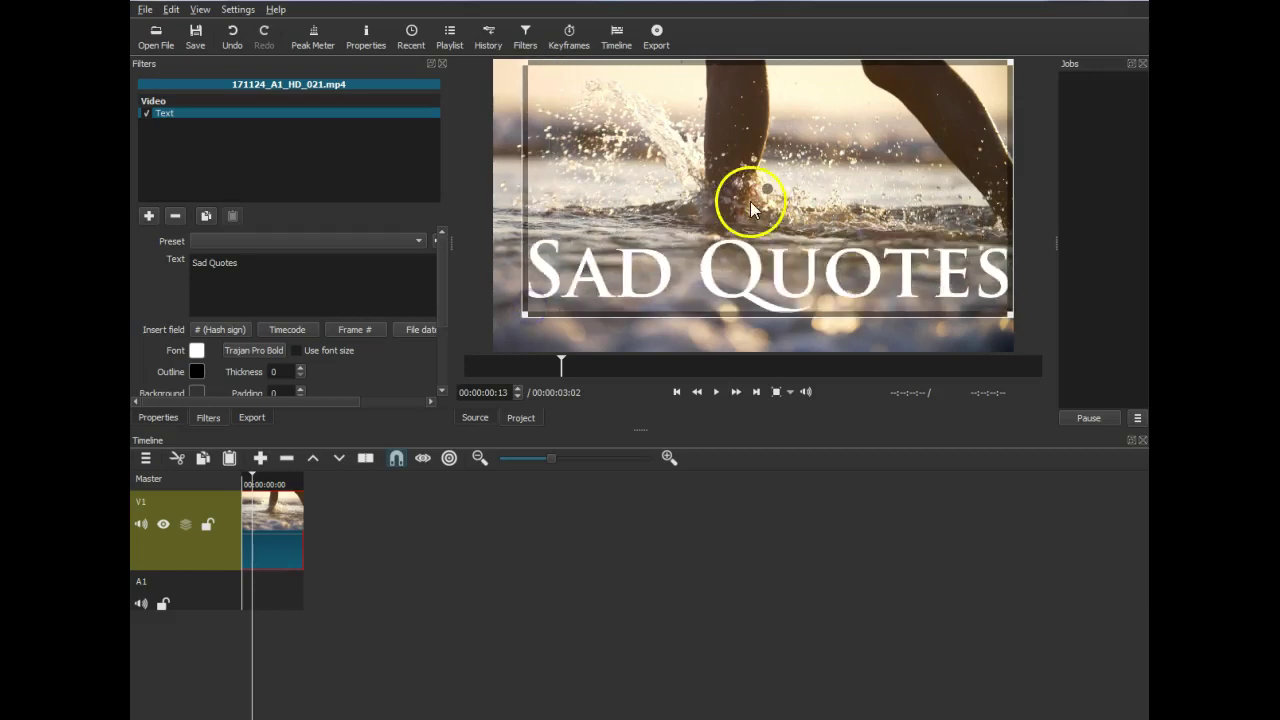
{"action": "left_click_drag", "start_coordinate": [763, 189], "coordinate": [734, 200]}
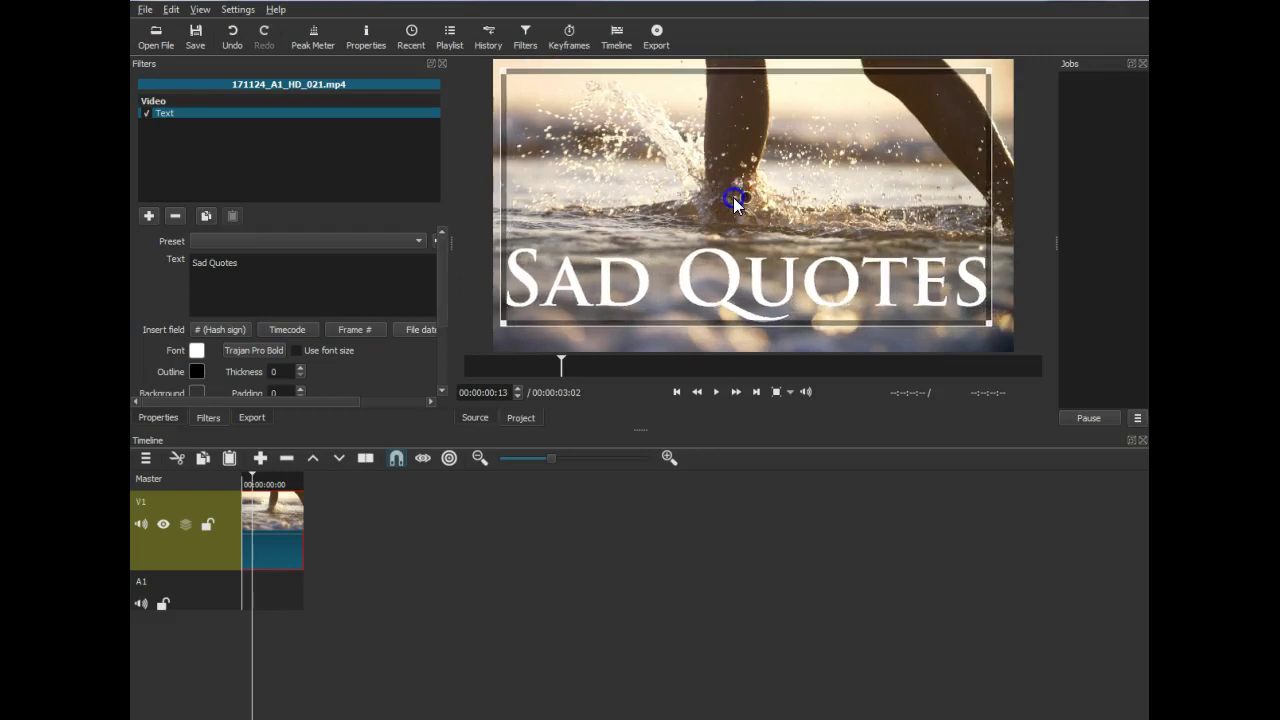
- Open the video 171124_C1_HD_012 and place it directly after the first clip on track V1
{"action": "left_click", "coordinate": [145, 10]}
{"action": "left_click", "coordinate": [172, 48]}
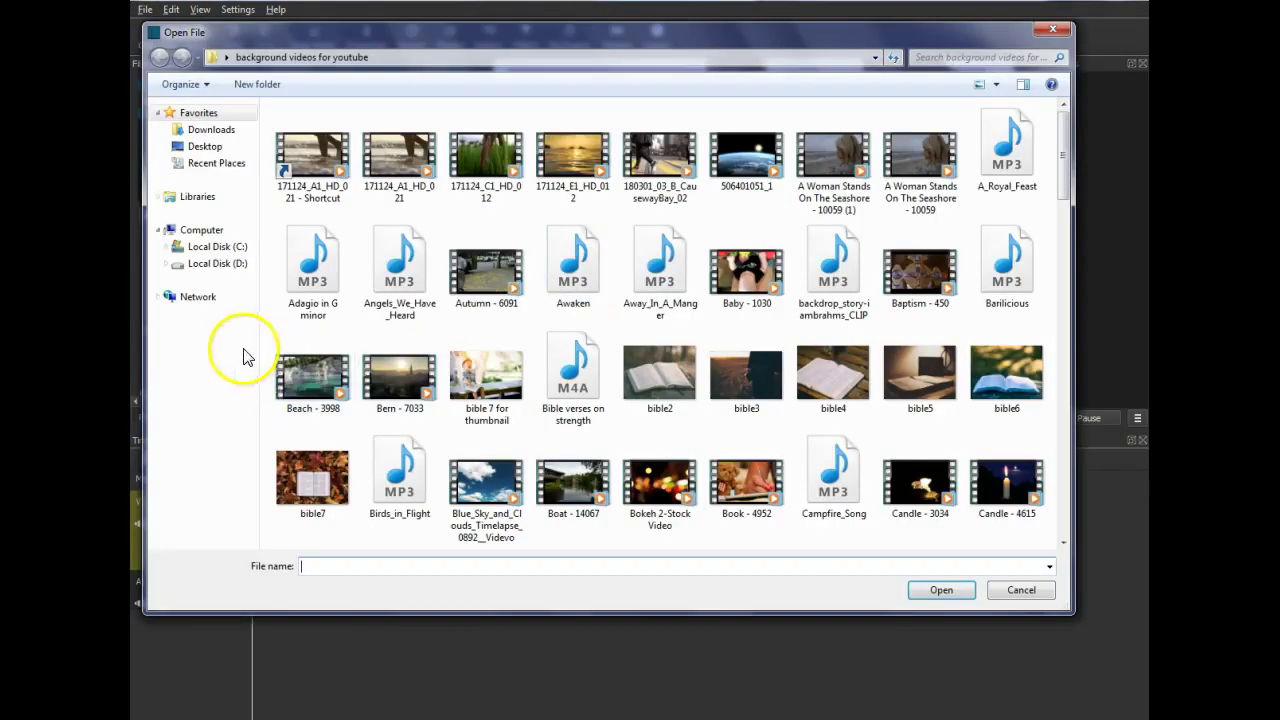
{"action": "double_click", "coordinate": [486, 157]}
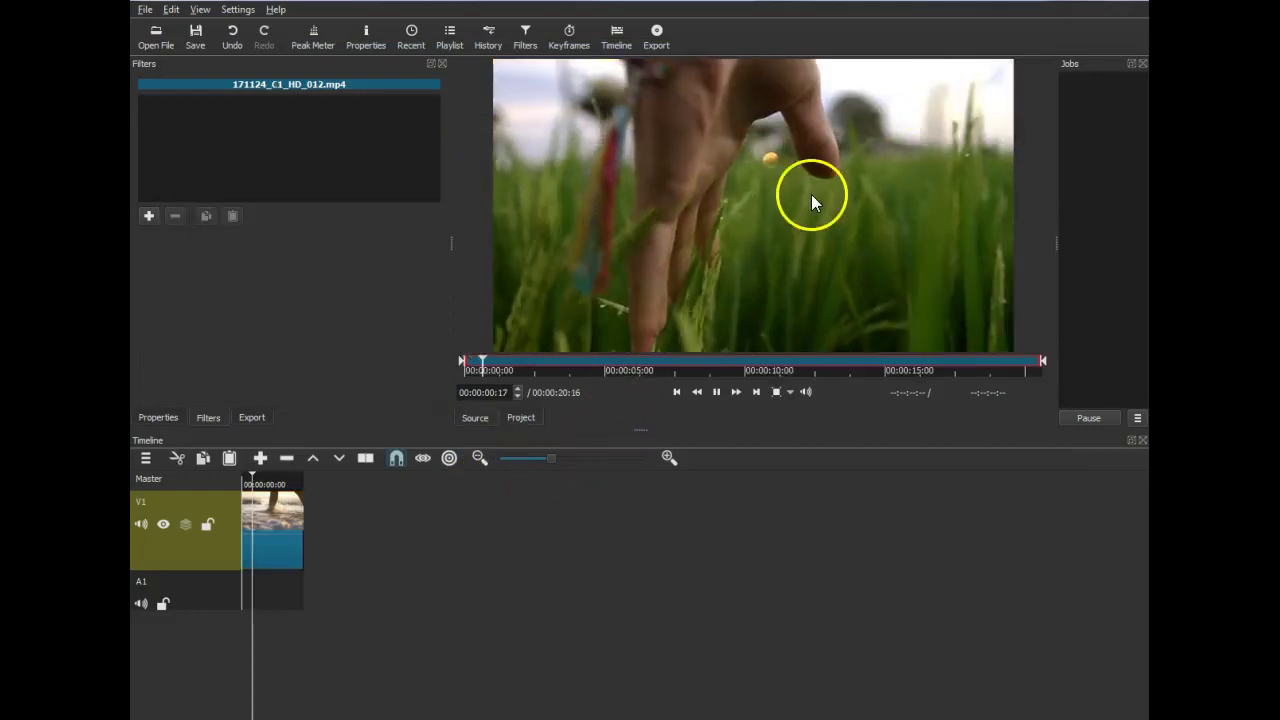
{"action": "left_click_drag", "start_coordinate": [743, 263], "coordinate": [306, 524]}
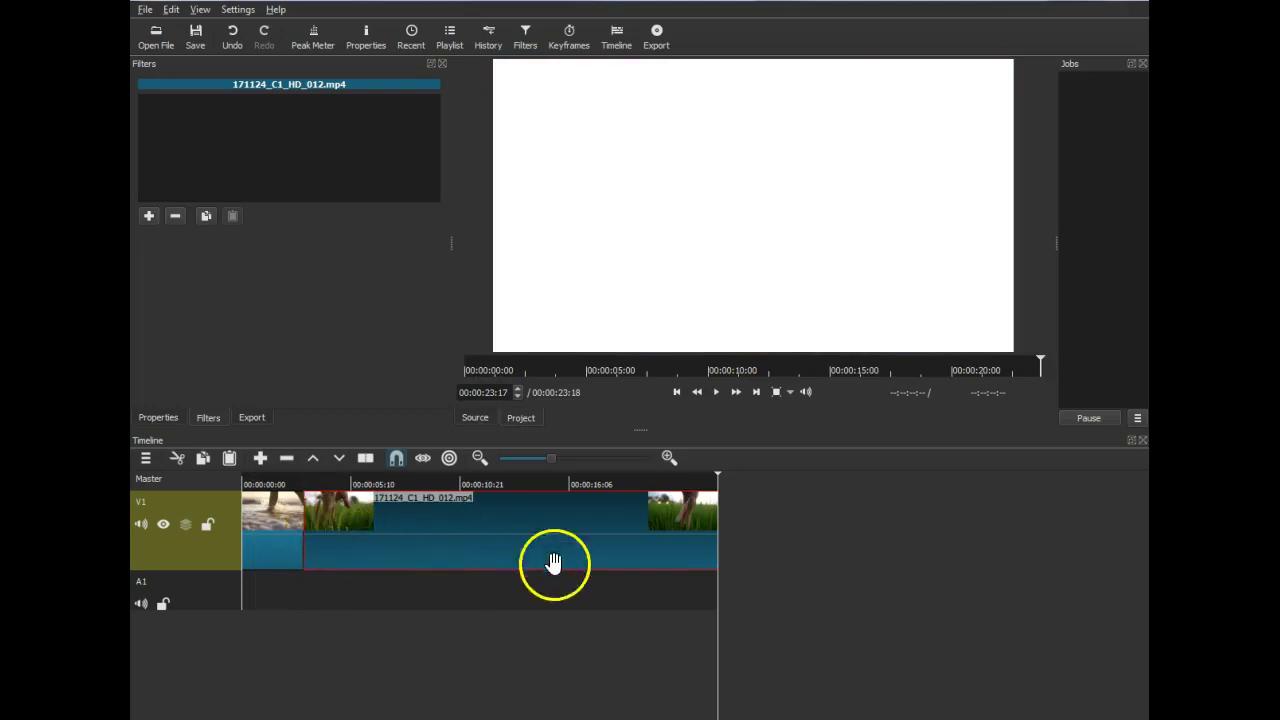
- Split the grass clip at 00:00:12:15 and overlap its first part with the beach clip to create a transition
{"action": "left_click_drag", "start_coordinate": [713, 646], "coordinate": [497, 634]}
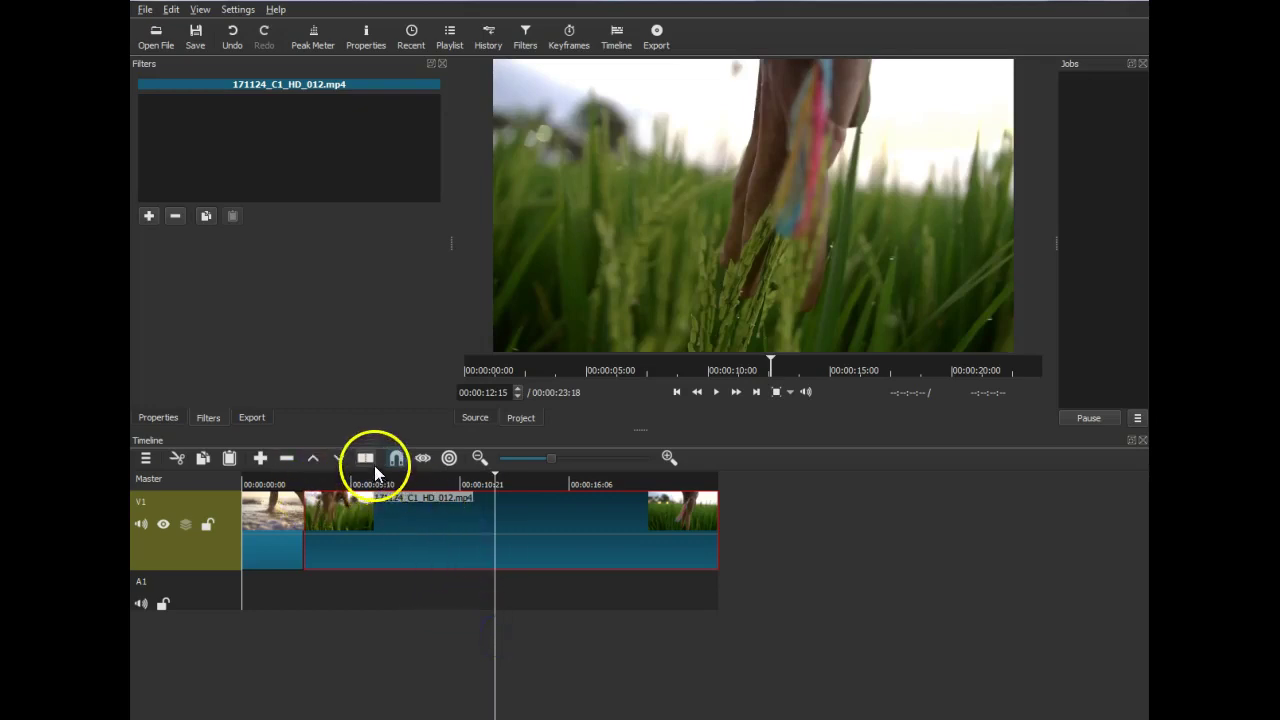
{"action": "key", "text": "s"}
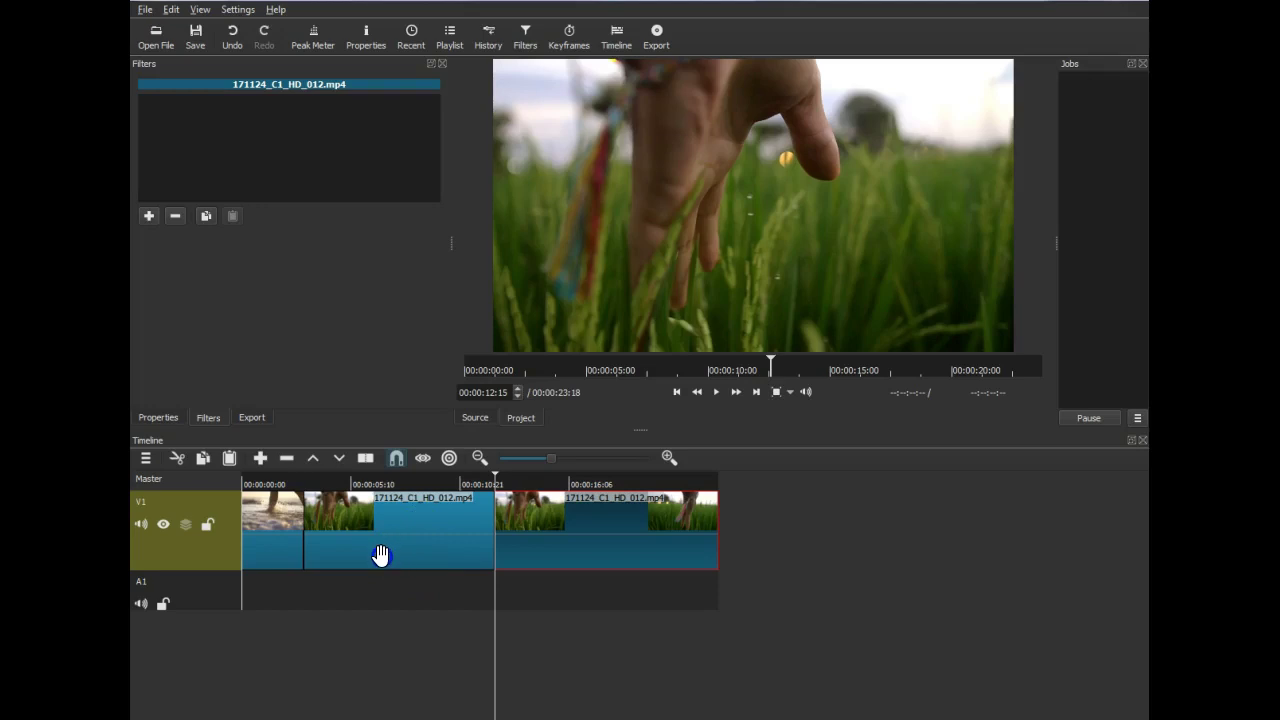
{"action": "left_click_drag", "start_coordinate": [352, 562], "coordinate": [390, 565]}
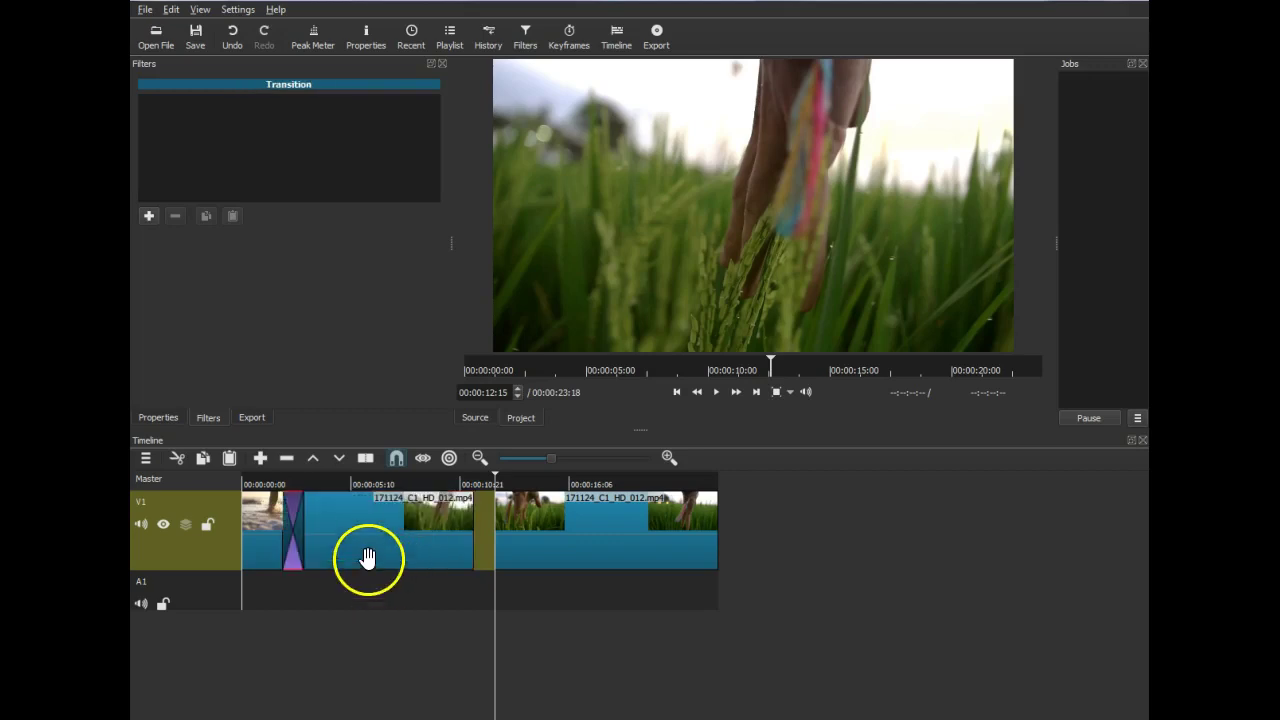
- Move the playhead to about 00:00:03:15, just after the transition, and add a Text video filter to the first grass clip
{"action": "left_click", "coordinate": [496, 642]}
{"action": "left_click_drag", "start_coordinate": [437, 654], "coordinate": [305, 655]}
{"action": "left_click", "coordinate": [313, 651]}
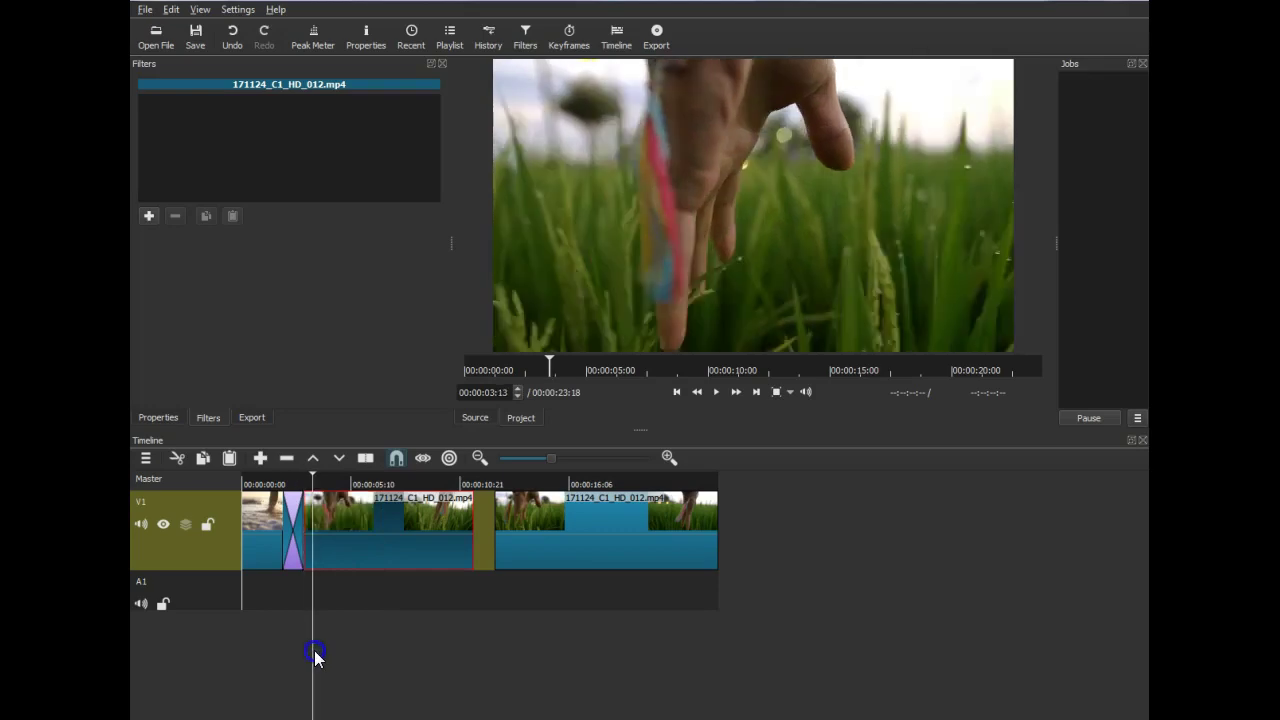
{"action": "left_click", "coordinate": [149, 217]}
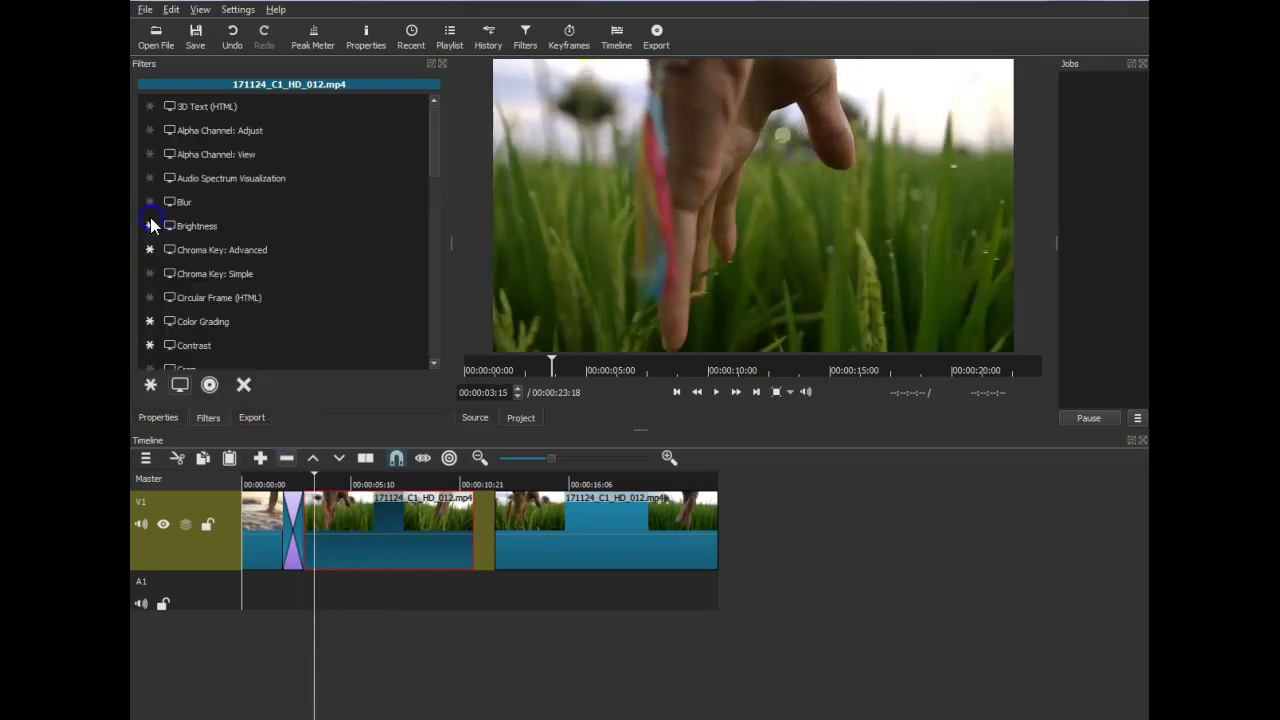
{"action": "scroll", "coordinate": [281, 271], "scroll_direction": "down", "scroll_amount": 10}
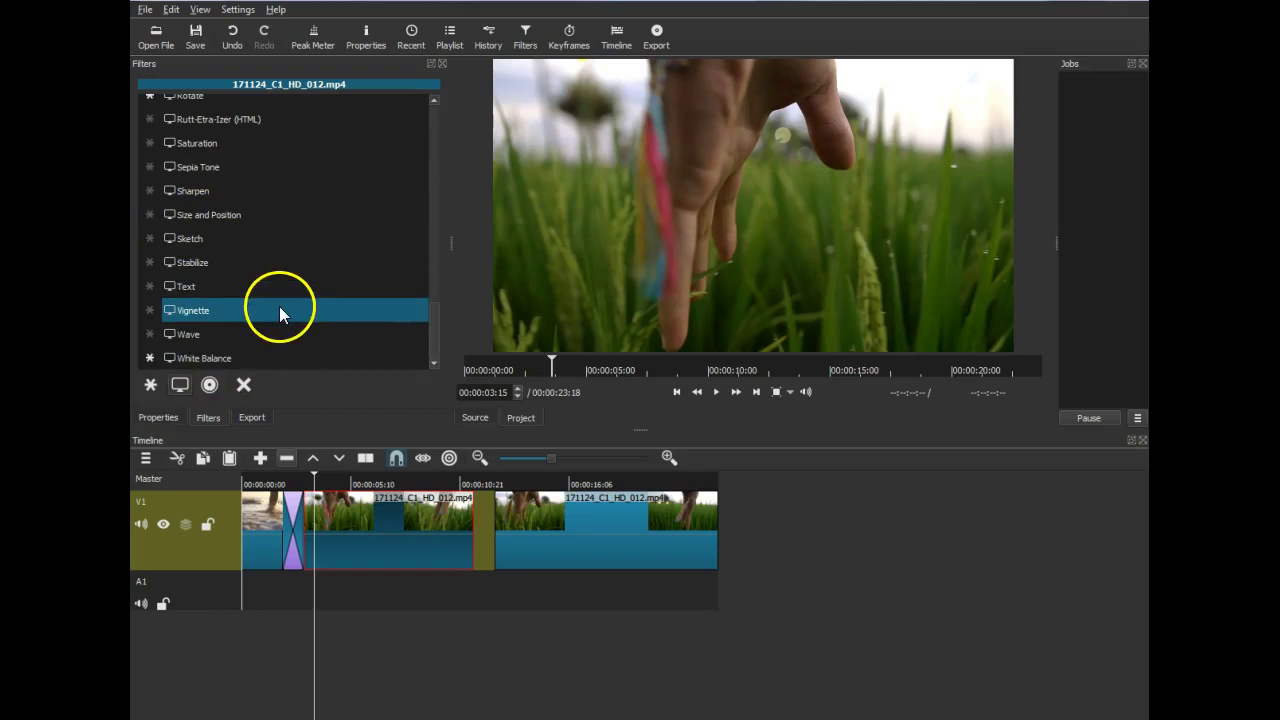
{"action": "left_click", "coordinate": [258, 286]}
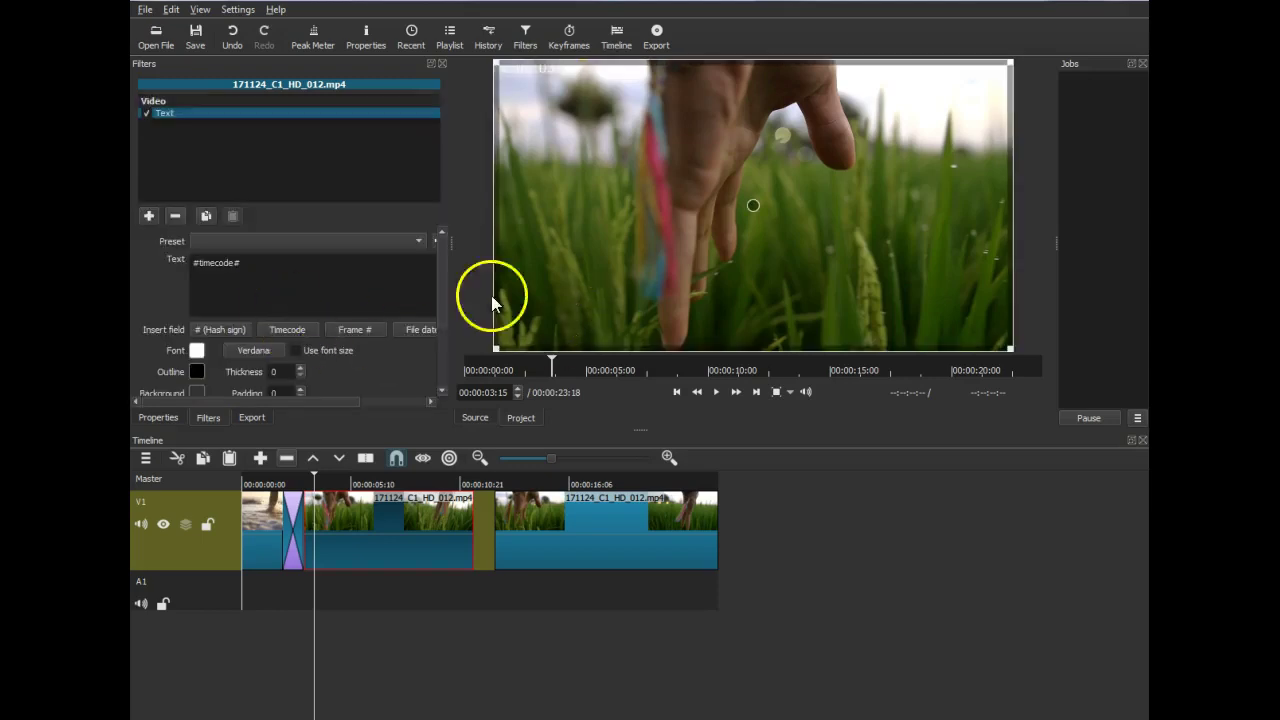
- Replace the placeholder text on the first grass clip with "Life is hard but I am still standing", breaking the line after "but"
{"action": "left_click_drag", "start_coordinate": [251, 266], "coordinate": [166, 267]}
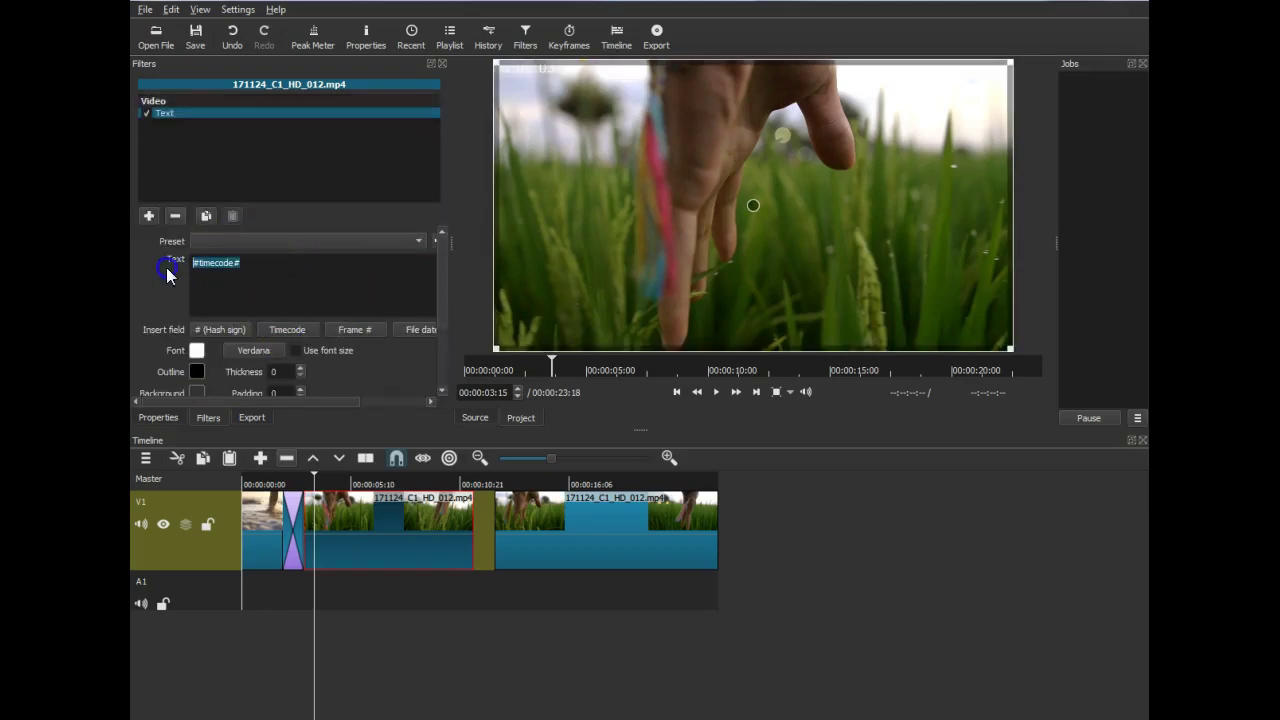
{"action": "type", "text": "Life is"}
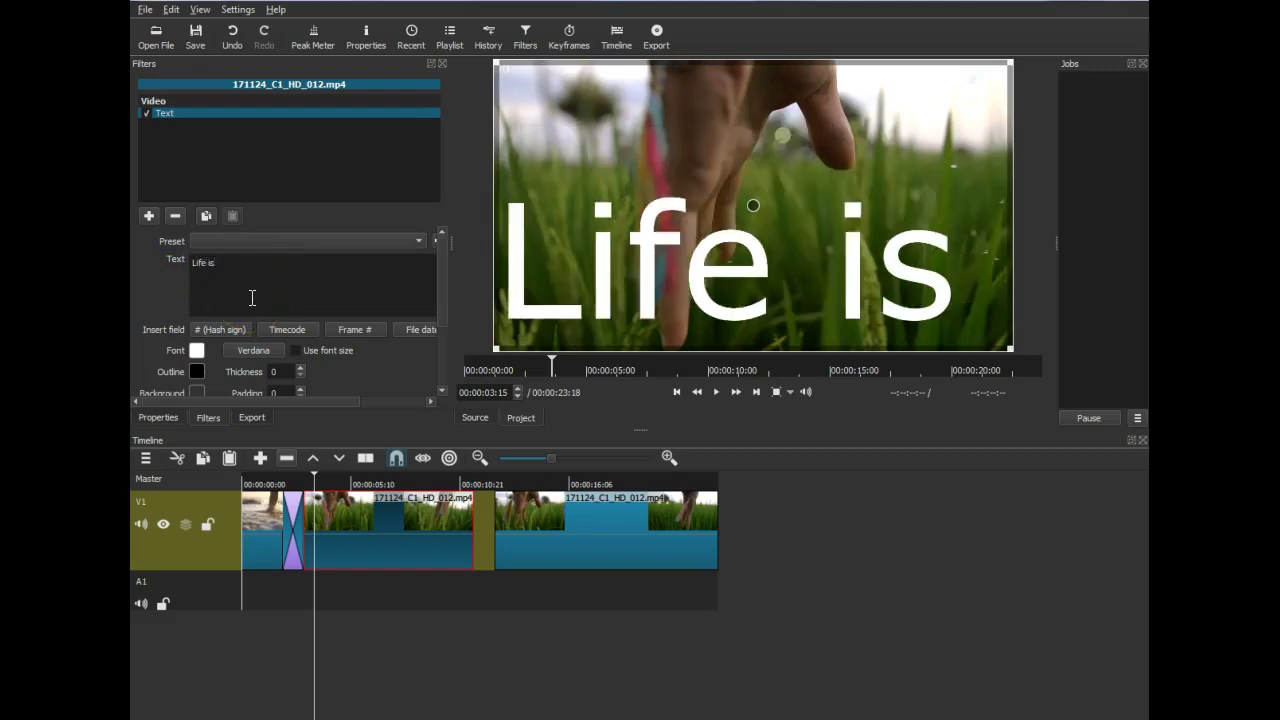
{"action": "type", "text": " hard"}
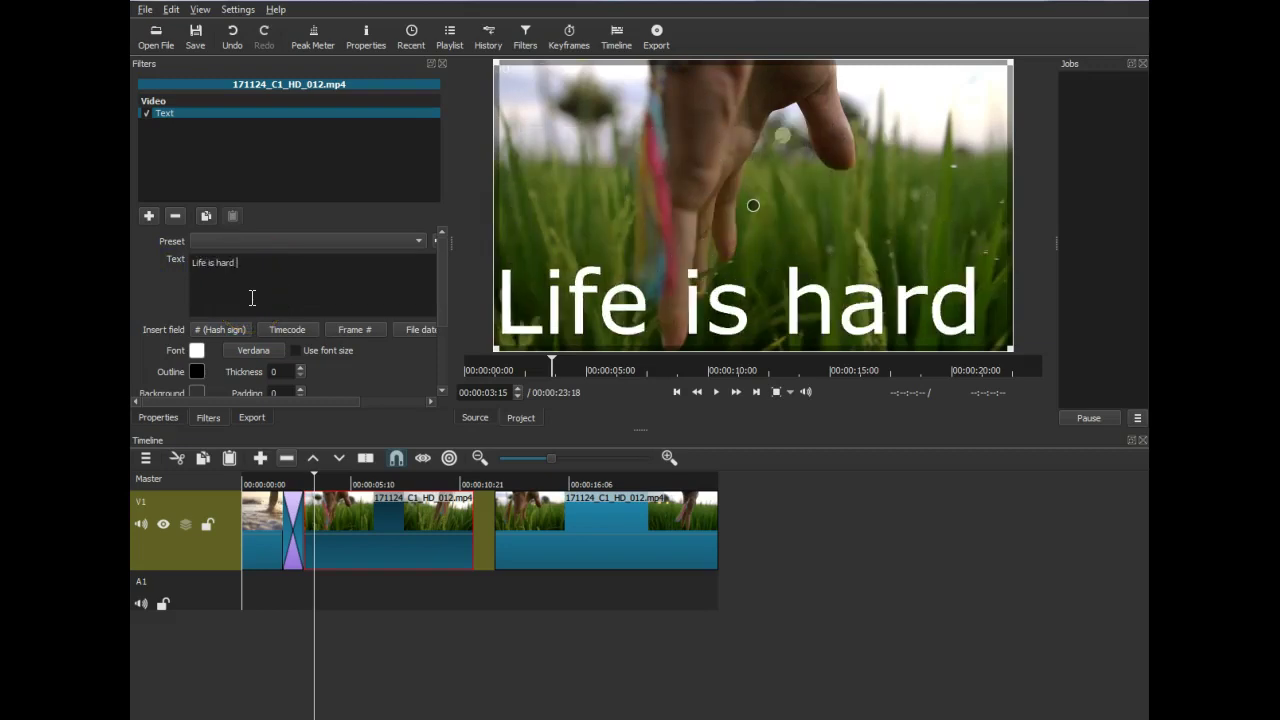
{"action": "type", "text": " but I am still standing"}
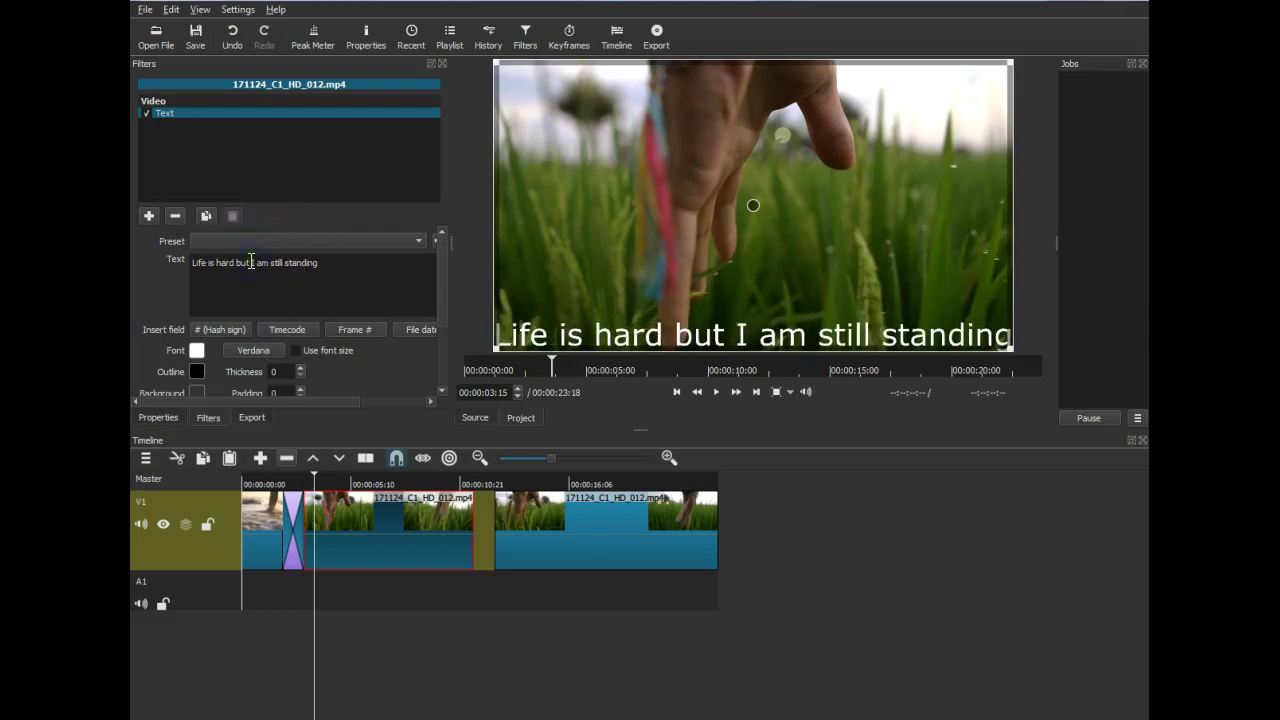
{"action": "left_click", "coordinate": [251, 262]}
{"action": "key", "text": "Return"}
- Set the quote's font to Trajan Pro Bold, then shrink its text box slightly and center it horizontally, raised off the frame's lower edge
{"action": "left_click_drag", "start_coordinate": [277, 286], "coordinate": [168, 263]}
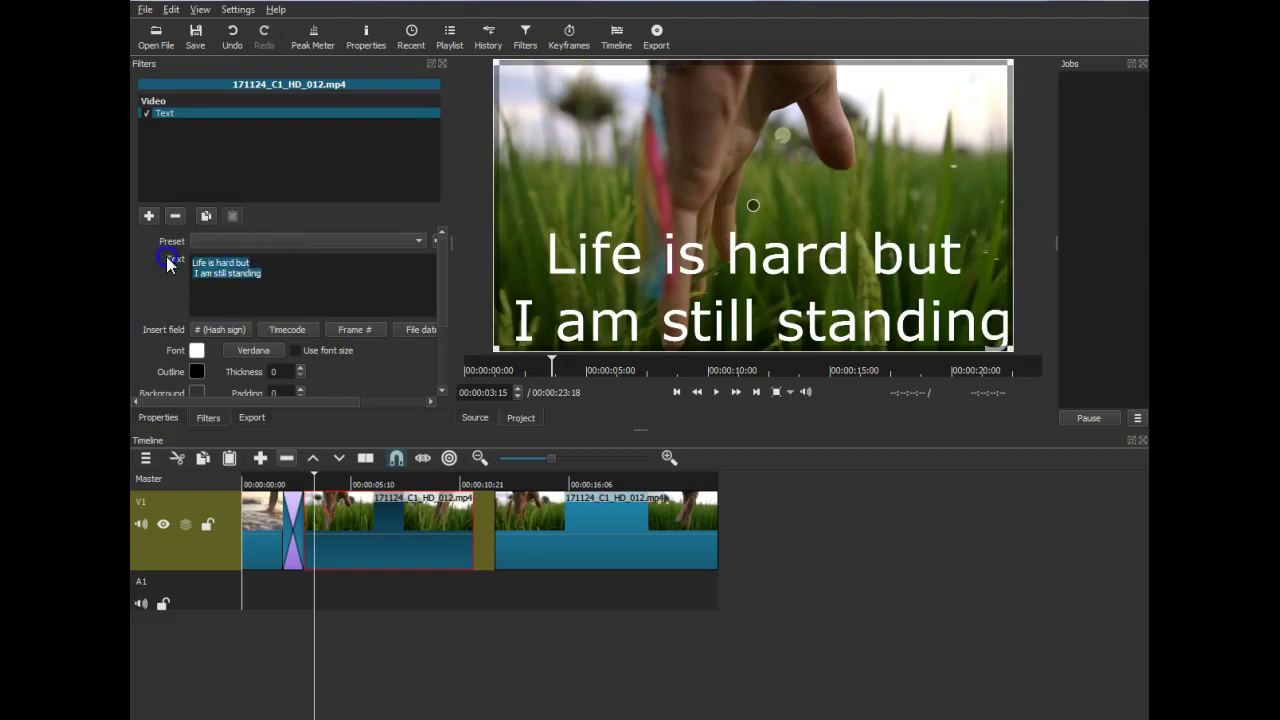
{"action": "left_click", "coordinate": [260, 345]}
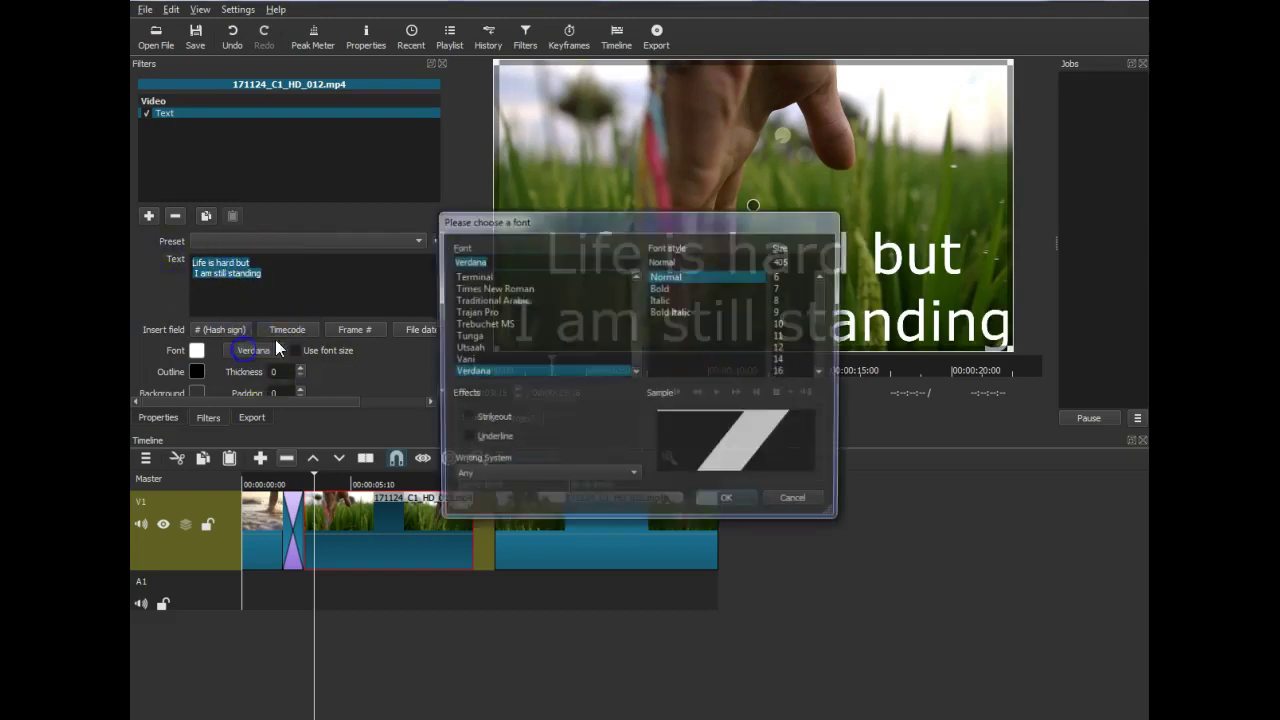
{"action": "left_click", "coordinate": [512, 311]}
{"action": "left_click", "coordinate": [658, 277]}
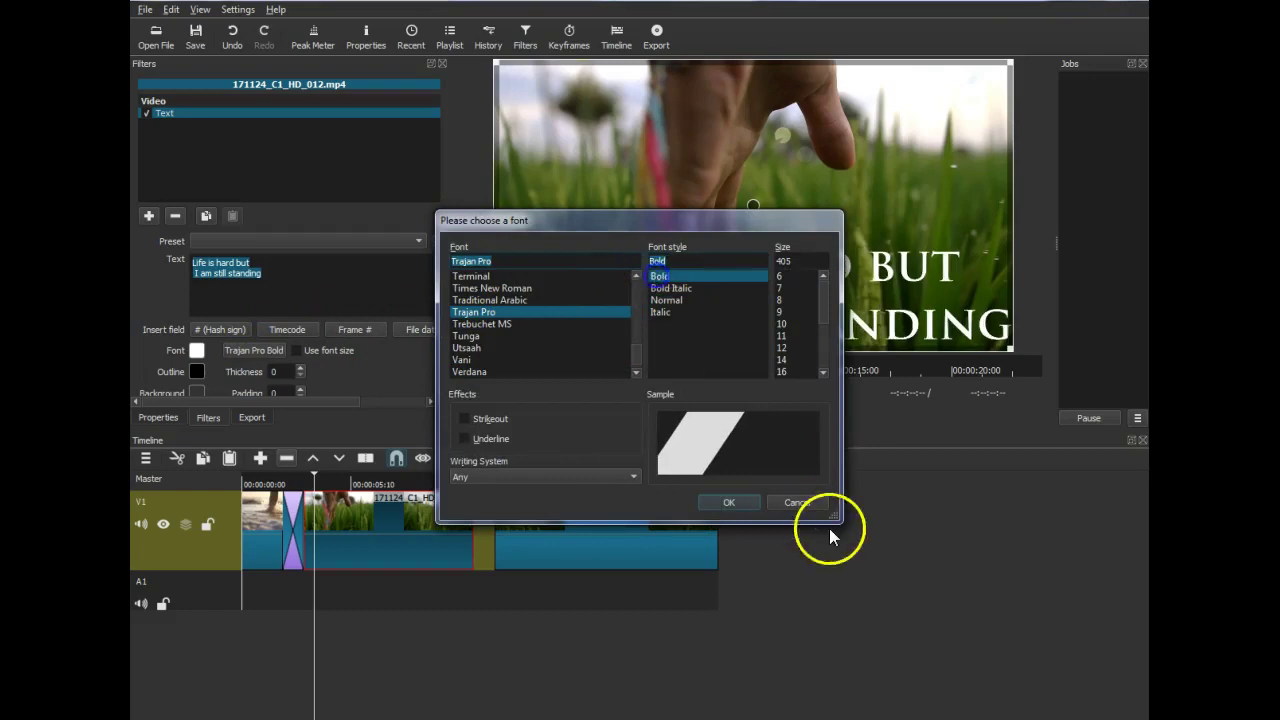
{"action": "left_click", "coordinate": [729, 503]}
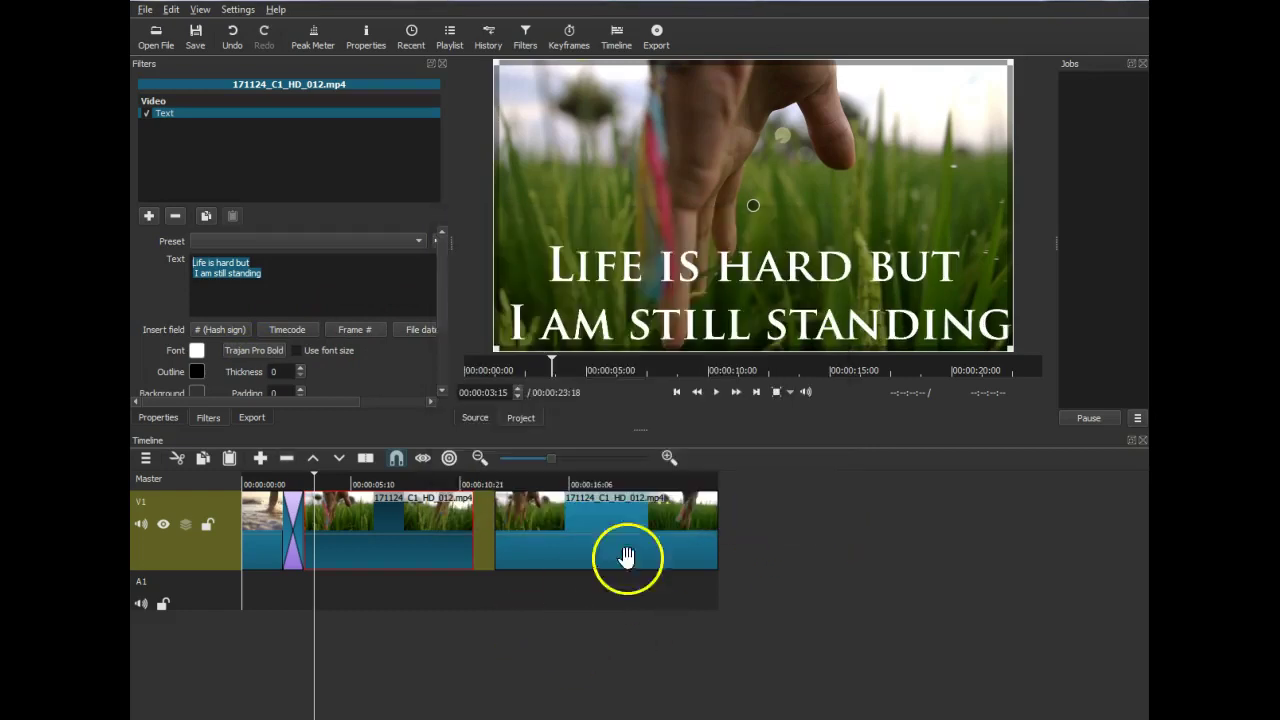
{"action": "left_click_drag", "start_coordinate": [497, 347], "coordinate": [546, 299]}
{"action": "left_click_drag", "start_coordinate": [769, 186], "coordinate": [749, 183]}
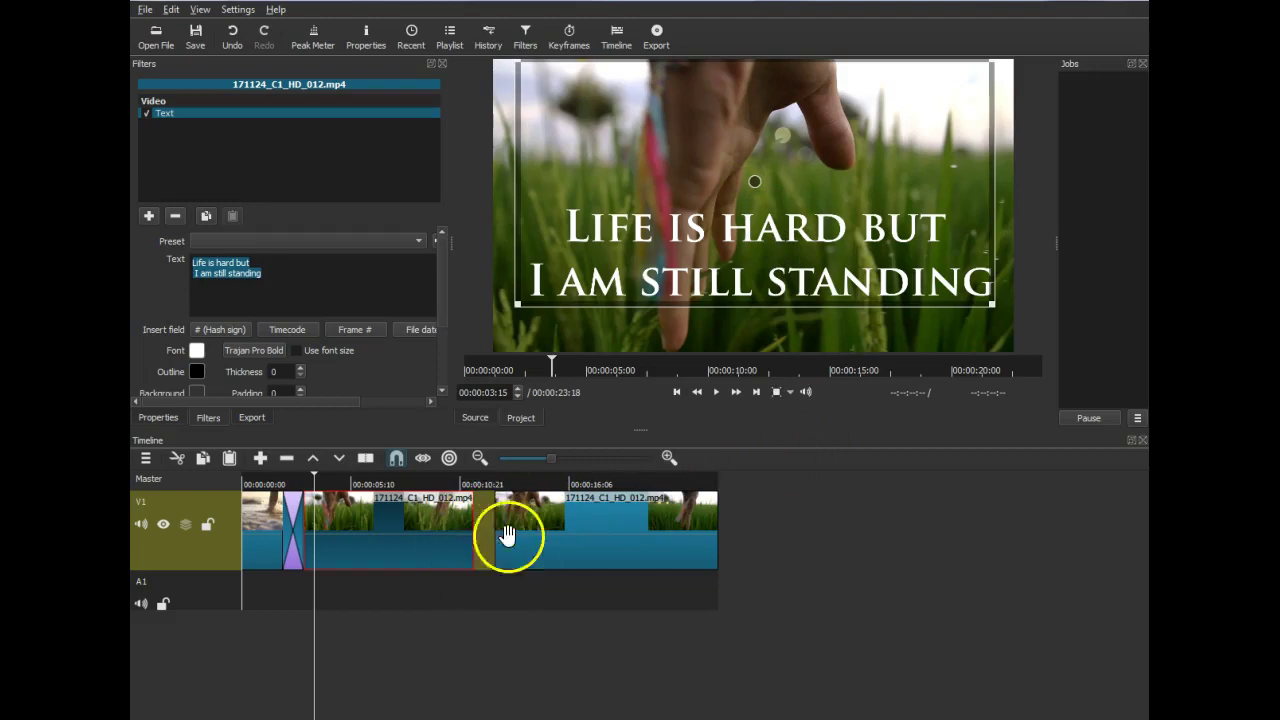
- Trim the end of the first grass clip to a length of about 00:00:05:23 and remove the gaps before the second grass clip
{"action": "right_click", "coordinate": [481, 538]}
{"action": "left_click", "coordinate": [498, 541]}
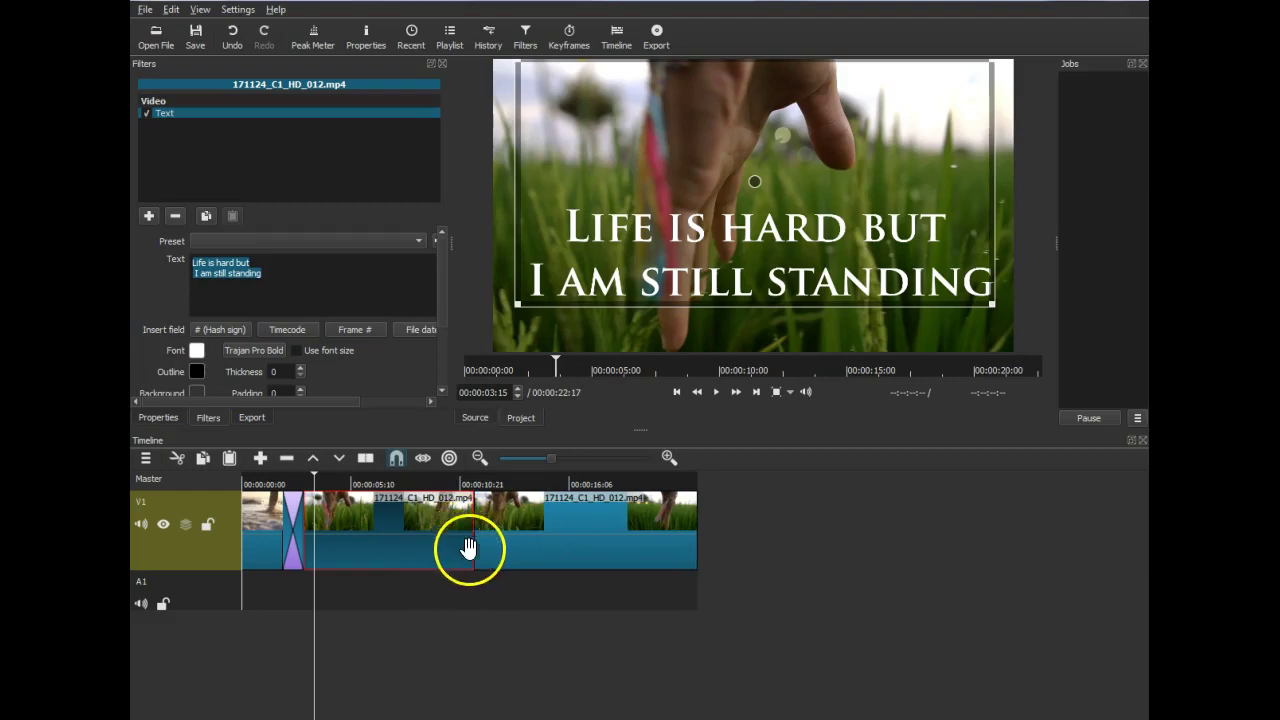
{"action": "left_click_drag", "start_coordinate": [472, 537], "coordinate": [421, 538]}
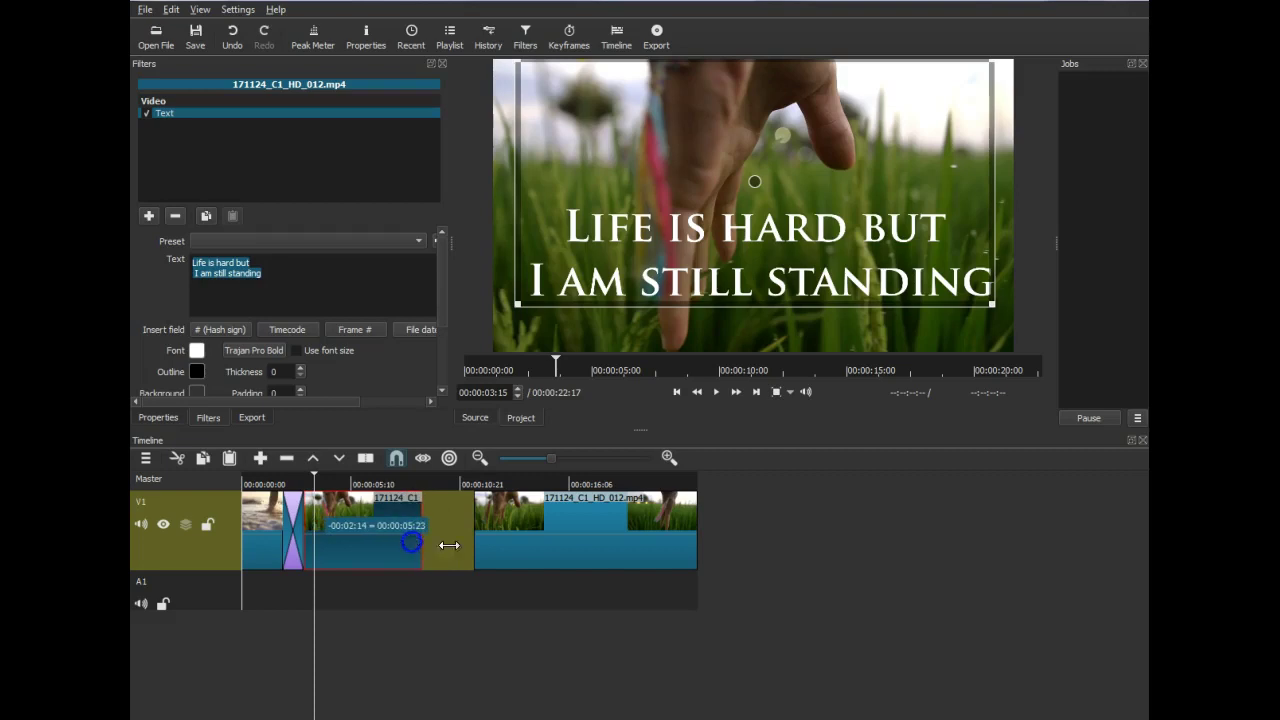
{"action": "right_click", "coordinate": [436, 537]}
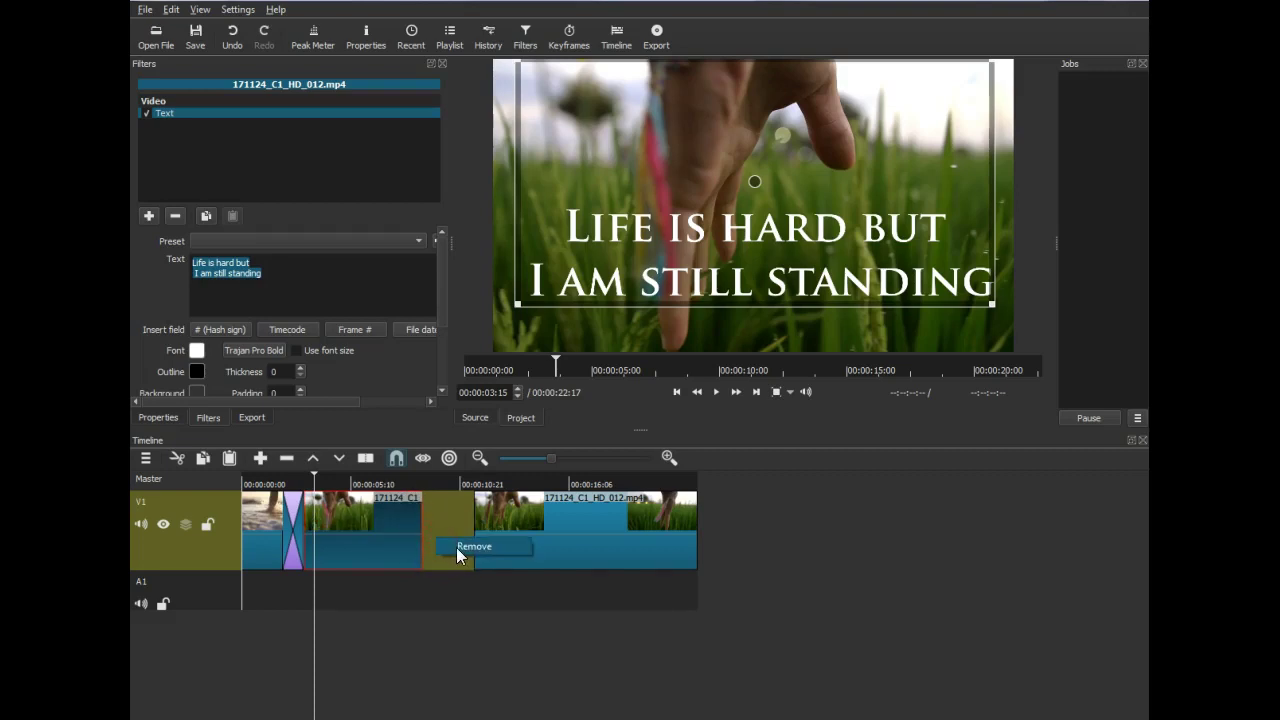
{"action": "left_click", "coordinate": [457, 549]}
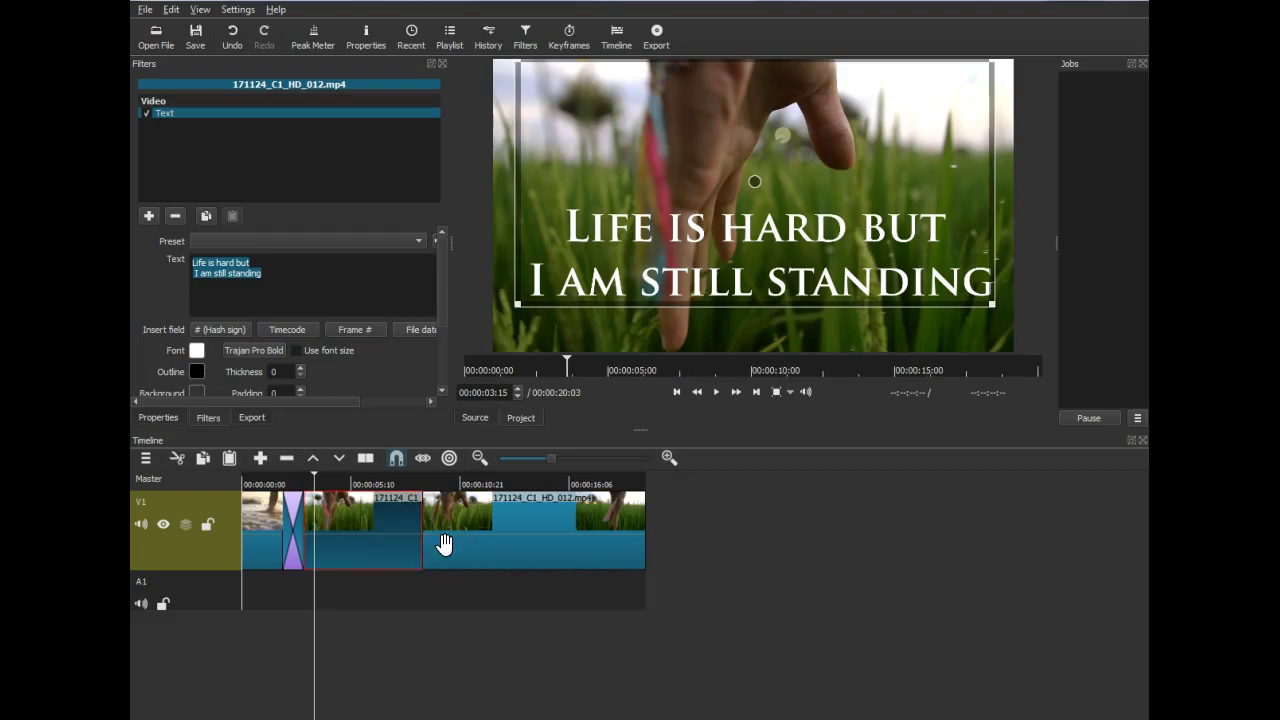
- Move the playhead to about 00:00:09:06 and add a Text video filter to the second grass clip
{"action": "left_click", "coordinate": [475, 563]}
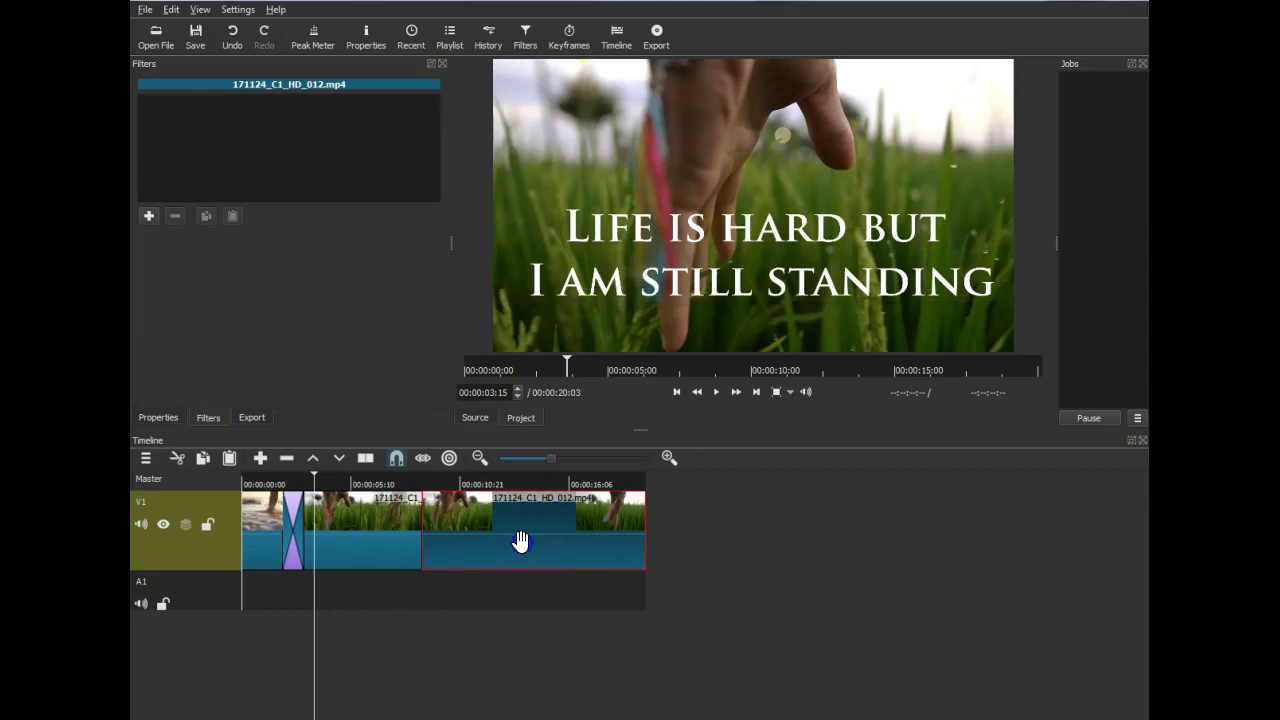
{"action": "left_click_drag", "start_coordinate": [335, 626], "coordinate": [431, 628]}
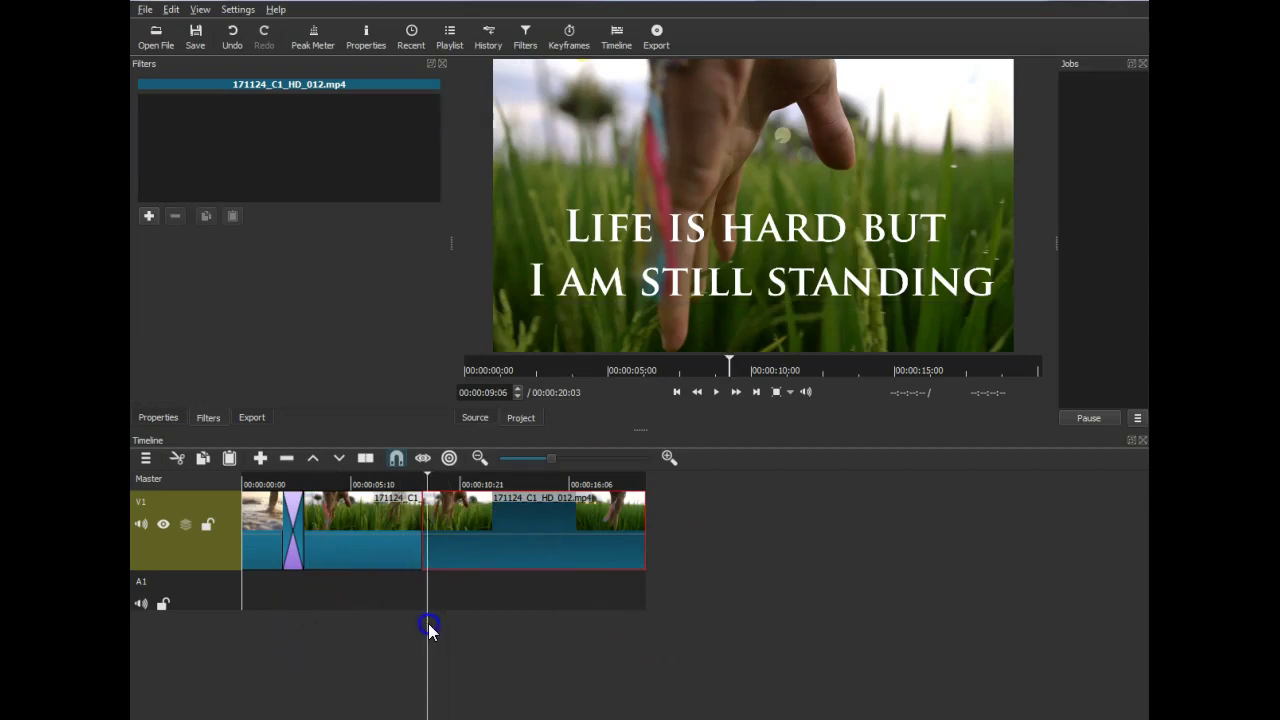
{"action": "left_click", "coordinate": [145, 217]}
{"action": "scroll", "coordinate": [196, 260], "scroll_direction": "down", "scroll_amount": 10}
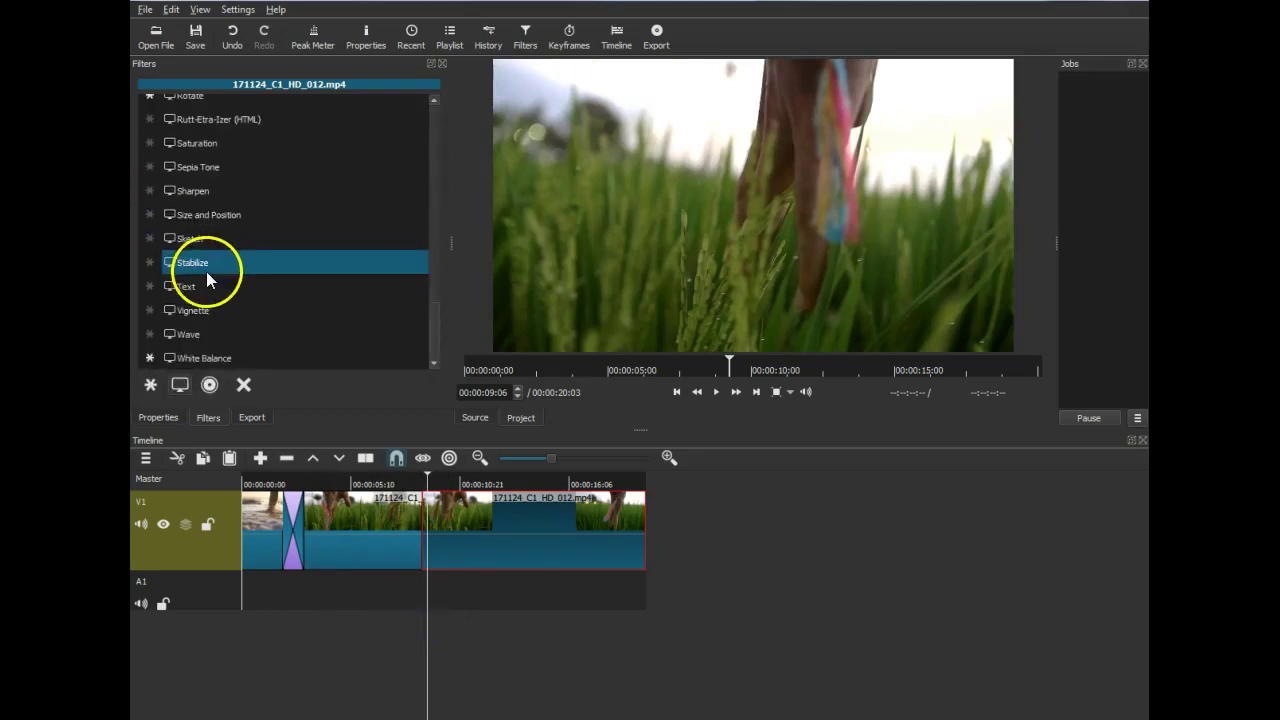
{"action": "left_click", "coordinate": [189, 288]}
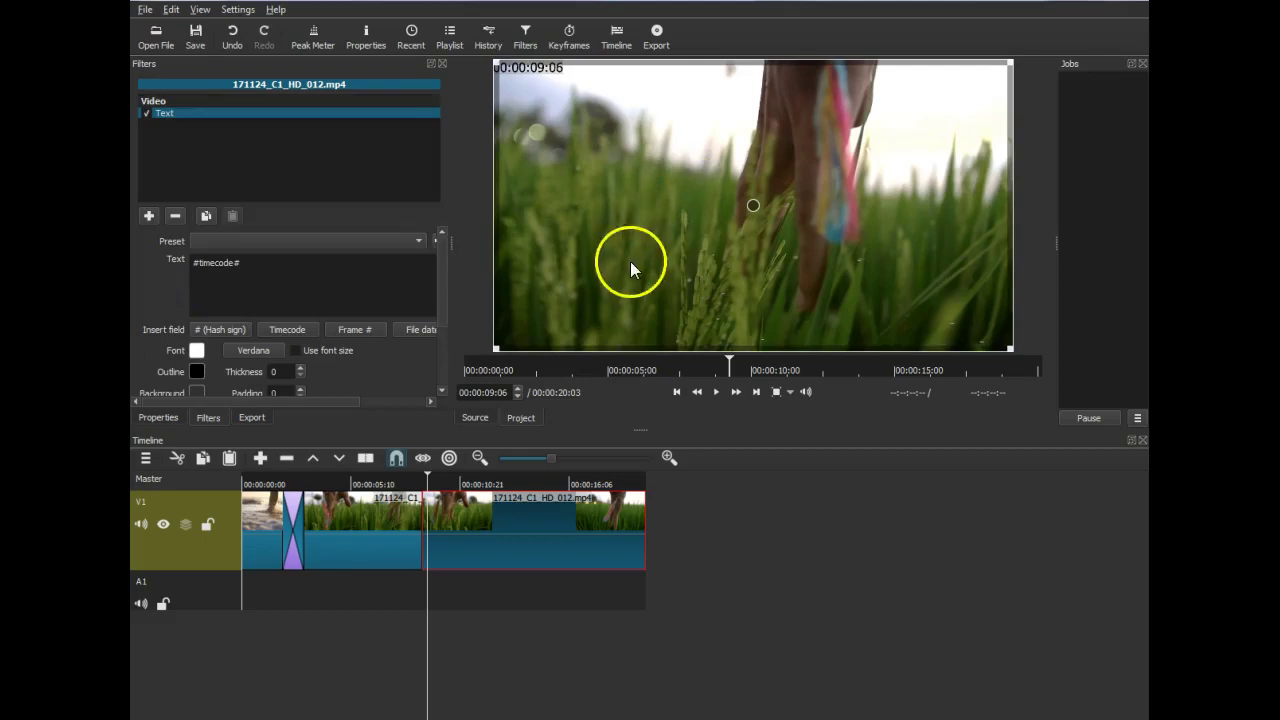
- Replace the placeholder text with "I act all the time so that my scars are invisible,", breaking the line after "so"
{"action": "left_click", "coordinate": [246, 264]}
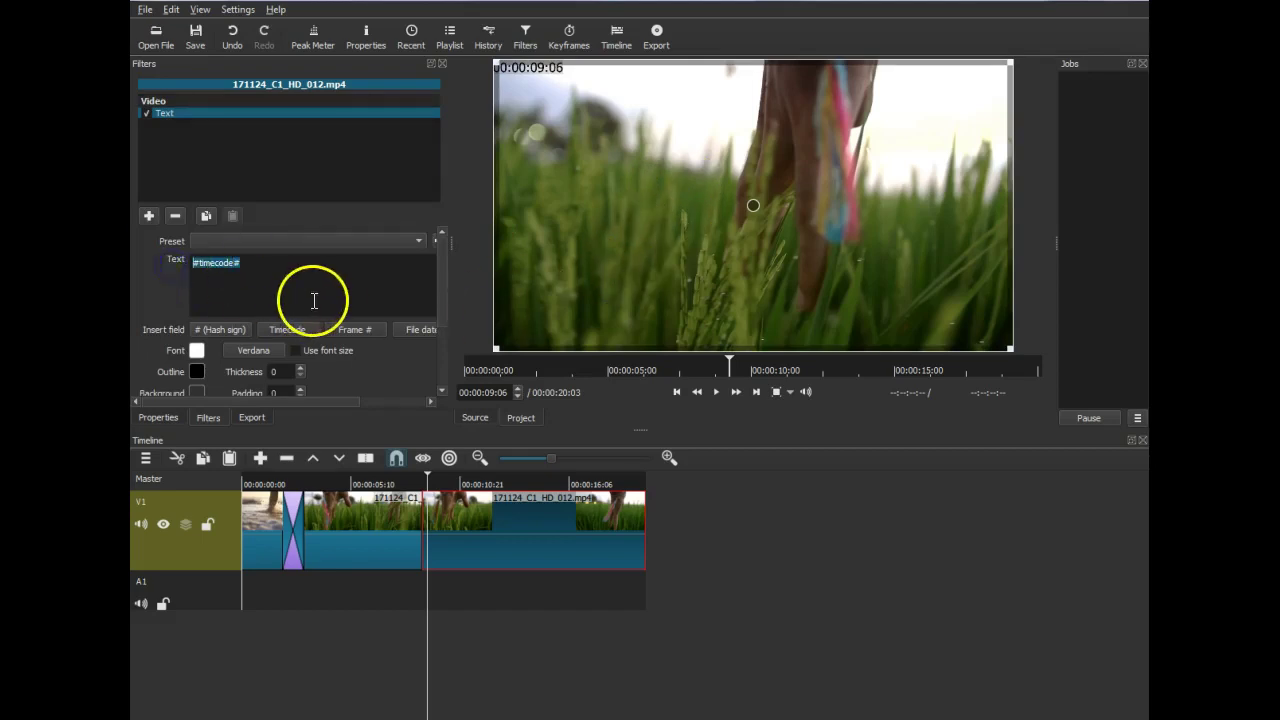
{"action": "type", "text": "I"}
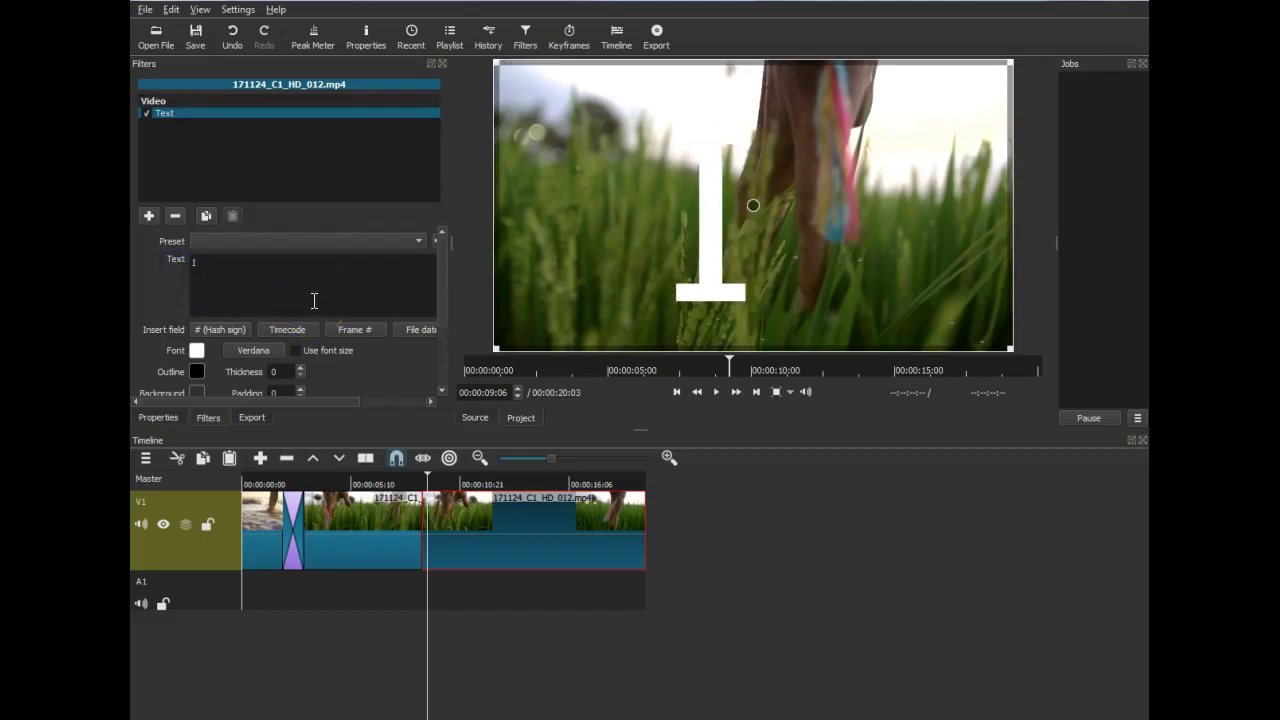
{"action": "type", "text": " act all "}
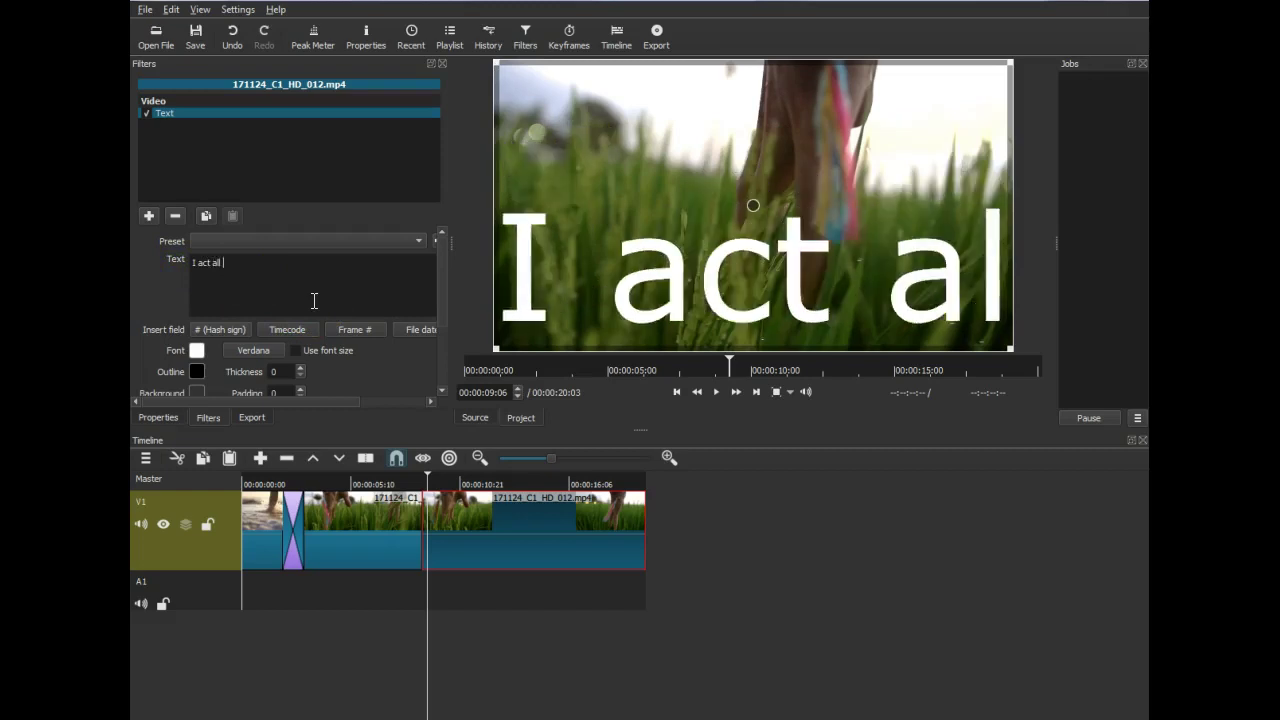
{"action": "type", "text": "the time "}
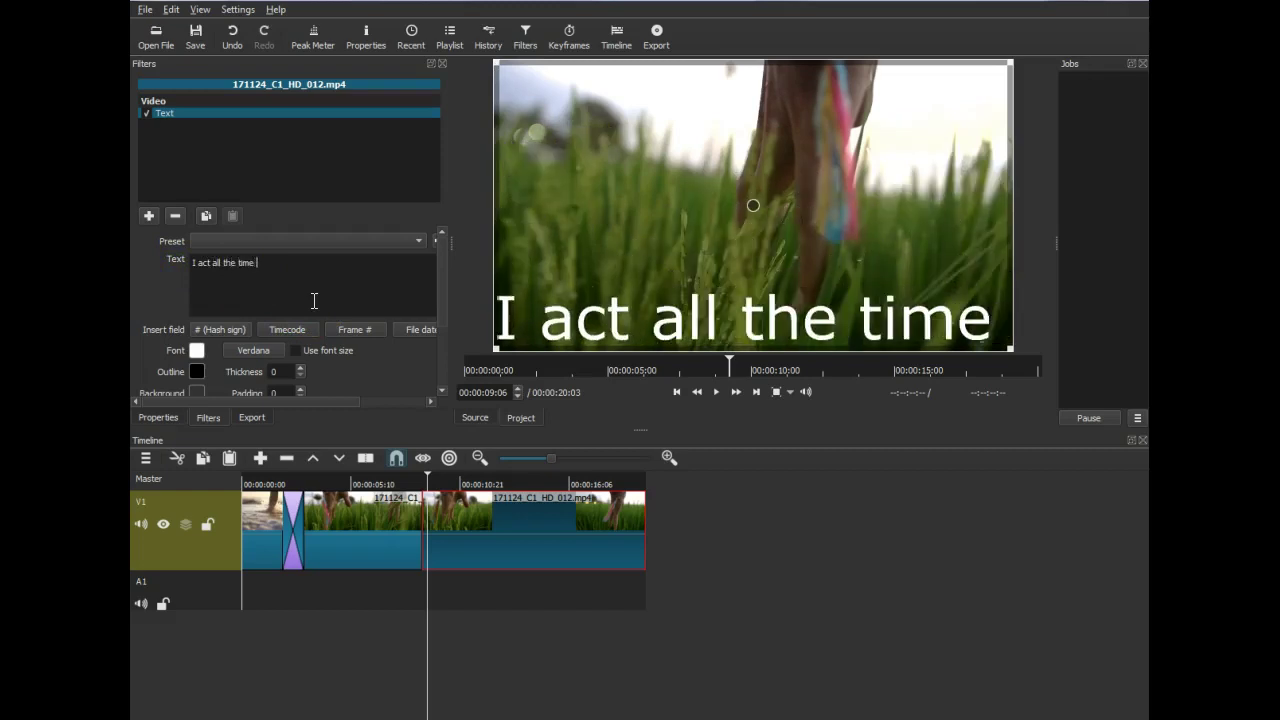
{"action": "type", "text": "so t"}
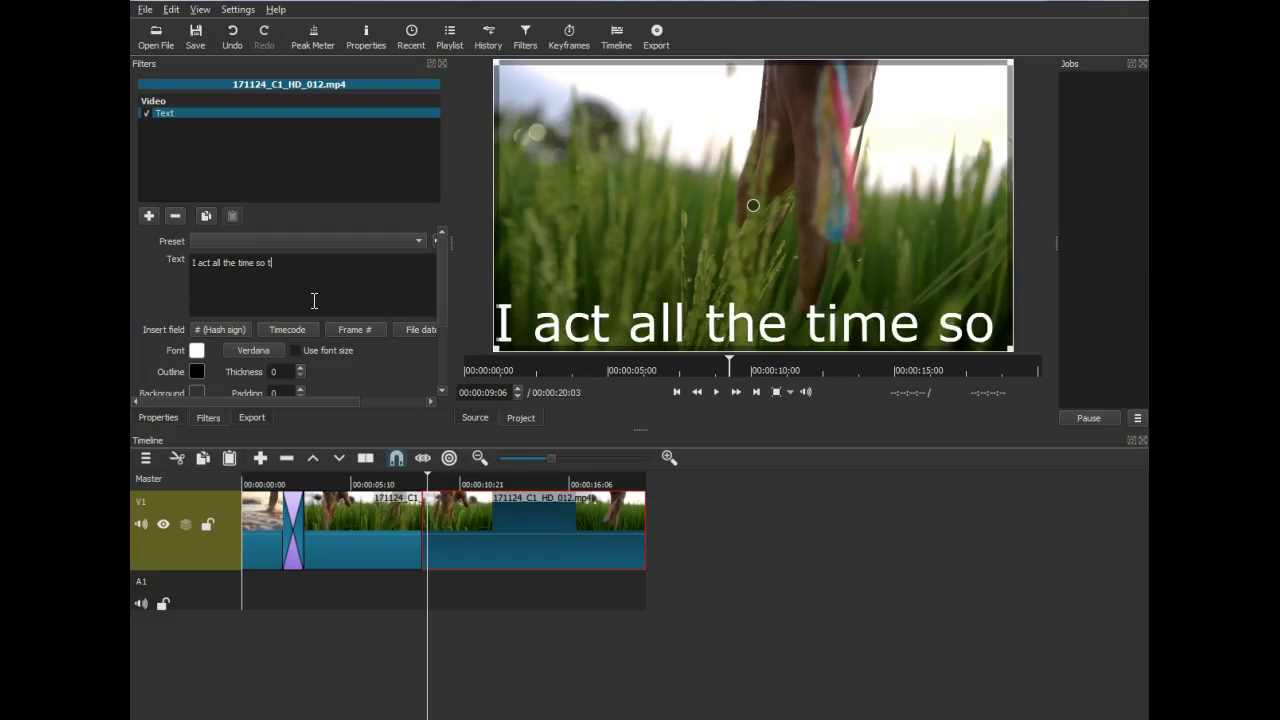
{"action": "type", "text": "hat my s"}
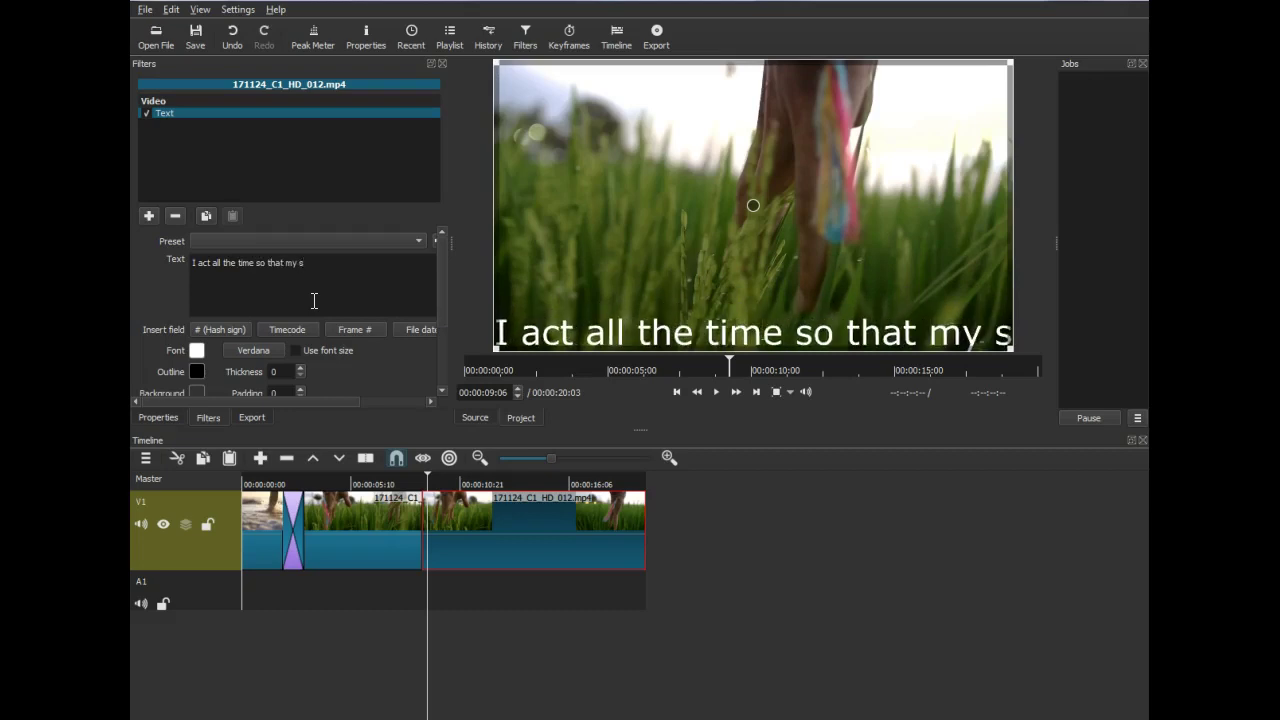
{"action": "type", "text": "cars a"}
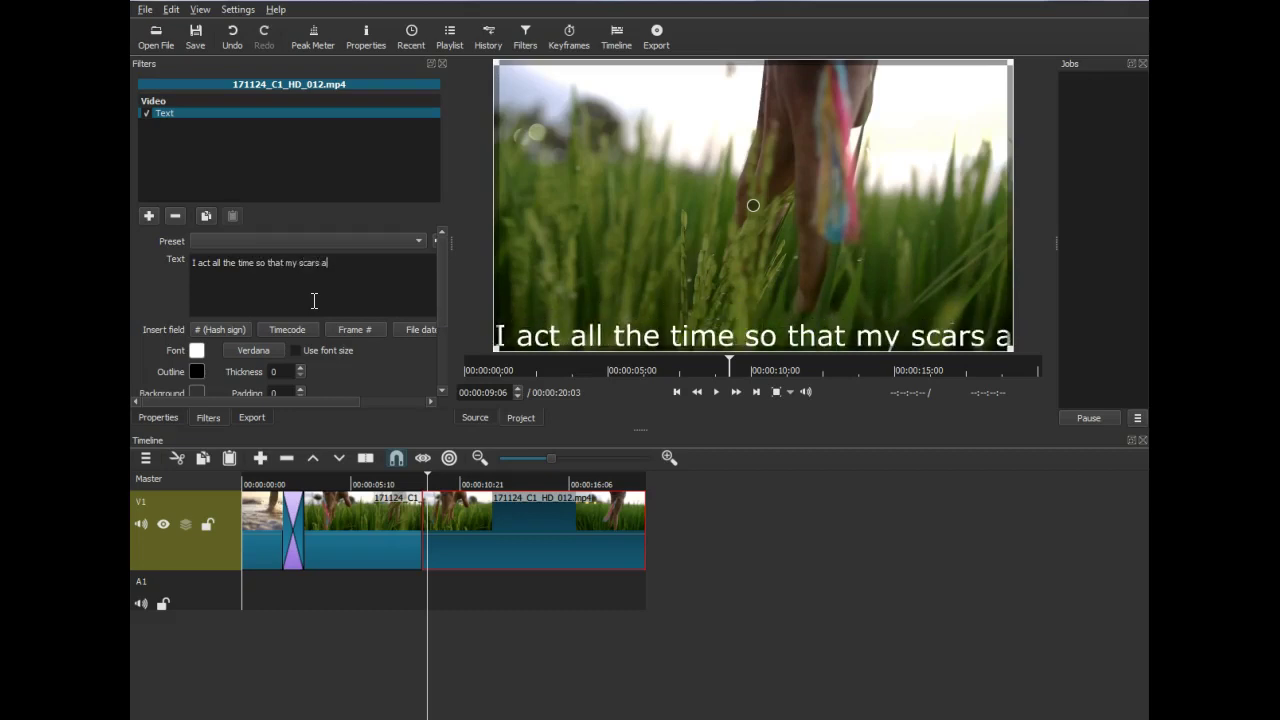
{"action": "type", "text": "re invisible,"}
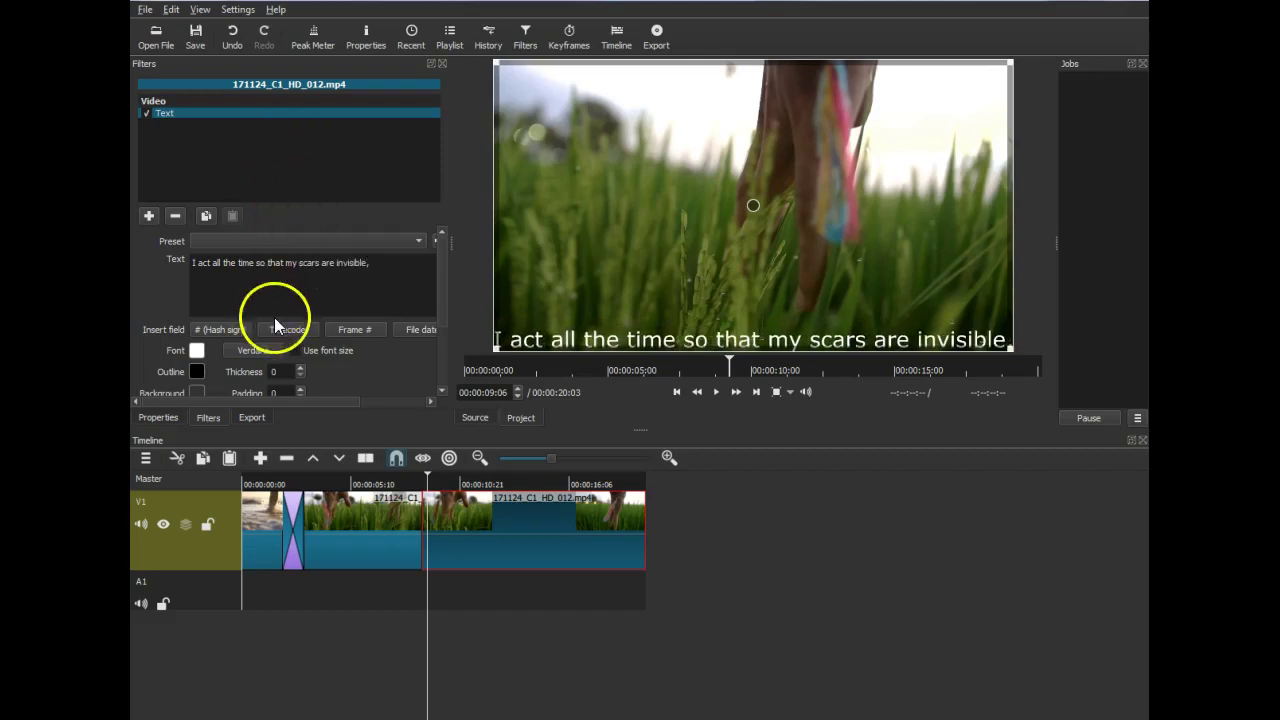
{"action": "left_click", "coordinate": [270, 265]}
{"action": "key", "text": "Return"}
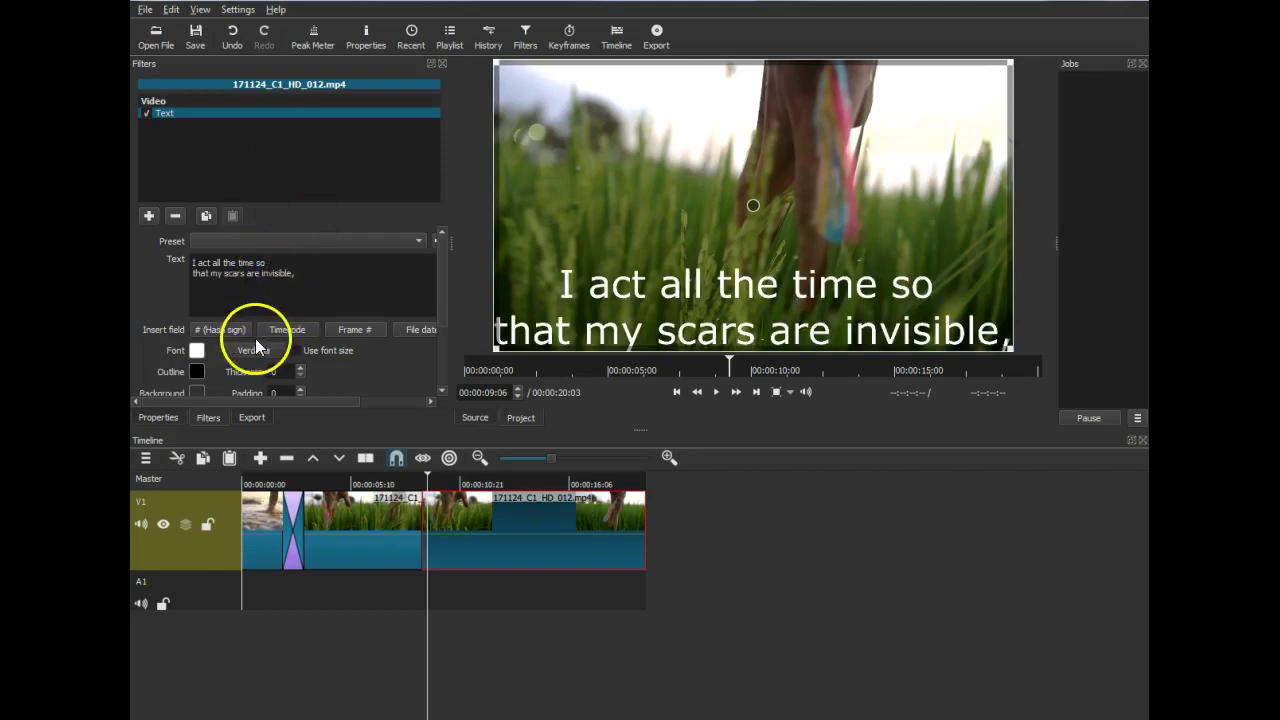
- Set the second quote's font to Trajan Pro Bold, then shrink its text box and move it up, roughly centered horizontally
{"action": "left_click", "coordinate": [250, 350]}
{"action": "left_click", "coordinate": [484, 311]}
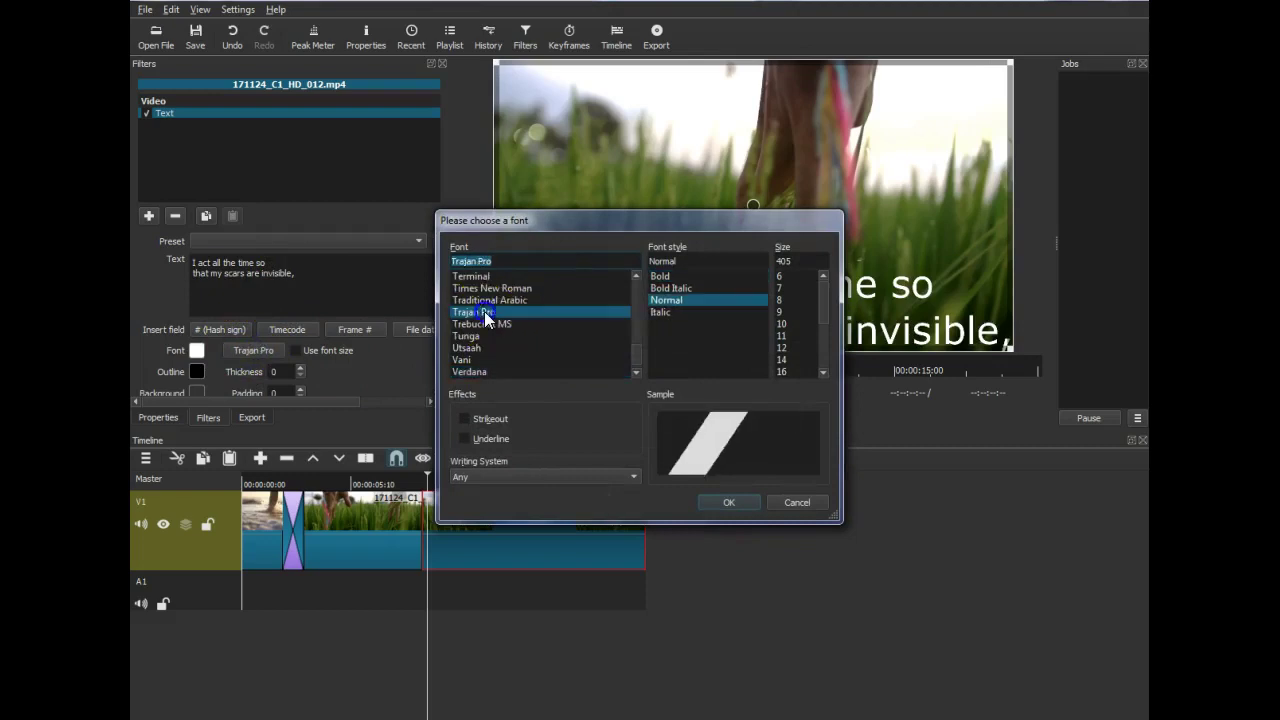
{"action": "left_click", "coordinate": [668, 276]}
{"action": "left_click", "coordinate": [731, 505]}
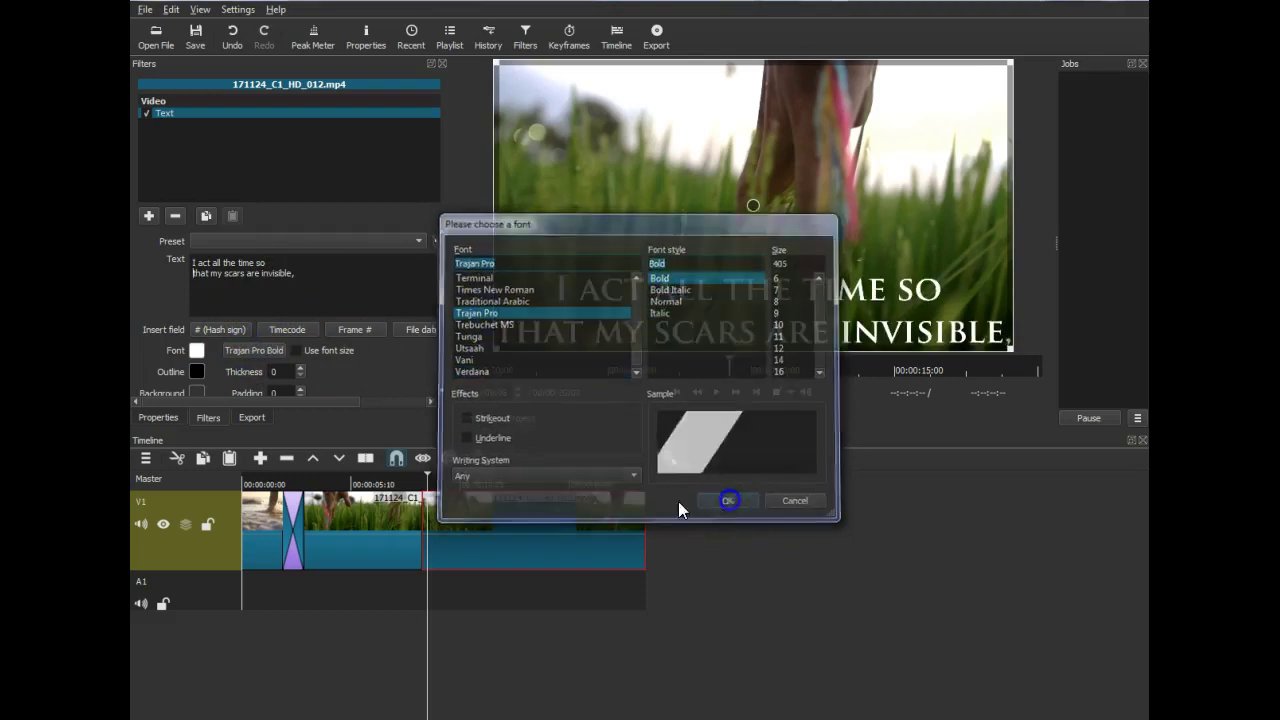
{"action": "left_click_drag", "start_coordinate": [497, 347], "coordinate": [540, 313]}
{"action": "left_click_drag", "start_coordinate": [734, 168], "coordinate": [755, 148]}
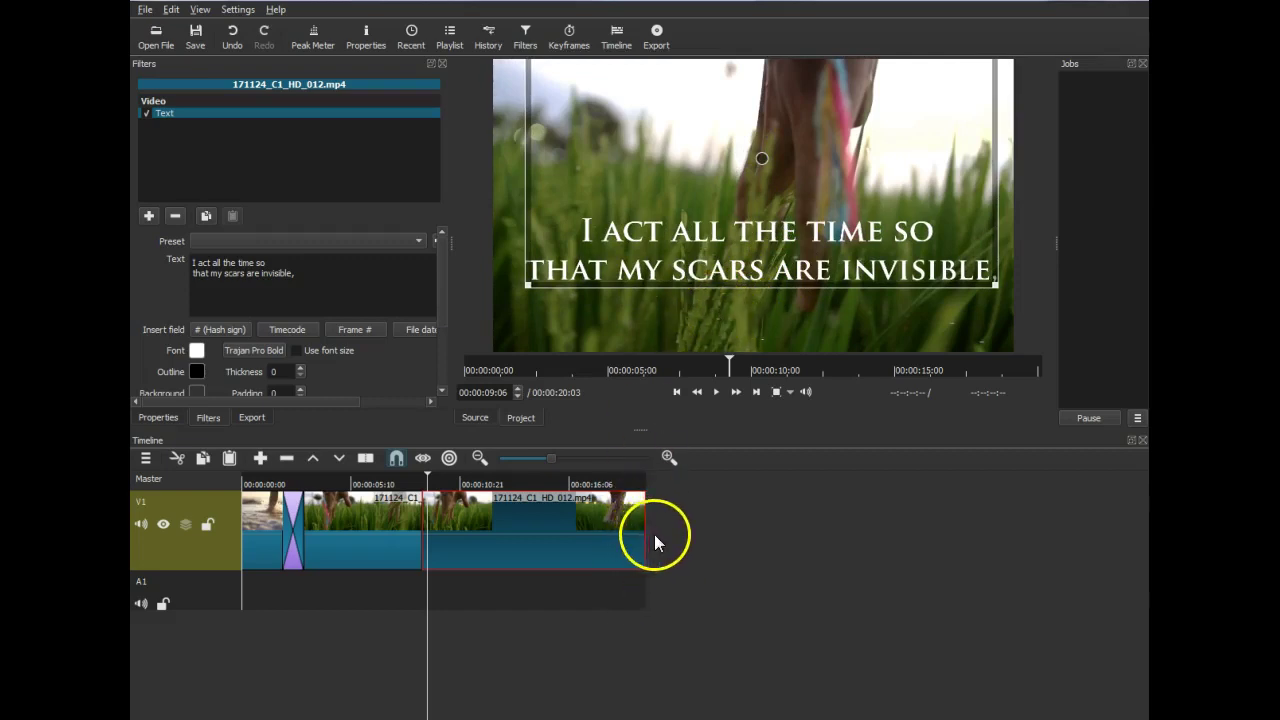
- Shorten the last grass clip and overlap it with the preceding one to create a transition, then play the video from near the start
{"action": "left_click_drag", "start_coordinate": [644, 535], "coordinate": [228, 648]}
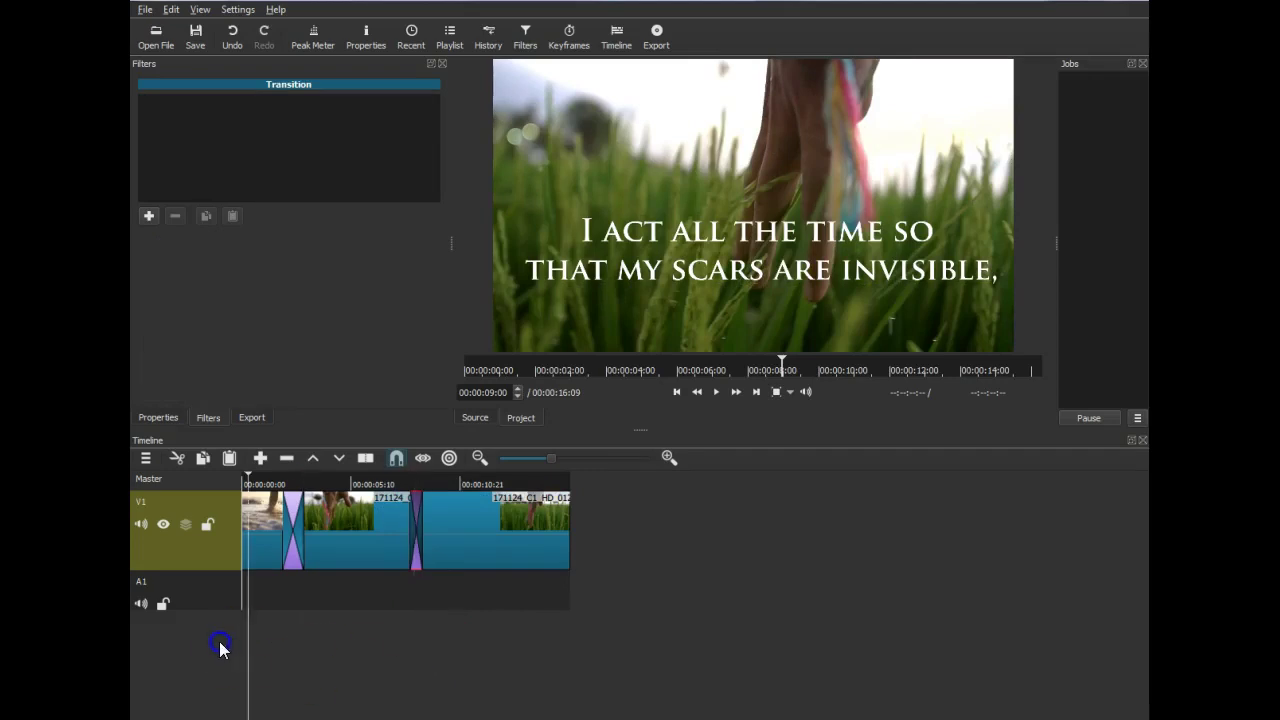
{"action": "left_click", "coordinate": [715, 392]}
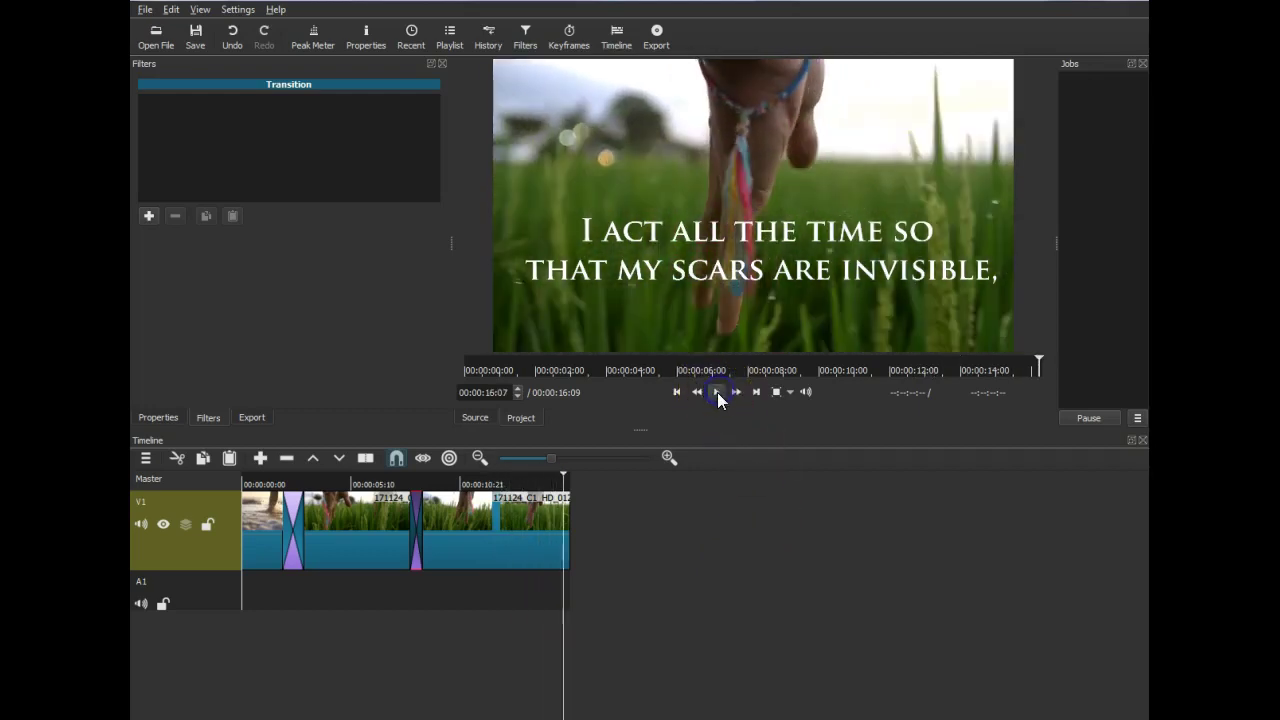
{"action": "left_click", "coordinate": [717, 392]}
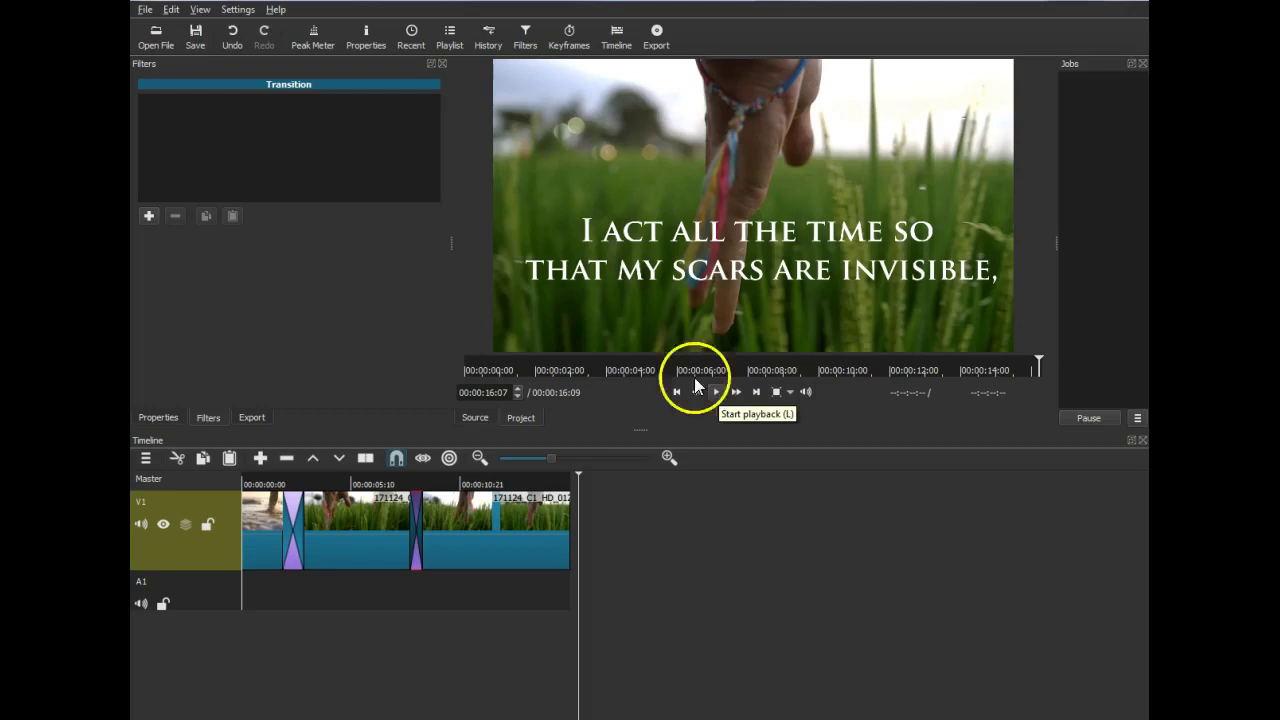
- Open the music file A_Royal_Feast.mp3 and place it on audio track A1 from the start of the timeline
{"action": "left_click", "coordinate": [145, 10]}
{"action": "left_click", "coordinate": [172, 46]}
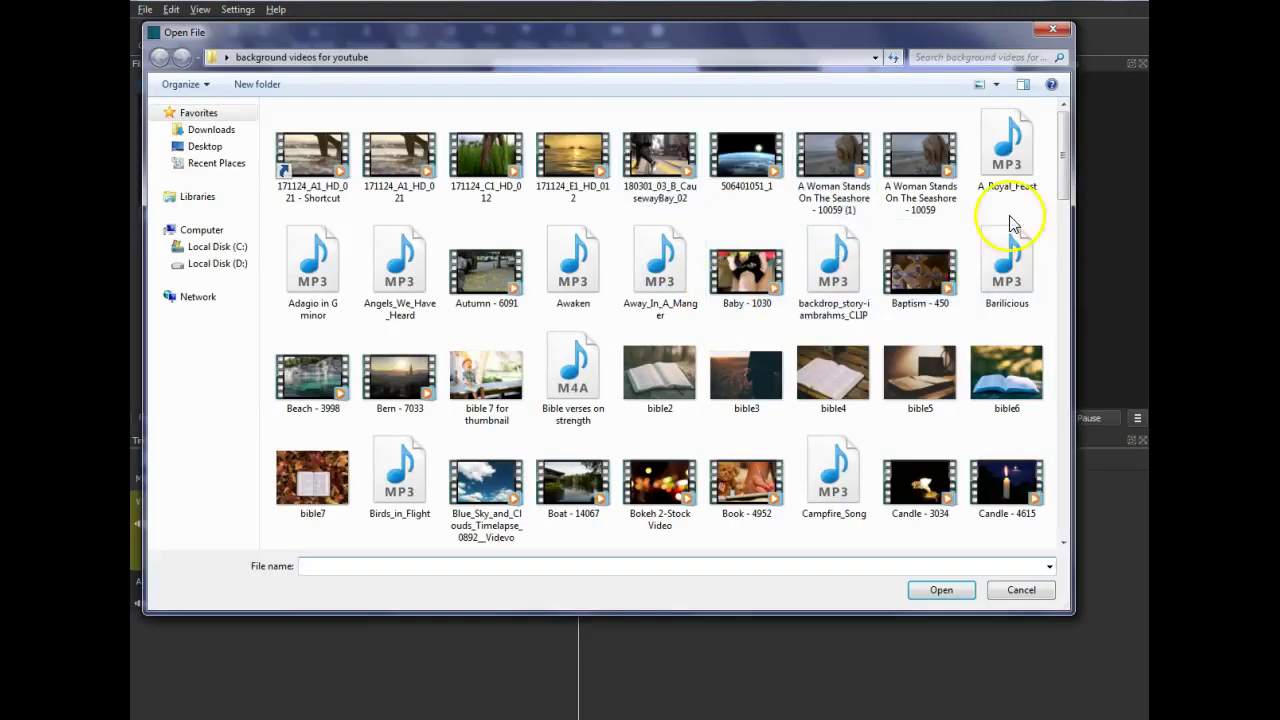
{"action": "double_click", "coordinate": [1040, 165]}
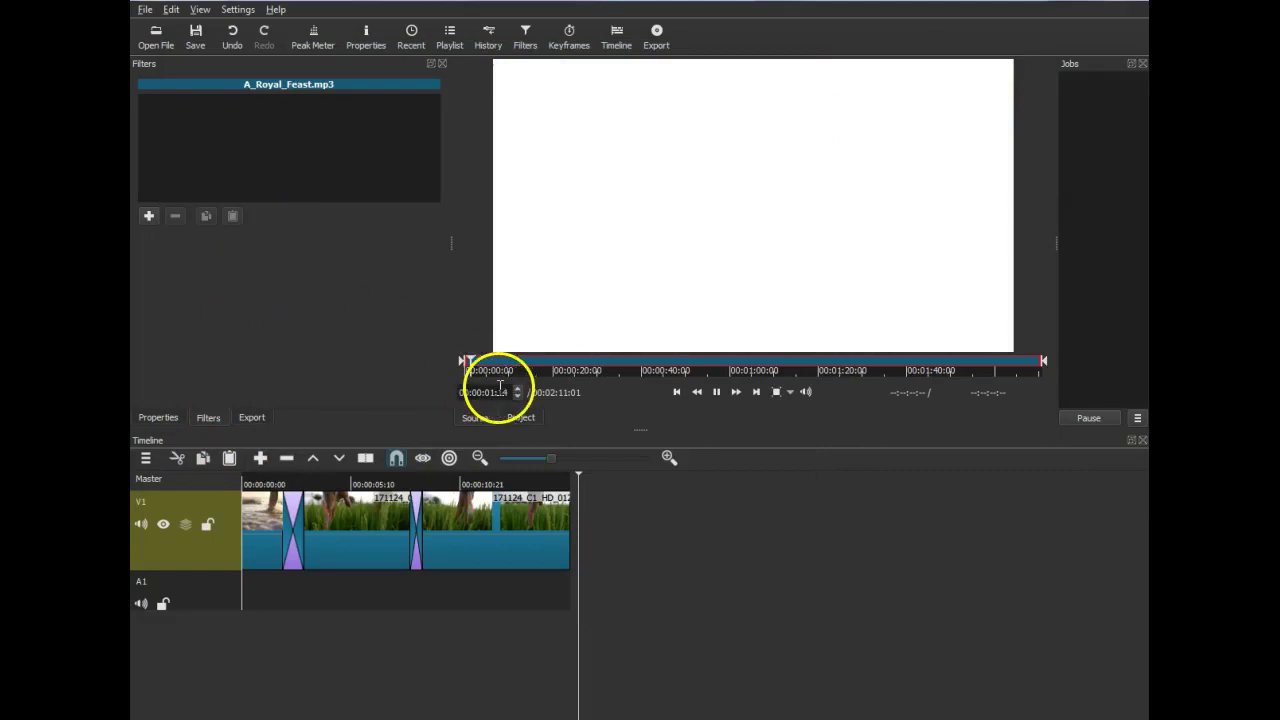
{"action": "left_click", "coordinate": [716, 392]}
{"action": "left_click_drag", "start_coordinate": [852, 160], "coordinate": [249, 583]}
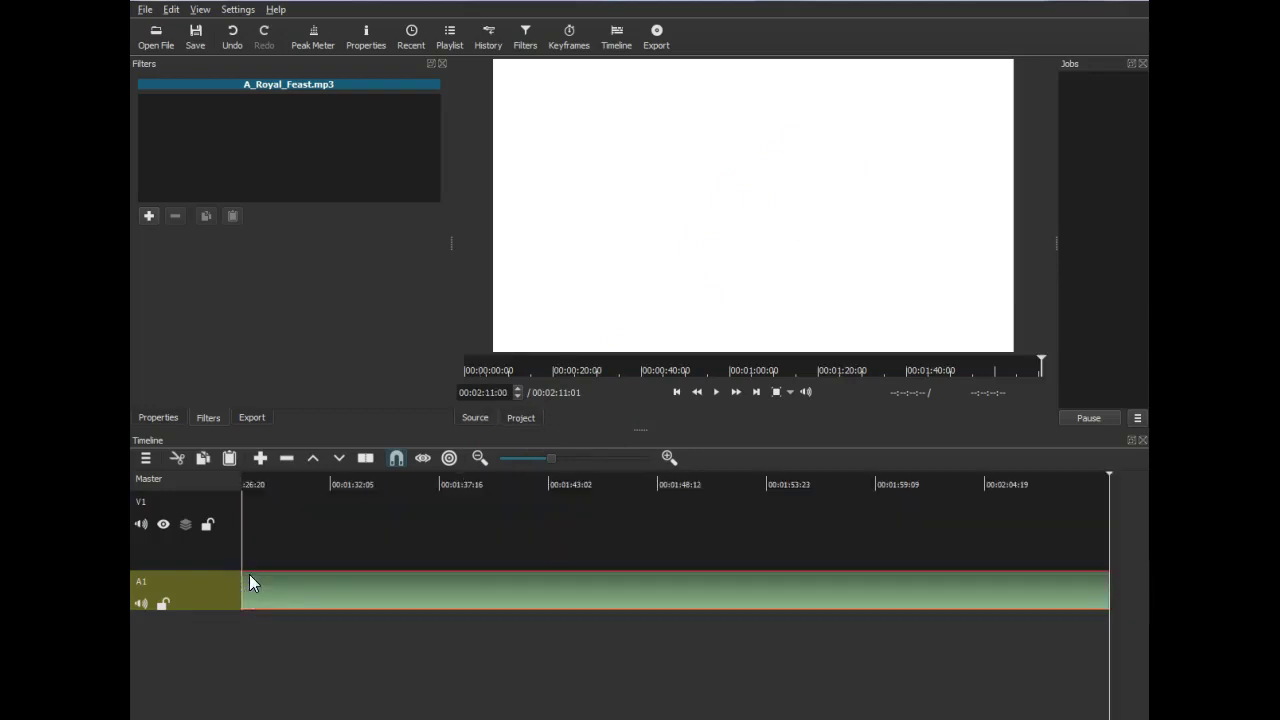
- Trim the end of the A_Royal_Feast.mp3 clip to about 17:20, slightly past the last video clip, and return the playhead near the start
{"action": "left_click", "coordinate": [1109, 591]}
{"action": "left_click", "coordinate": [731, 588]}
{"action": "left_click_drag", "start_coordinate": [1109, 594], "coordinate": [785, 585]}
{"action": "left_click", "coordinate": [438, 596]}
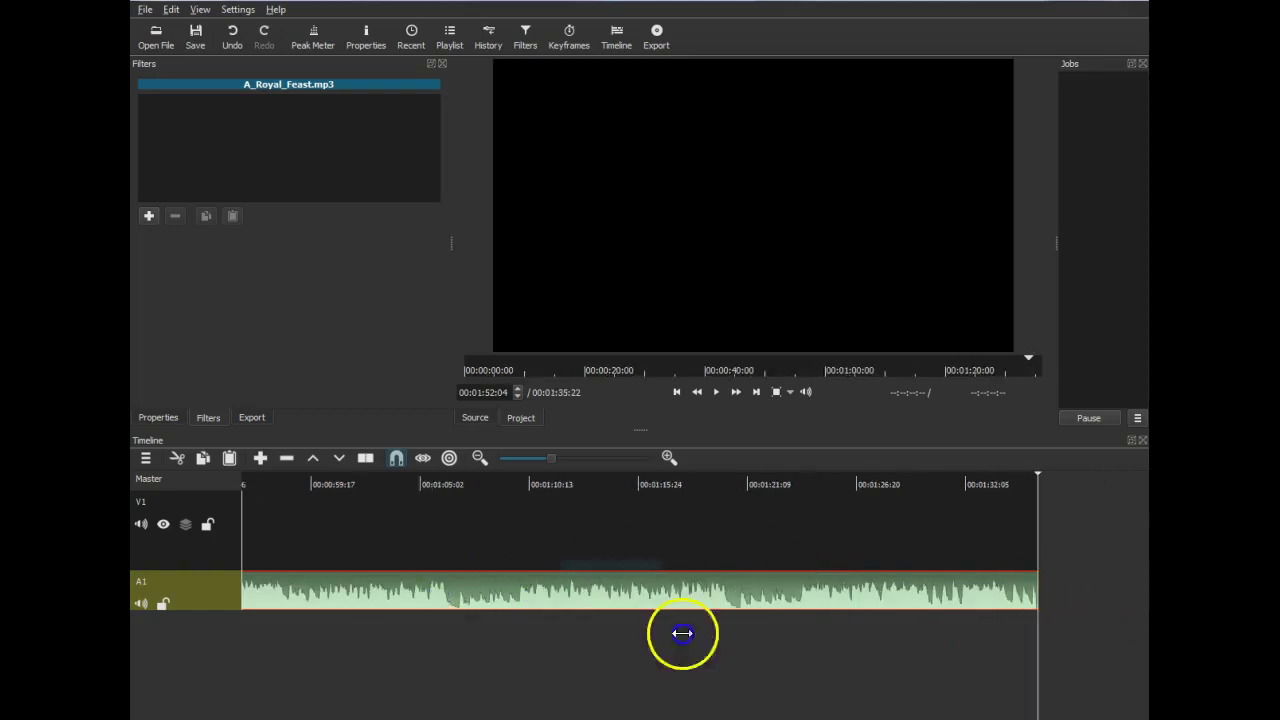
{"action": "left_click", "coordinate": [1142, 652]}
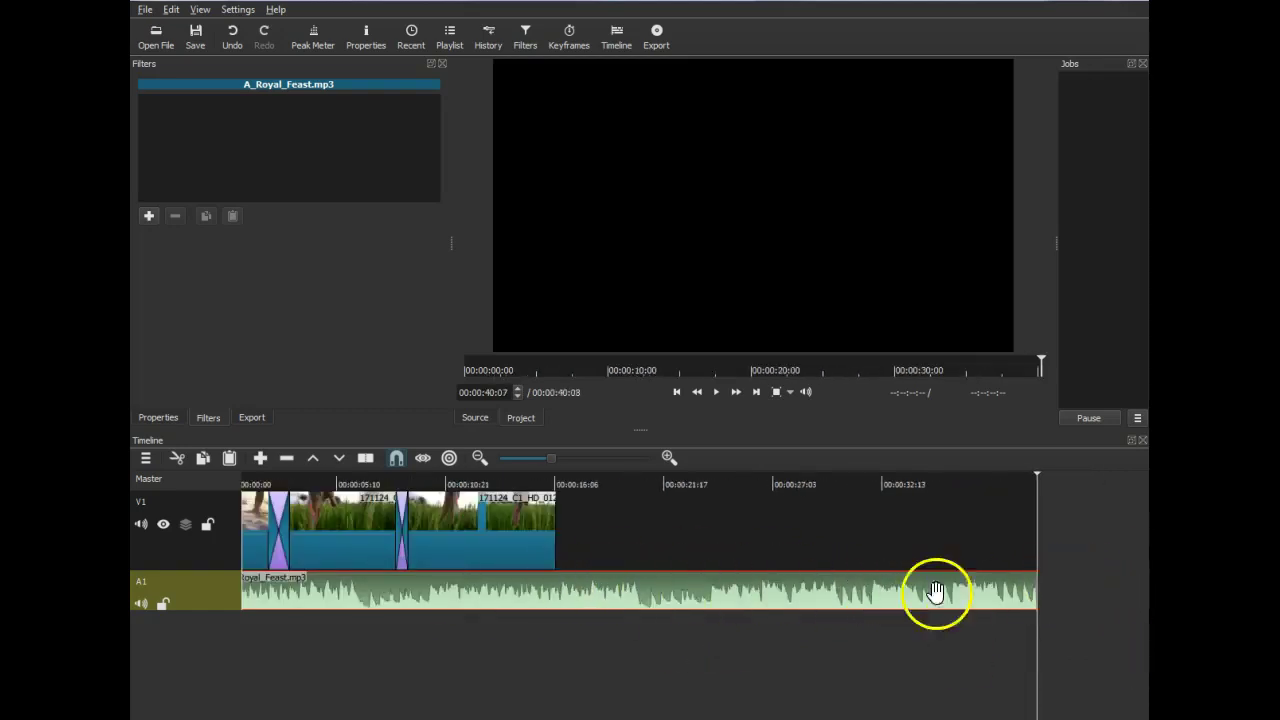
{"action": "left_click_drag", "start_coordinate": [1036, 590], "coordinate": [760, 576]}
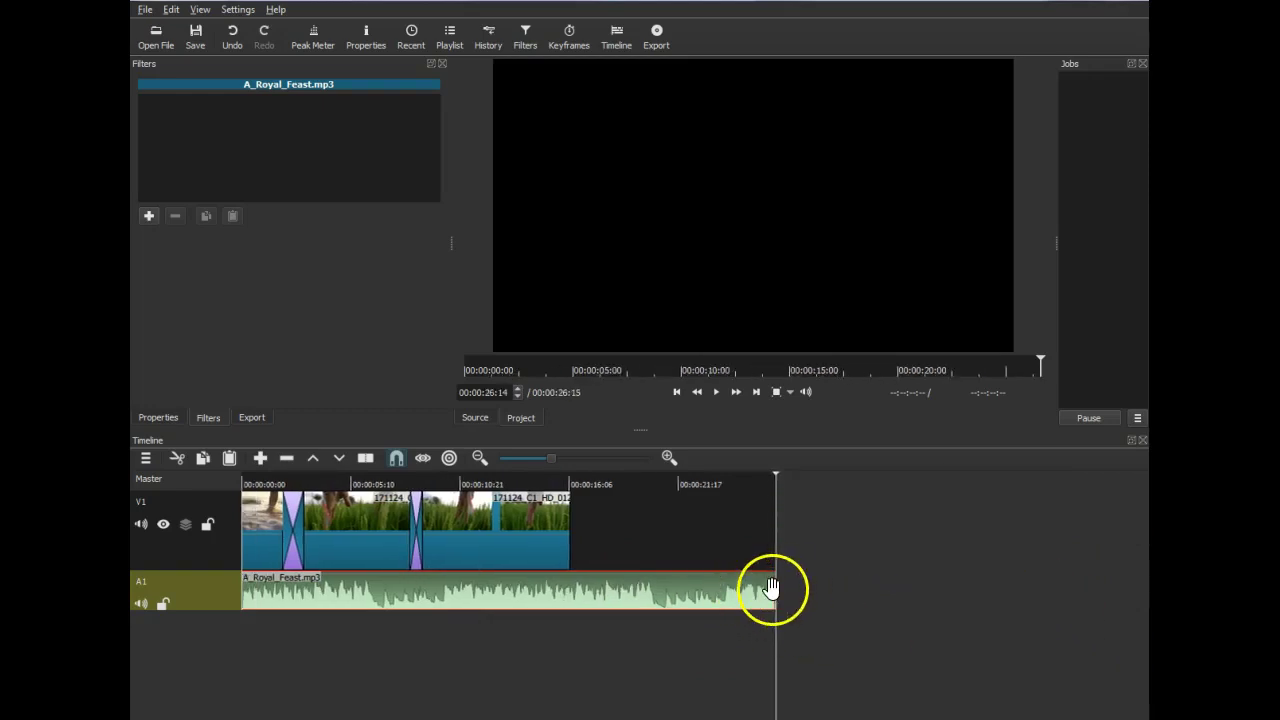
{"action": "left_click_drag", "start_coordinate": [777, 593], "coordinate": [607, 594]}
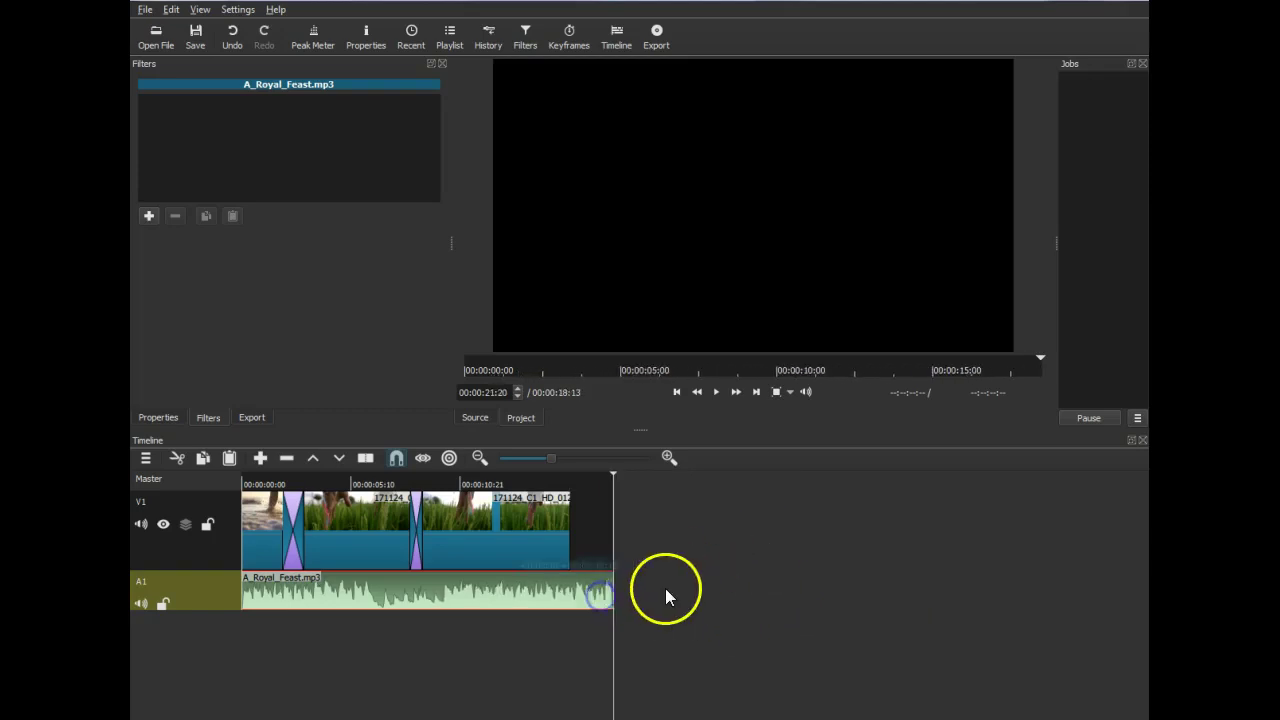
{"action": "left_click_drag", "start_coordinate": [608, 592], "coordinate": [604, 592]}
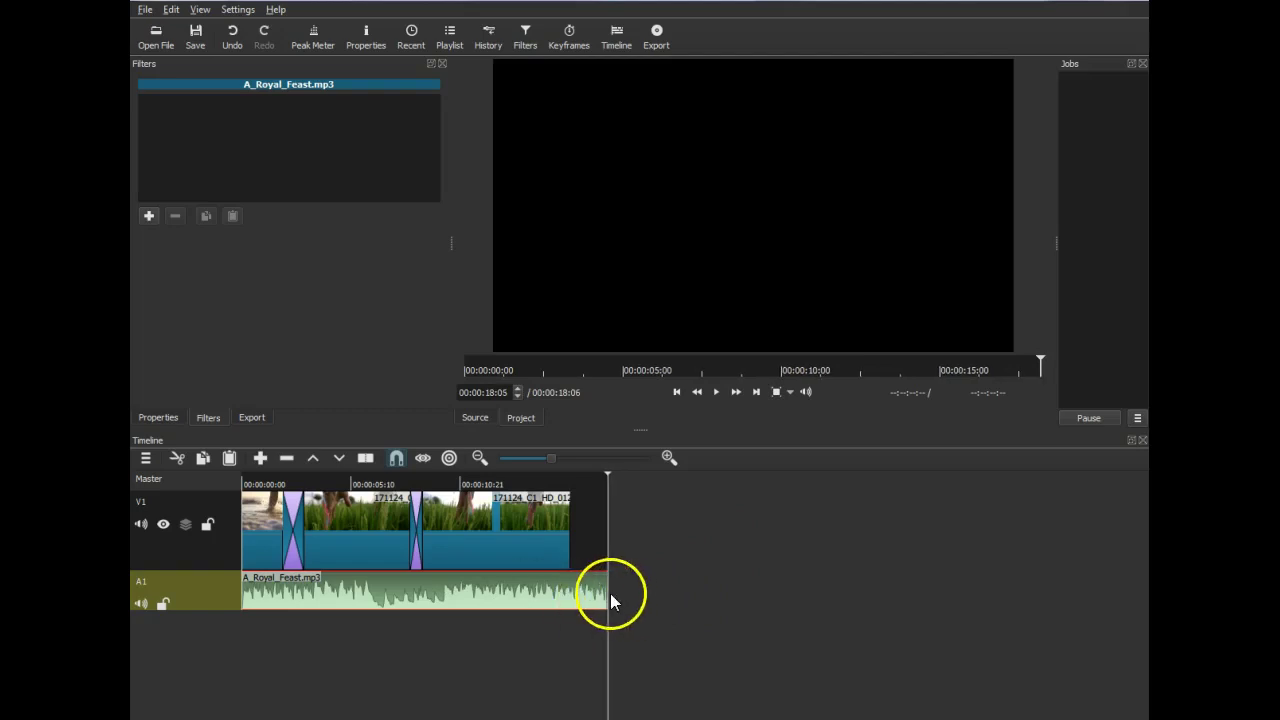
{"action": "mouse_move", "coordinate": [603, 591]}
{"action": "left_mouse_down"}
{"action": "mouse_move", "coordinate": [577, 591]}
{"action": "mouse_move", "coordinate": [597, 591]}
{"action": "left_mouse_up"}
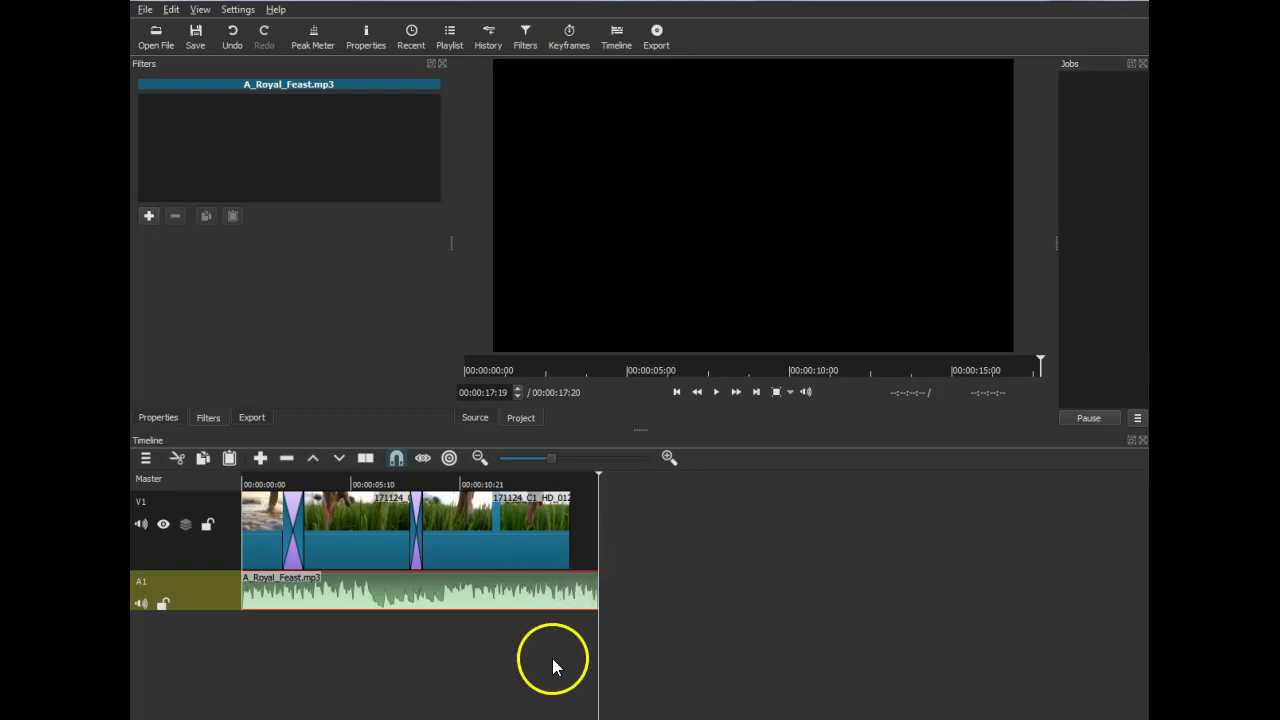
{"action": "left_click", "coordinate": [250, 636]}
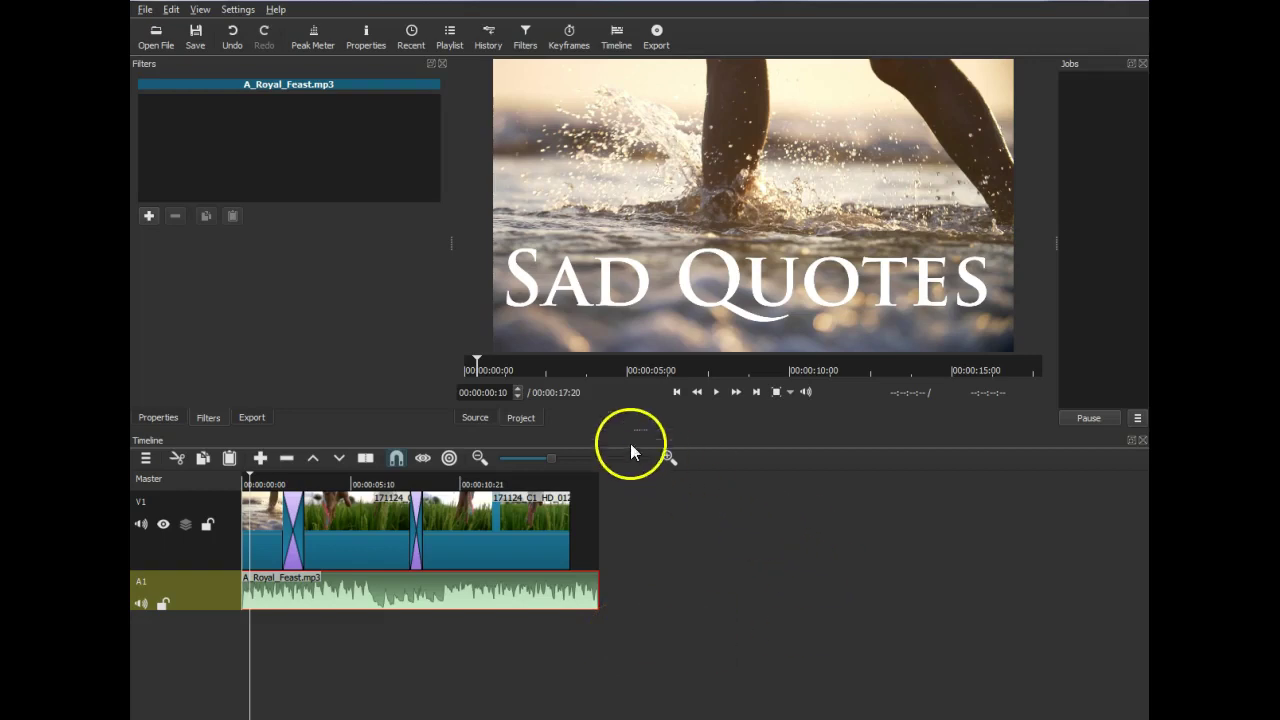
- Open the export settings and set the video codec's rate control to Constant Bitrate with a 20M bitrate
{"action": "left_click", "coordinate": [655, 45]}
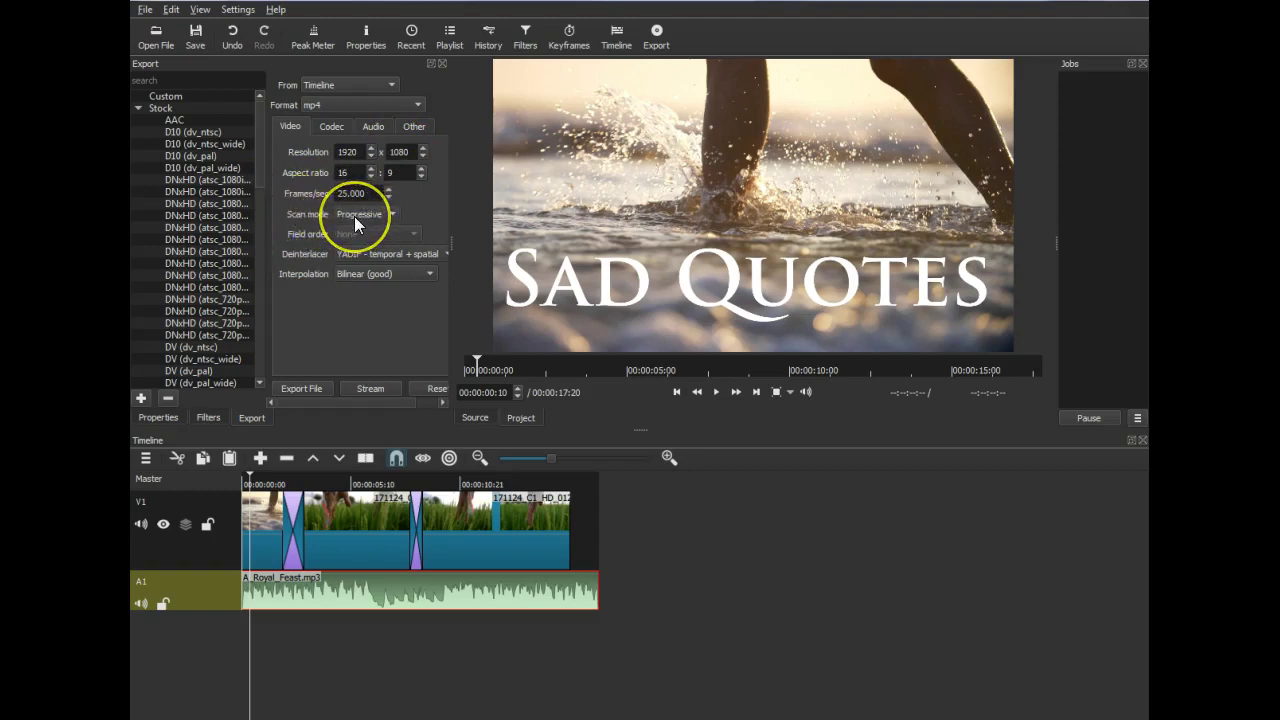
{"action": "left_click", "coordinate": [332, 130]}
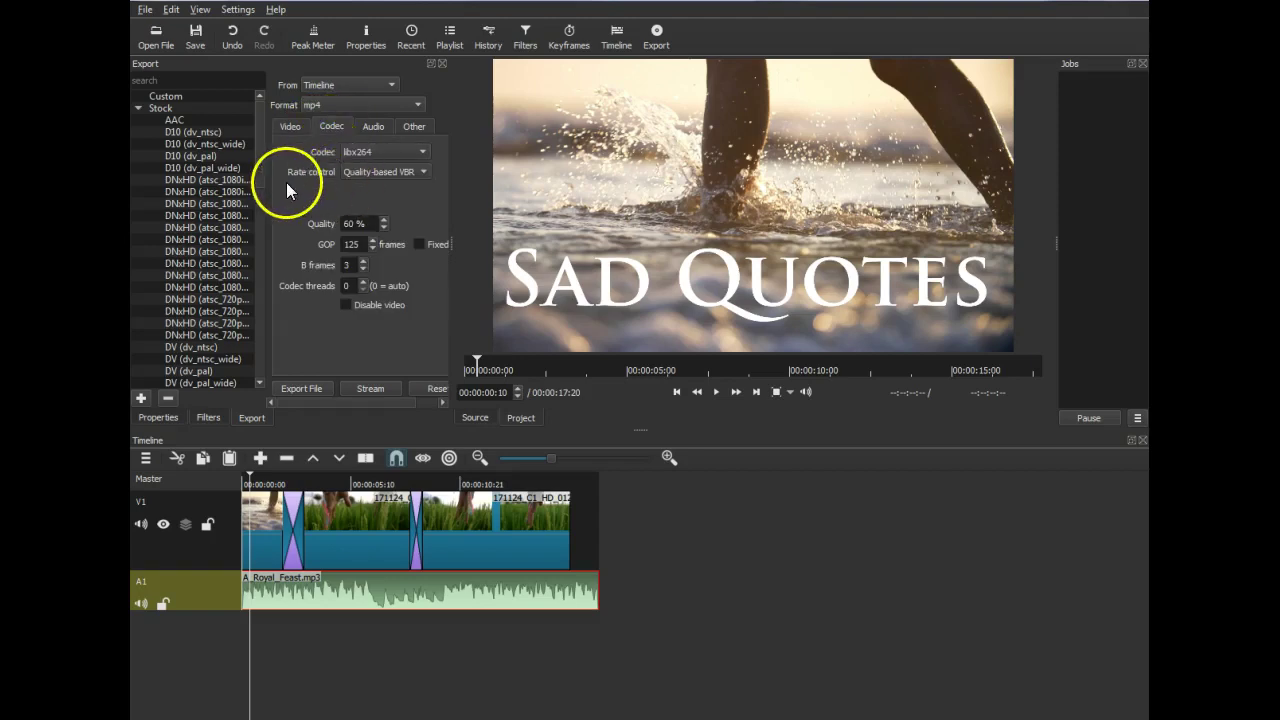
{"action": "left_click", "coordinate": [403, 178]}
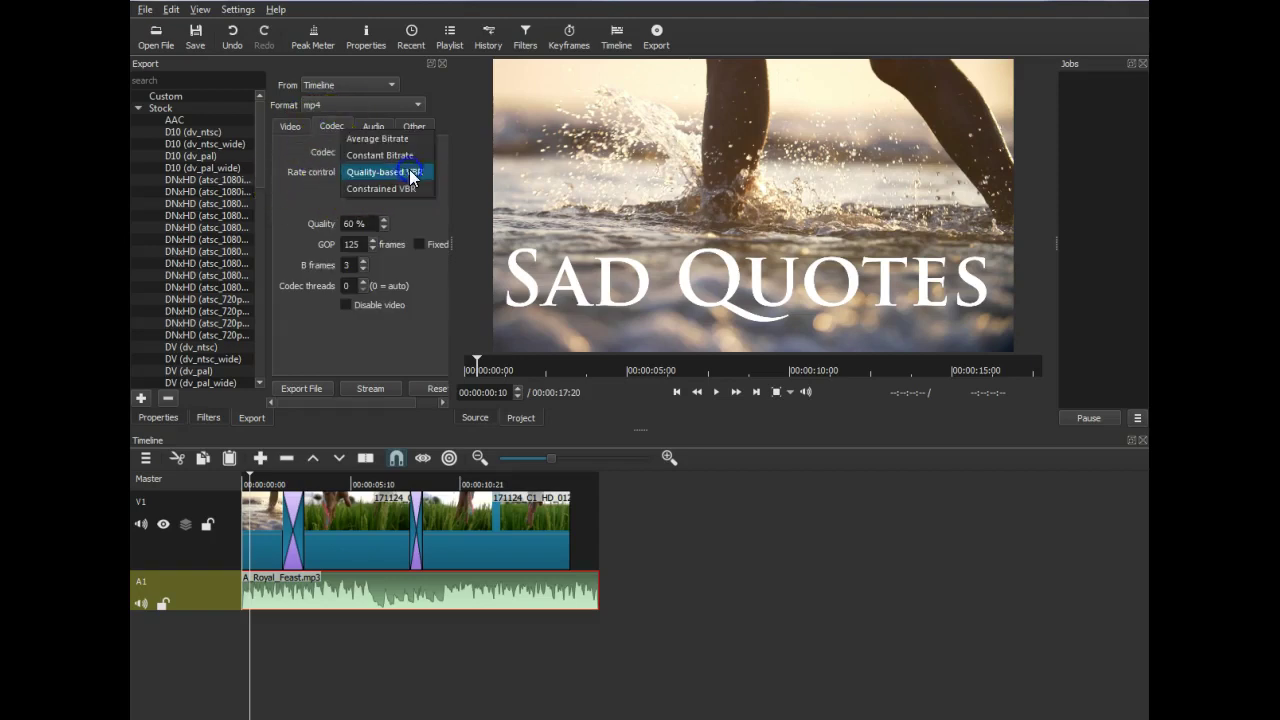
{"action": "left_click", "coordinate": [374, 155]}
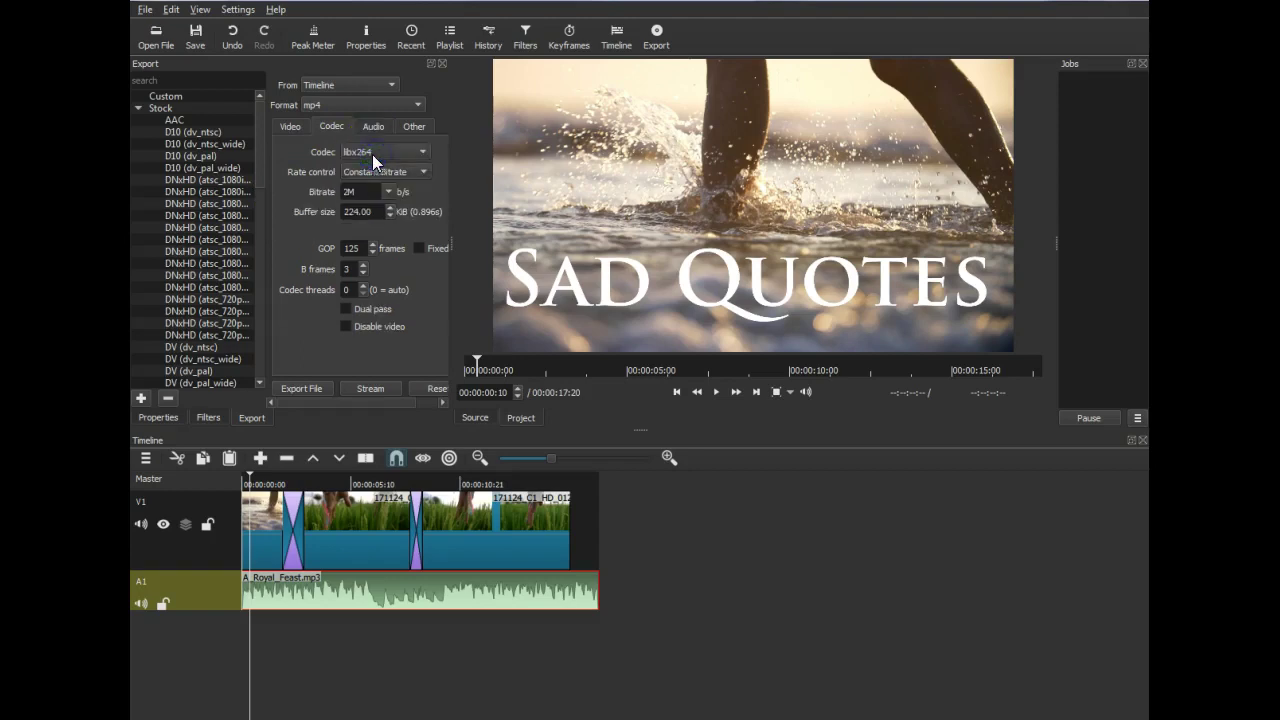
{"action": "left_click_drag", "start_coordinate": [322, 194], "coordinate": [388, 193]}
{"action": "left_click", "coordinate": [388, 192]}
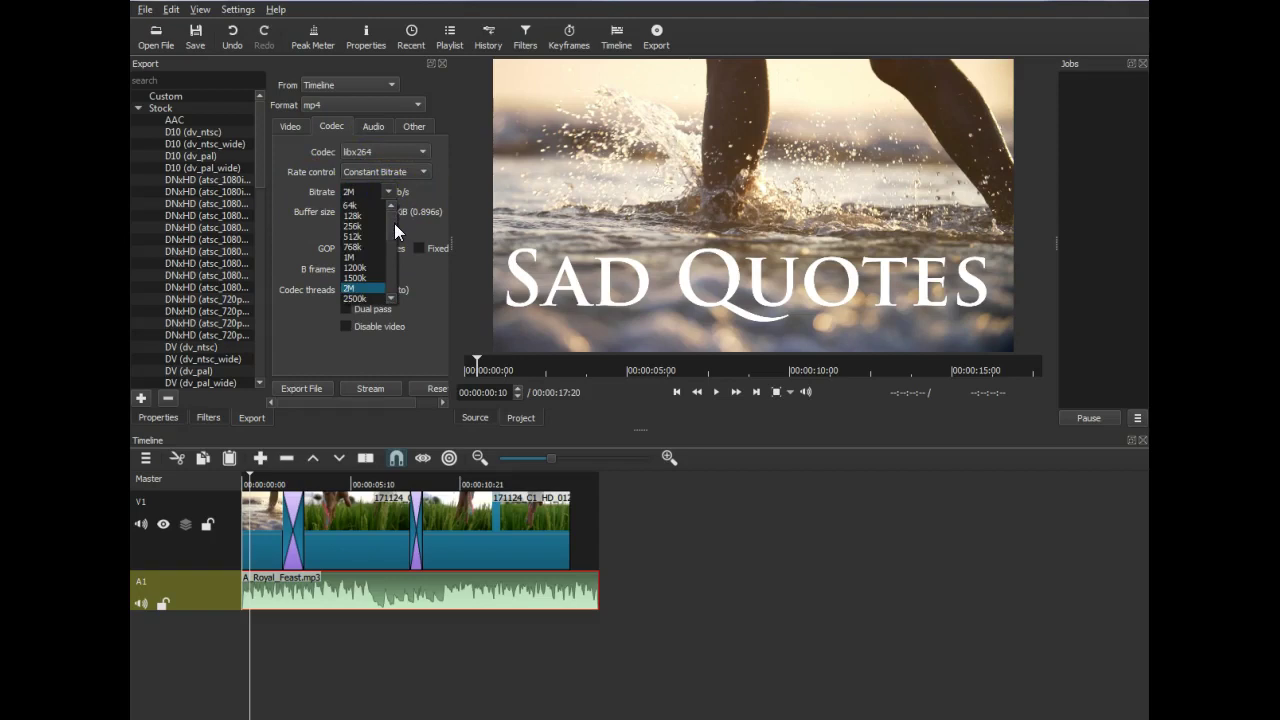
{"action": "scroll", "coordinate": [391, 252], "scroll_direction": "down", "scroll_amount": 3}
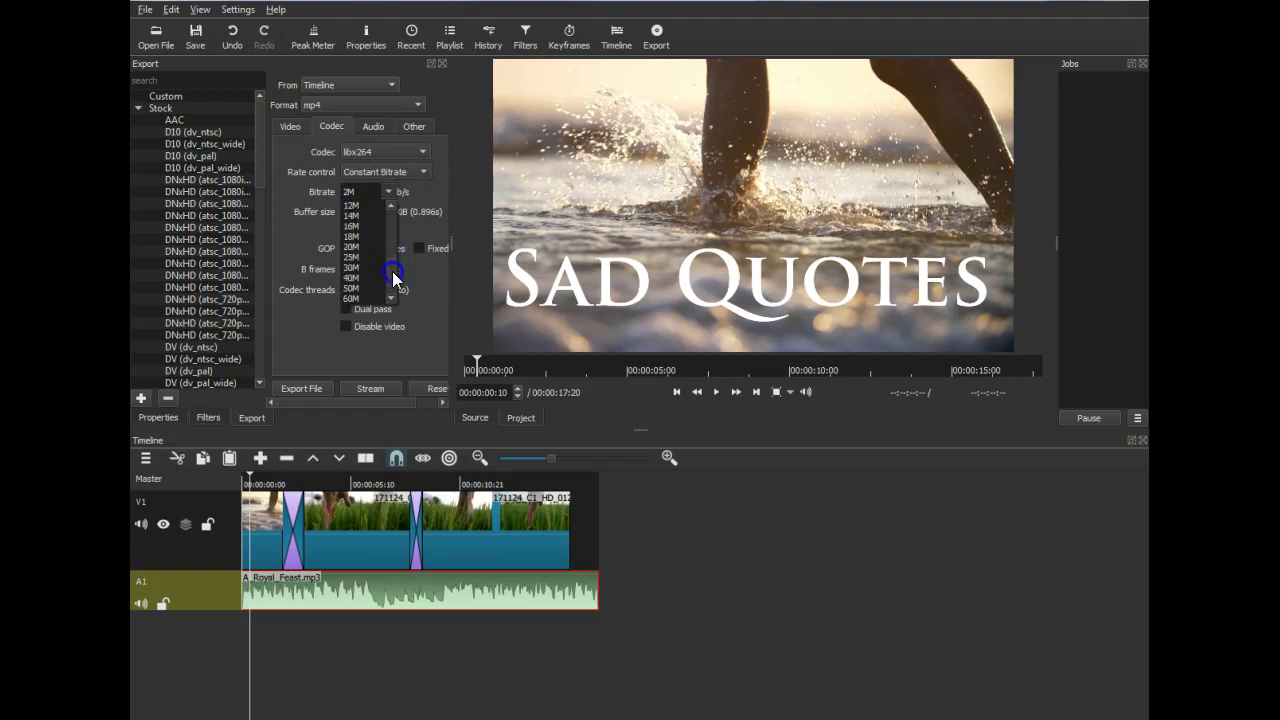
{"action": "left_click_drag", "start_coordinate": [360, 262], "coordinate": [358, 237]}
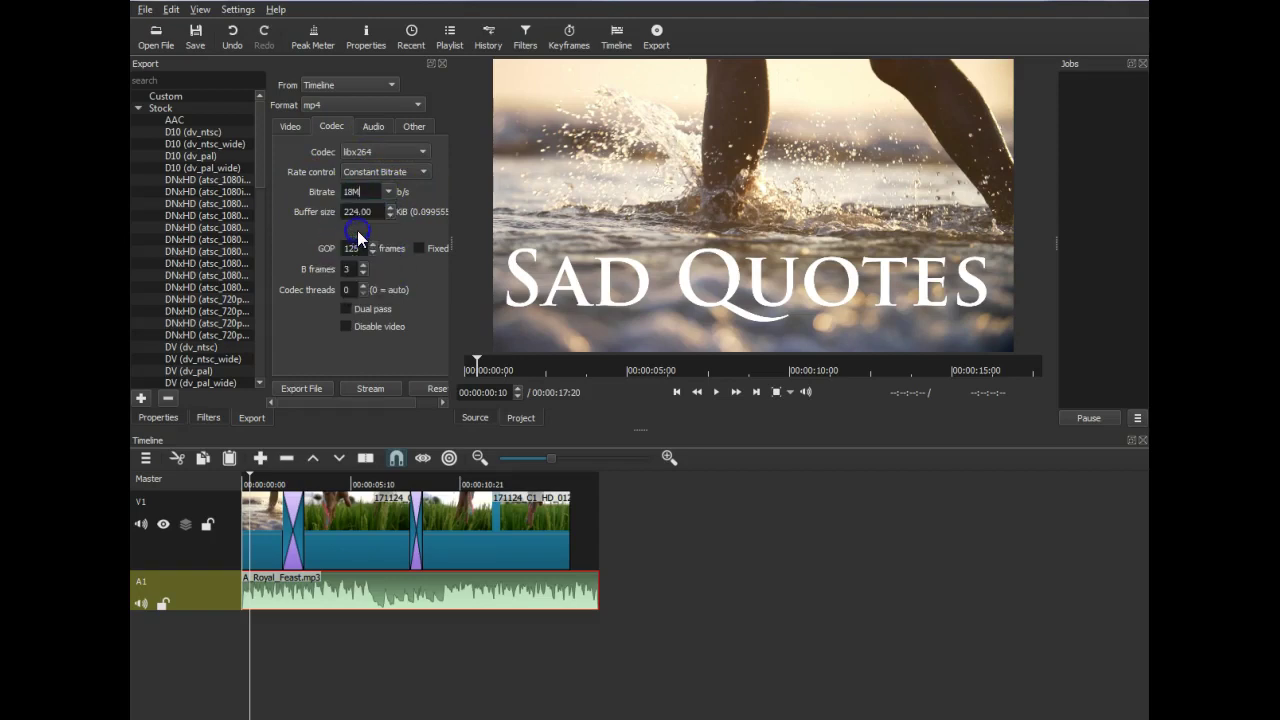
{"action": "left_click", "coordinate": [389, 191]}
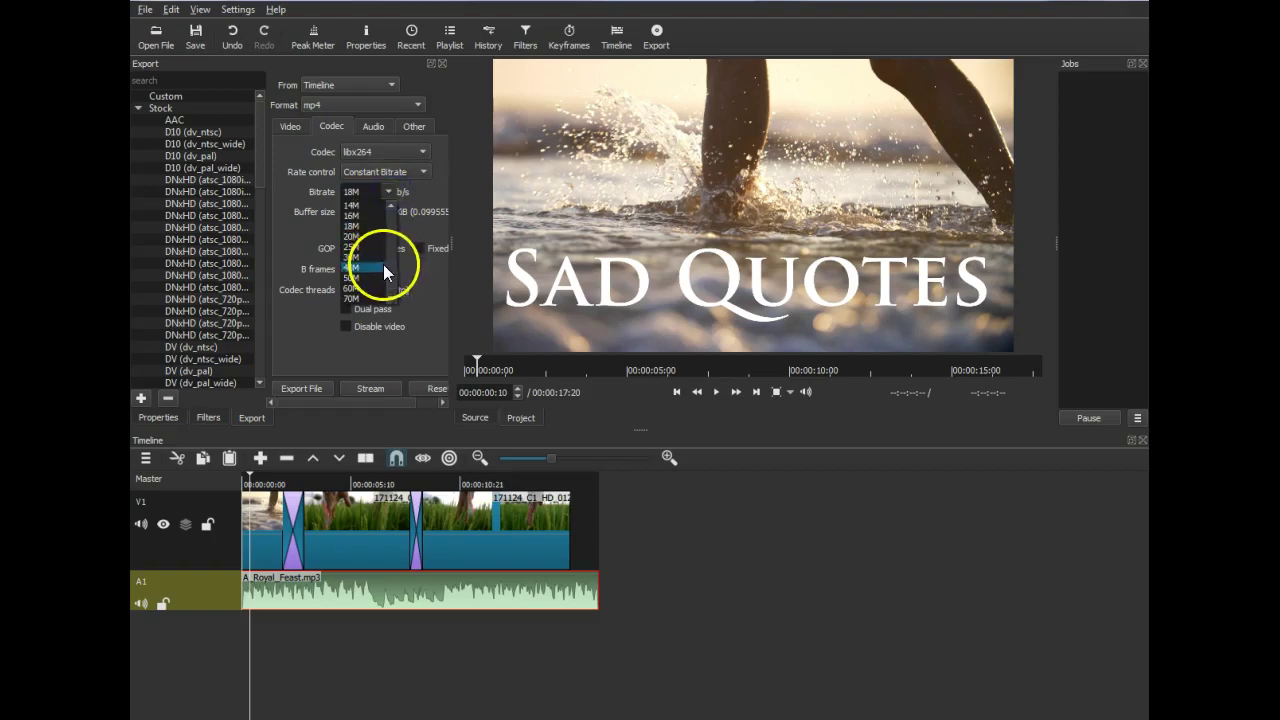
{"action": "left_click", "coordinate": [379, 236]}
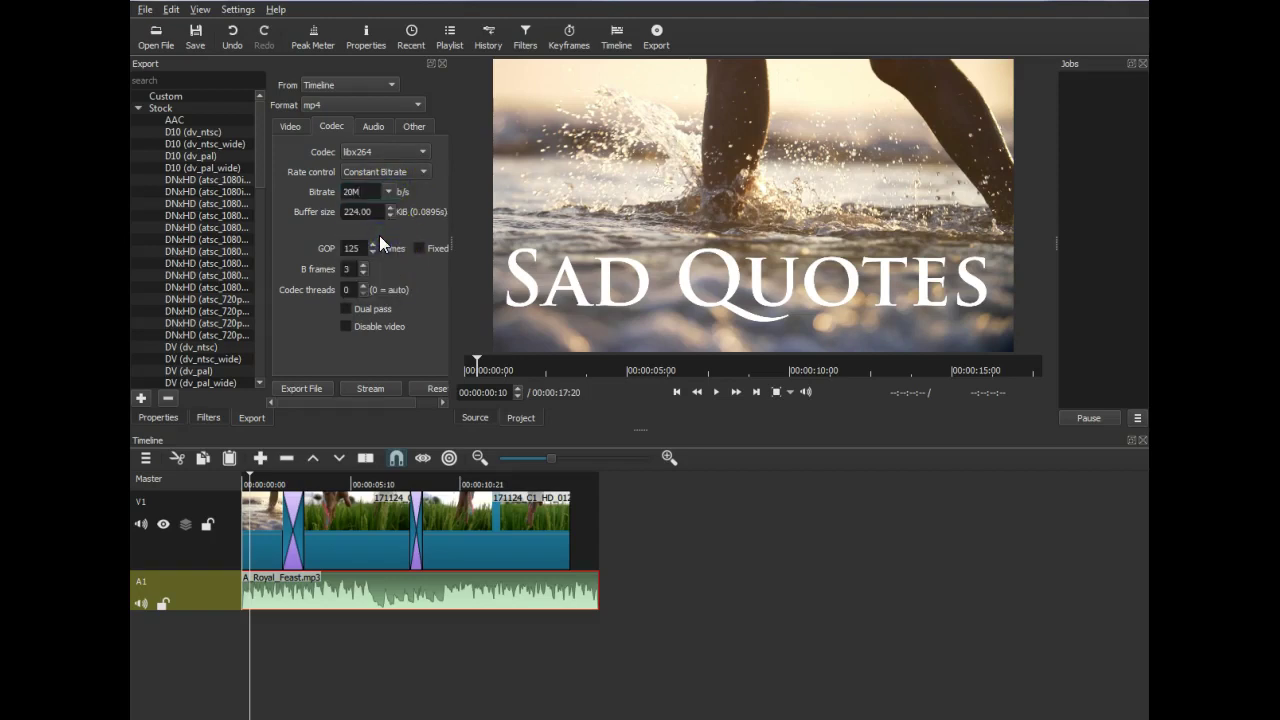
- Set the export's audio rate control to Constant Bitrate
{"action": "left_click", "coordinate": [368, 128]}
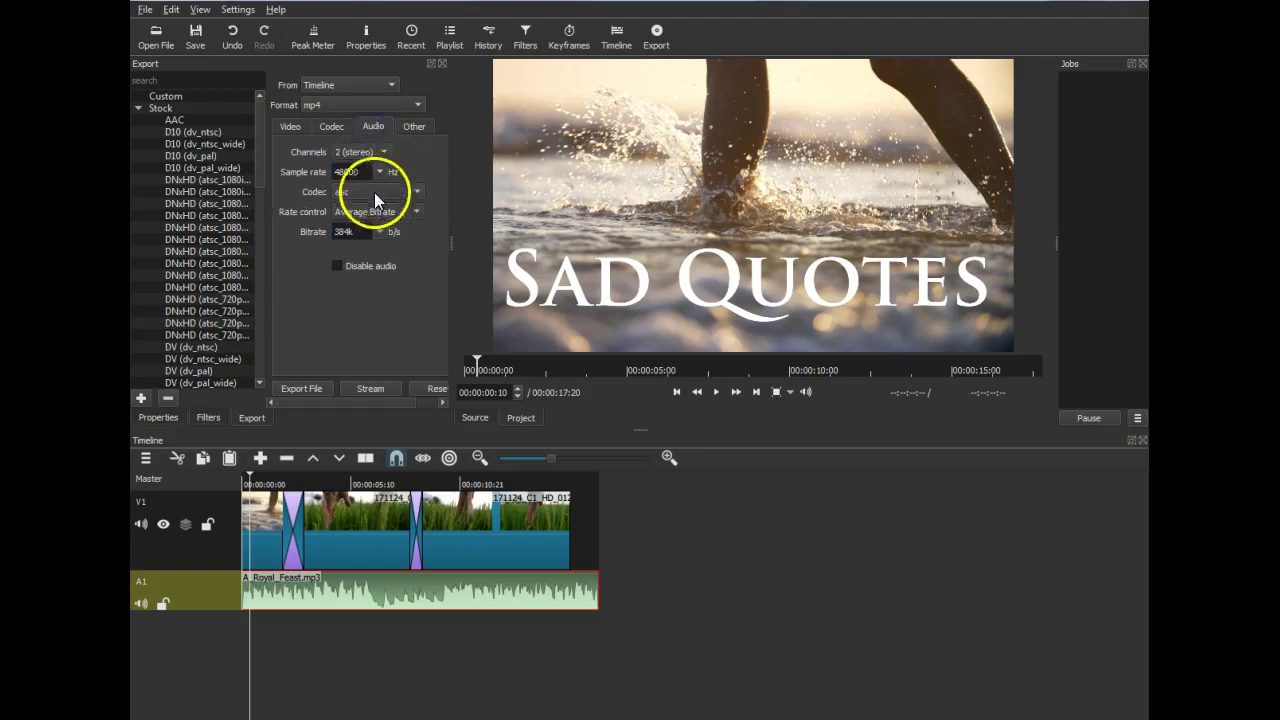
{"action": "left_click", "coordinate": [397, 211]}
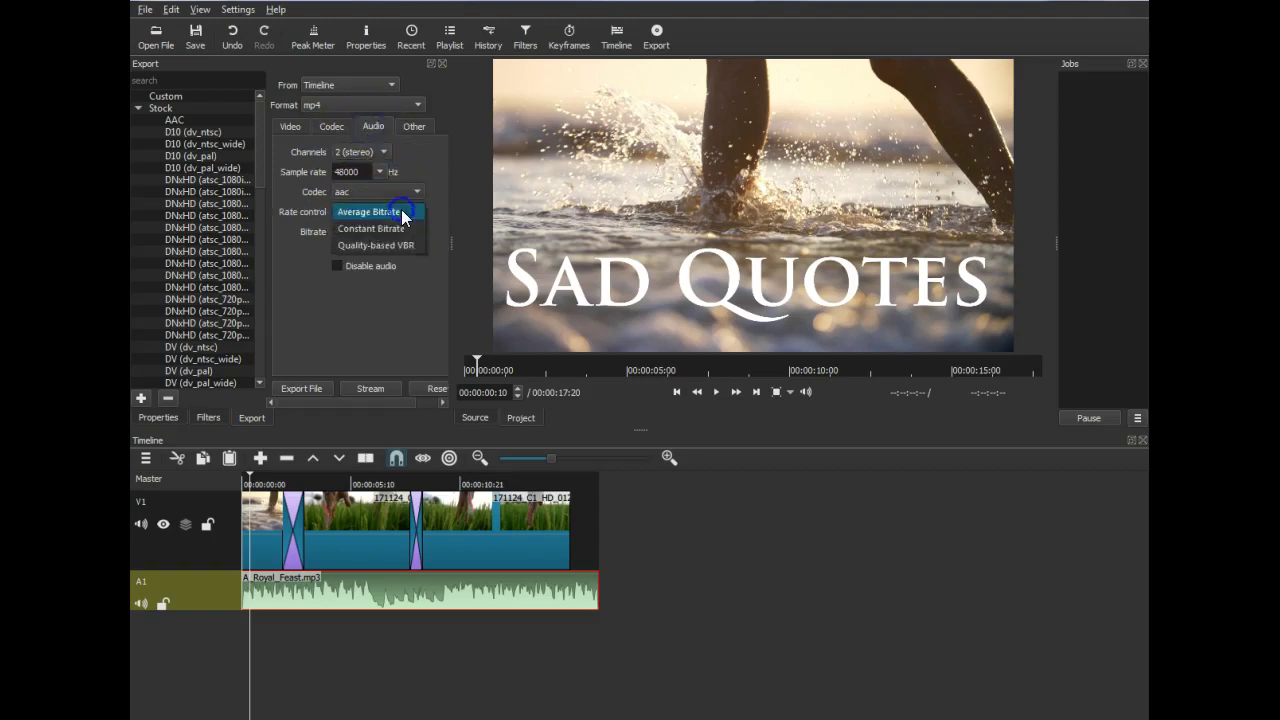
{"action": "left_click", "coordinate": [386, 228]}
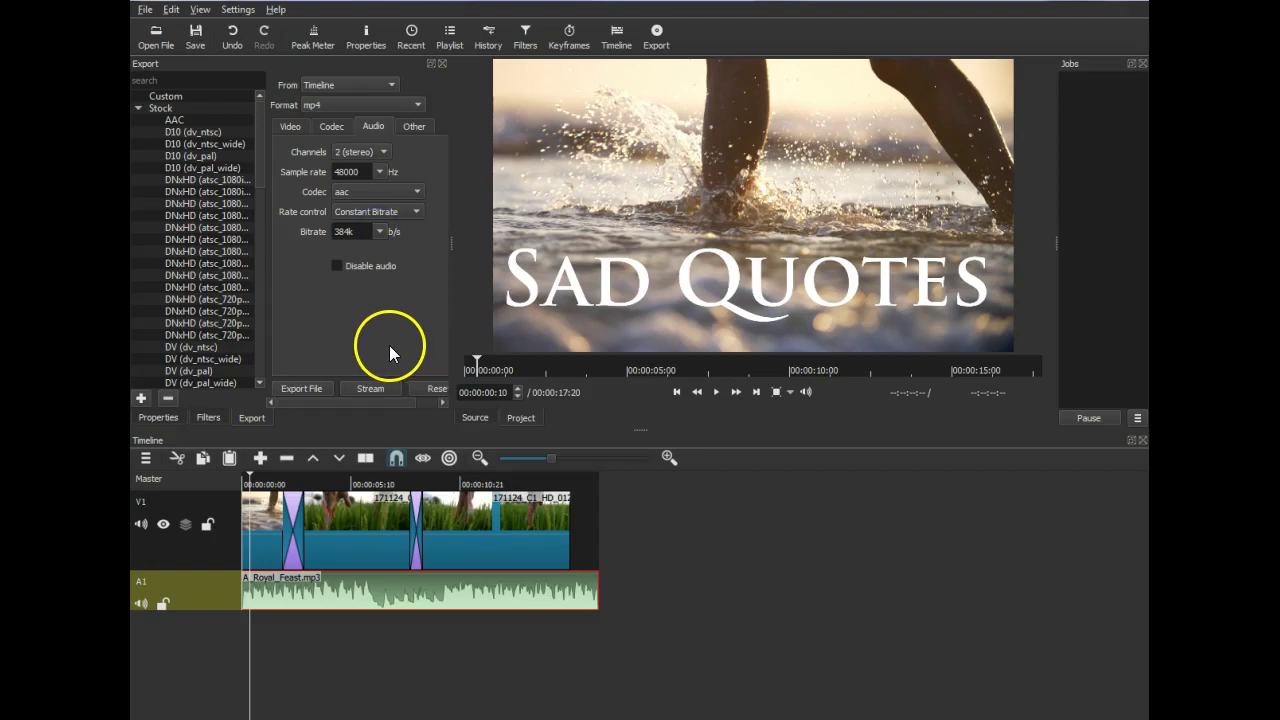
- Export the video as "sad quotes.mp4" in the new channel videos folder and widen the jobs area to show the export progress
{"action": "left_click", "coordinate": [307, 391]}
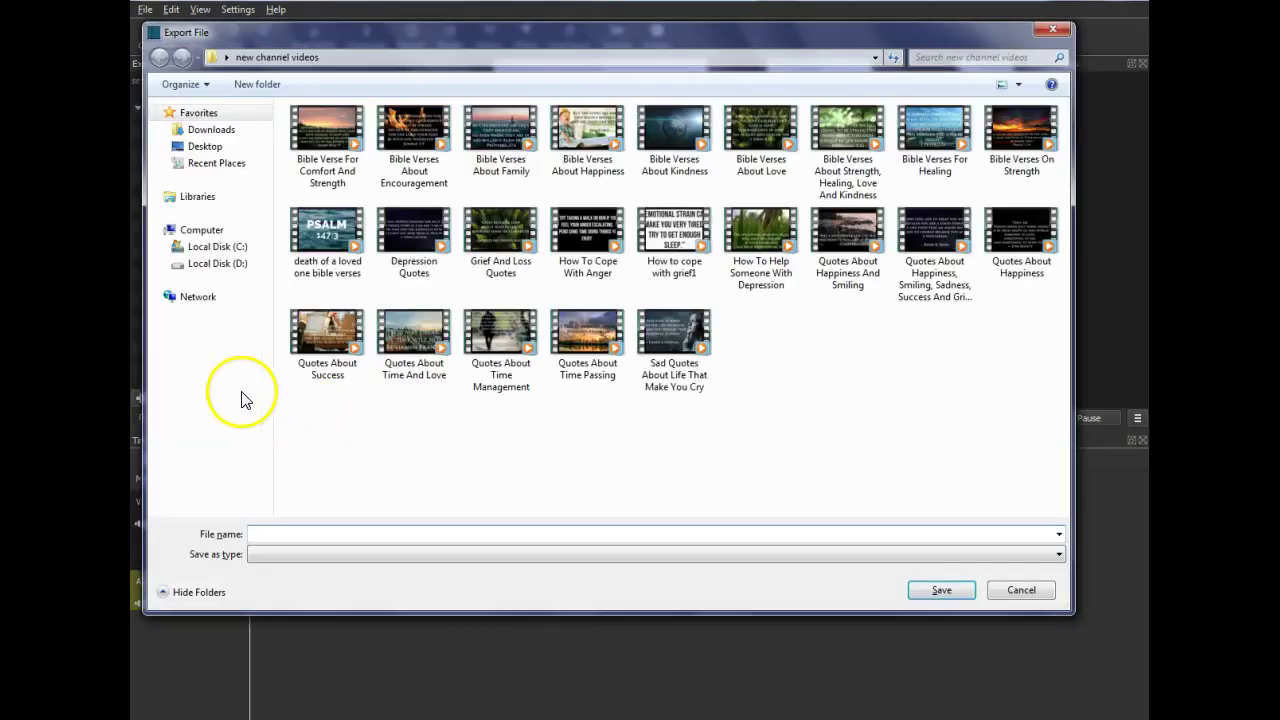
{"action": "left_click", "coordinate": [266, 530]}
{"action": "type", "text": "S"}
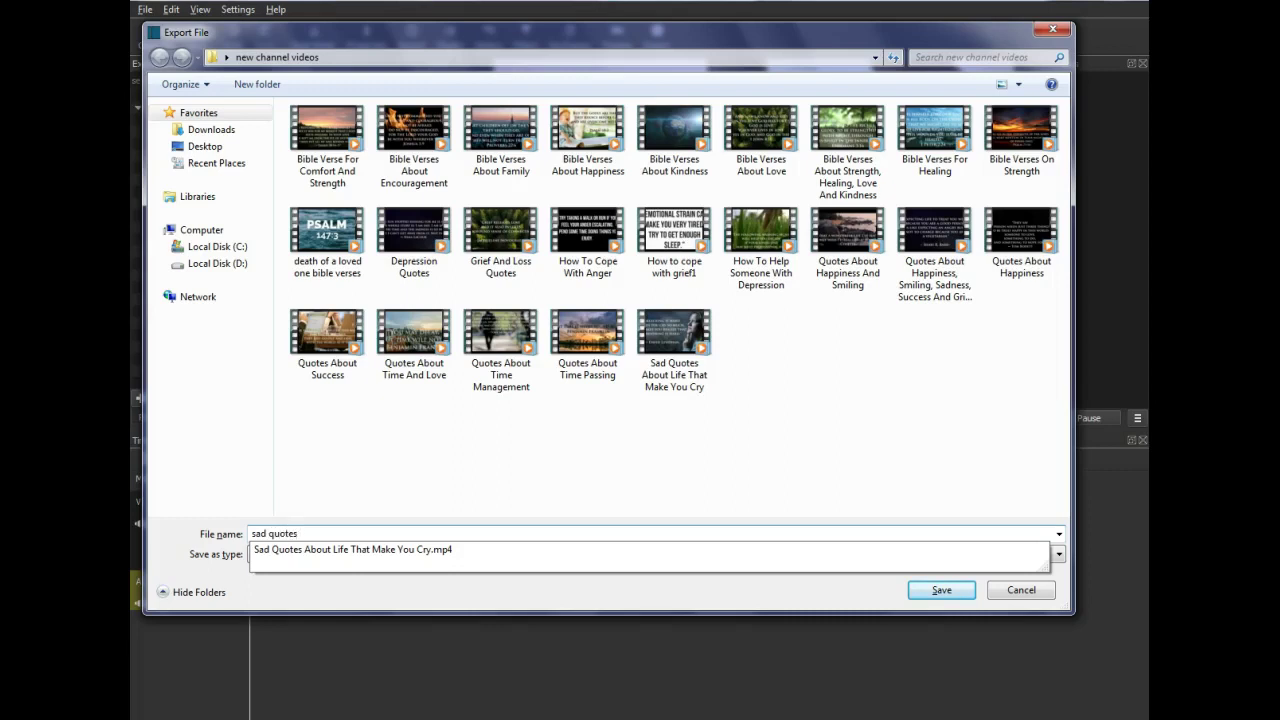
{"action": "type", "text": ".mp4"}
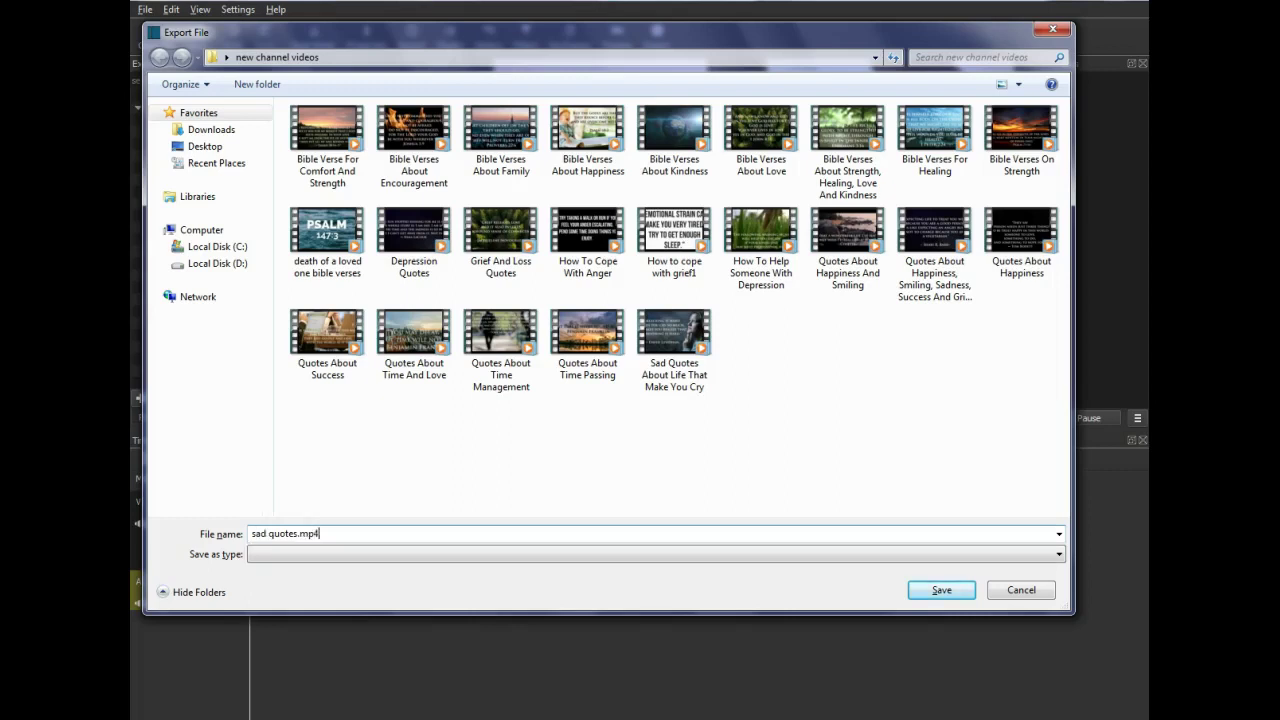
{"action": "left_click", "coordinate": [950, 590]}
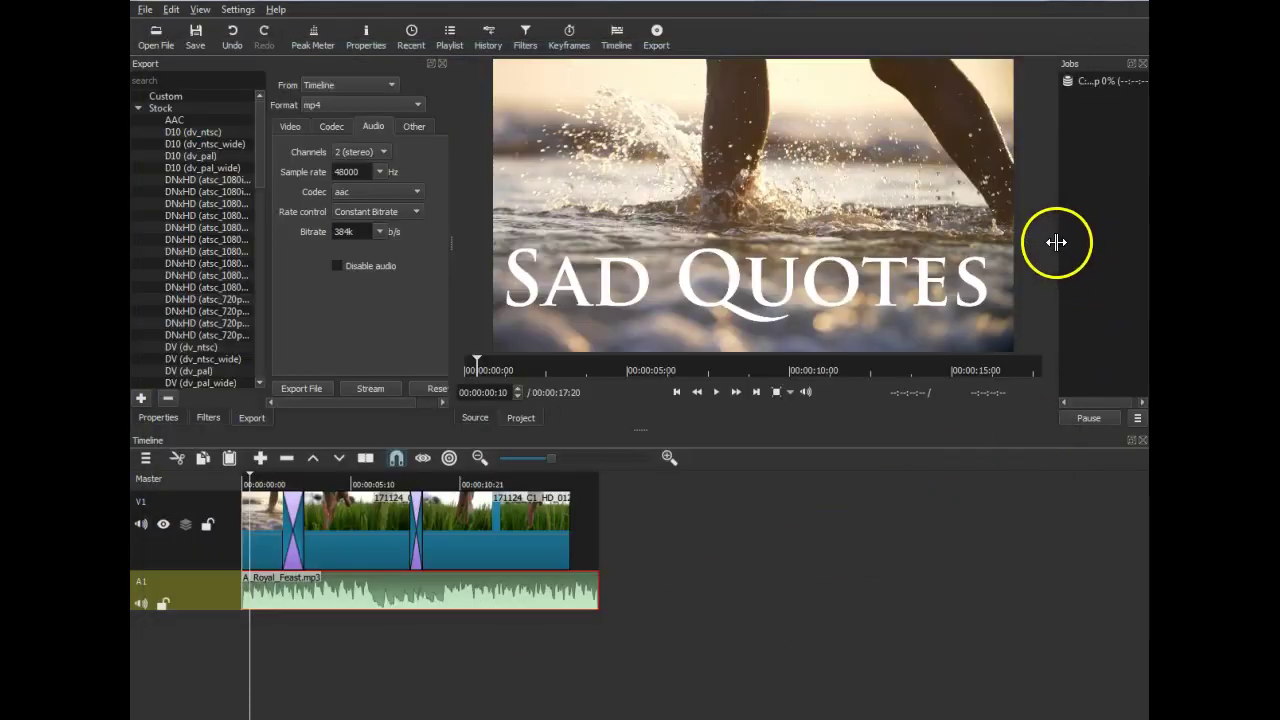
{"action": "left_click_drag", "start_coordinate": [1055, 243], "coordinate": [765, 210]}
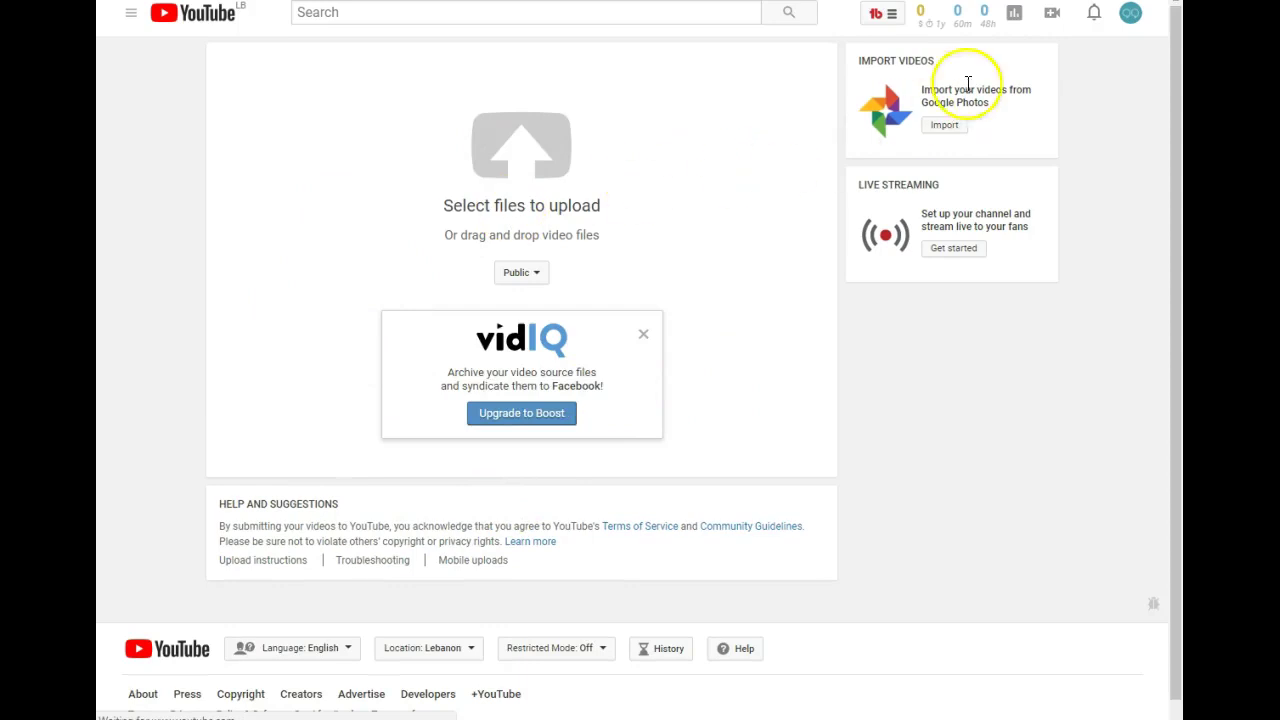
- Switch to YouTube and start uploading the exported "sad quotes" video from its folder on the Desktop
{"action": "left_click", "coordinate": [1053, 18]}
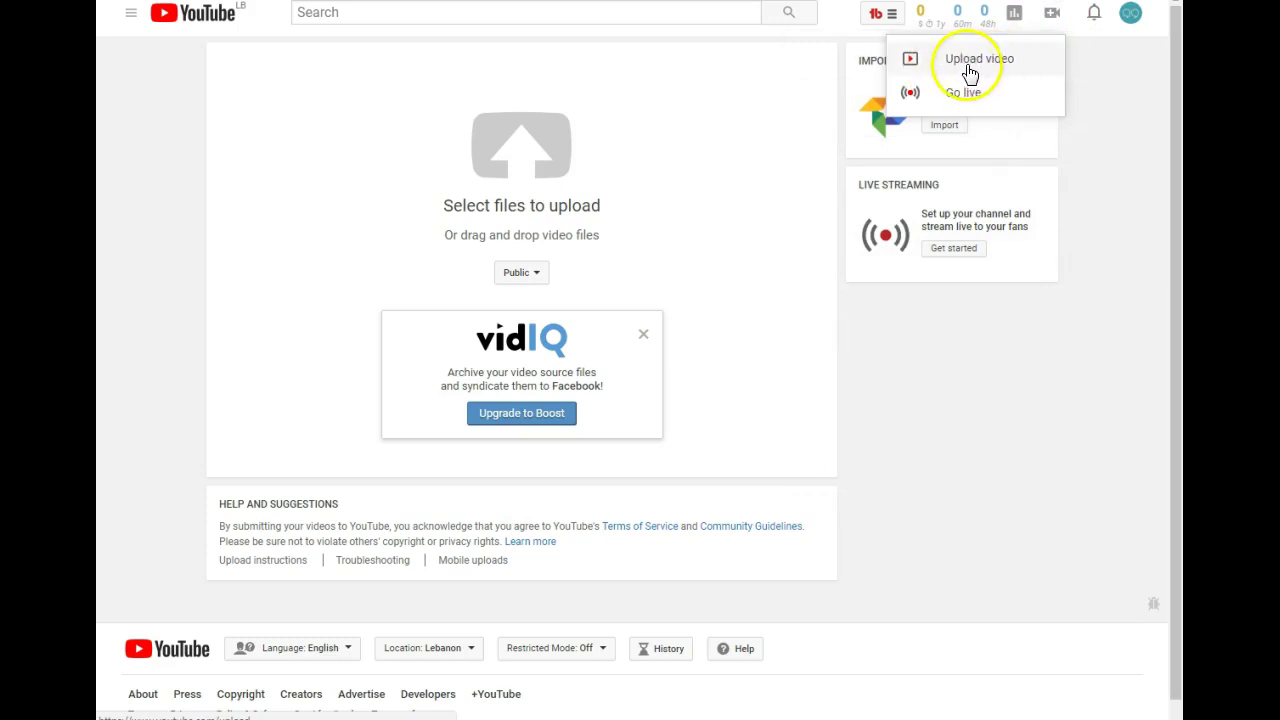
{"action": "left_click", "coordinate": [514, 163]}
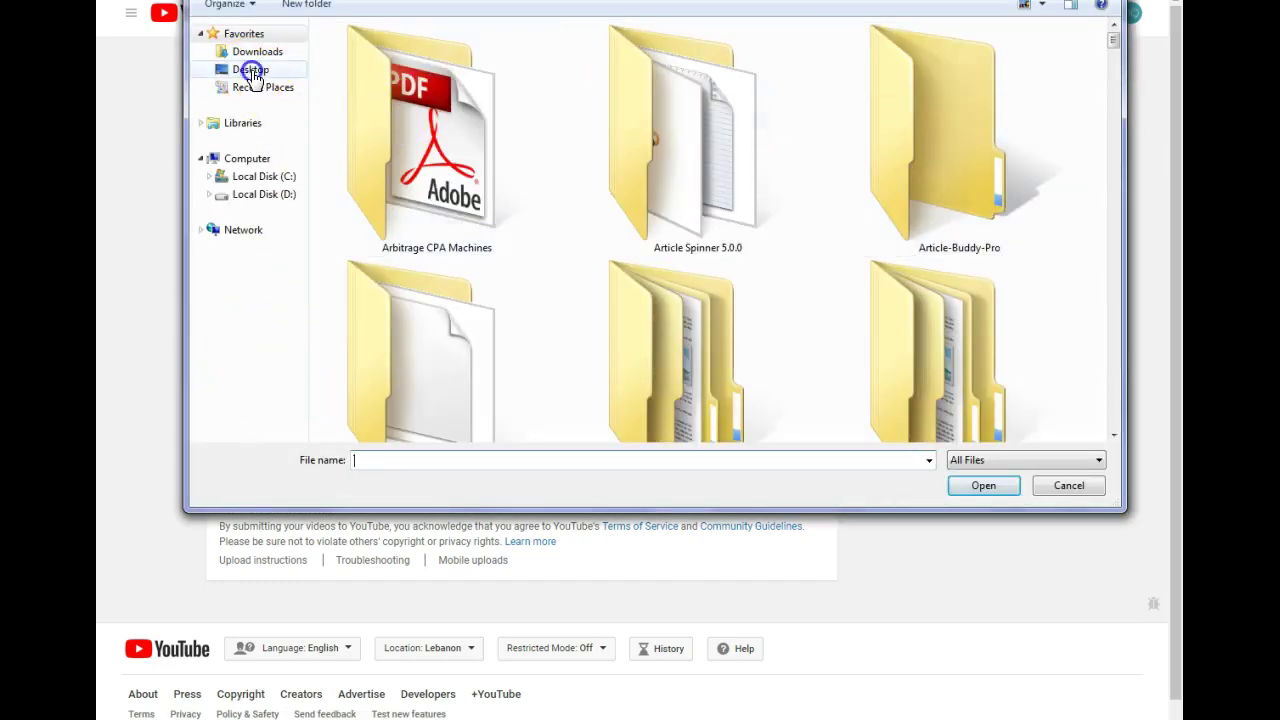
{"action": "left_click", "coordinate": [250, 70]}
{"action": "mouse_move", "coordinate": [1114, 45]}
{"action": "left_mouse_down"}
{"action": "mouse_move", "coordinate": [1113, 87]}
{"action": "mouse_move", "coordinate": [1110, 63]}
{"action": "left_mouse_up"}
{"action": "double_click", "coordinate": [929, 157]}
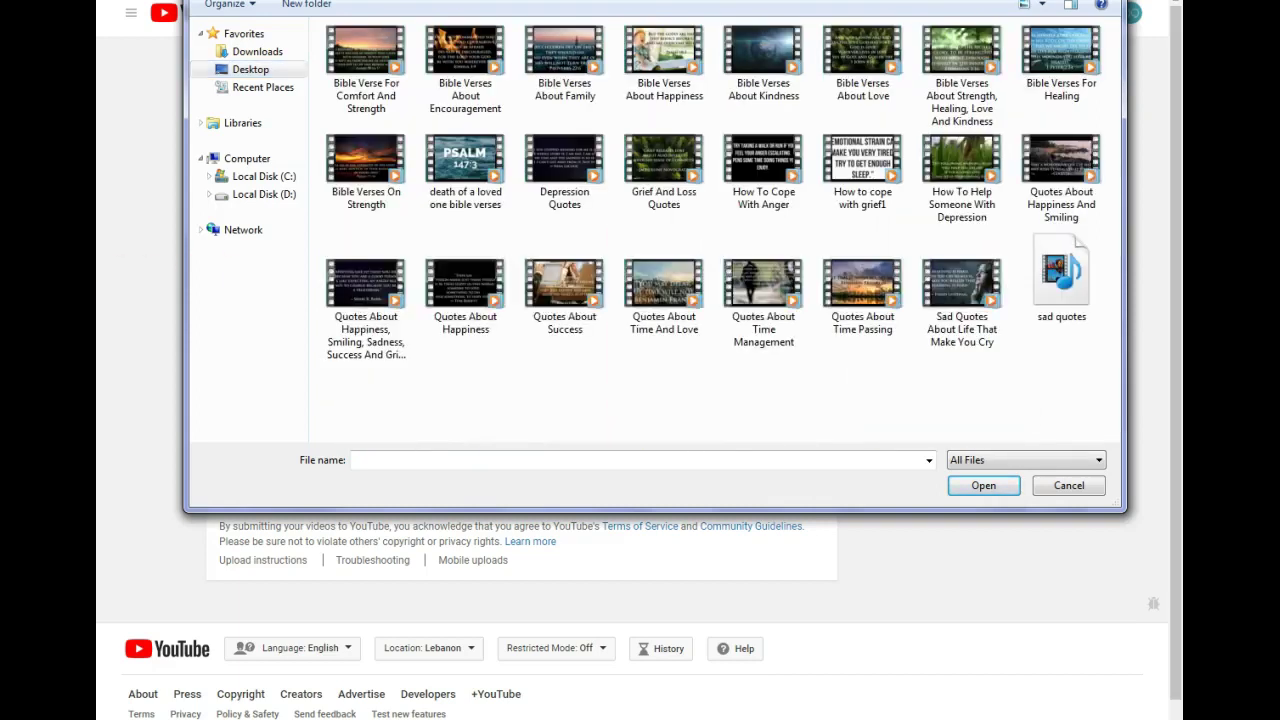
{"action": "double_click", "coordinate": [1062, 305]}
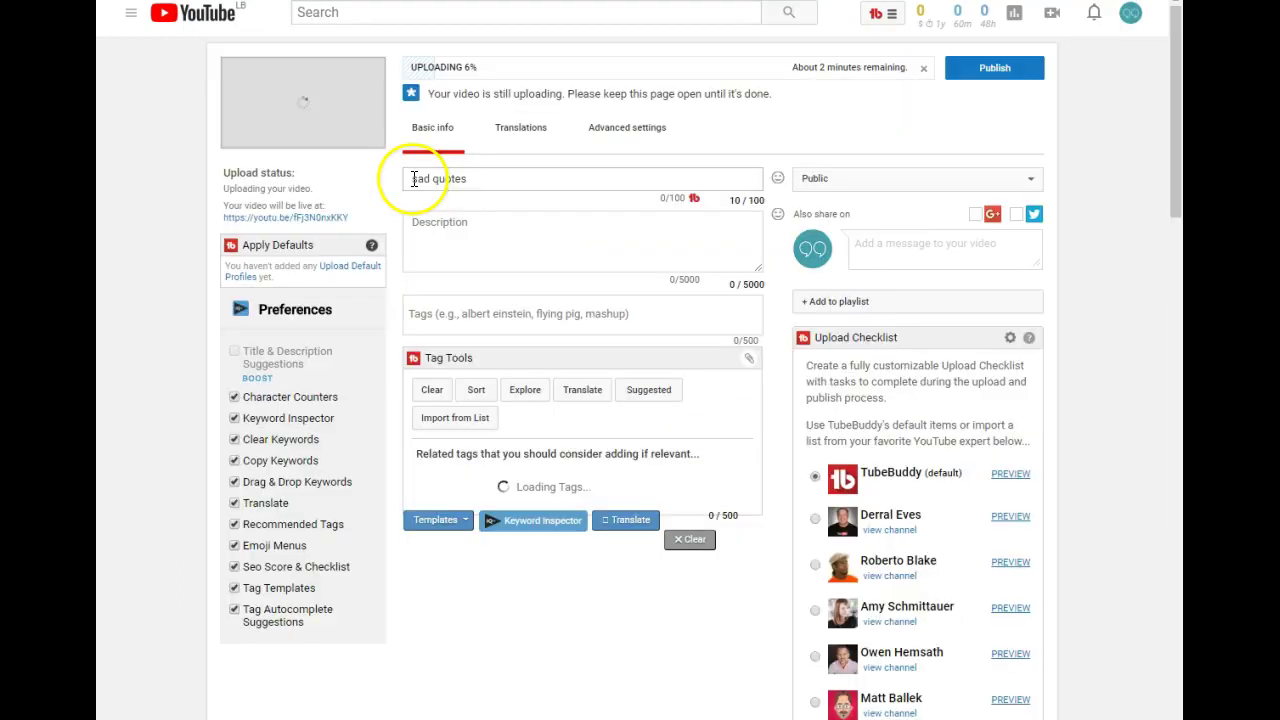
- Change the video title to "20 Sad Quotes That Will Make You Cry"
{"action": "left_click", "coordinate": [416, 180]}
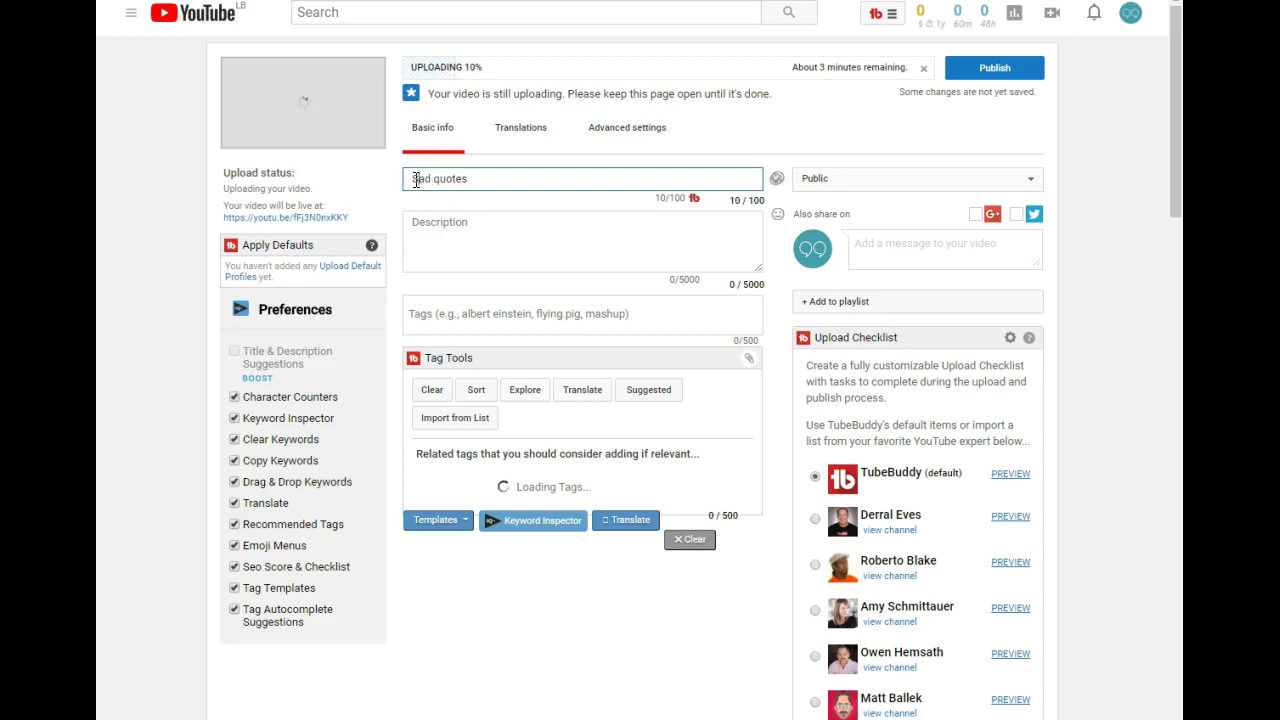
{"action": "left_click", "coordinate": [408, 177]}
{"action": "type", "text": "20"}
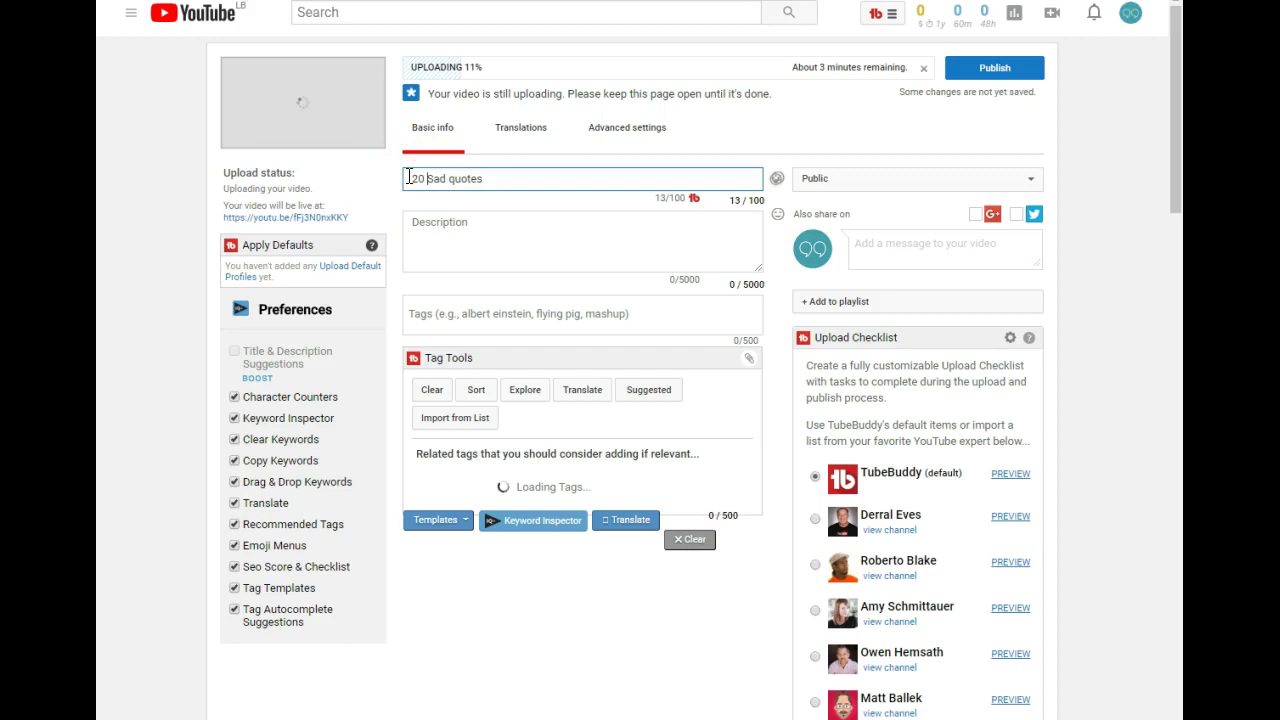
{"action": "left_click", "coordinate": [502, 179]}
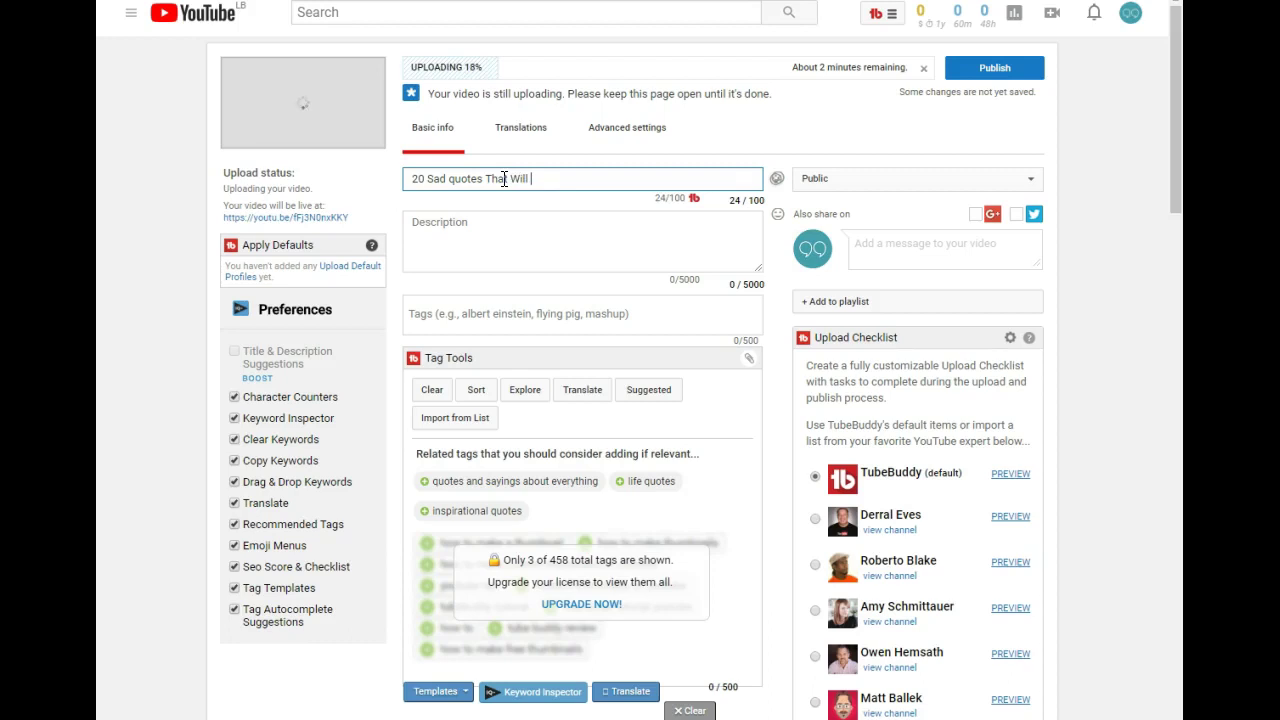
{"action": "type", "text": "e You Cry"}
{"action": "left_click", "coordinate": [455, 178]}
{"action": "key", "text": "BackSpace"}
{"action": "type", "text": "Q"}
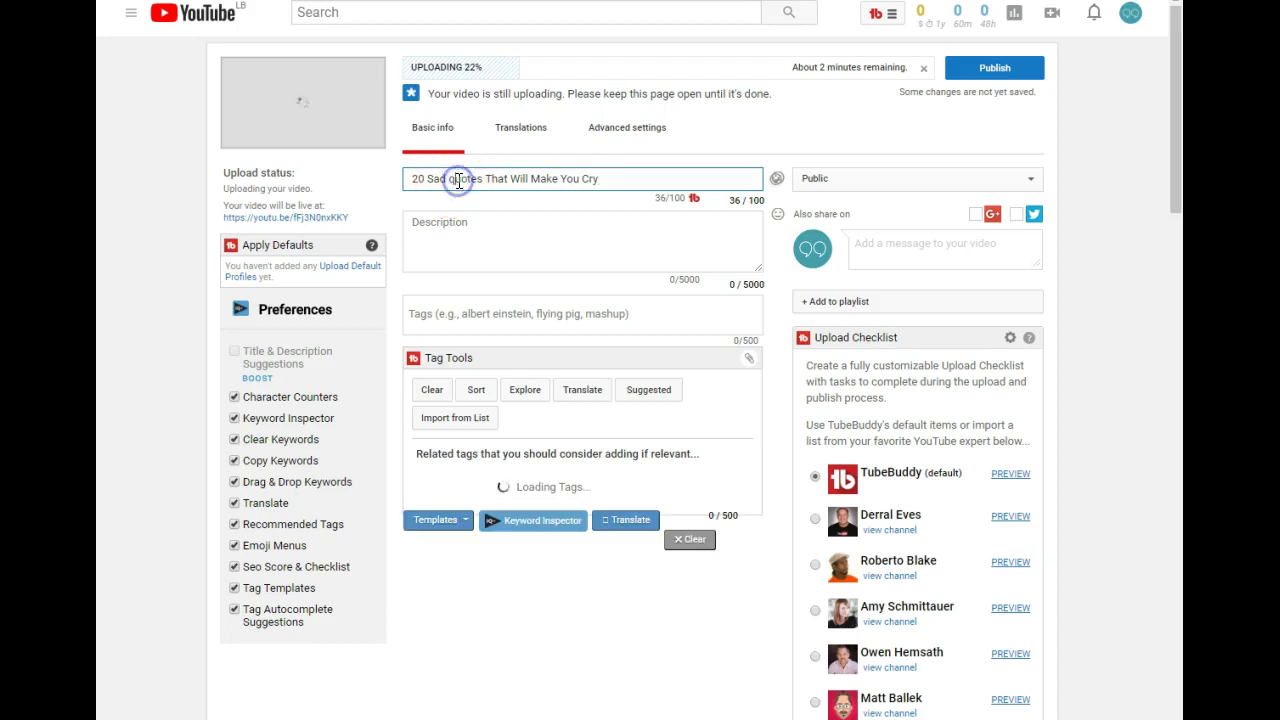
{"action": "key", "text": "BackSpace"}
{"action": "type", "text": "Q"}
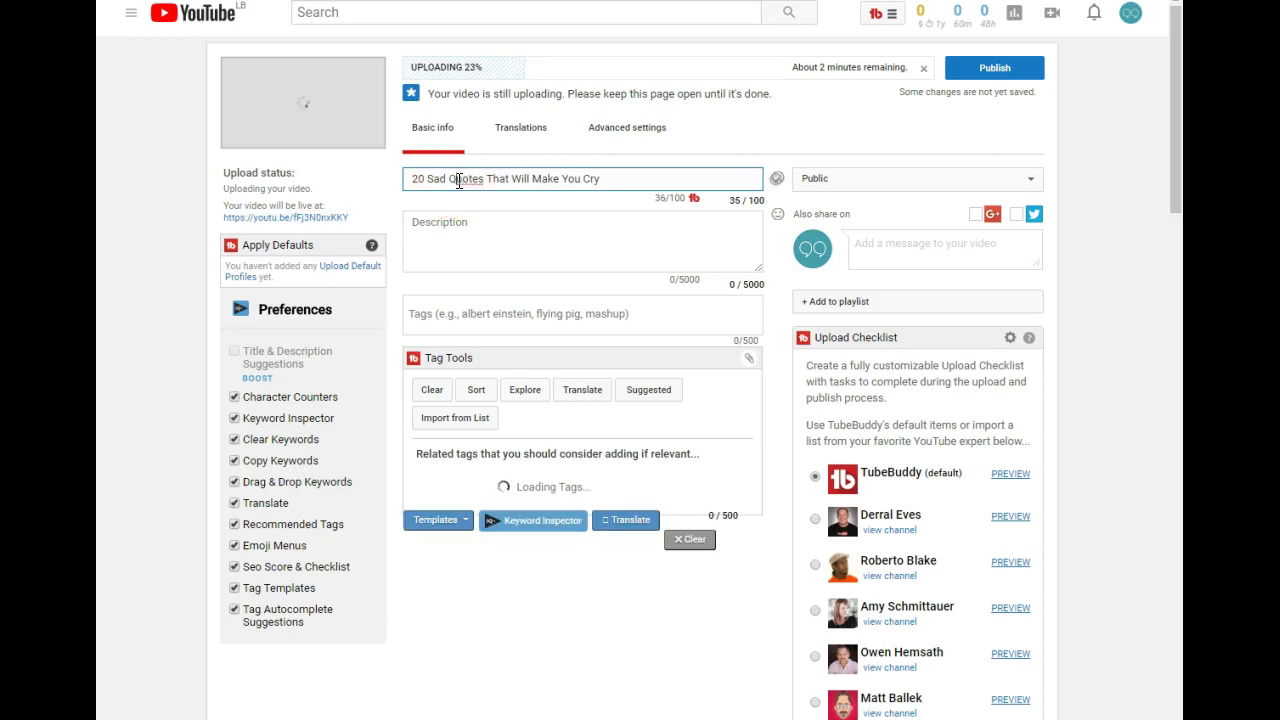
- Copy the full video title "20 Sad Quotes That Will Make You Cry" and paste it into the description
{"action": "left_click", "coordinate": [609, 177]}
{"action": "left_click", "coordinate": [506, 178]}
{"action": "key", "text": "ctrl+a"}
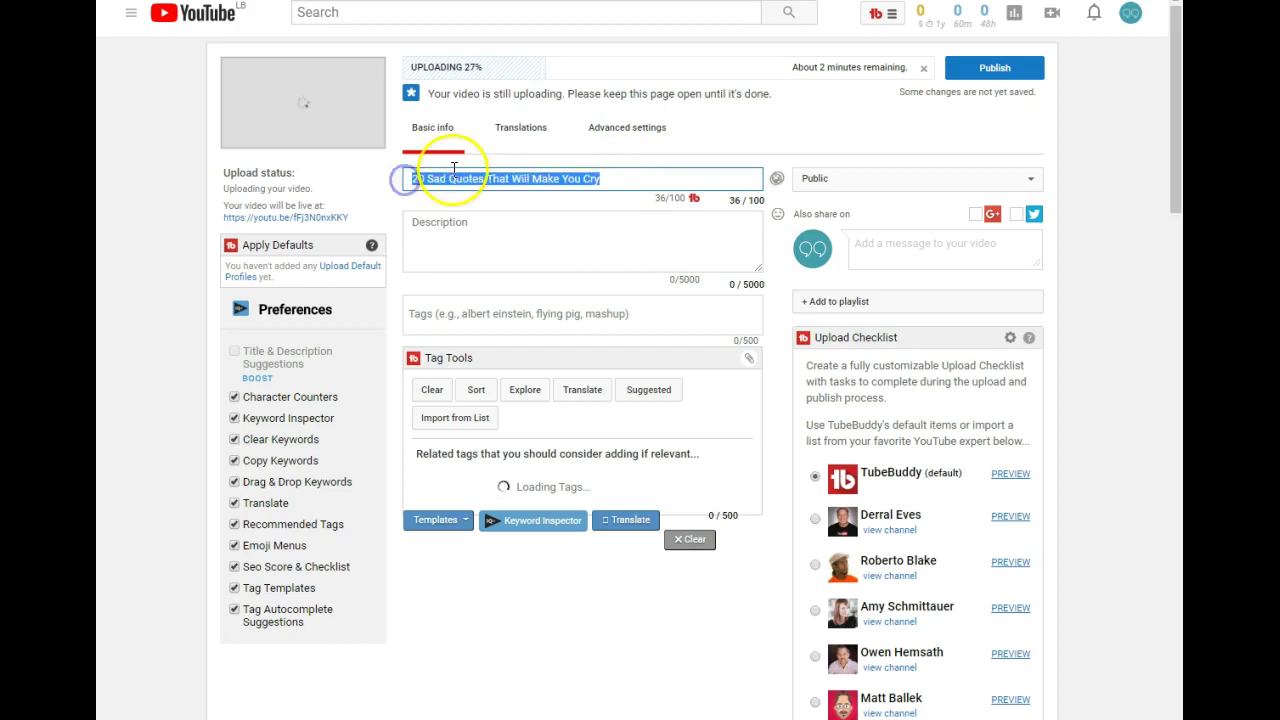
{"action": "left_click_drag", "start_coordinate": [450, 178], "coordinate": [470, 198]}
{"action": "right_click", "coordinate": [468, 180]}
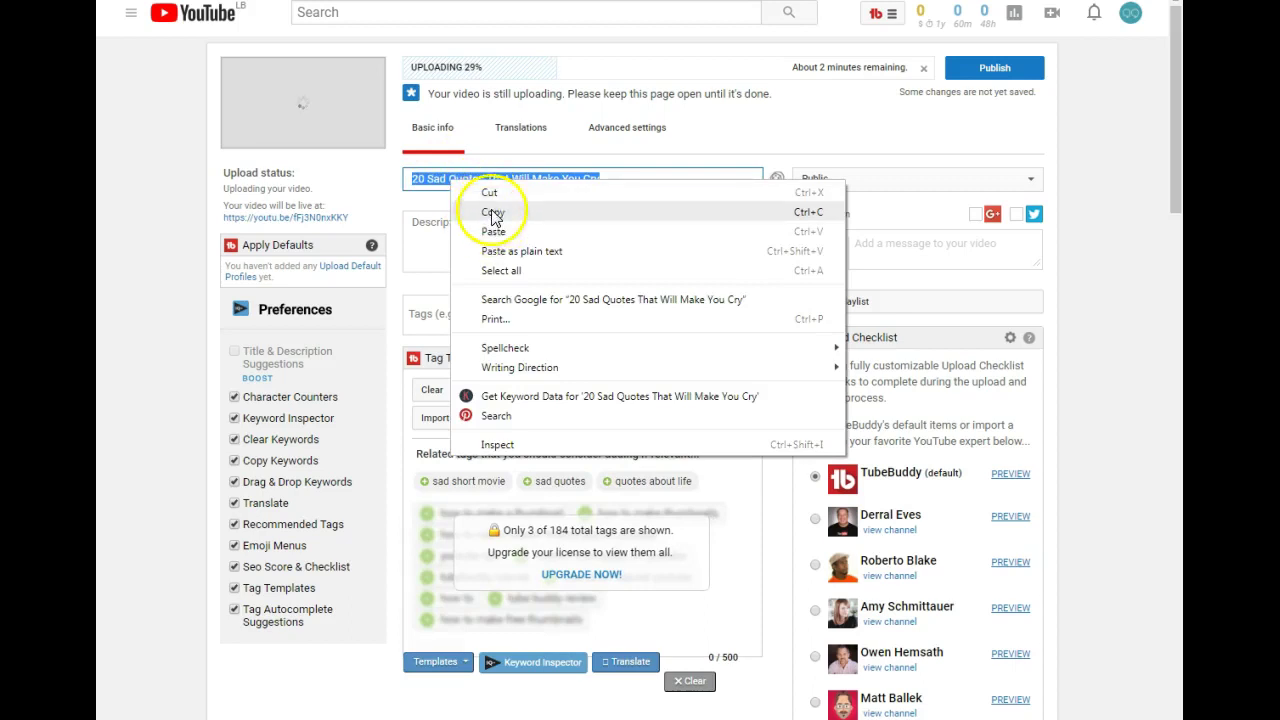
{"action": "left_click", "coordinate": [491, 209]}
{"action": "left_click", "coordinate": [432, 222]}
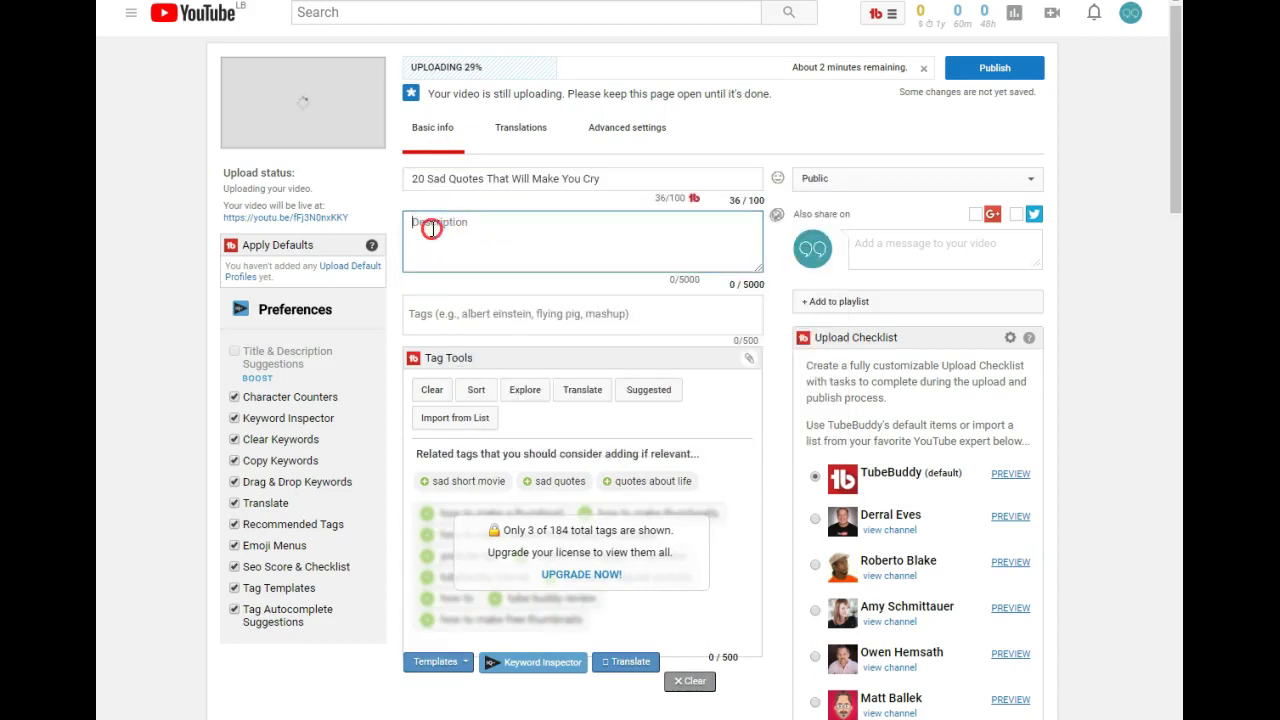
{"action": "right_click", "coordinate": [432, 228]}
{"action": "left_click", "coordinate": [470, 329]}
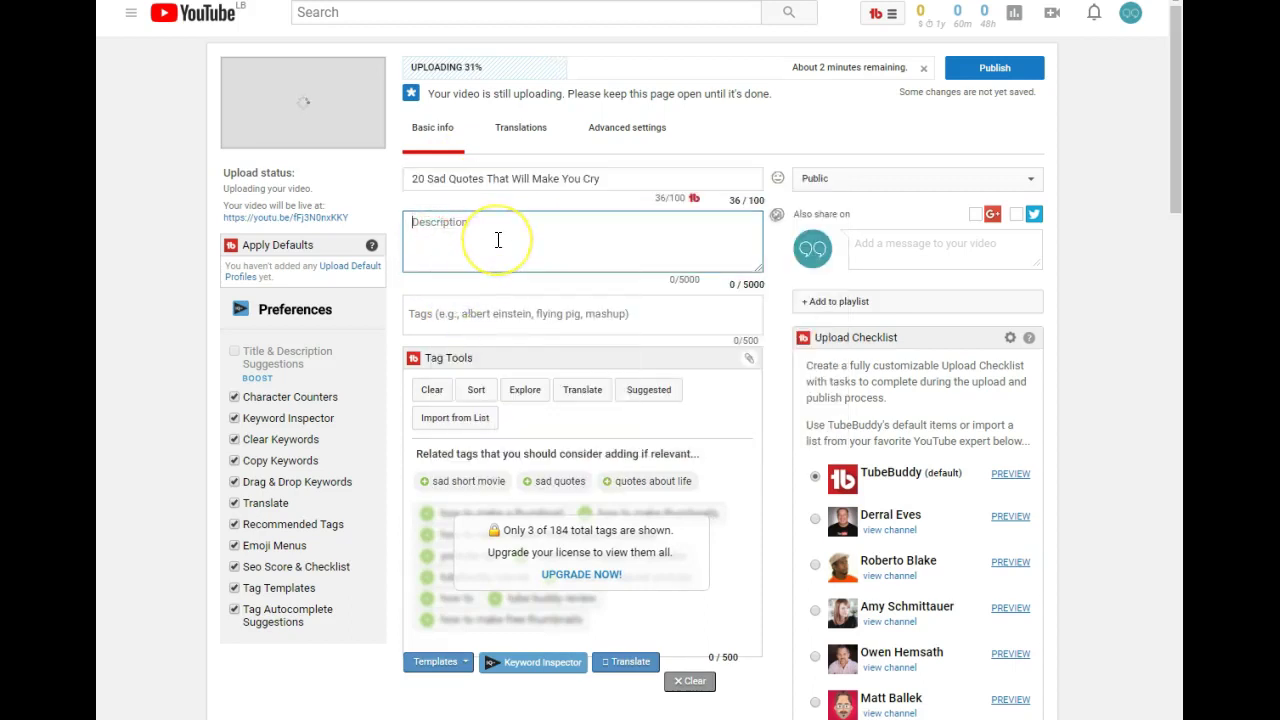
- Continue the description with ", You need to watch this video if you love quotes, especially sad quotes that make people cry"
{"action": "left_click", "coordinate": [617, 224]}
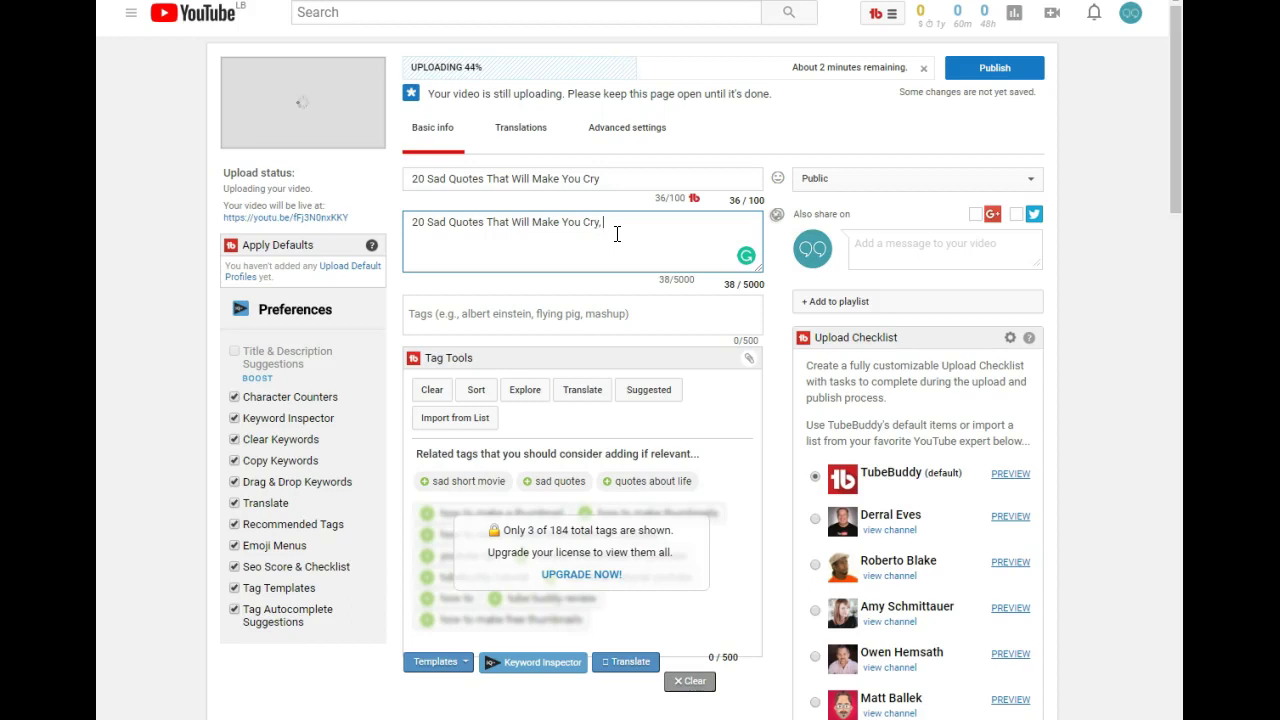
{"action": "type", "text": "u need to watch this video if you"}
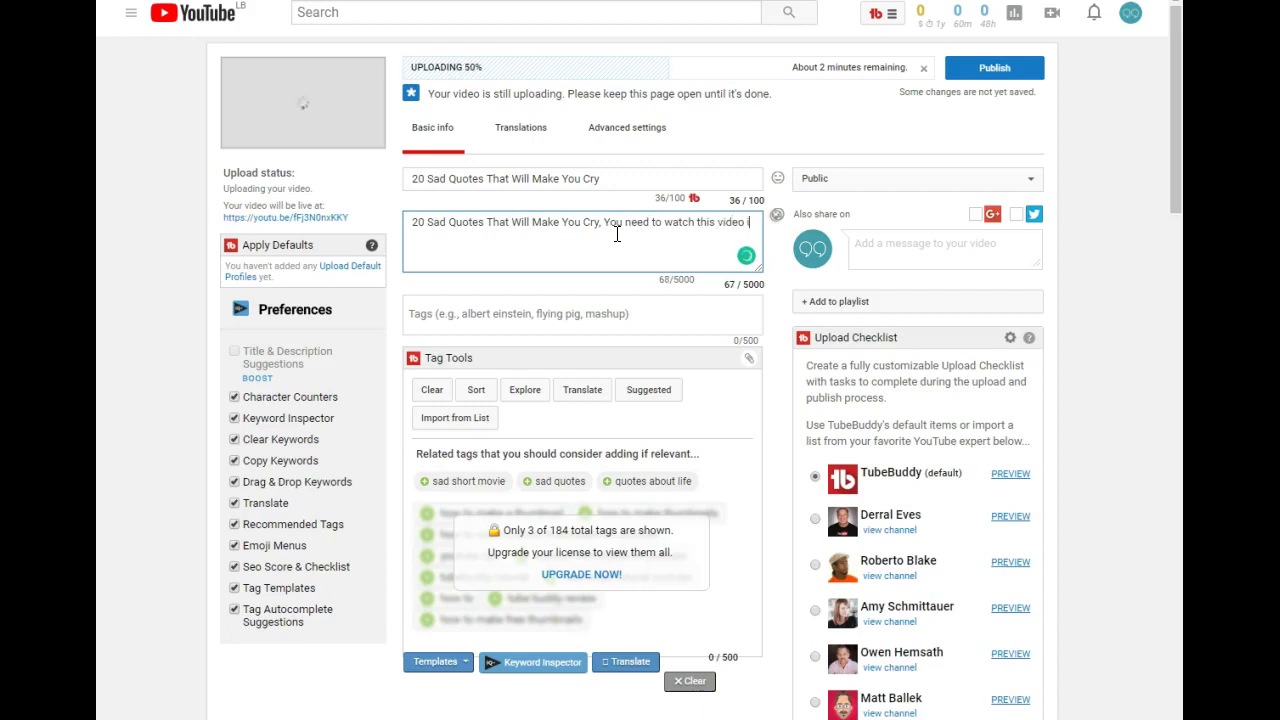
{"action": "type", "text": " love quotes "}
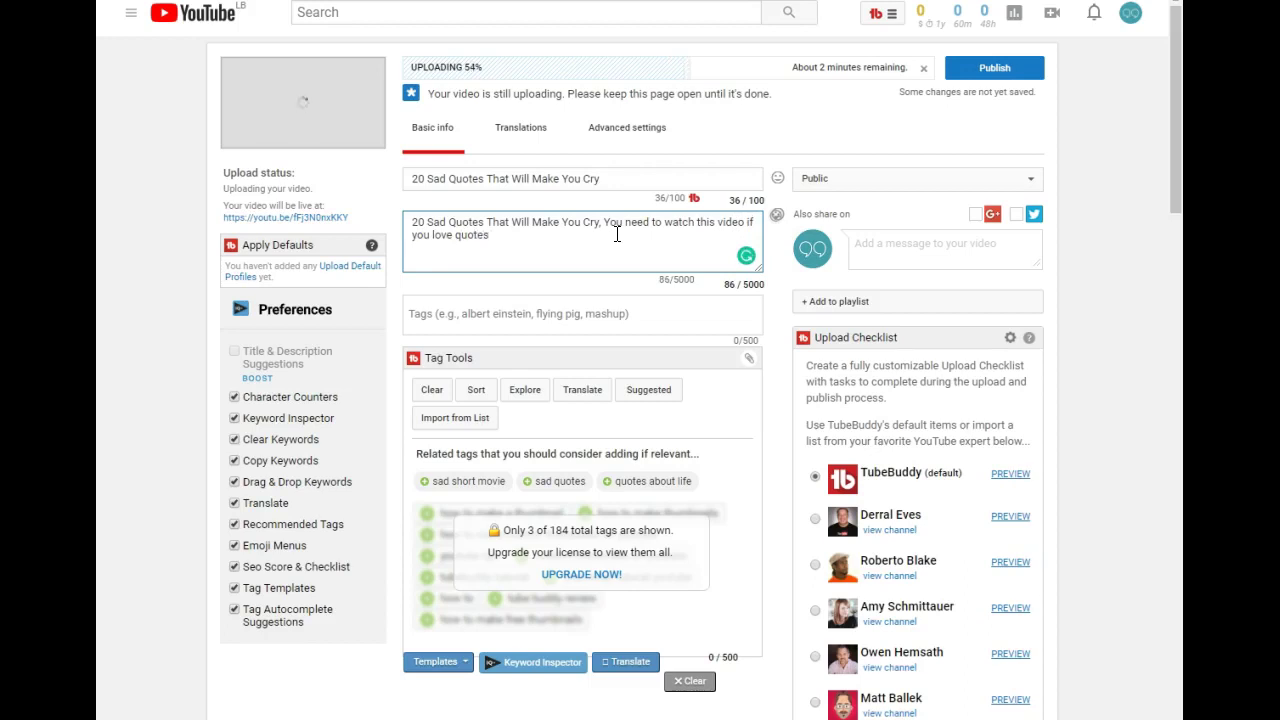
{"action": "type", "text": "especia"}
{"action": "type", "text": "lly sad"}
{"action": "type", "text": " quotes t"}
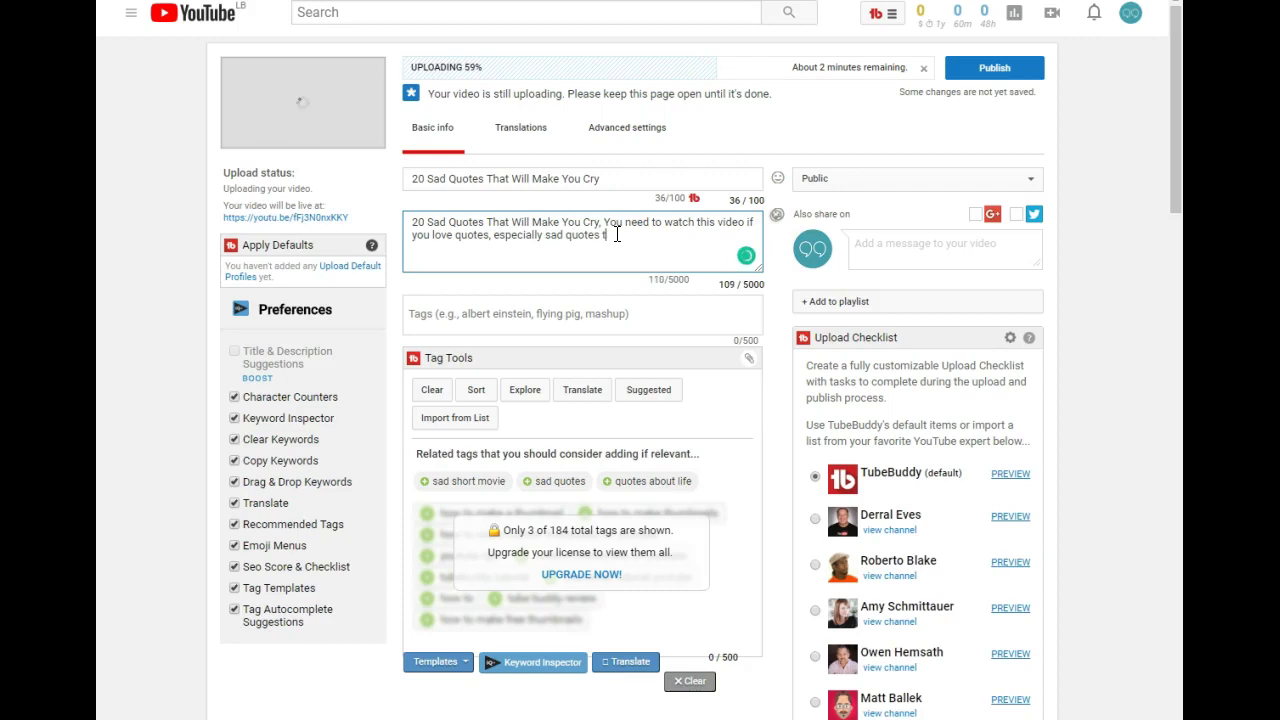
{"action": "type", "text": "hat make people cry"}
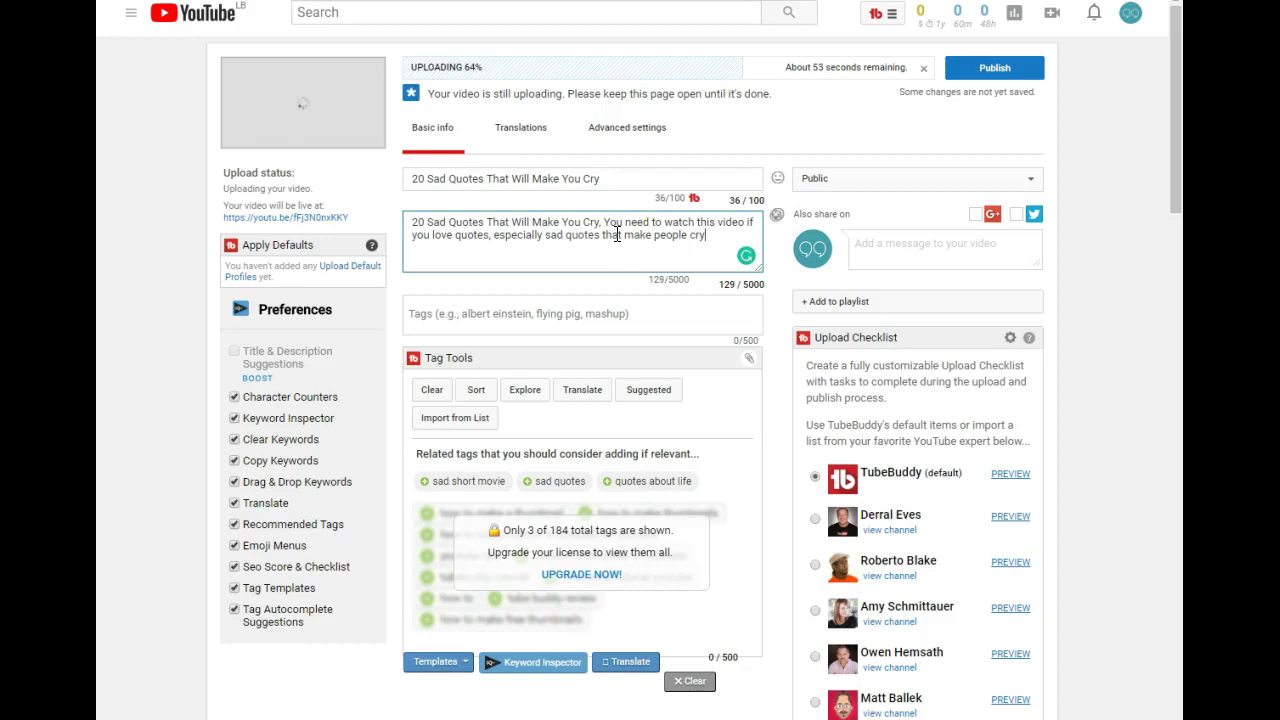
- Add ". Quotes are words that feed your brain, crying is" to the description, correcting the misspelled "ffed" to "feed"
{"action": "type", "text": " . Quotes are words that ffed you"}
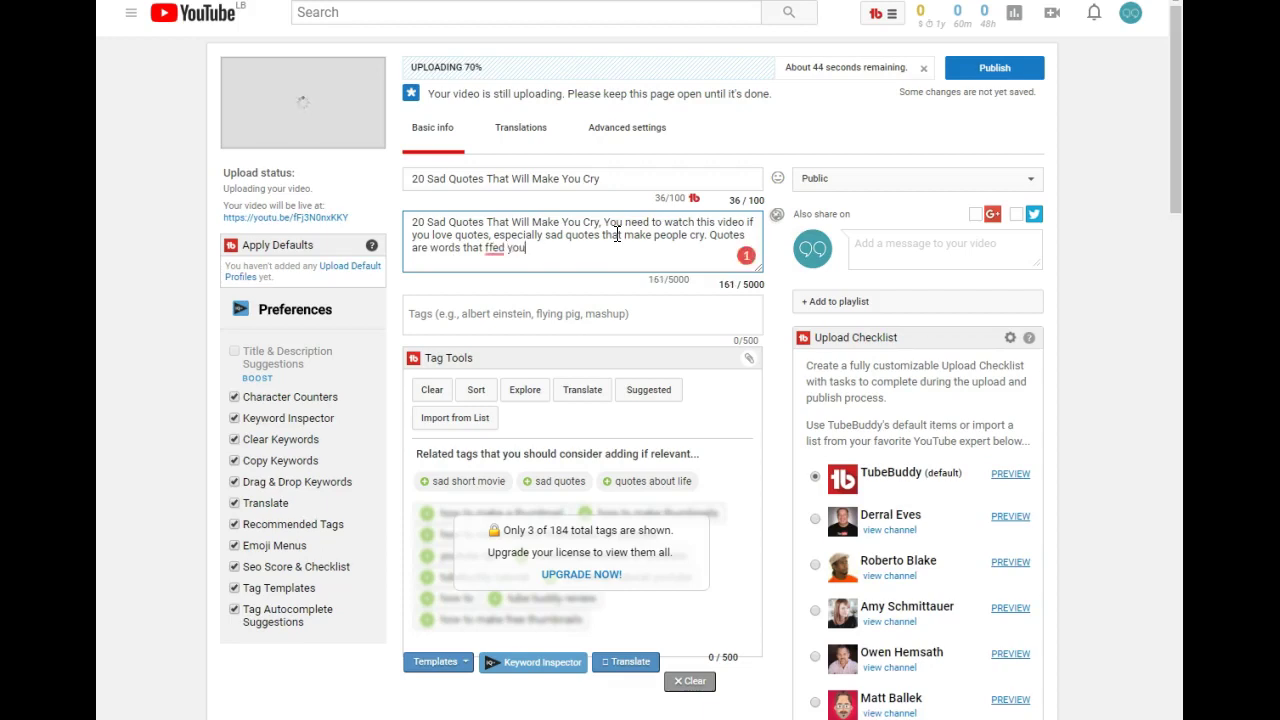
{"action": "key", "text": "BackSpace"}
{"action": "type", "text": "r brain, crying is"}
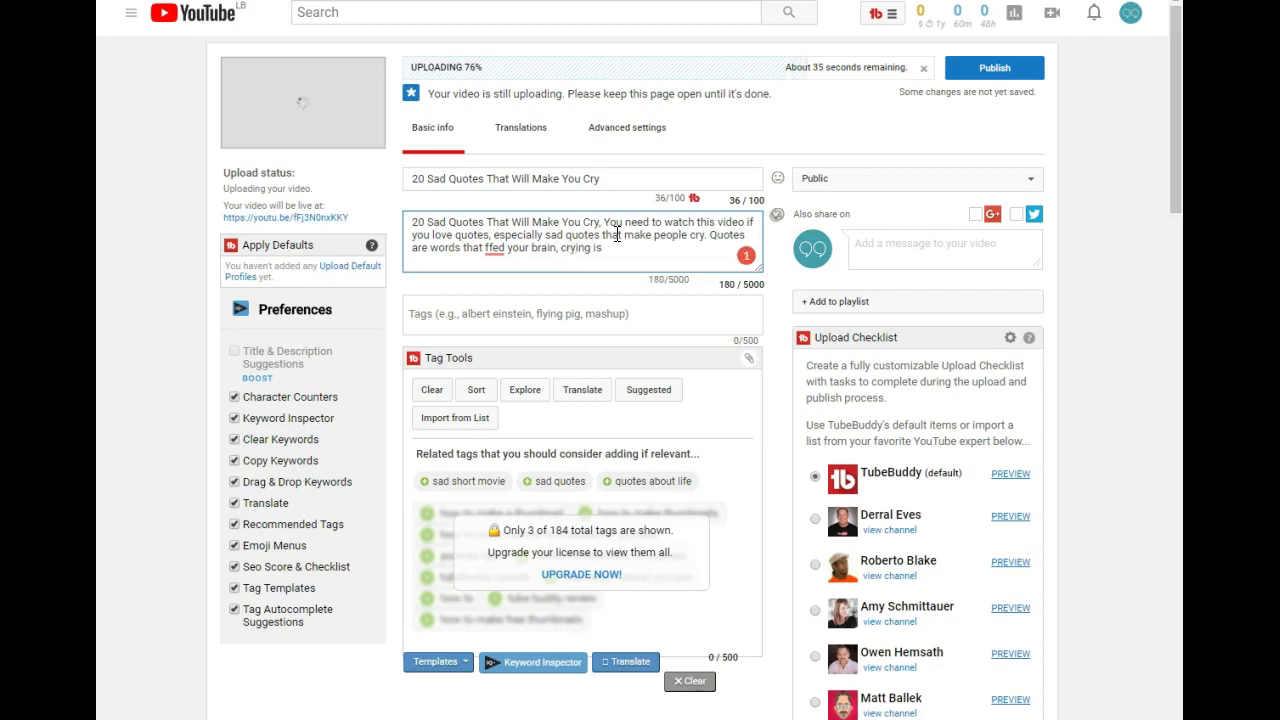
{"action": "right_click", "coordinate": [490, 252]}
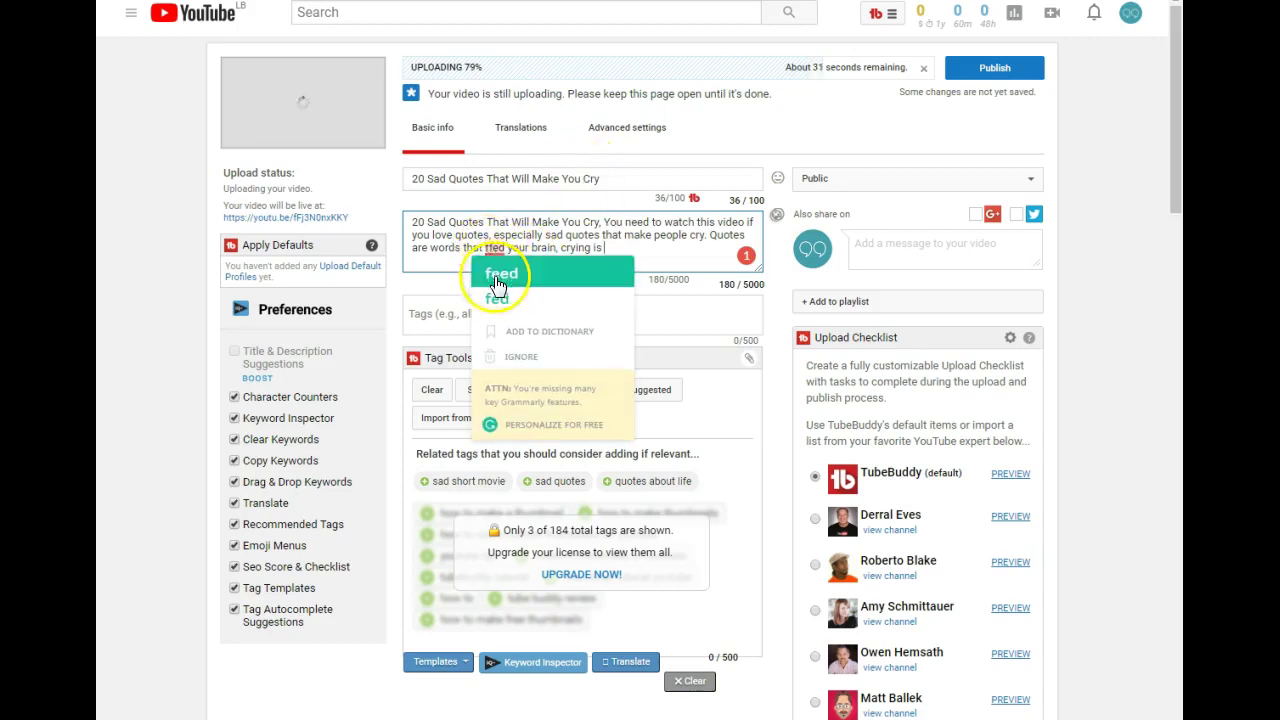
{"action": "left_click", "coordinate": [500, 271]}
{"action": "left_click", "coordinate": [614, 253]}
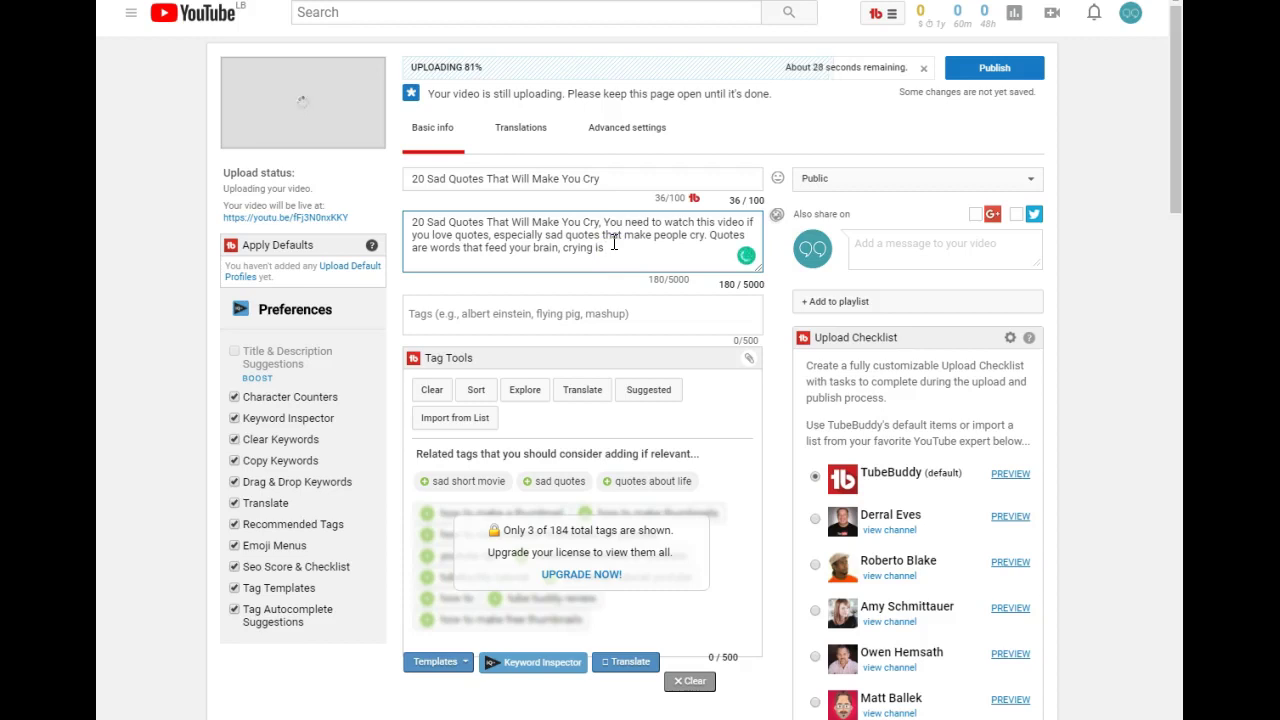
- Finish the description's sentence with "a cure even yoga experts recommend it." and start a new paragraph after a blank line
{"action": "type", "text": "a cure even yoga experts re"}
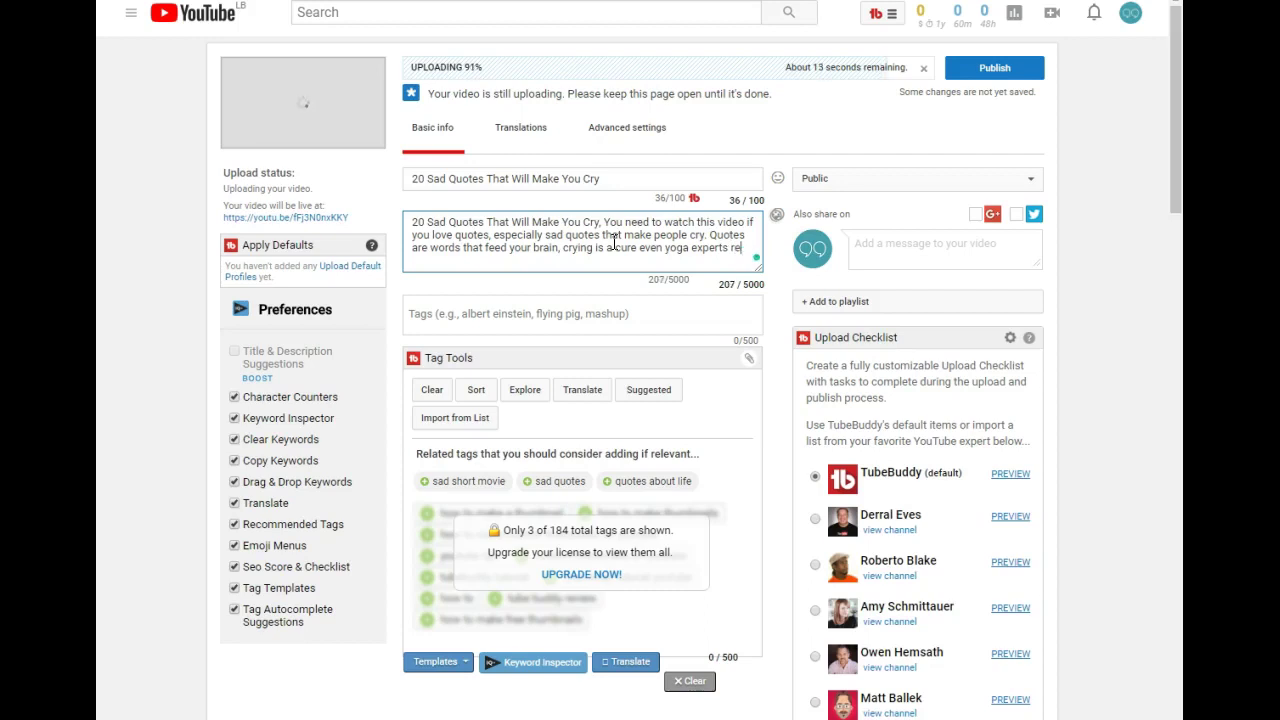
{"action": "type", "text": "commend it."}
{"action": "key", "text": "Return"}
{"action": "key", "text": "Return"}
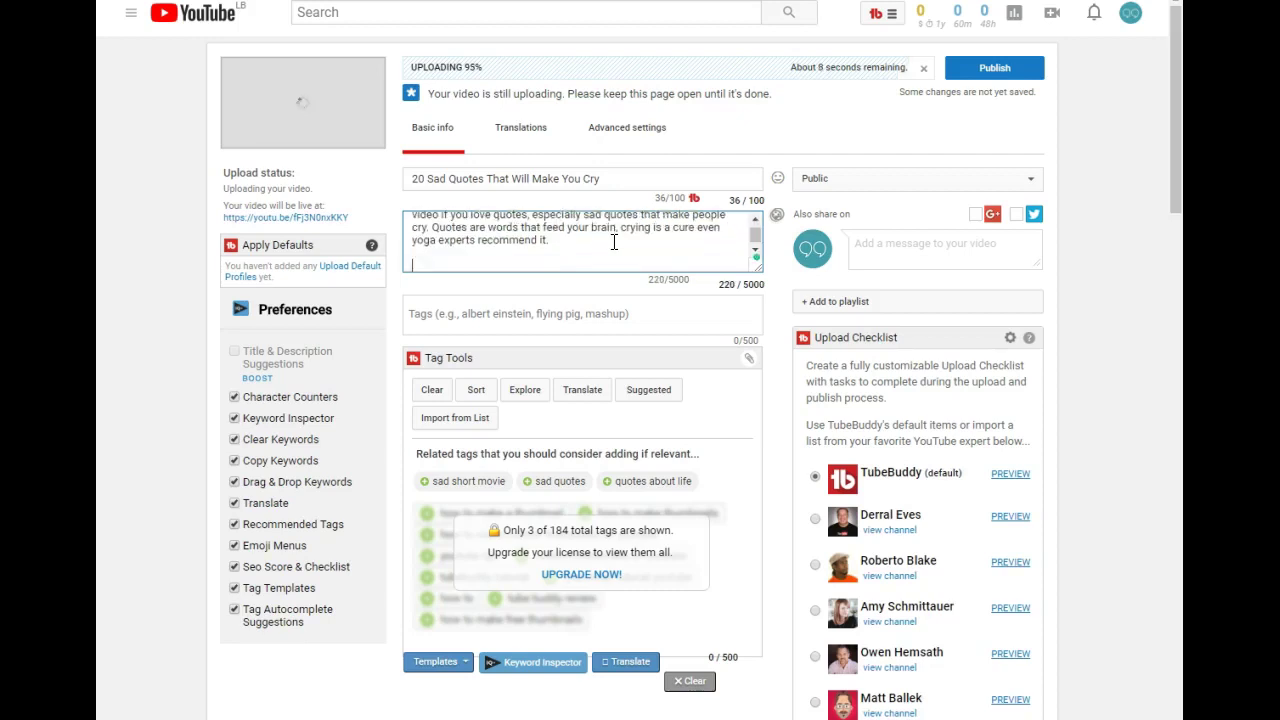
- Write "if you are up for a good cry, you need to watch this sad quotes video" as the description's second paragraph
{"action": "type", "text": "If you are up for a good "}
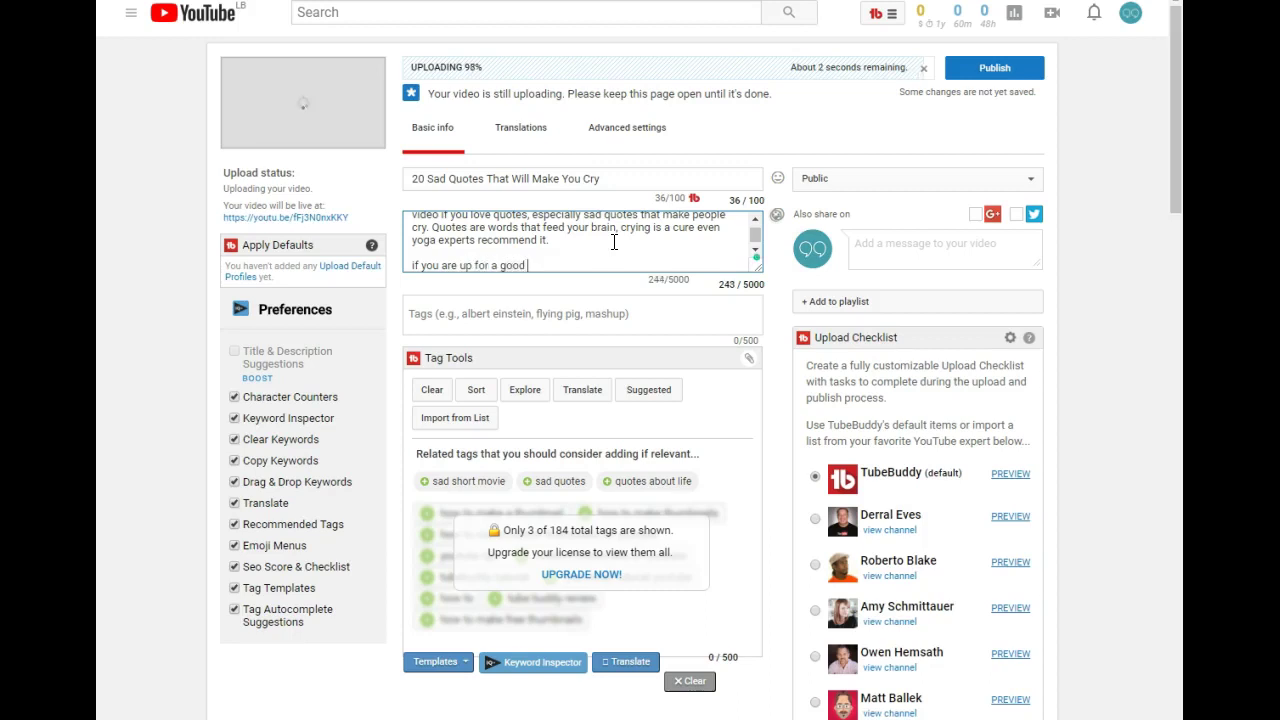
{"action": "type", "text": "cry, you need to wat"}
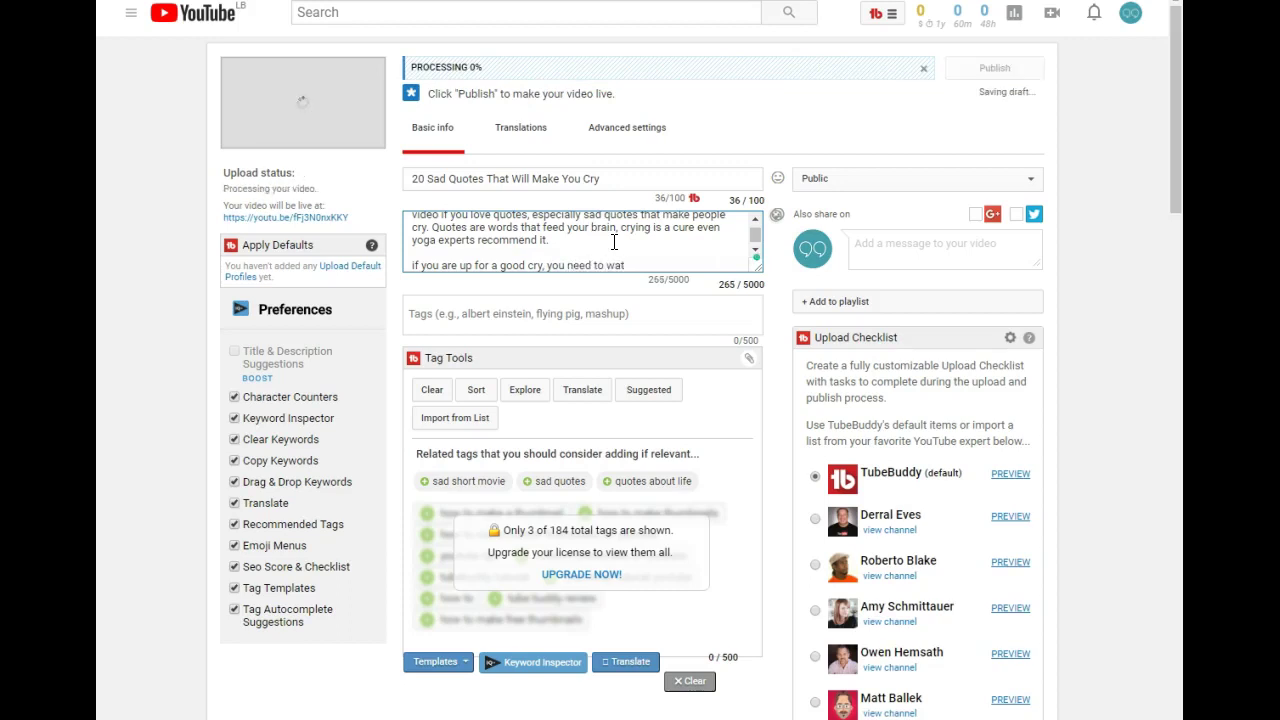
{"action": "type", "text": "ch this sad quotes vide"}
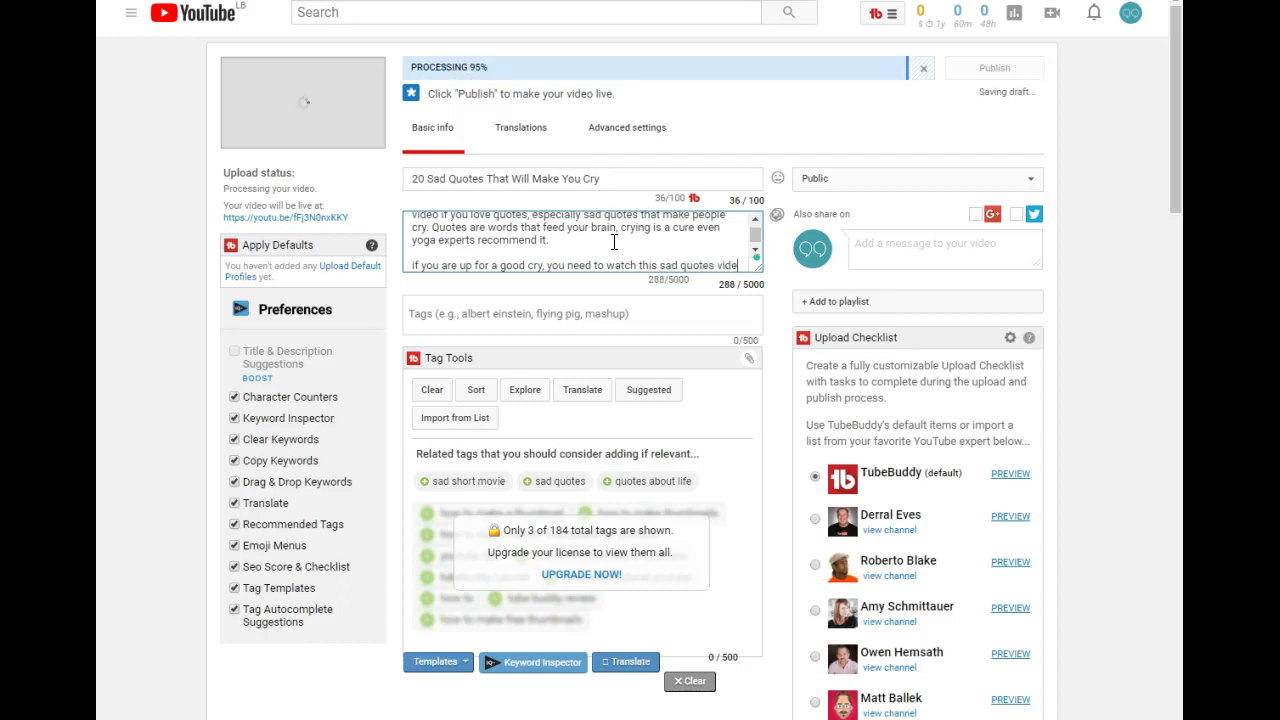
{"action": "type", "text": "o"}
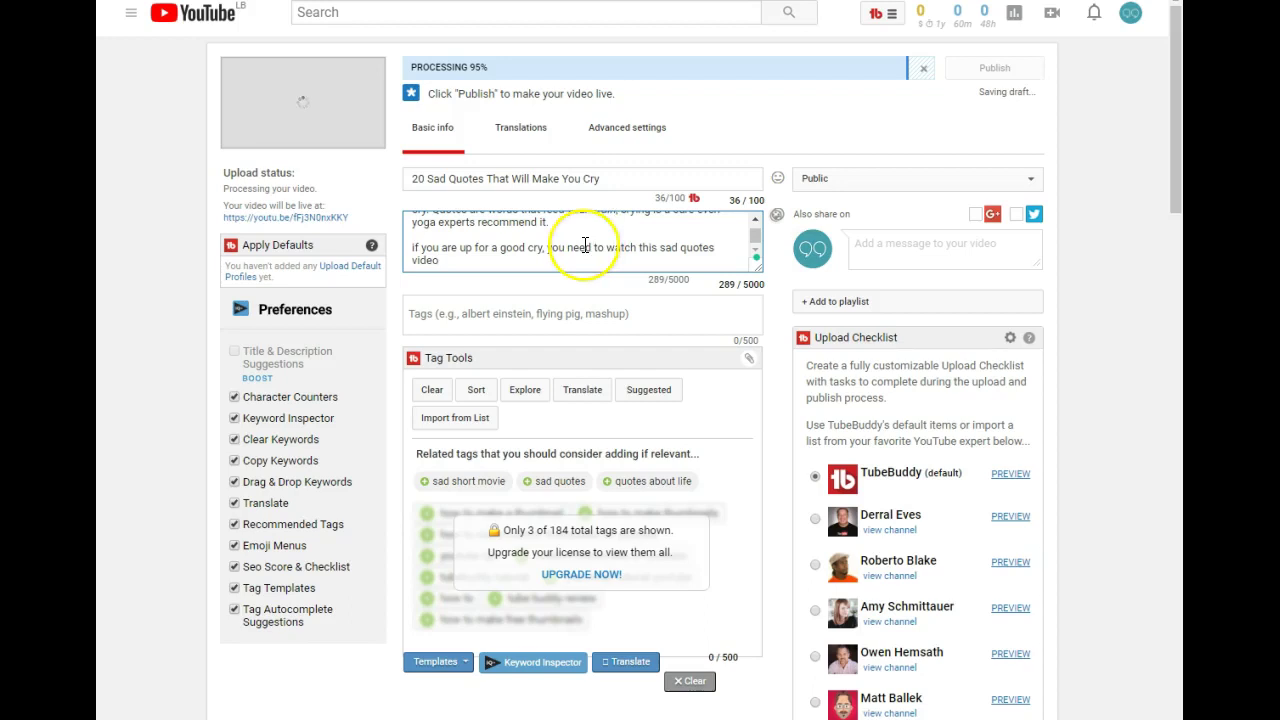
- Enable sharing on Google+ with the message "20 Sad Quotes That Will Make You Cry", copied from the start of the description
{"action": "scroll", "coordinate": [620, 238], "scroll_direction": "up", "scroll_amount": 3}
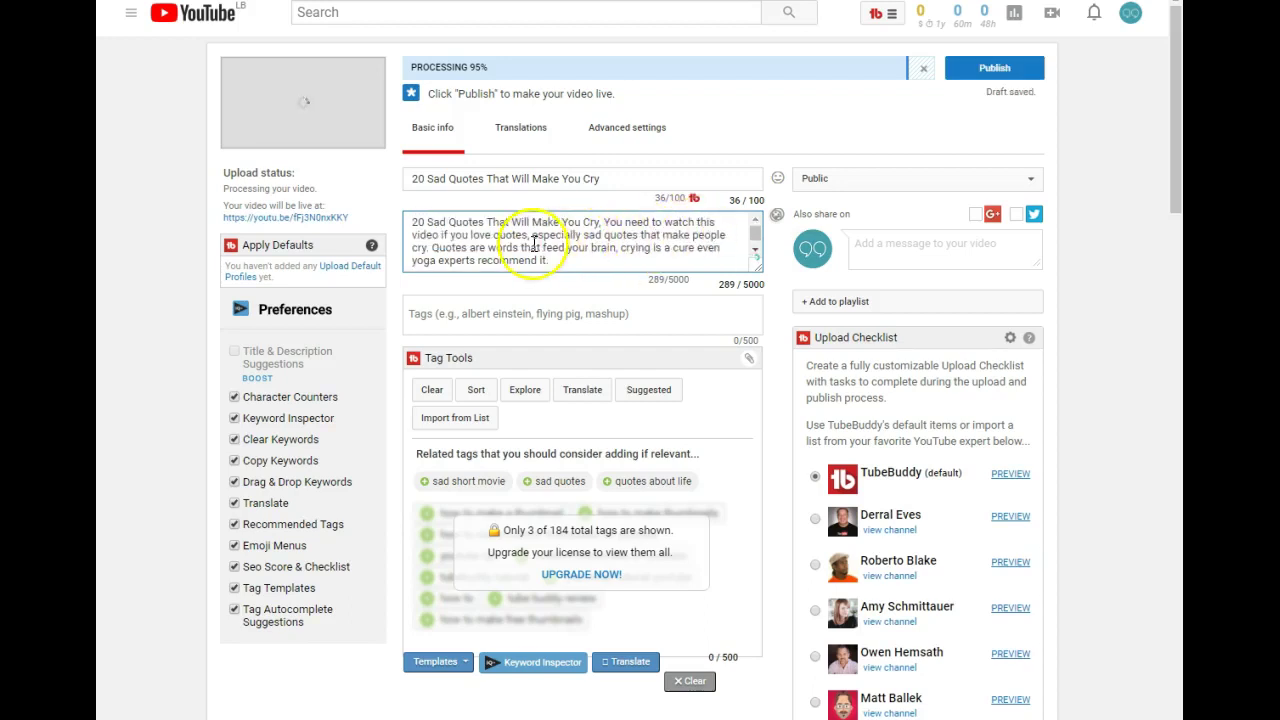
{"action": "left_click_drag", "start_coordinate": [601, 222], "coordinate": [404, 220]}
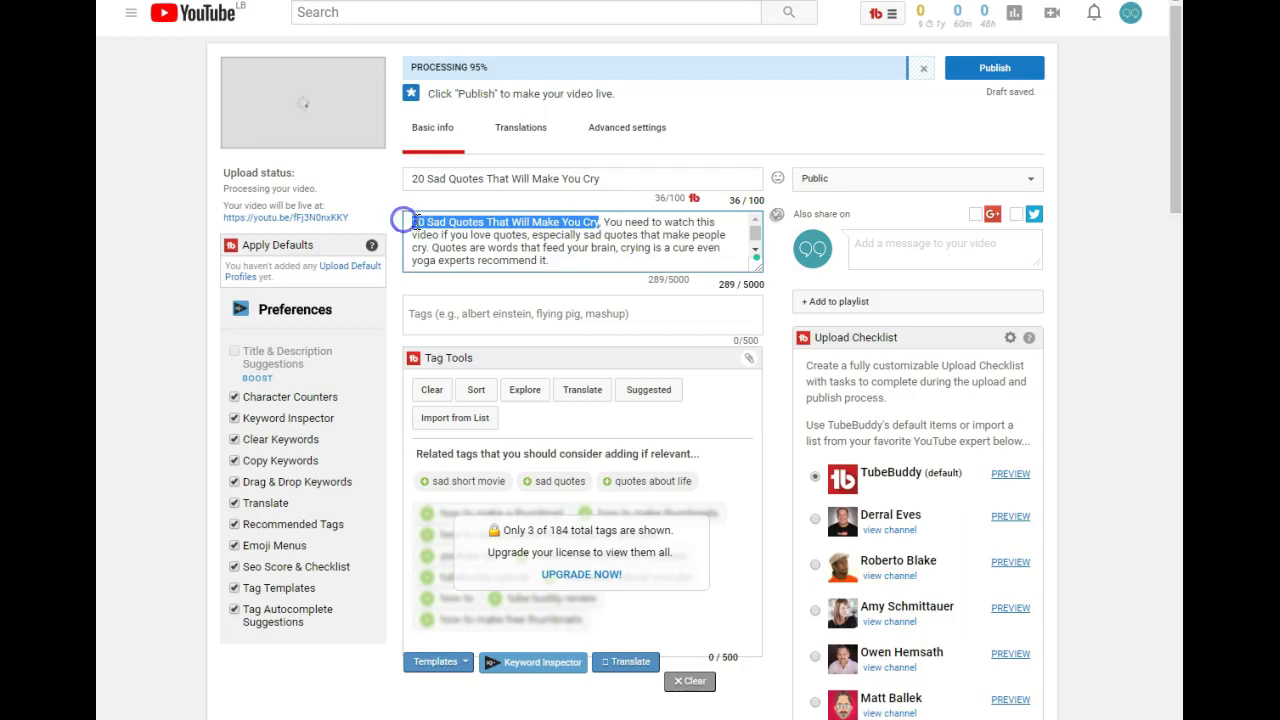
{"action": "right_click", "coordinate": [429, 221]}
{"action": "left_click", "coordinate": [470, 255]}
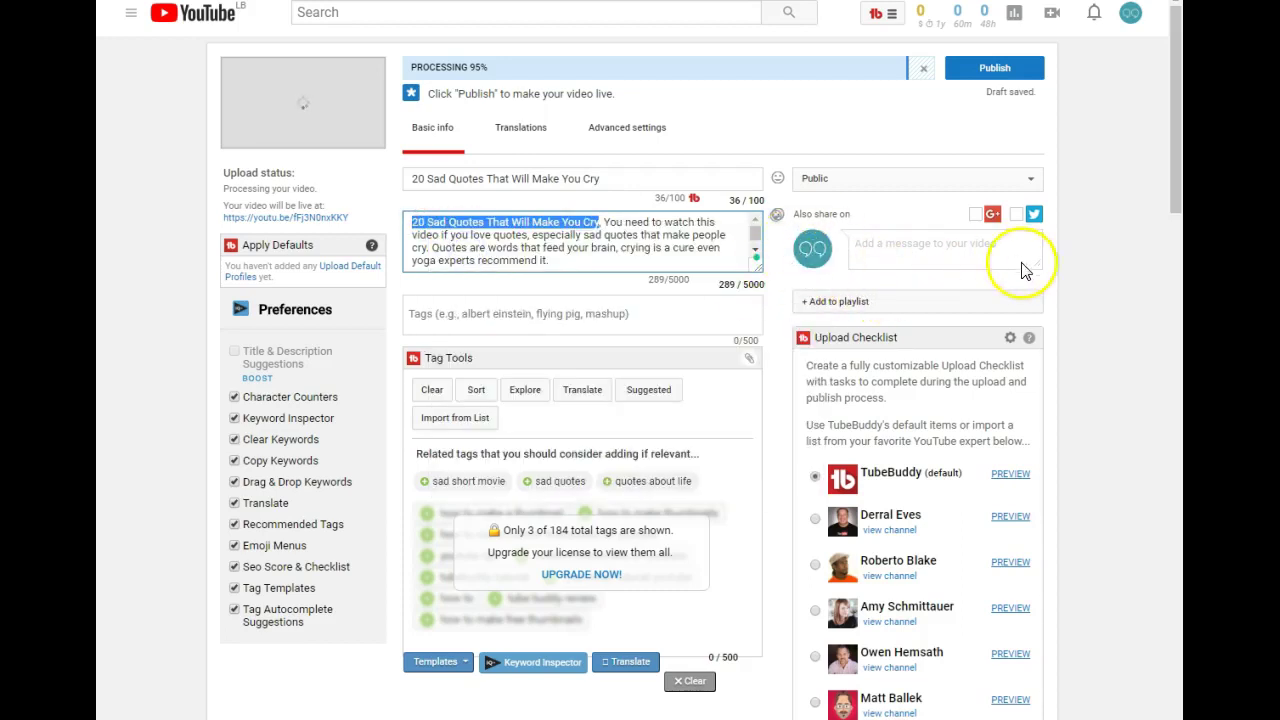
{"action": "left_click", "coordinate": [972, 217]}
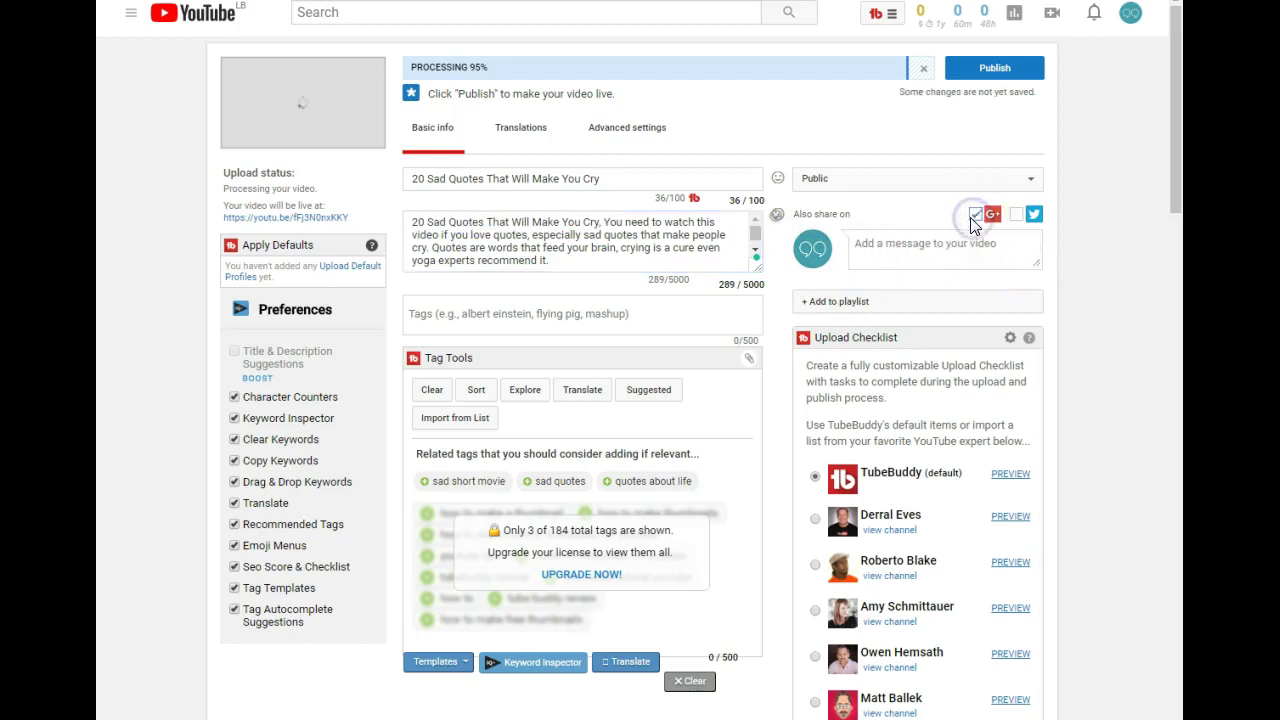
{"action": "left_click", "coordinate": [874, 243]}
{"action": "right_click", "coordinate": [874, 243]}
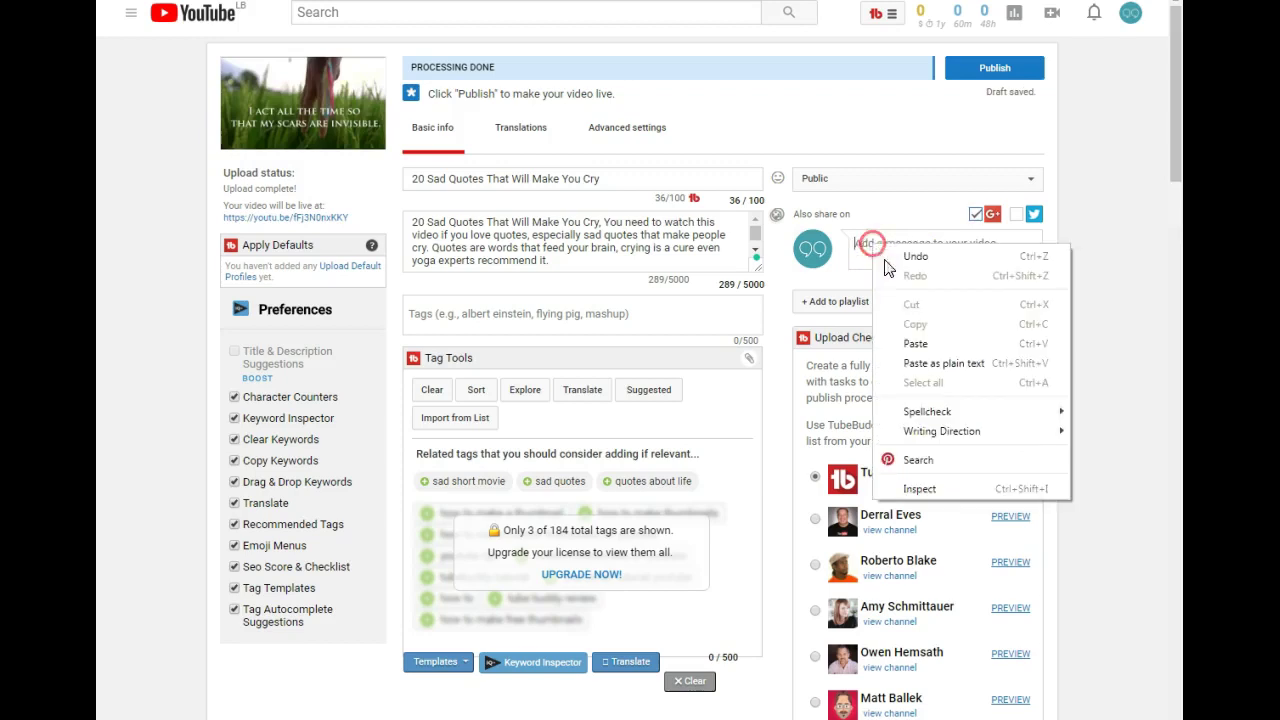
{"action": "left_click", "coordinate": [914, 337]}
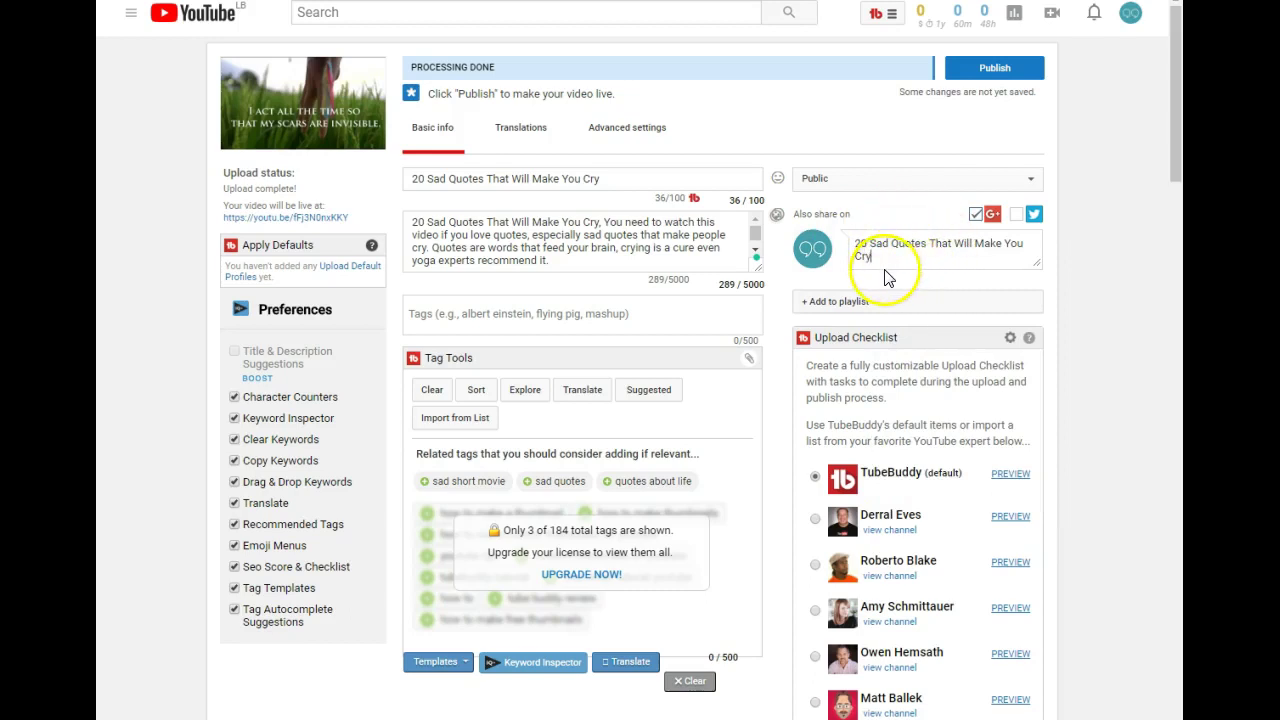
- Add the video to the "Inspirational Quotes" playlist and close the playlist selection
{"action": "left_click", "coordinate": [824, 301]}
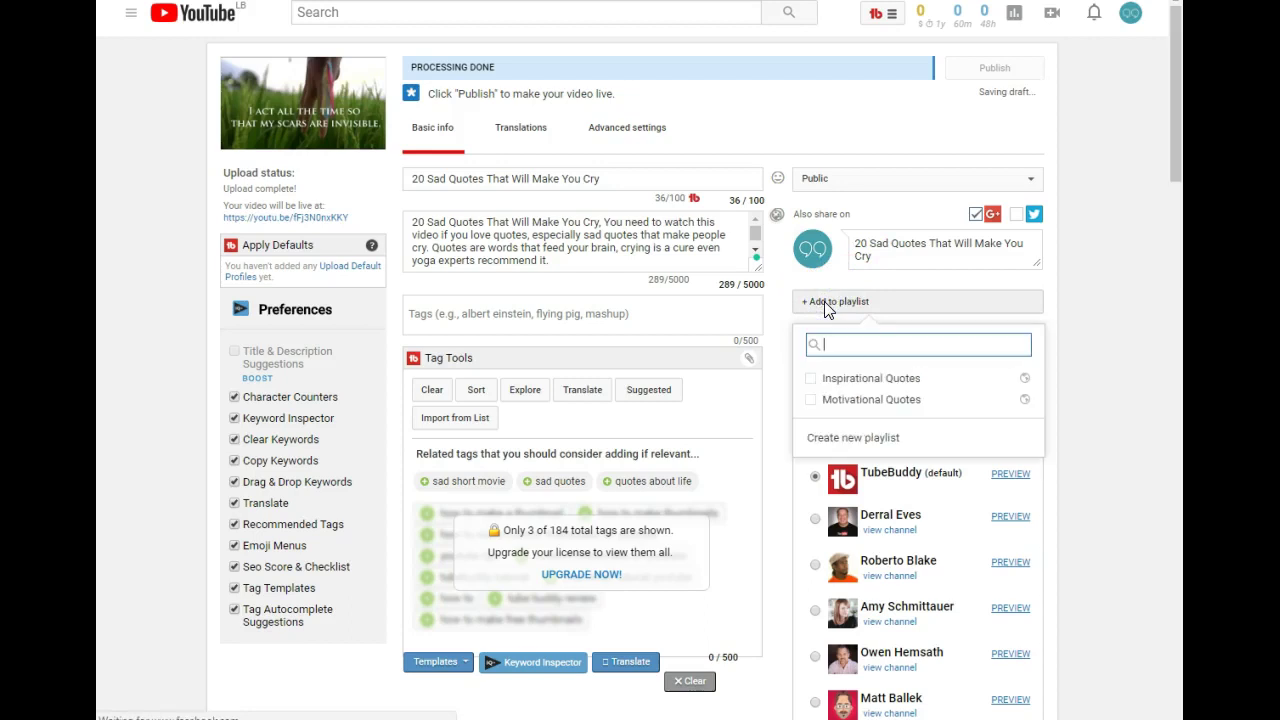
{"action": "left_click", "coordinate": [840, 381]}
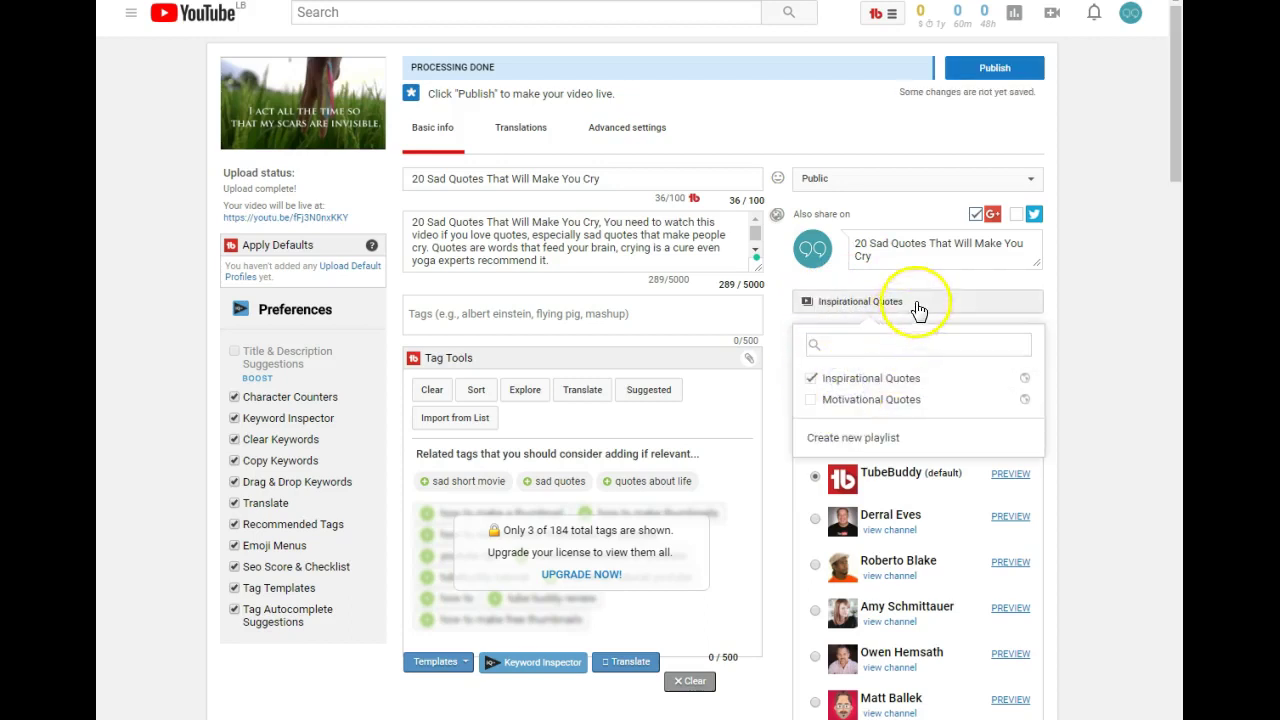
{"action": "left_click", "coordinate": [1113, 291]}
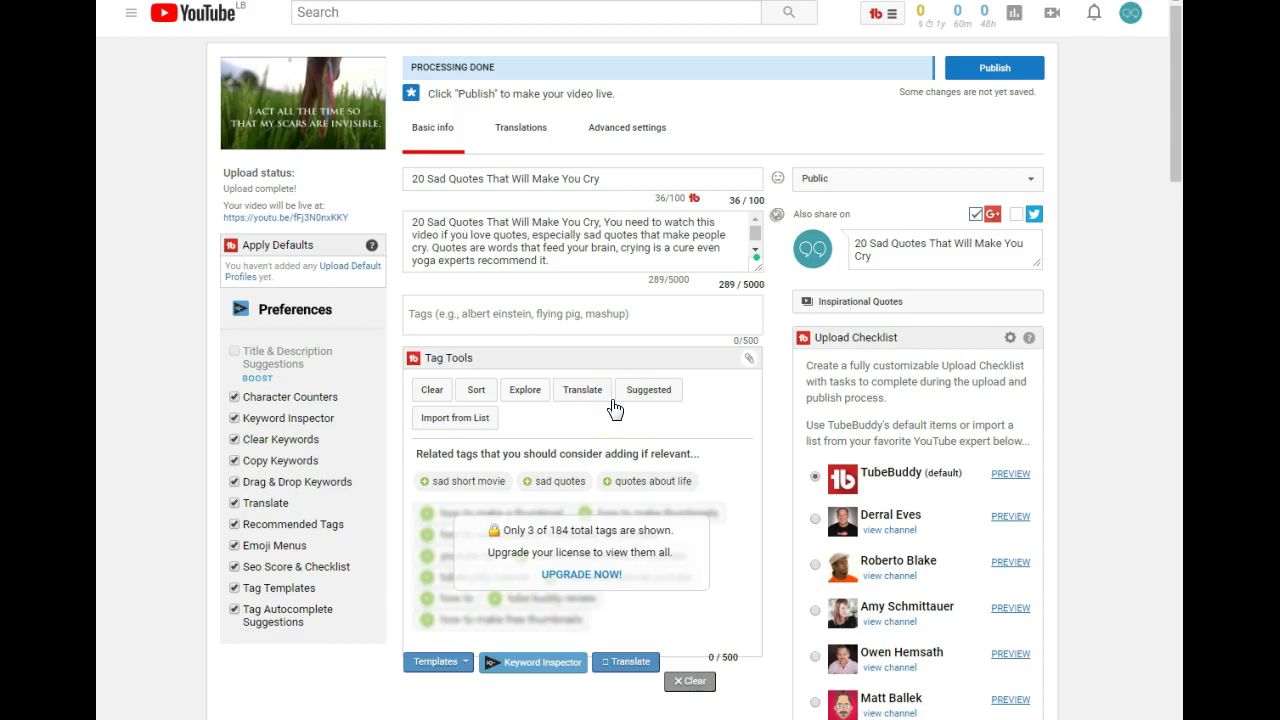
- Add the tags "sad quotes" and "quotes that will make you cry" to the video
{"action": "left_click", "coordinate": [570, 393]}
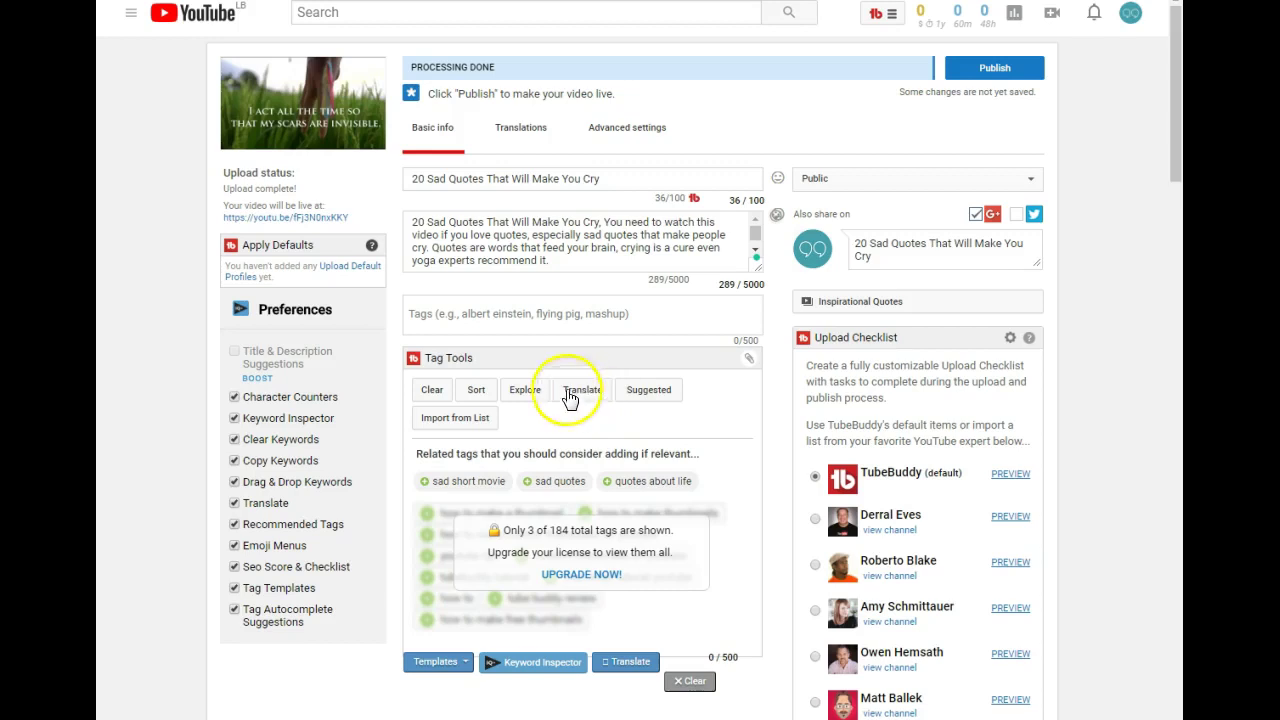
{"action": "left_click", "coordinate": [446, 319]}
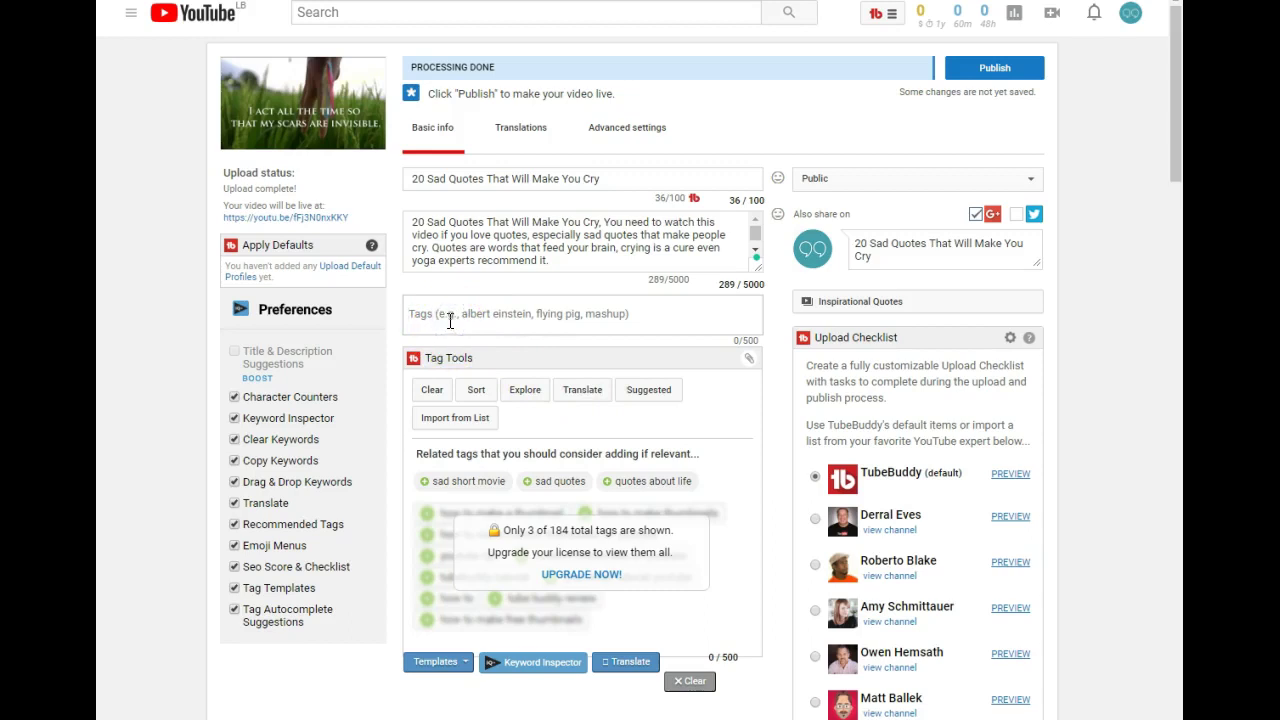
{"action": "type", "text": "sad quotes"}
{"action": "key", "text": "Return"}
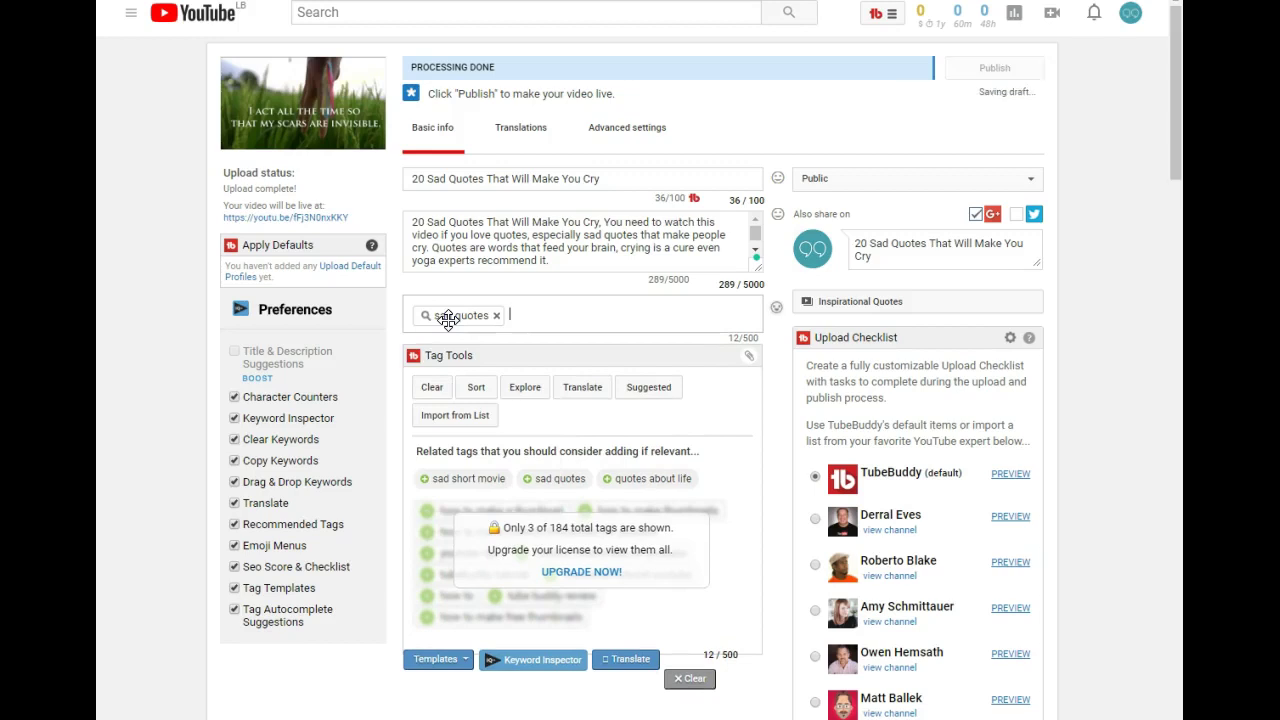
{"action": "type", "text": "quotes "}
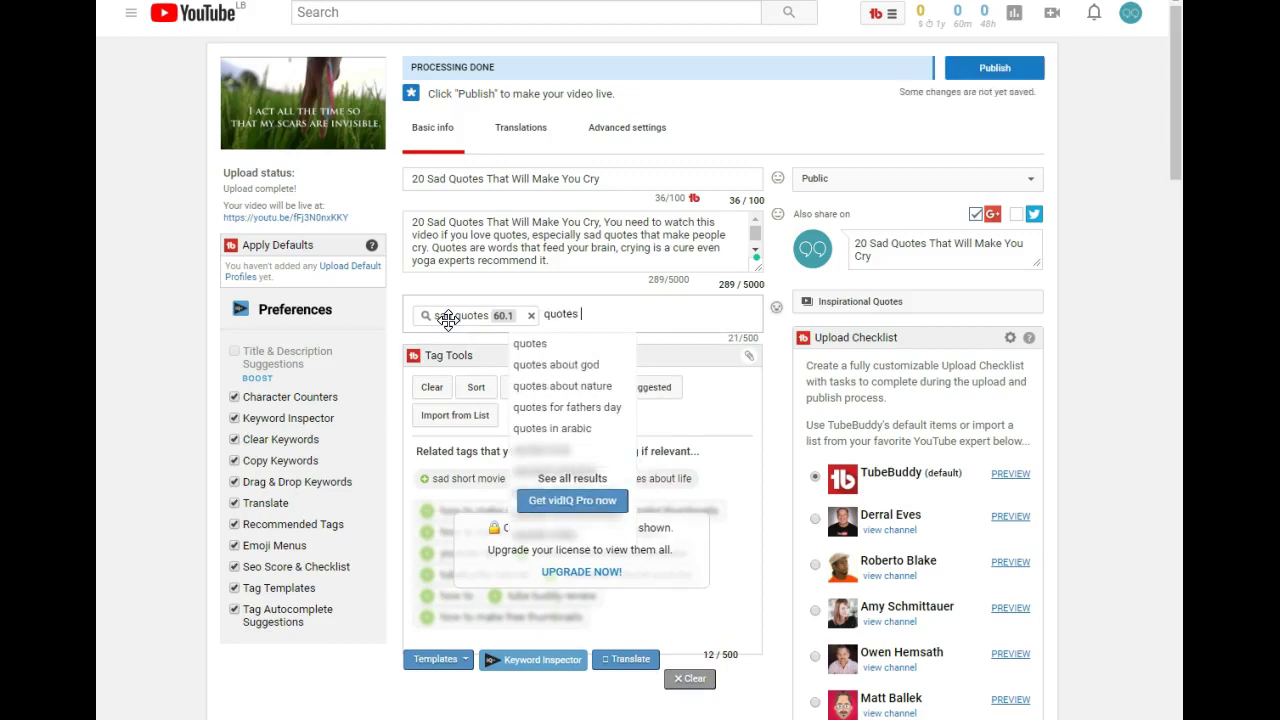
{"action": "type", "text": "that will m"}
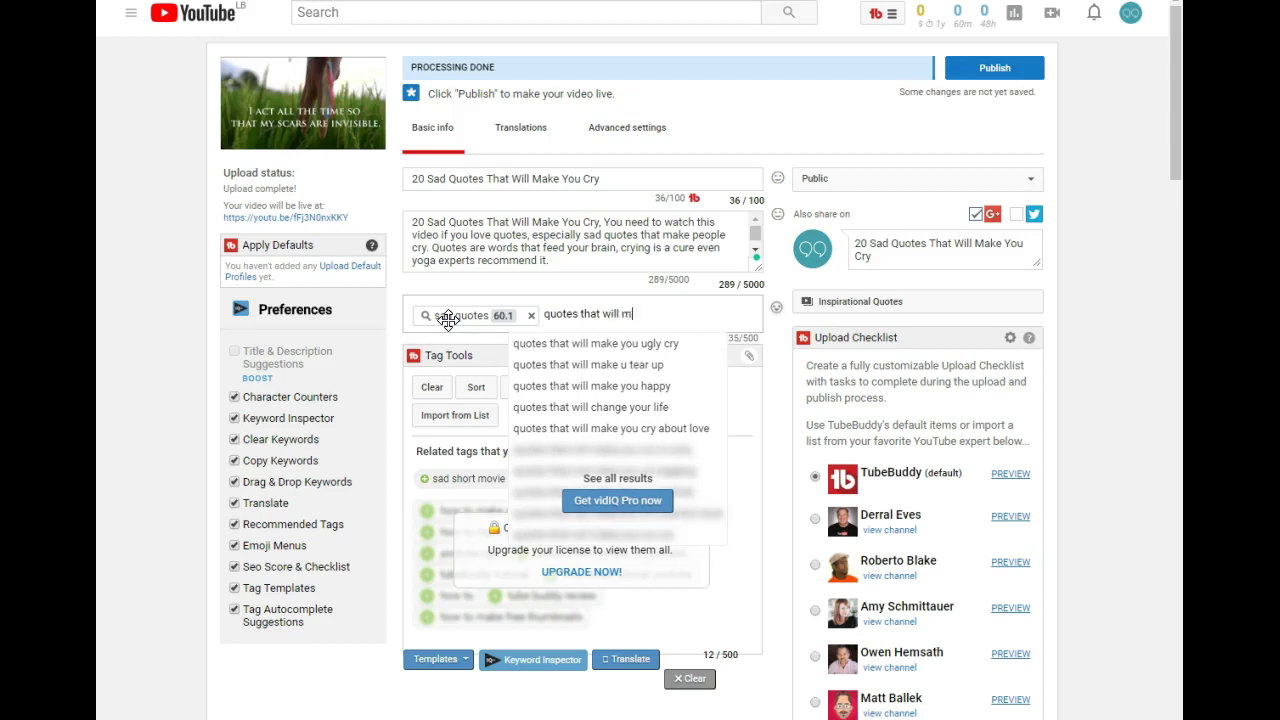
{"action": "type", "text": "ake you cry"}
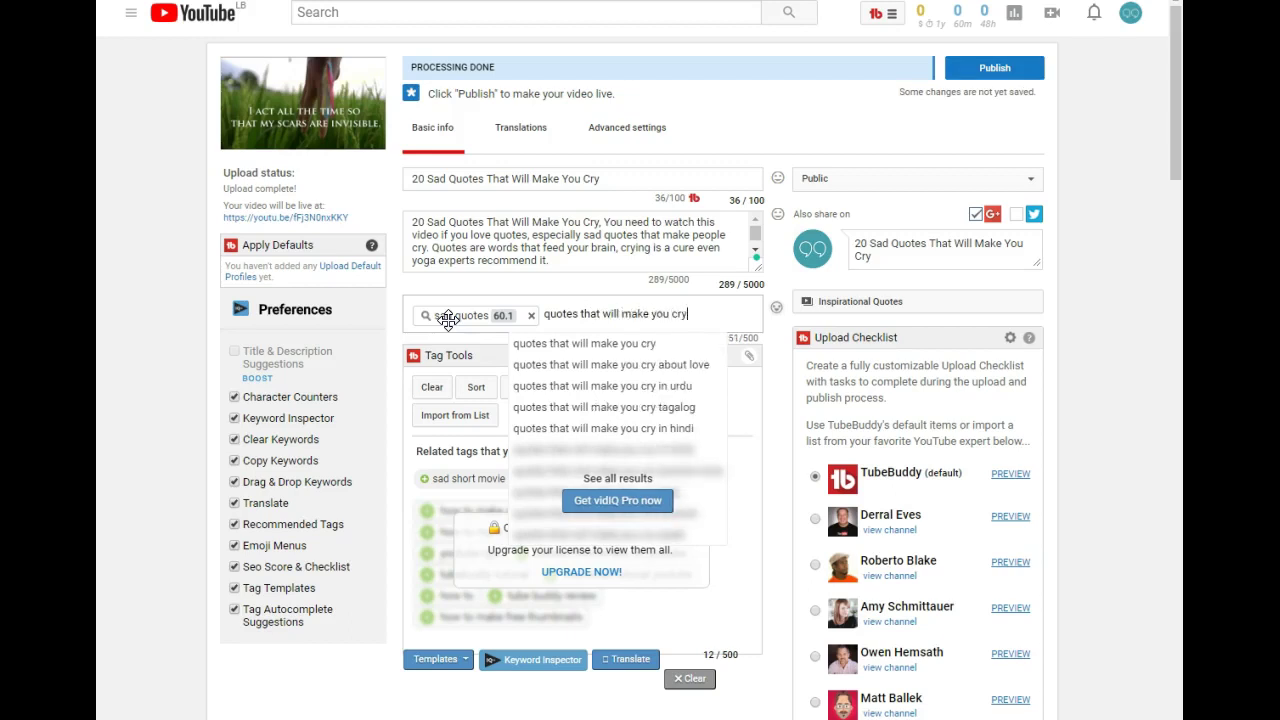
{"action": "key", "text": "Return"}
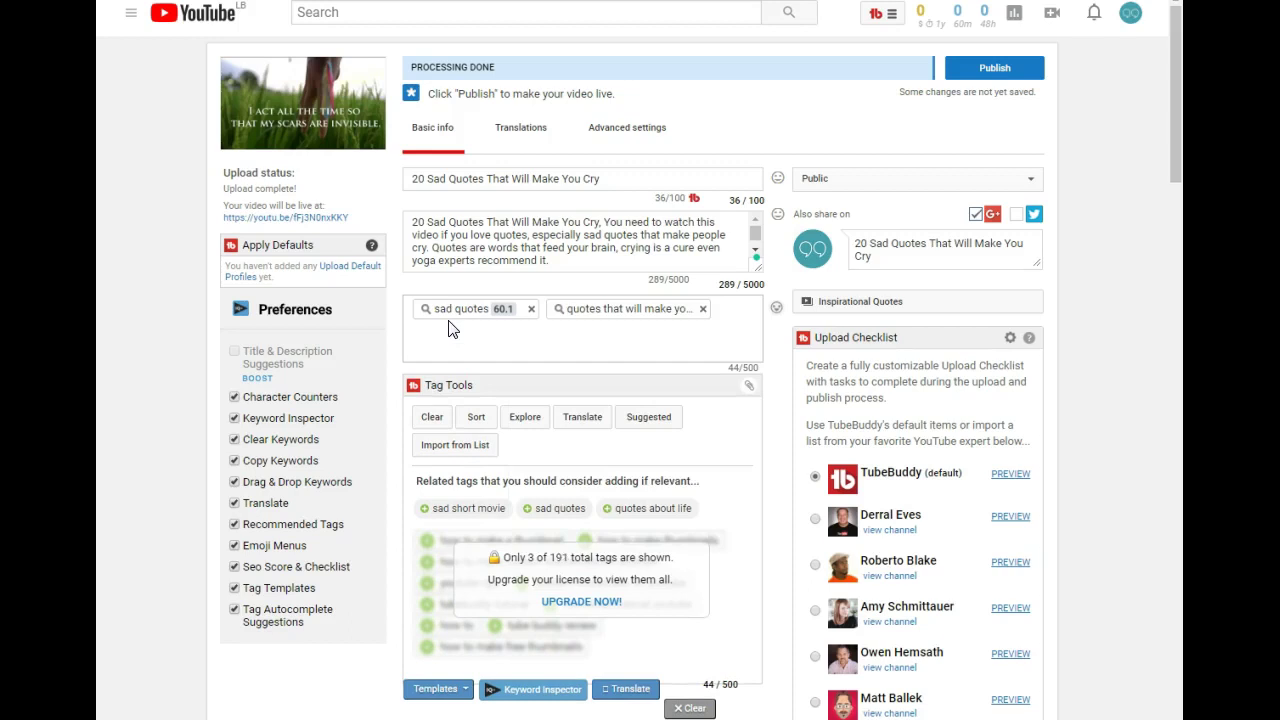
{"action": "left_click", "coordinate": [523, 333]}
{"action": "left_click", "coordinate": [518, 347]}
{"action": "left_click", "coordinate": [520, 350]}
{"action": "left_click", "coordinate": [586, 340]}
{"action": "left_click", "coordinate": [637, 337]}
- Add vidIQ's recommended tags "quotes", "love quotes" and "quotes about life", plus "sayings" and "life quotes" from the related video
{"action": "scroll", "coordinate": [535, 420], "scroll_direction": "down", "scroll_amount": 20}
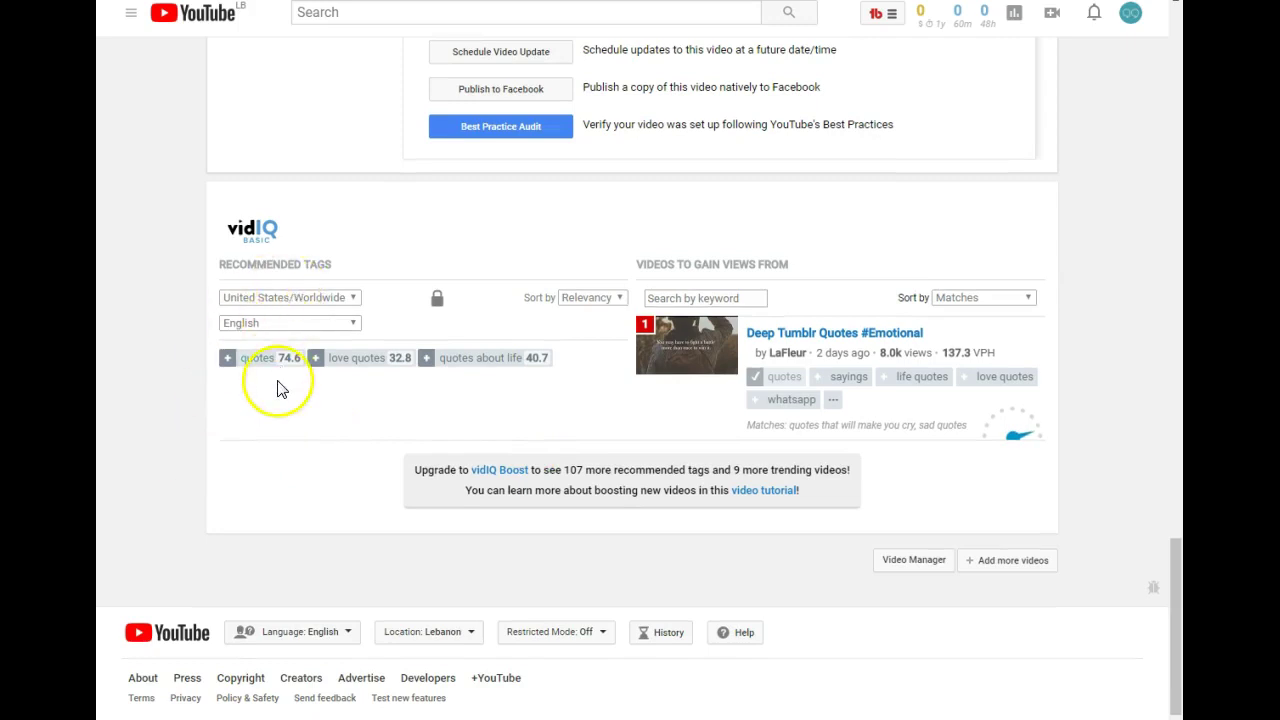
{"action": "mouse_move", "coordinate": [387, 372]}
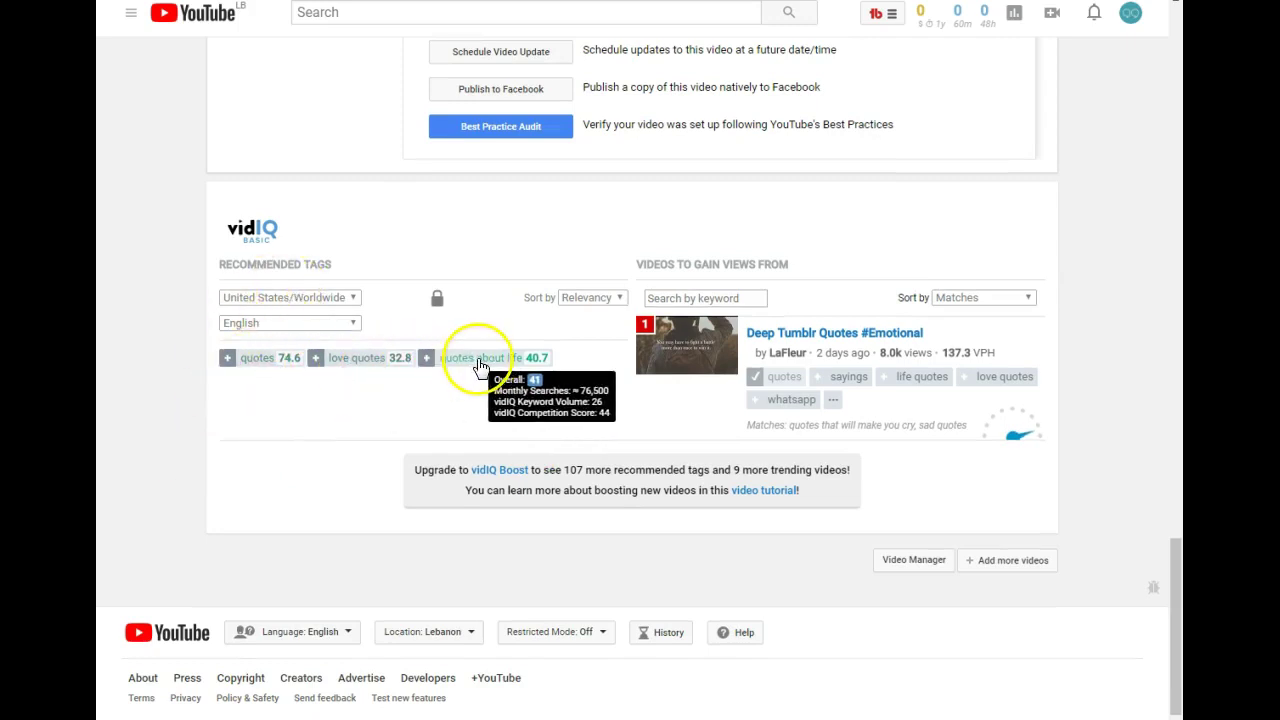
{"action": "mouse_move", "coordinate": [786, 387]}
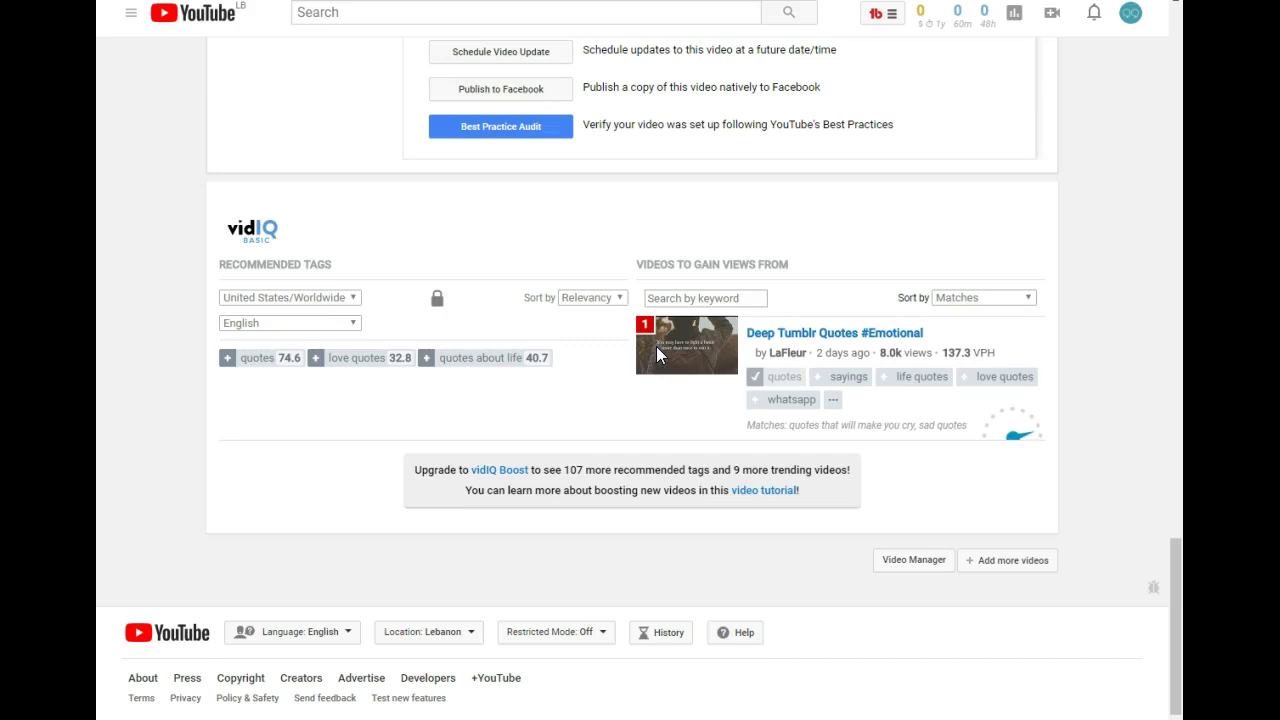
{"action": "left_click", "coordinate": [228, 358]}
{"action": "left_click", "coordinate": [315, 358]}
{"action": "left_click", "coordinate": [427, 358]}
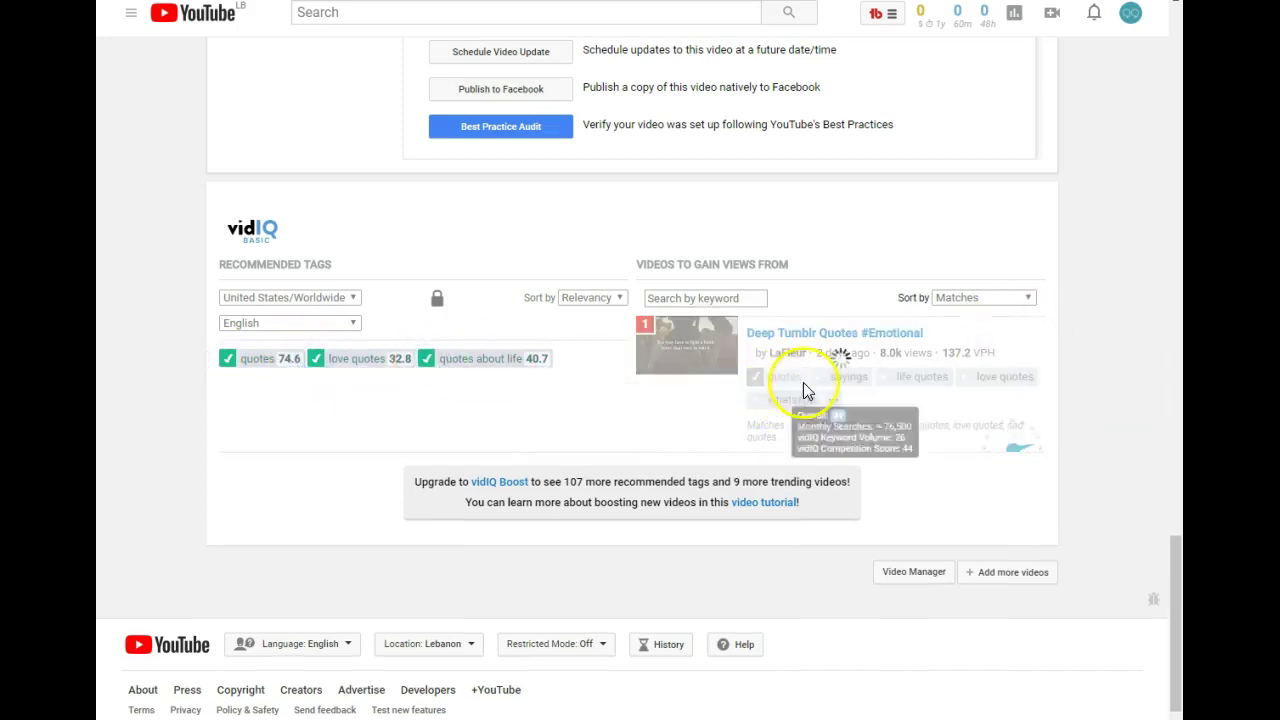
{"action": "left_click", "coordinate": [816, 379]}
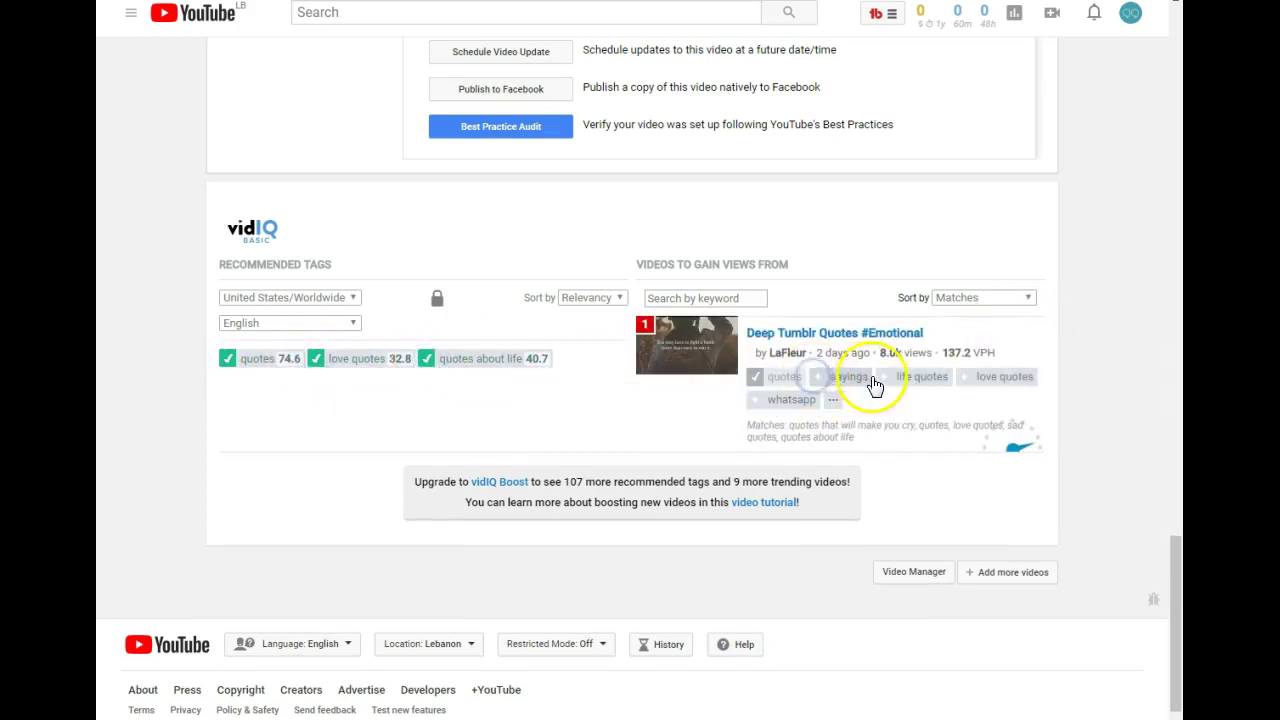
{"action": "left_click", "coordinate": [885, 380]}
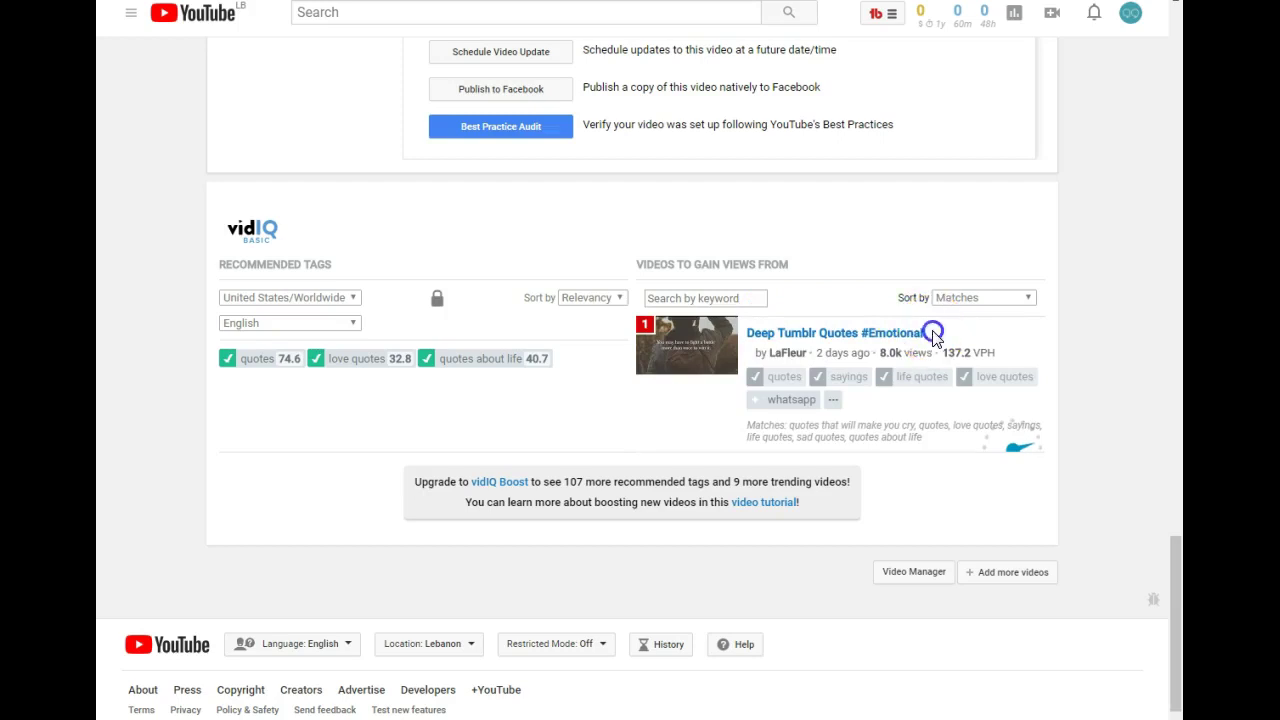
- Copy the related video's title "Deep Tumblr Quotes #Emotional" and add it to the video's tags
{"action": "left_click_drag", "start_coordinate": [927, 332], "coordinate": [782, 336]}
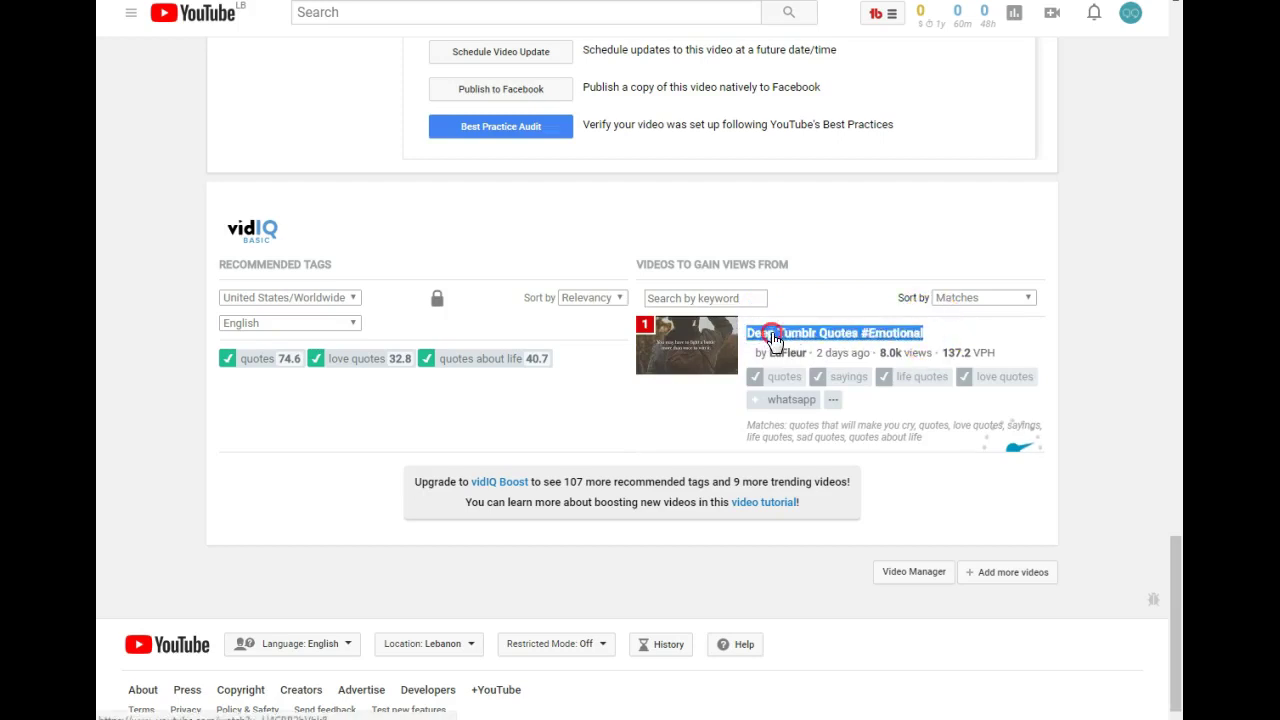
{"action": "right_click", "coordinate": [773, 340]}
{"action": "left_click", "coordinate": [812, 432]}
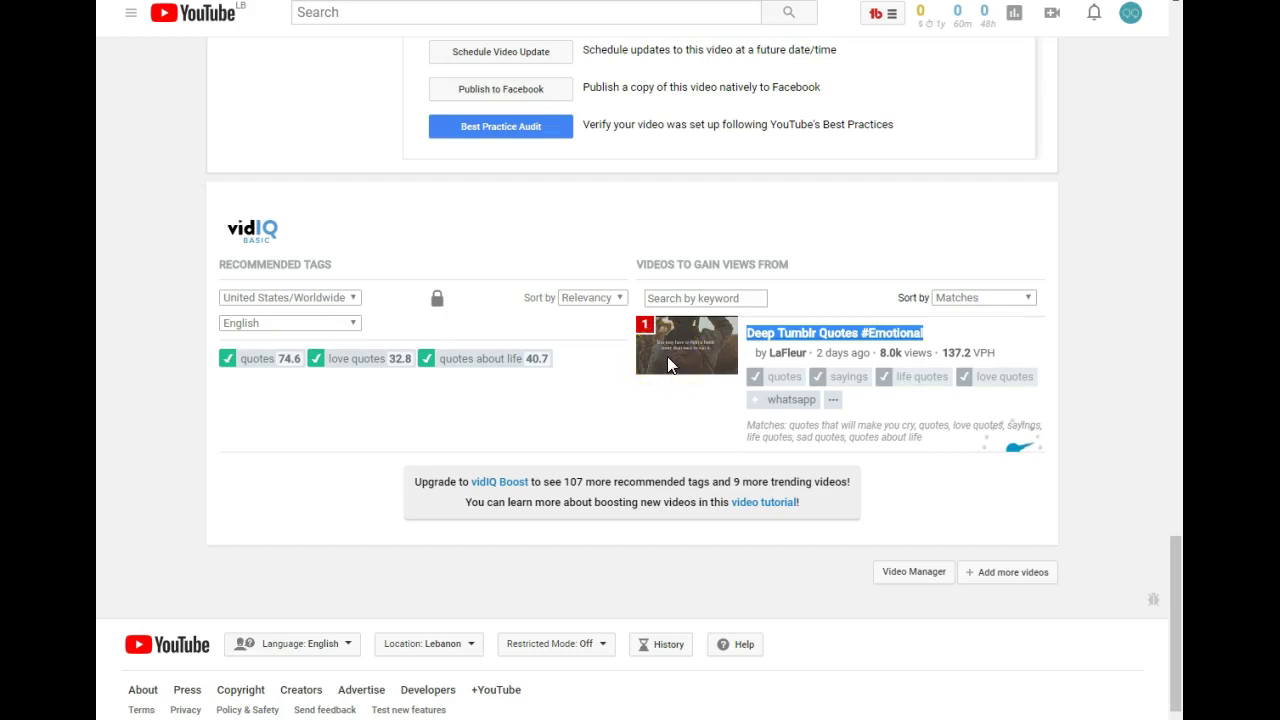
{"action": "scroll", "coordinate": [667, 356], "scroll_direction": "up", "scroll_amount": 15}
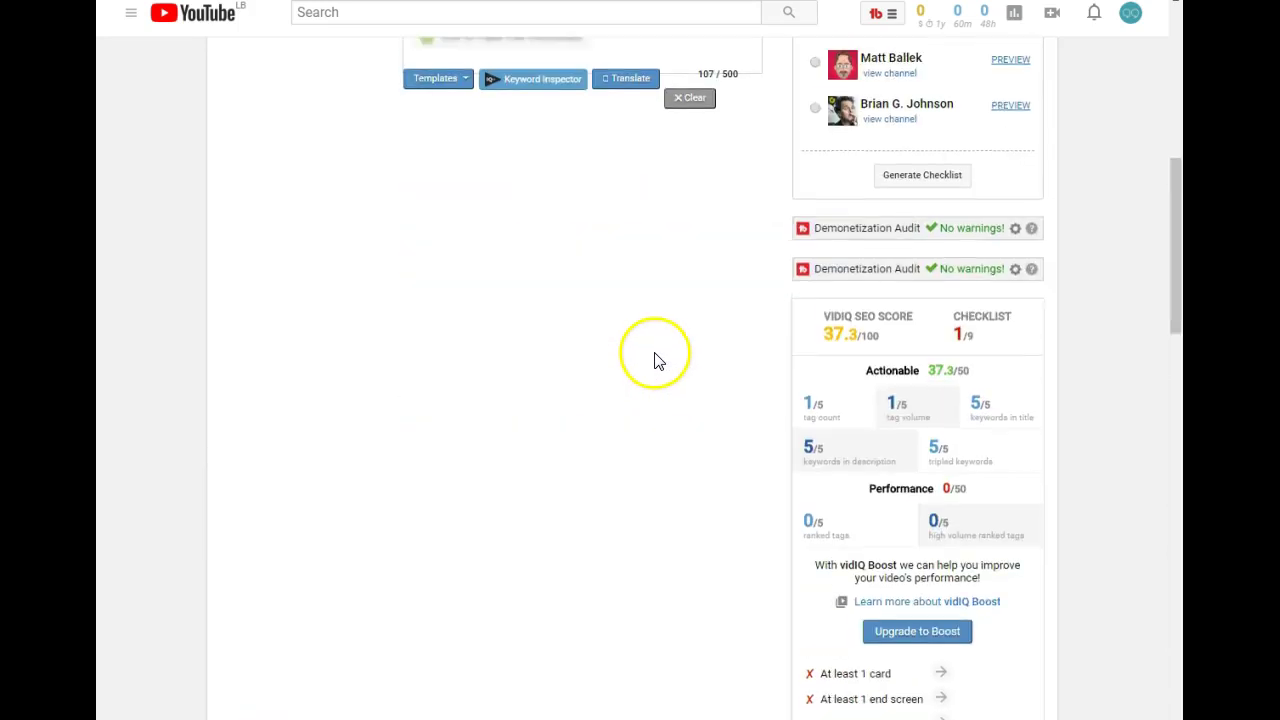
{"action": "scroll", "coordinate": [650, 350], "scroll_direction": "up", "scroll_amount": 6}
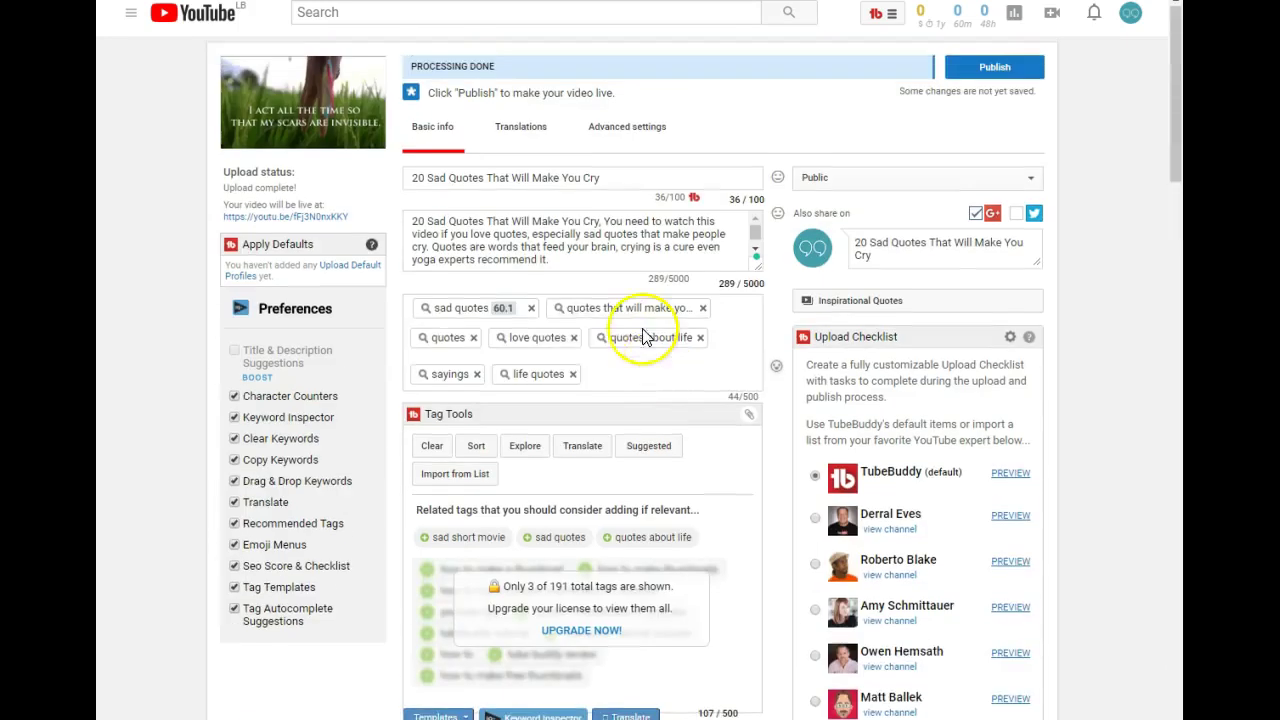
{"action": "right_click", "coordinate": [616, 375]}
{"action": "left_click", "coordinate": [649, 477]}
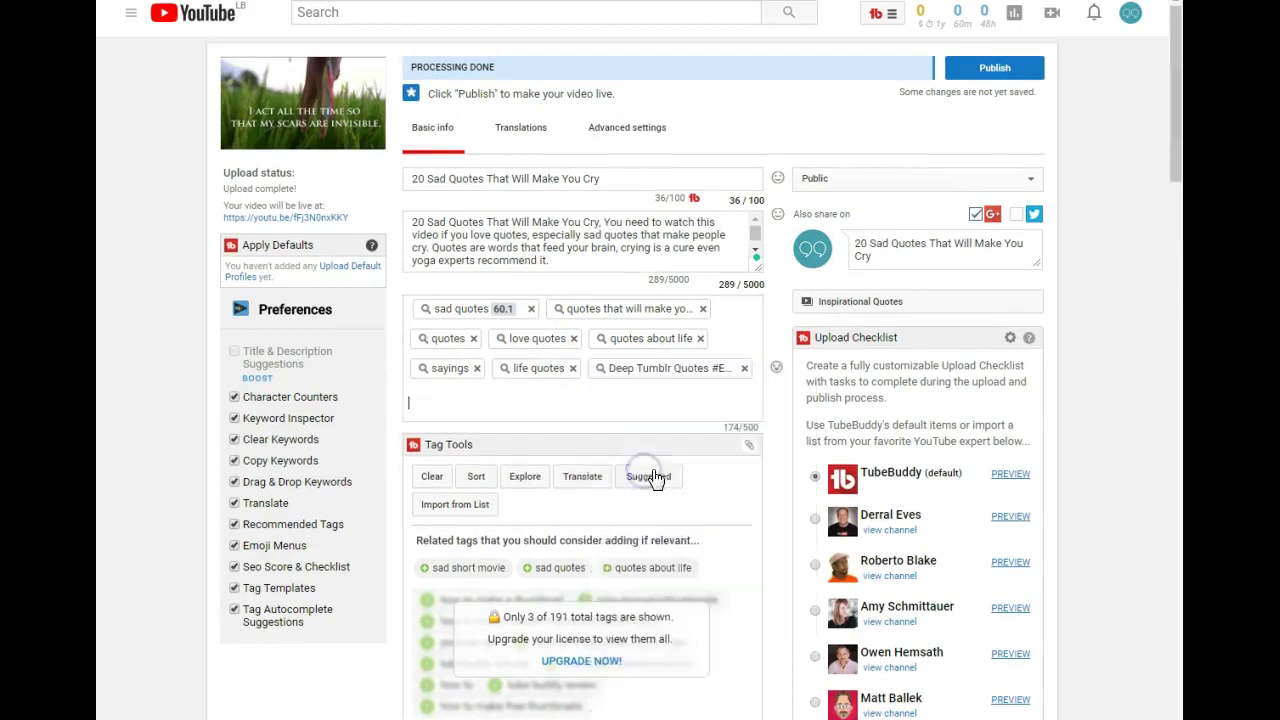
- Copy the related video's channel name "LaFleur" and add it to the video's tags
{"action": "scroll", "coordinate": [660, 490], "scroll_direction": "down", "scroll_amount": 10}
{"action": "scroll", "coordinate": [660, 490], "scroll_direction": "down", "scroll_amount": 10}
{"action": "left_click", "coordinate": [866, 357]}
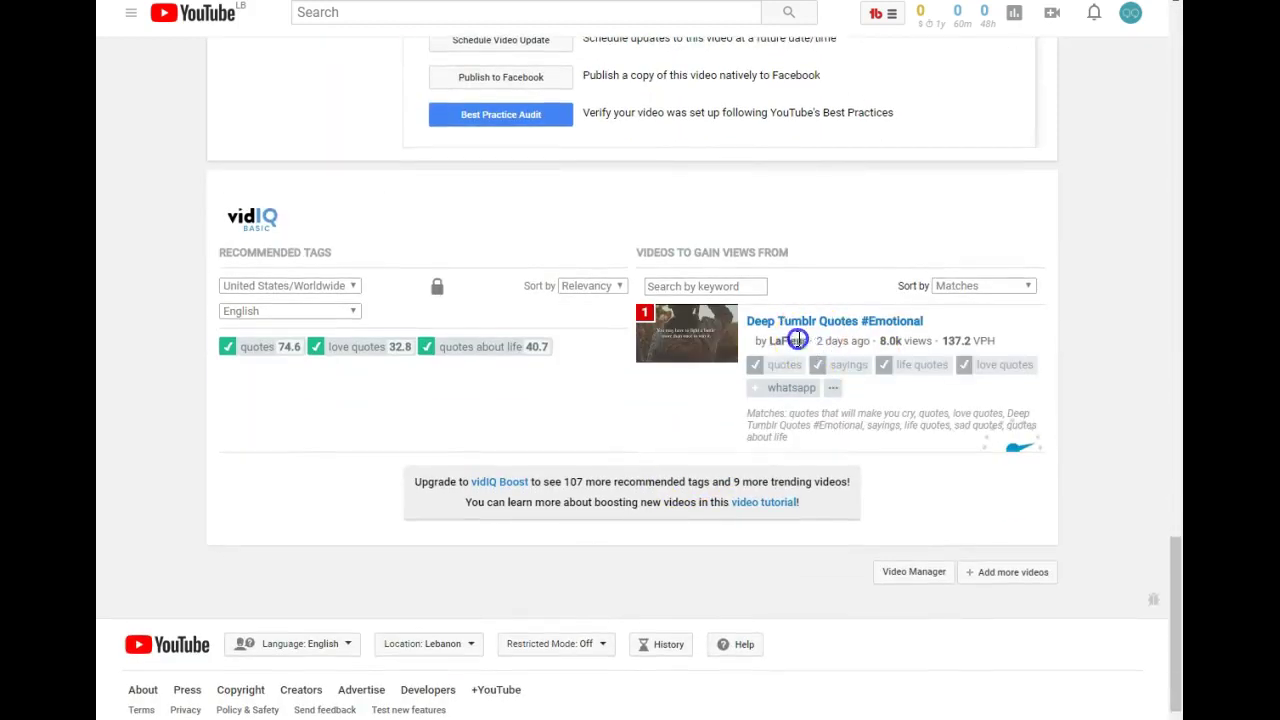
{"action": "right_click", "coordinate": [778, 343]}
{"action": "left_click", "coordinate": [812, 358]}
{"action": "scroll", "coordinate": [543, 271], "scroll_direction": "up", "scroll_amount": 10}
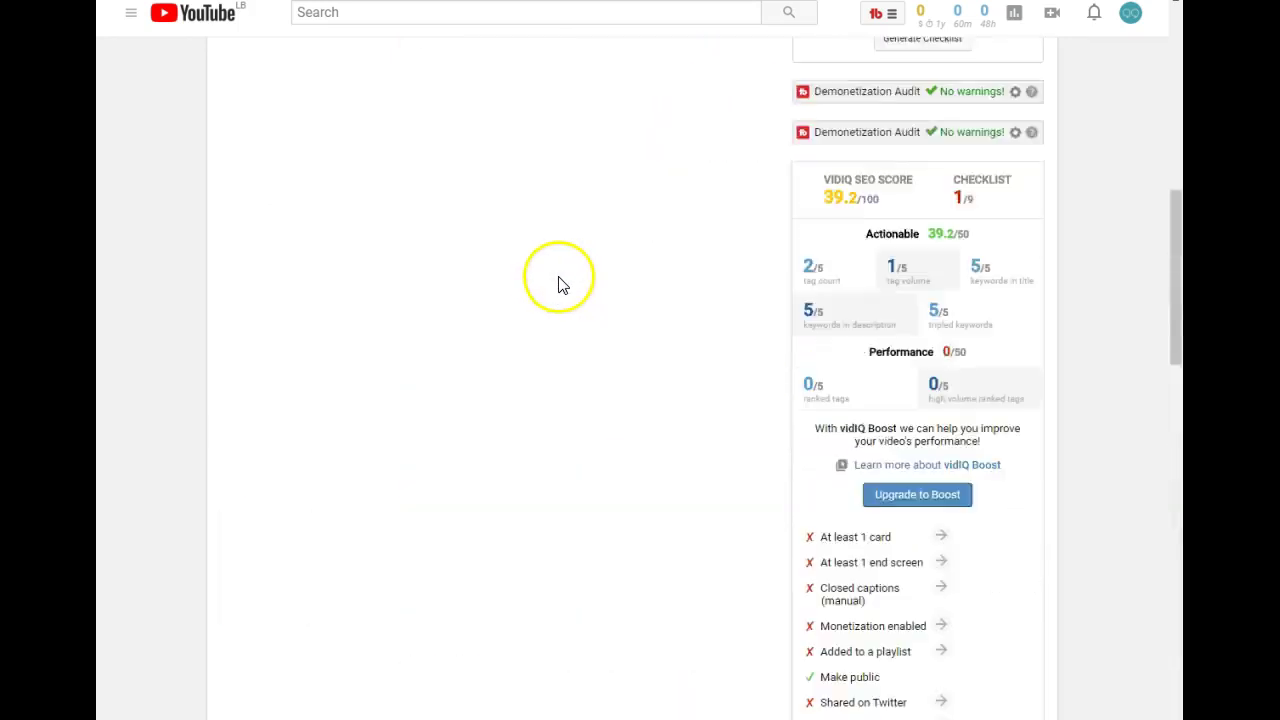
{"action": "scroll", "coordinate": [560, 285], "scroll_direction": "up", "scroll_amount": 5}
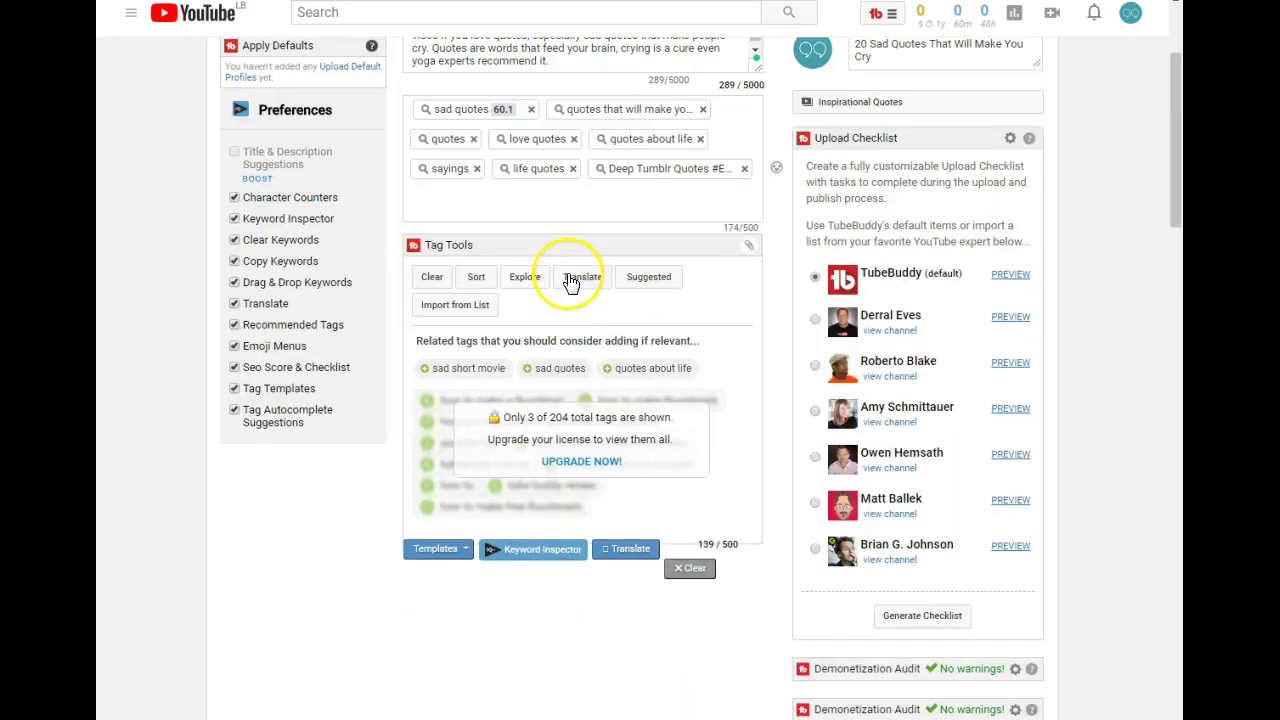
{"action": "right_click", "coordinate": [491, 198]}
{"action": "left_click", "coordinate": [543, 295]}
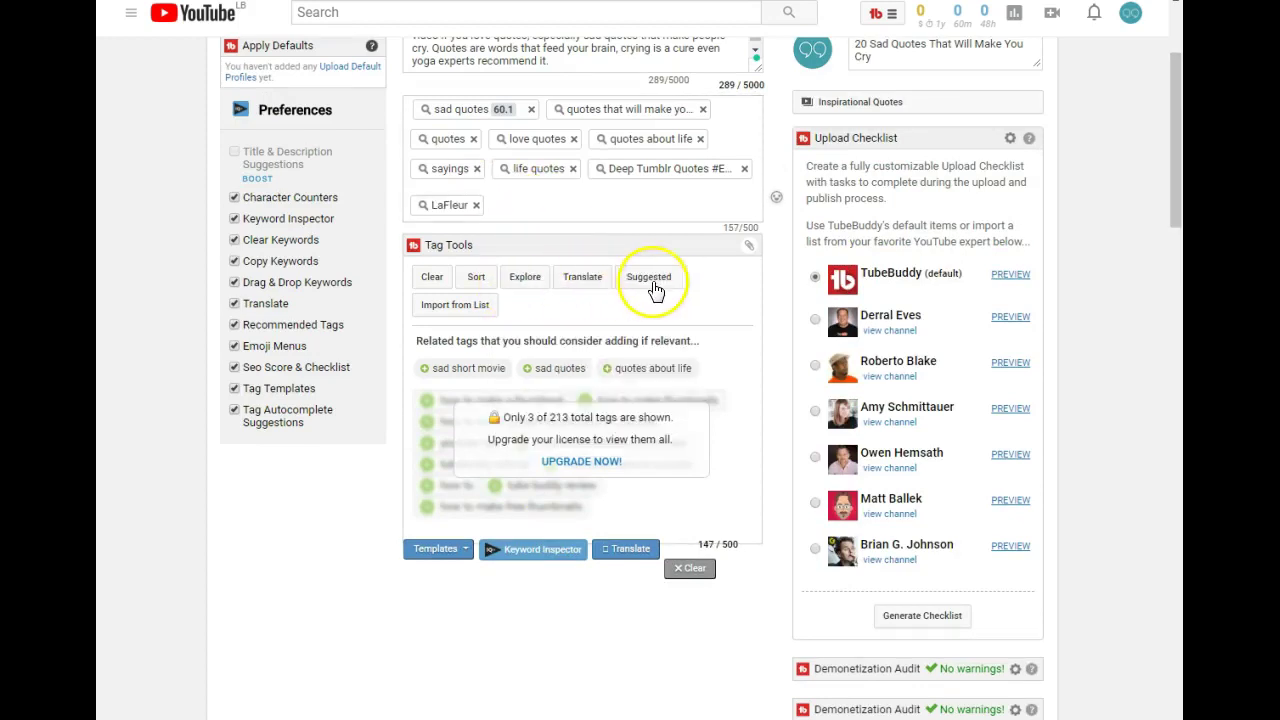
- Add the tag "quotes about love" from TubeBuddy's suggested tags and close the suggestions
{"action": "left_click", "coordinate": [646, 283]}
{"action": "left_click", "coordinate": [659, 272]}
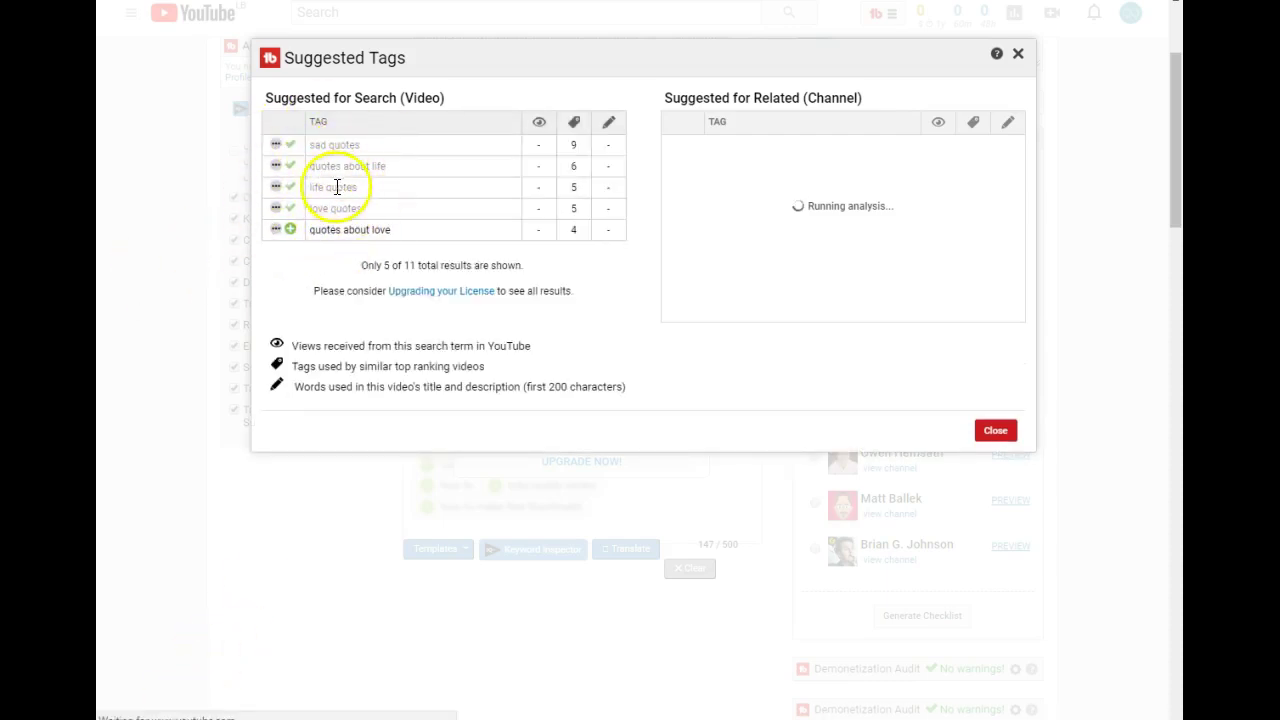
{"action": "left_click", "coordinate": [290, 230]}
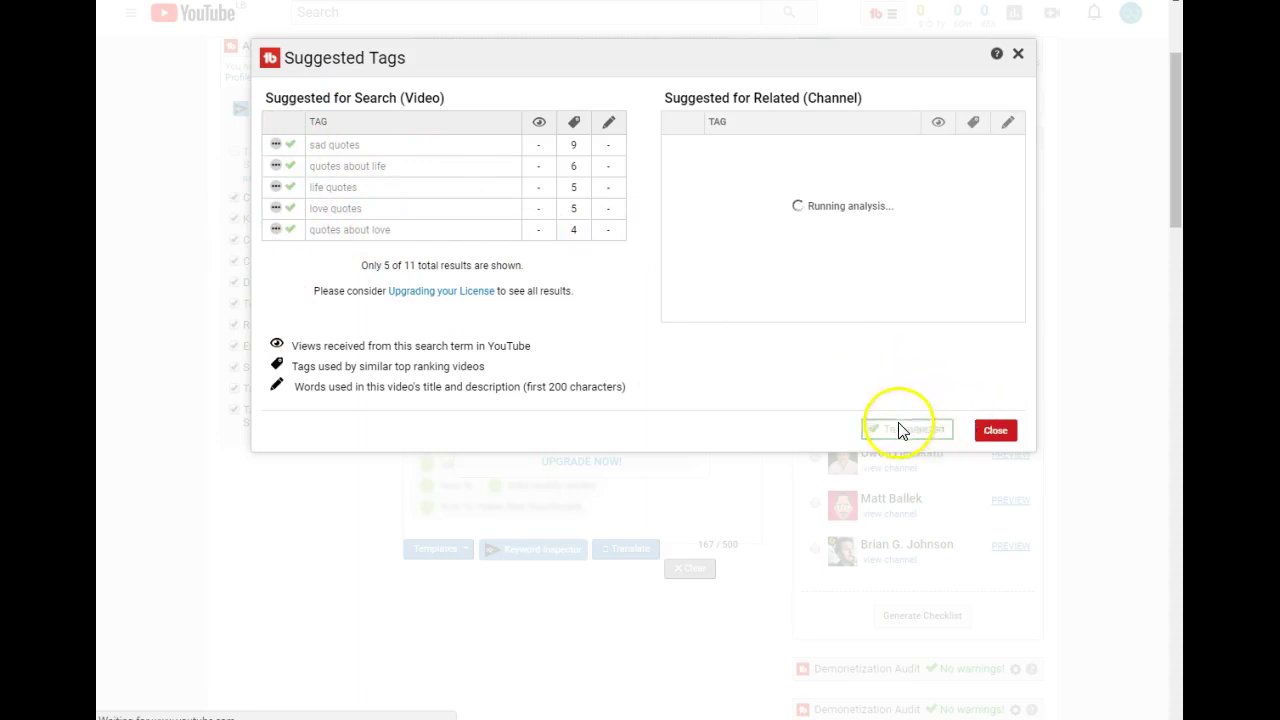
{"action": "left_click", "coordinate": [995, 430]}
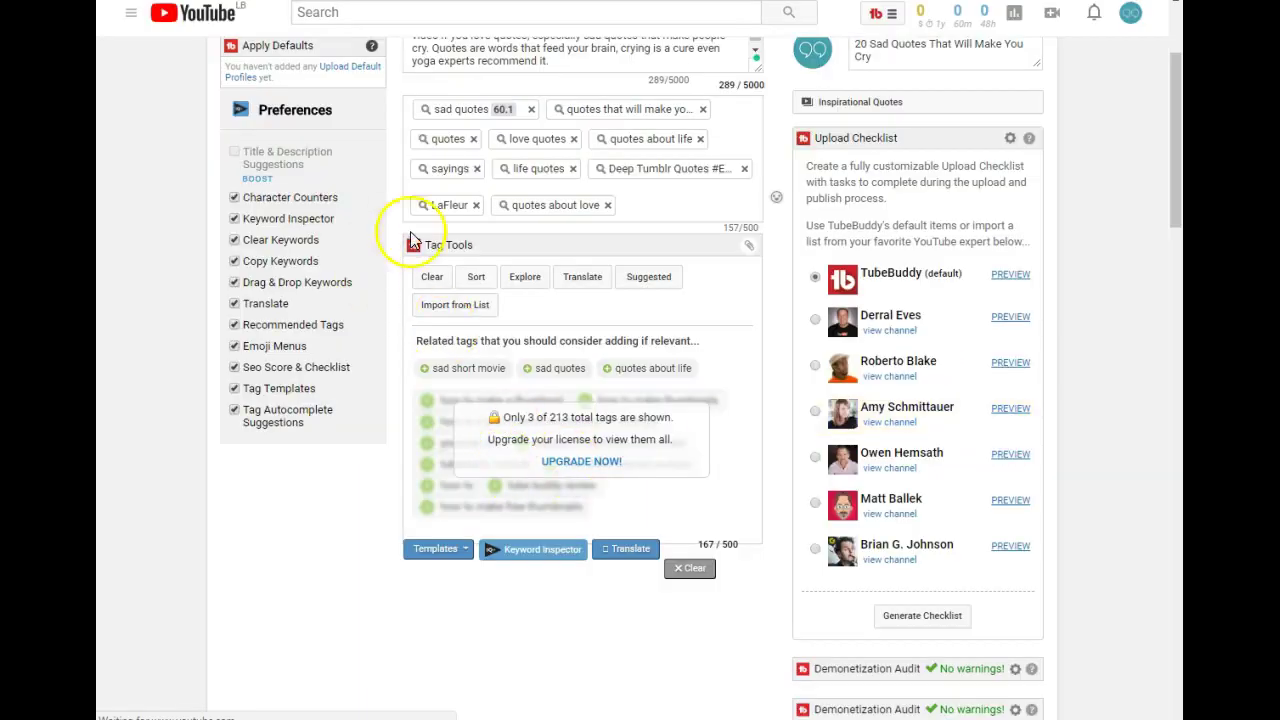
- Explore "sad quotes" in TubeBuddy's Tag Explorer and select the most used tags "quotes", "quotes about life" and "love quotes"
{"action": "left_click", "coordinate": [527, 282]}
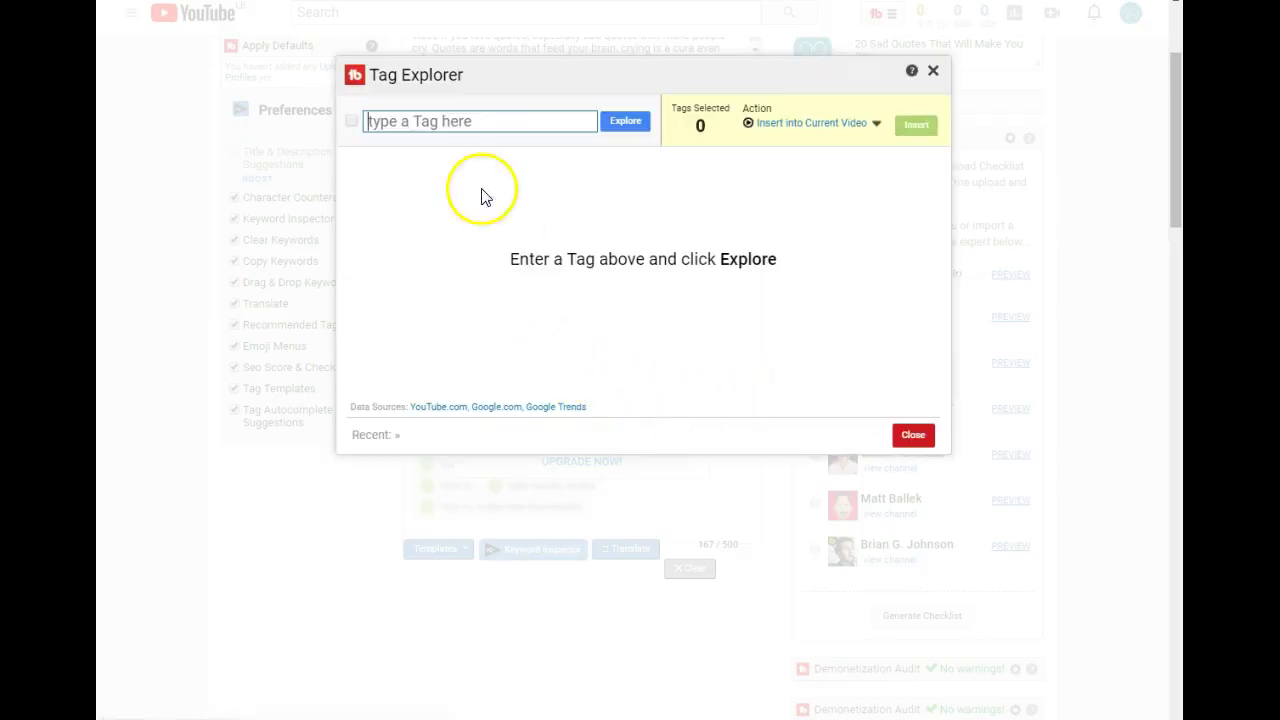
{"action": "type", "text": "sad quotes"}
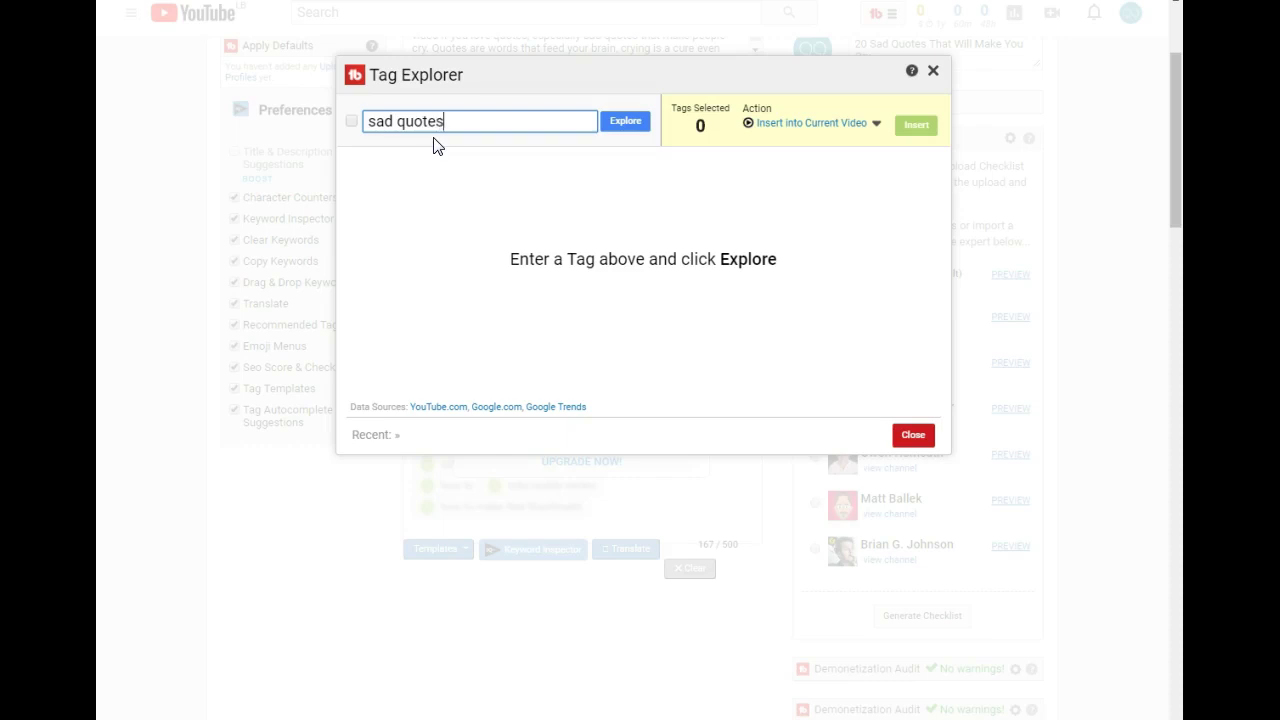
{"action": "key", "text": "Return"}
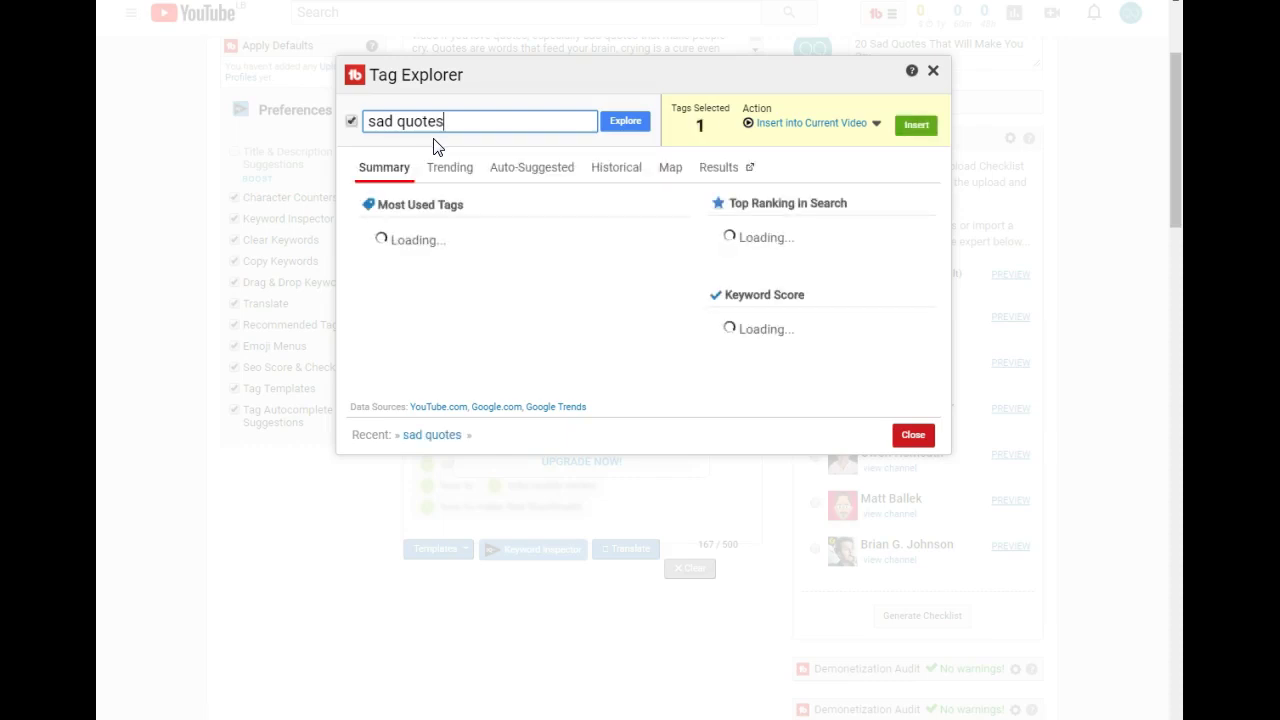
{"action": "left_click", "coordinate": [425, 225]}
{"action": "left_click", "coordinate": [374, 250]}
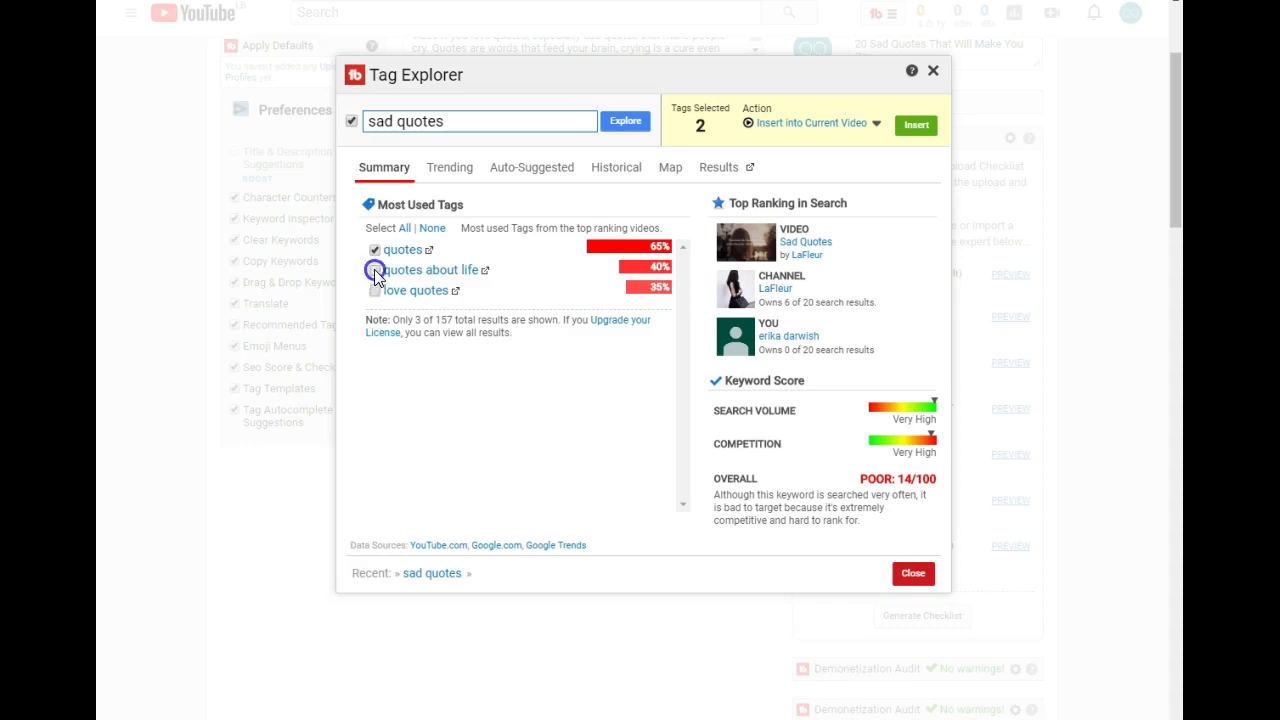
{"action": "left_click", "coordinate": [375, 291]}
- Select all six rising and top related queries in the trending results and insert all selected tags into the current video
{"action": "left_click", "coordinate": [443, 168]}
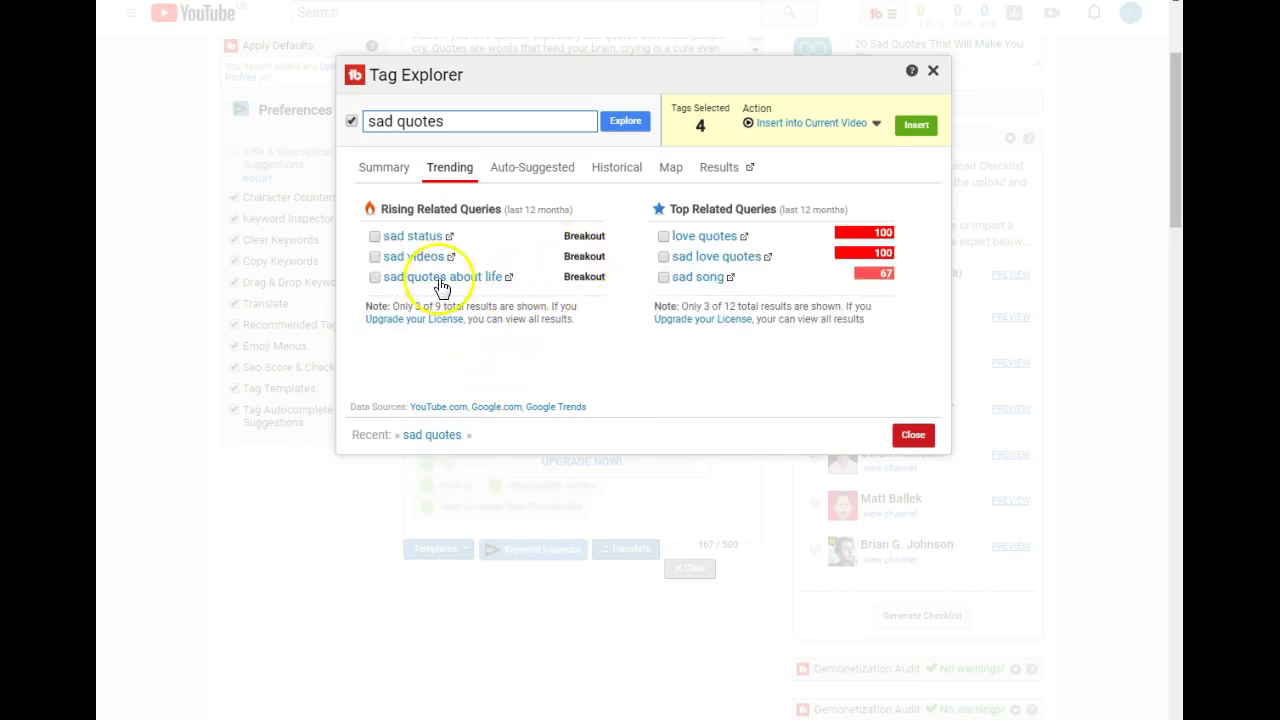
{"action": "left_click", "coordinate": [375, 237]}
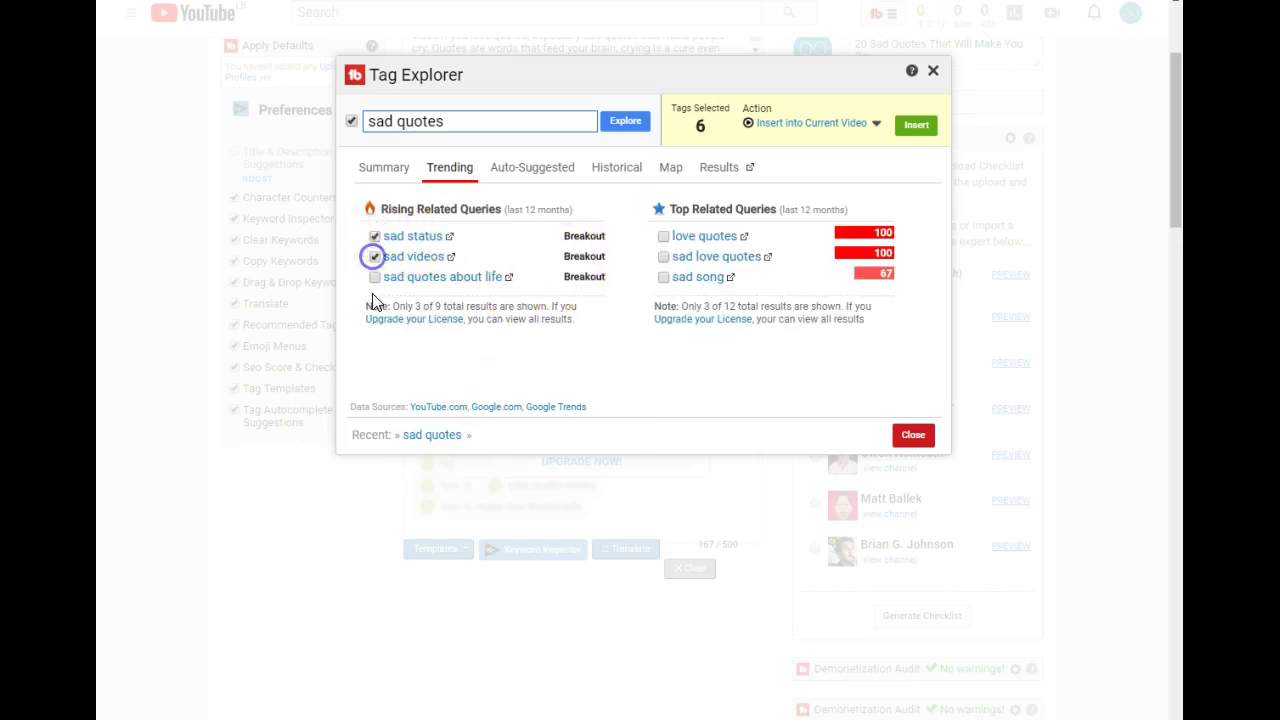
{"action": "left_click", "coordinate": [375, 278]}
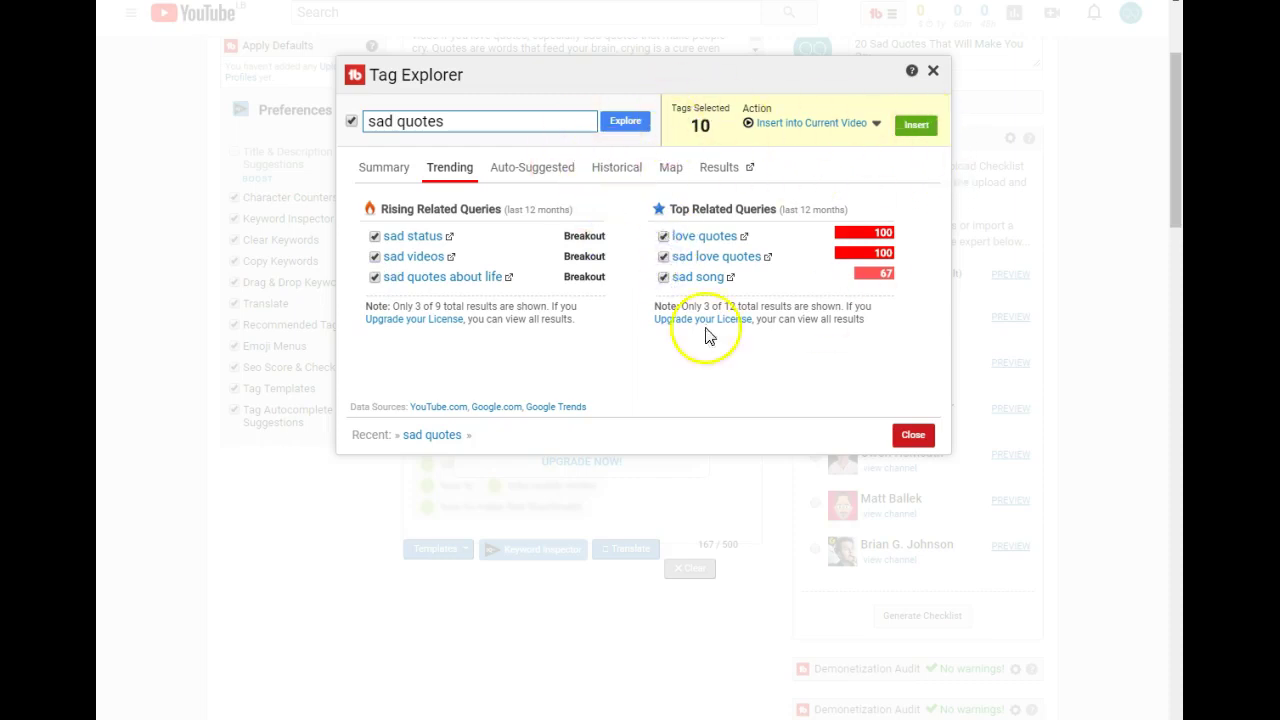
{"action": "left_click", "coordinate": [915, 131]}
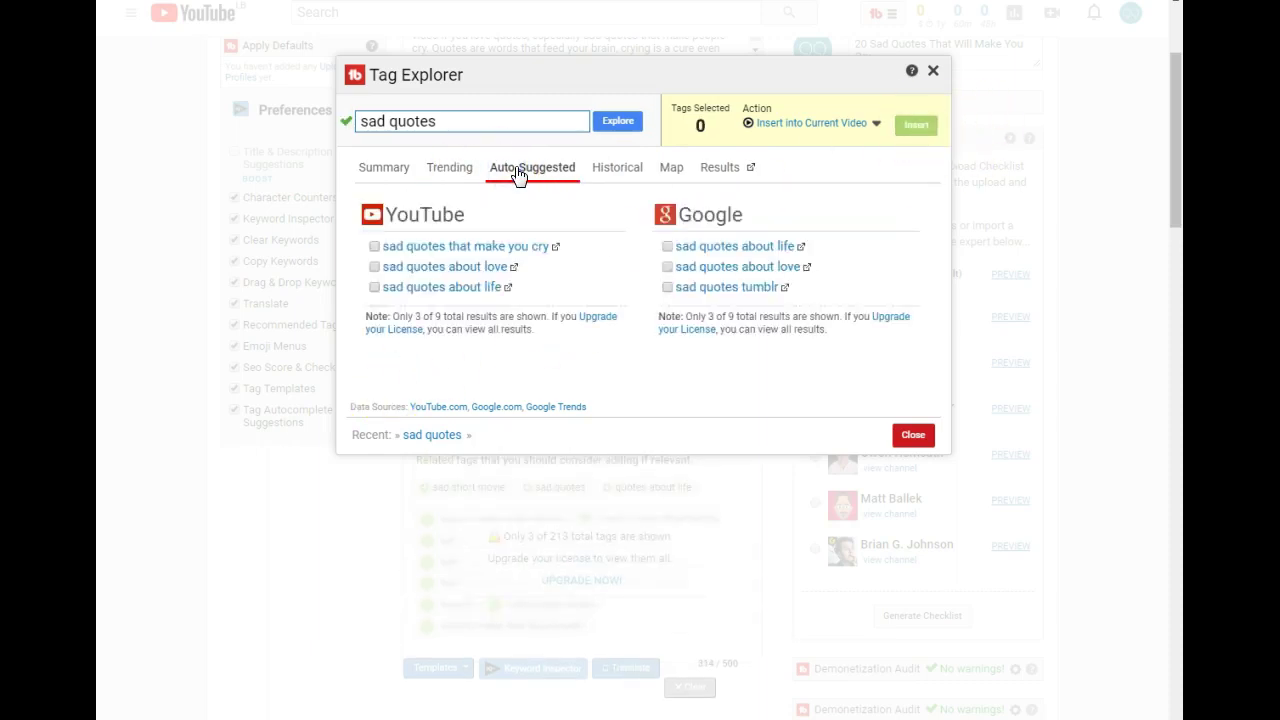
- Select all auto-suggested YouTube and Google tags for "sad quotes" and insert them into the current video
{"action": "left_click", "coordinate": [374, 246]}
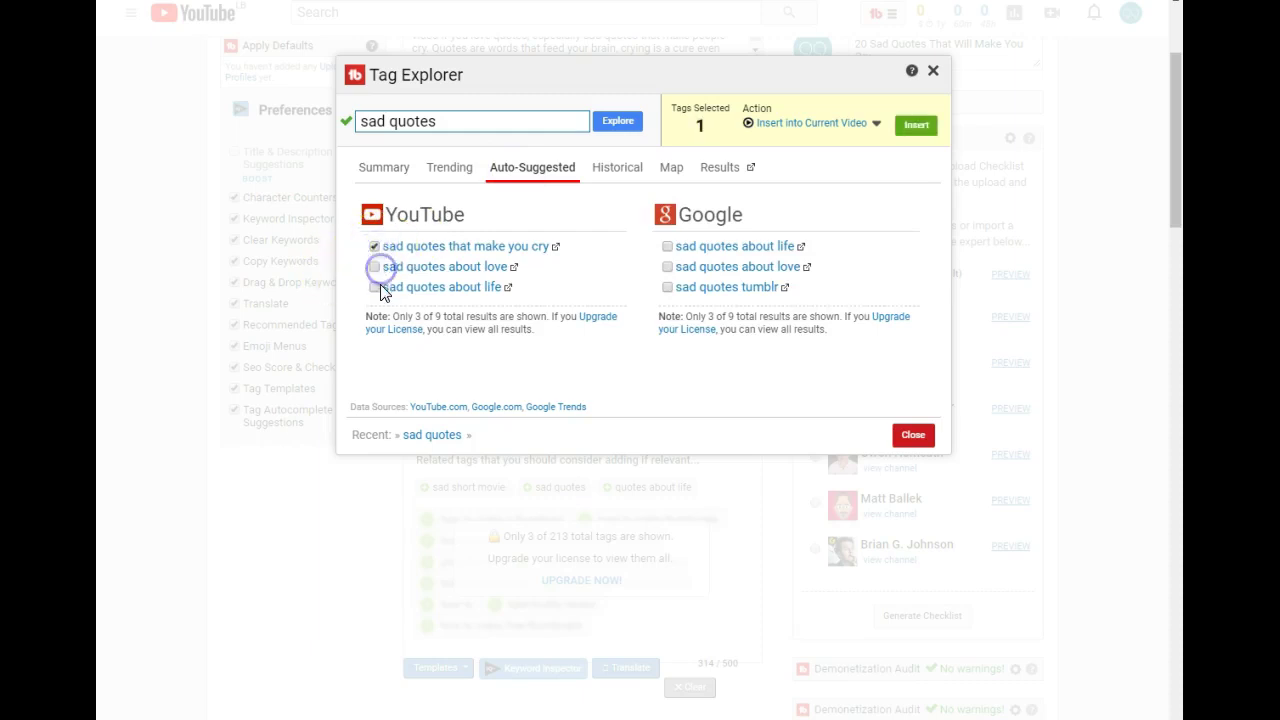
{"action": "left_click", "coordinate": [373, 267]}
{"action": "left_click", "coordinate": [916, 125]}
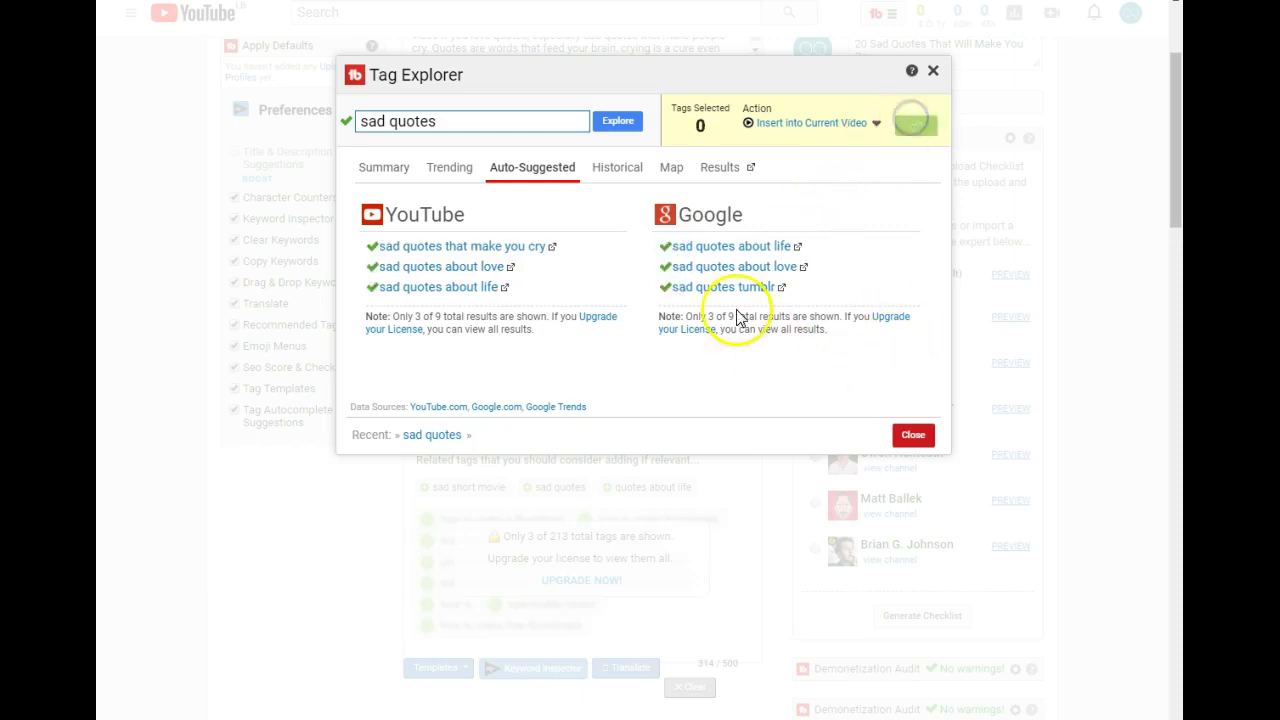
- Check the search results for "sad quotes", close the Tag Explorer and add the tag "very sad quotes"
{"action": "left_click", "coordinate": [718, 172]}
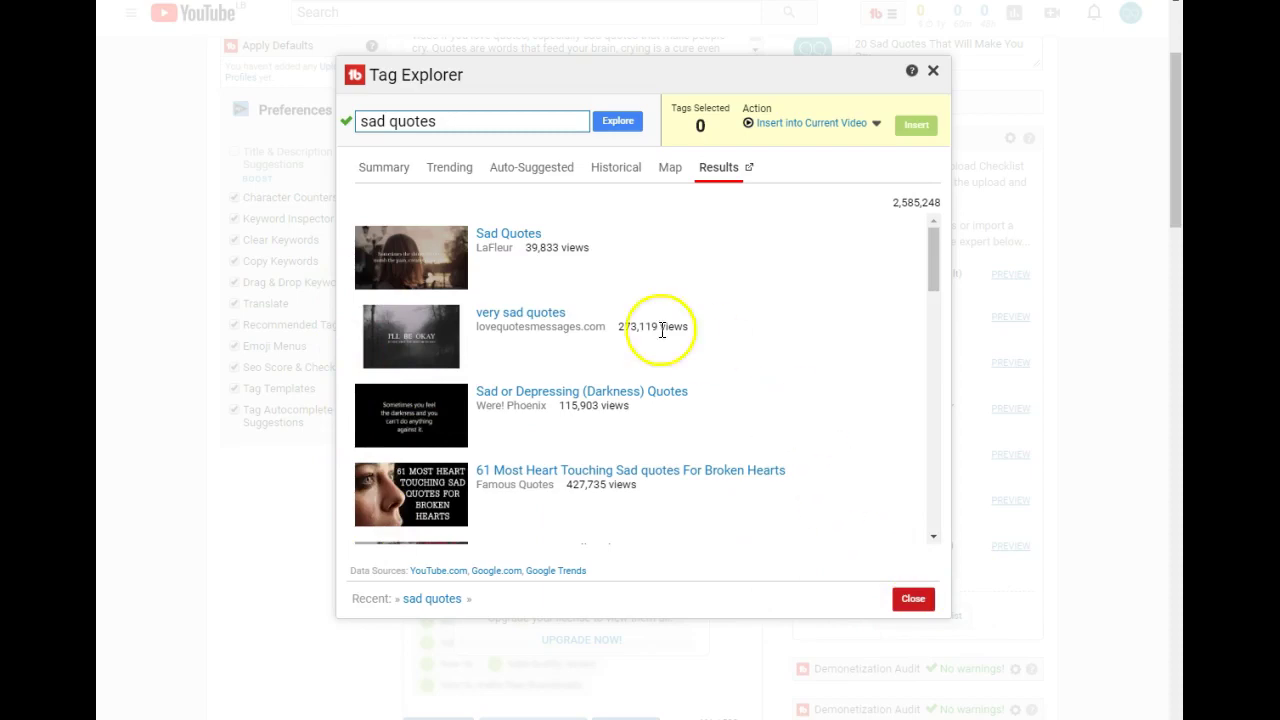
{"action": "left_click", "coordinate": [913, 600]}
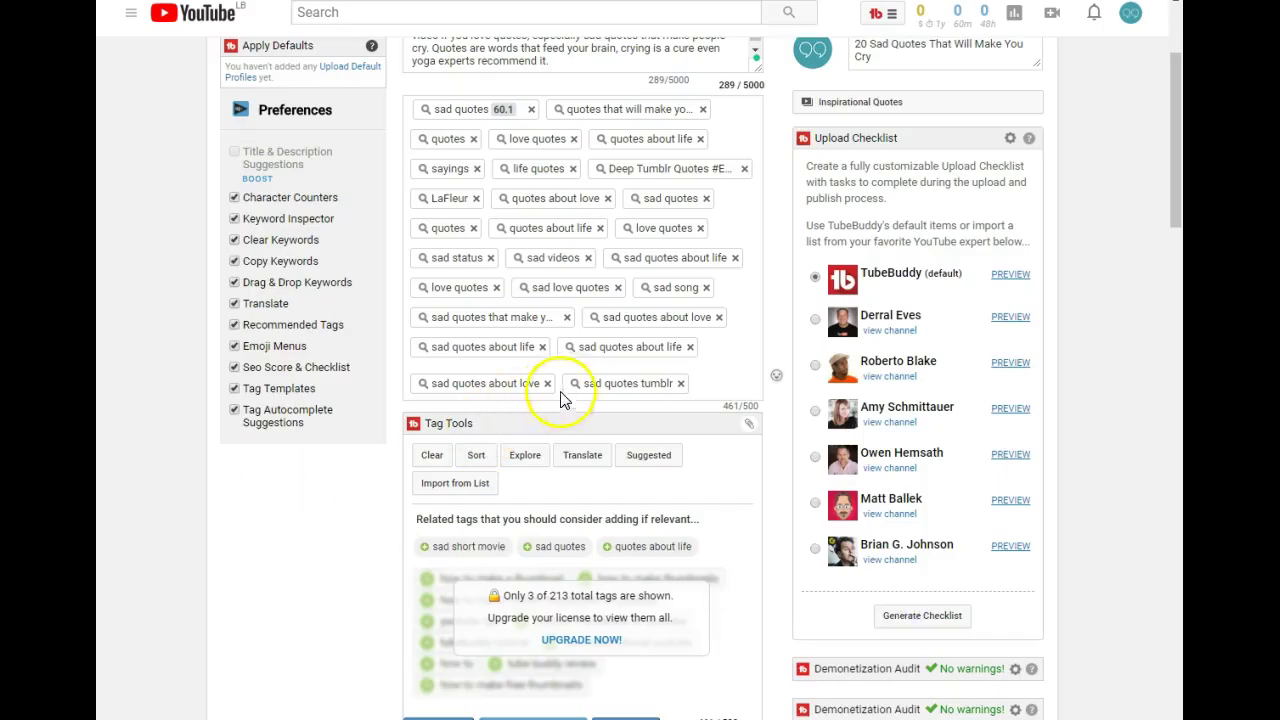
{"action": "type", "text": "very sad q"}
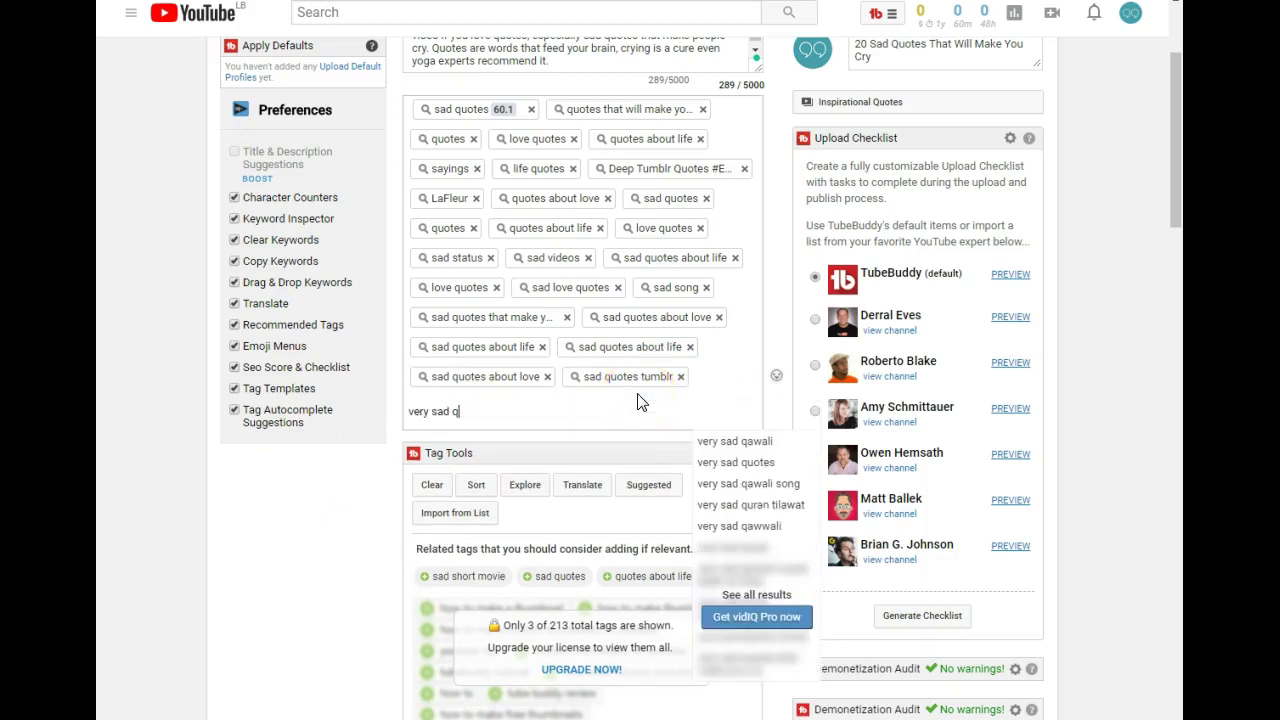
{"action": "type", "text": "yuot"}
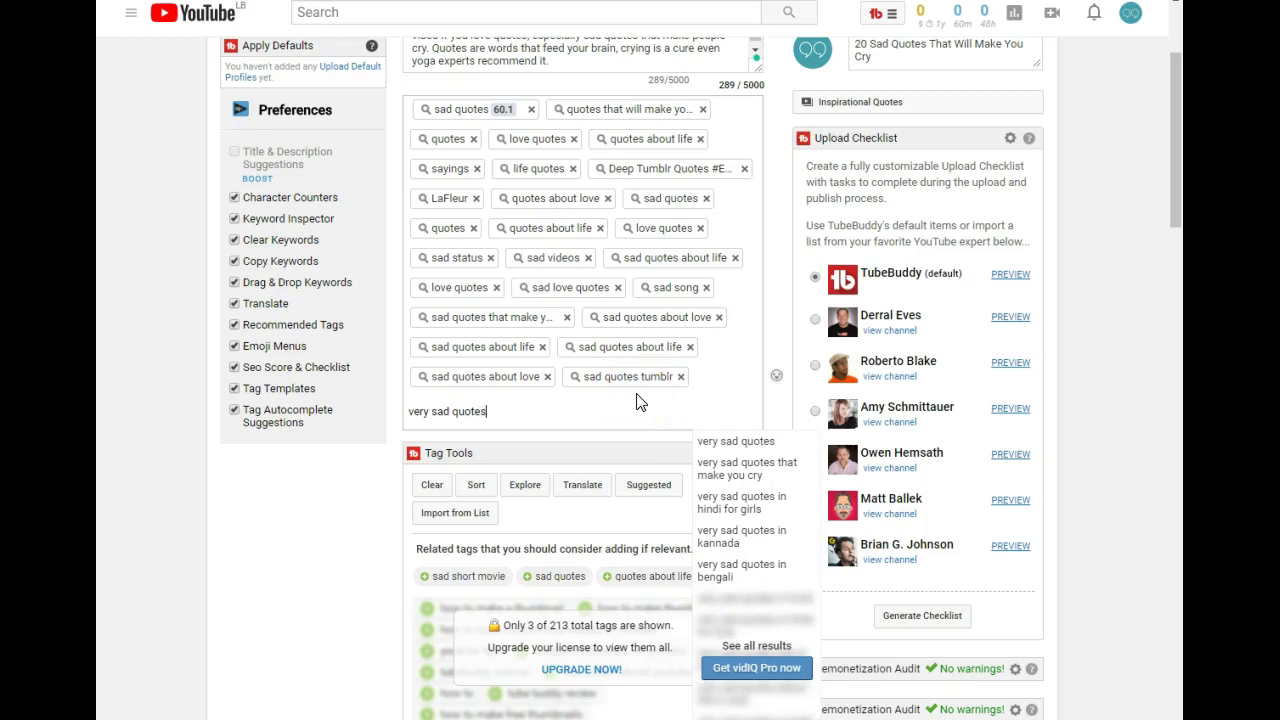
{"action": "type", "text": "es"}
{"action": "key", "text": "Return"}
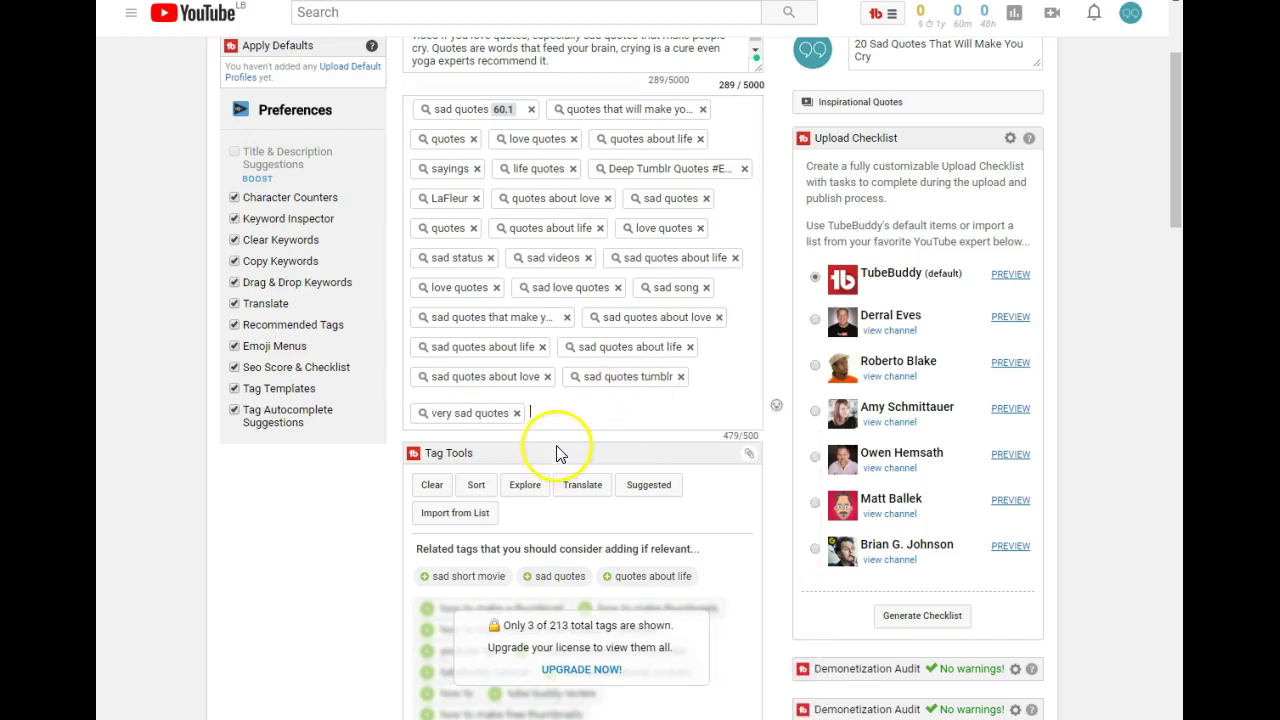
{"action": "scroll", "coordinate": [599, 477], "scroll_direction": "down", "scroll_amount": 4}
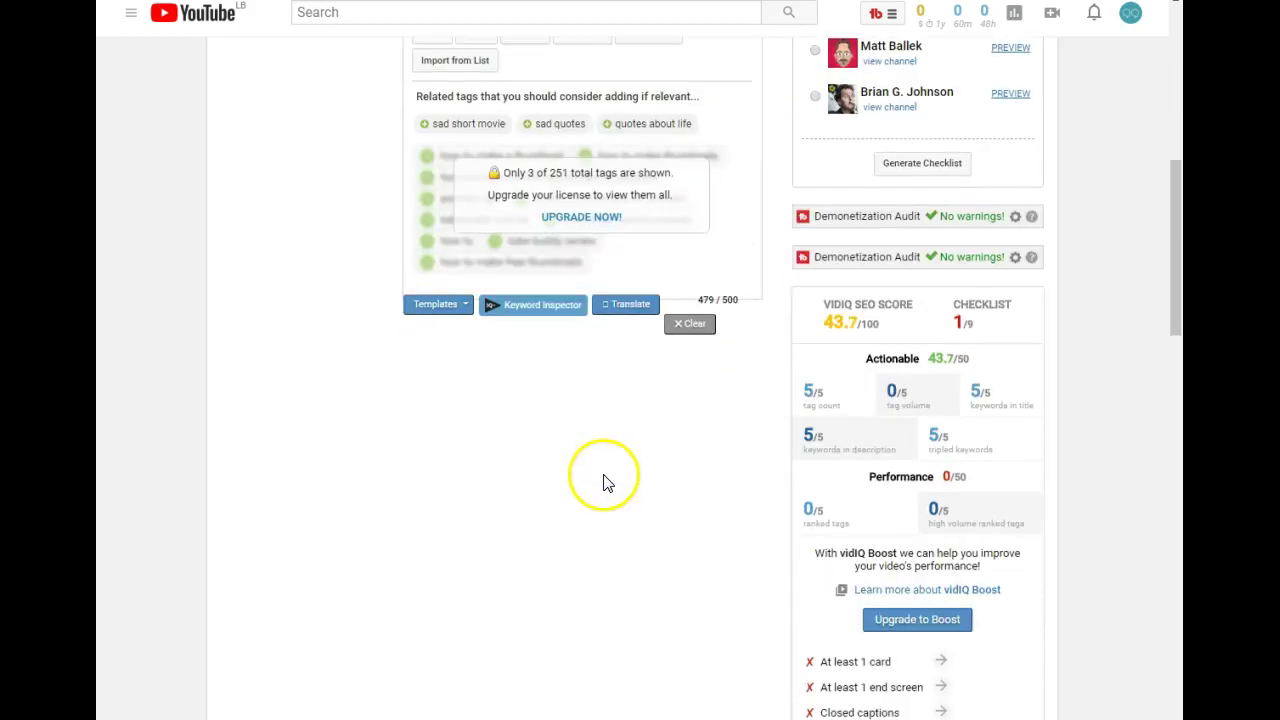
{"action": "scroll", "coordinate": [602, 478], "scroll_direction": "up", "scroll_amount": 6}
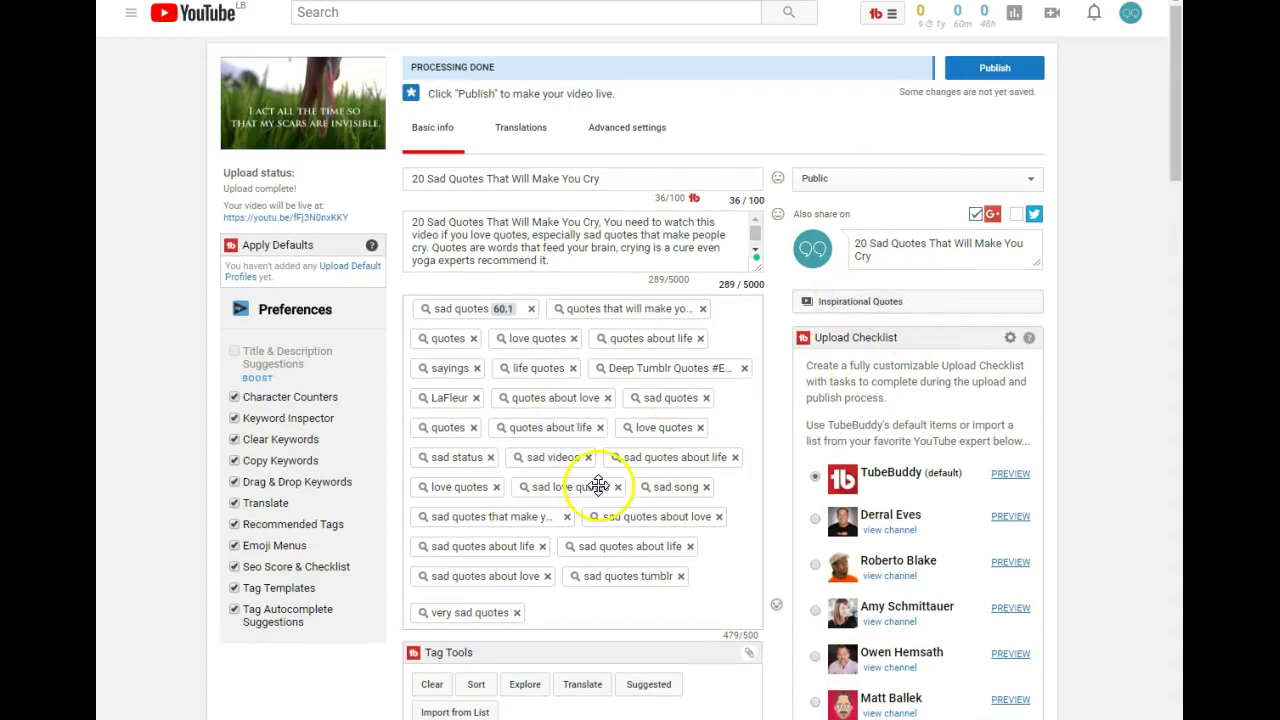
- Choose the "Sad Quotes" title frame with the feet in water as the video's thumbnail
{"action": "scroll", "coordinate": [604, 485], "scroll_direction": "down", "scroll_amount": 5}
{"action": "scroll", "coordinate": [604, 485], "scroll_direction": "down", "scroll_amount": 10}
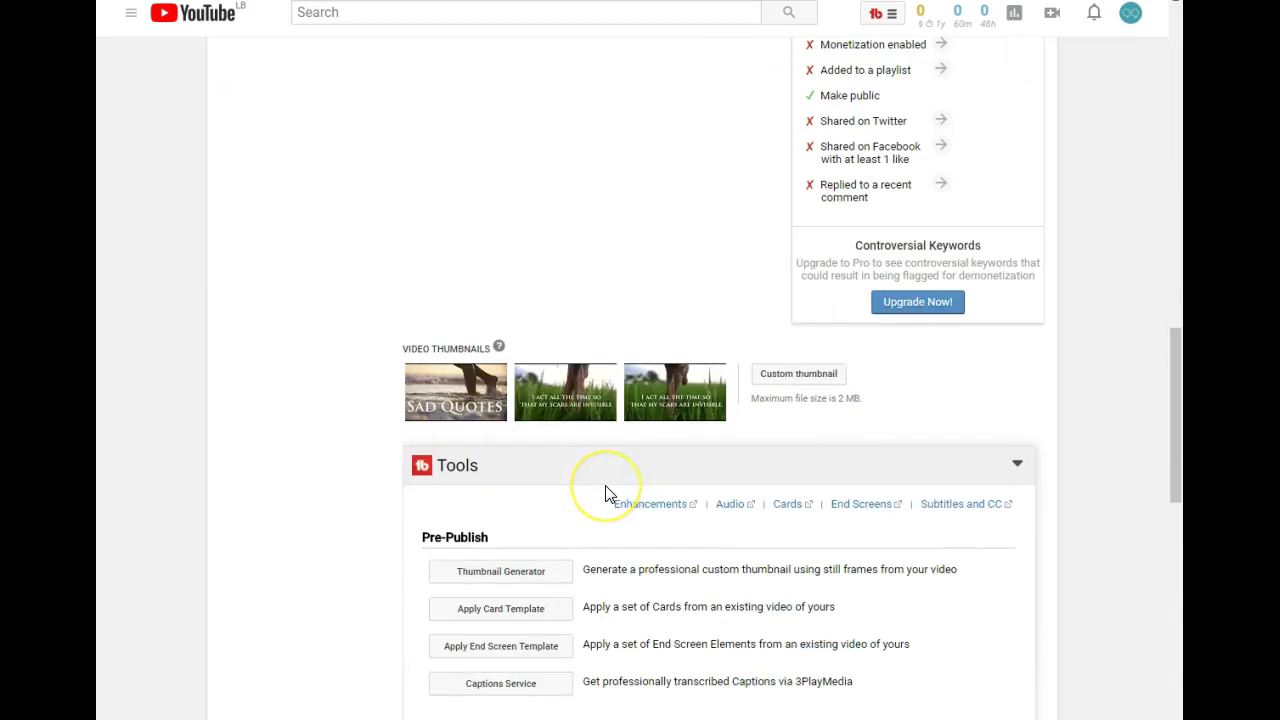
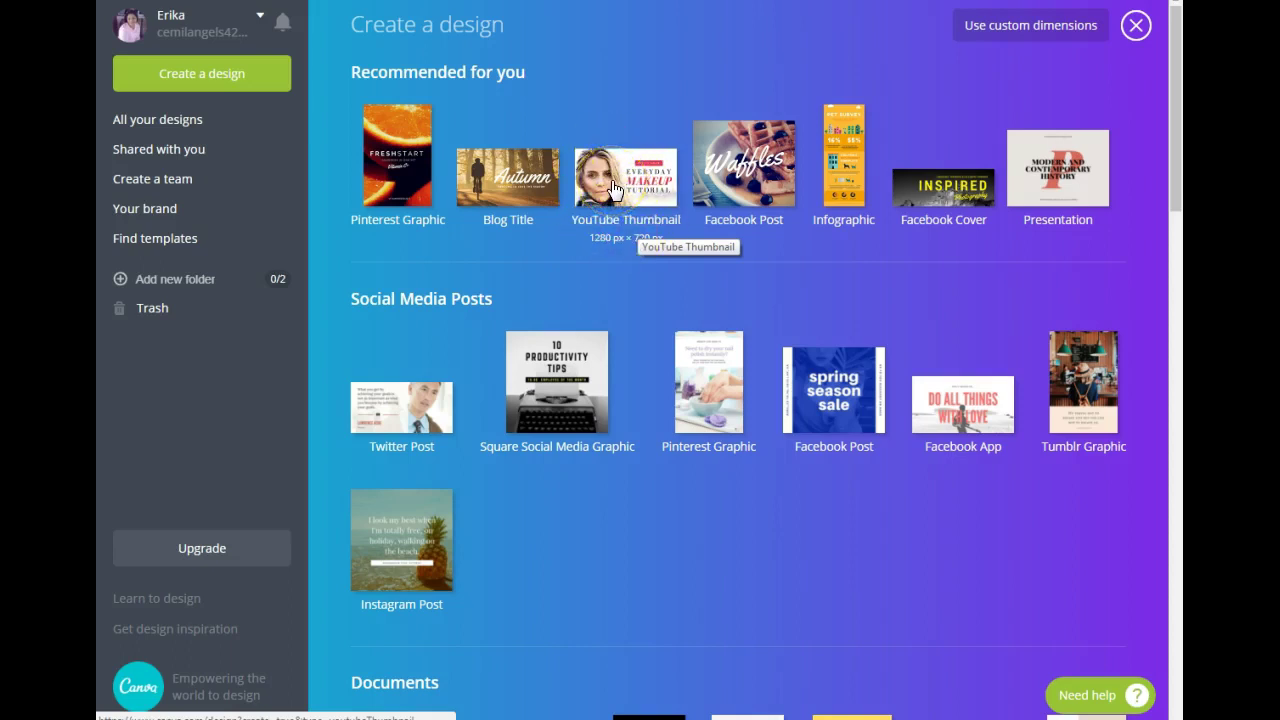
{"action": "left_click", "coordinate": [660, 158]}
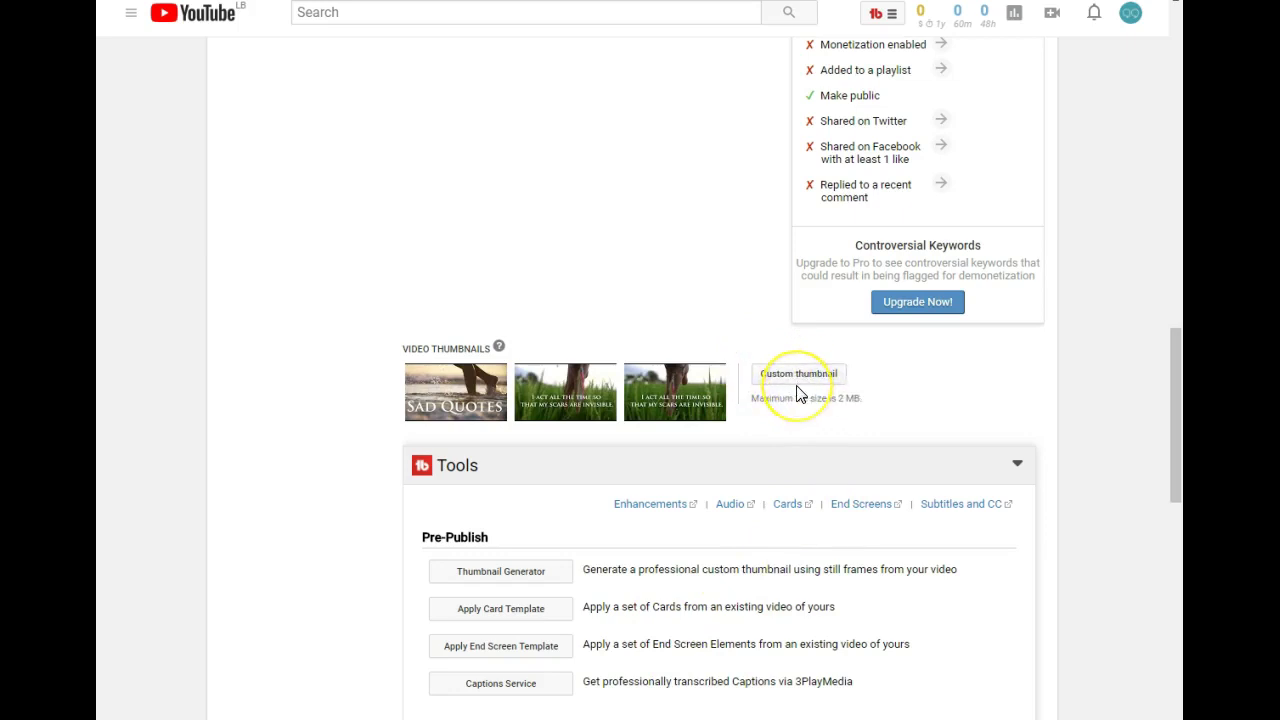
{"action": "left_click", "coordinate": [458, 406]}
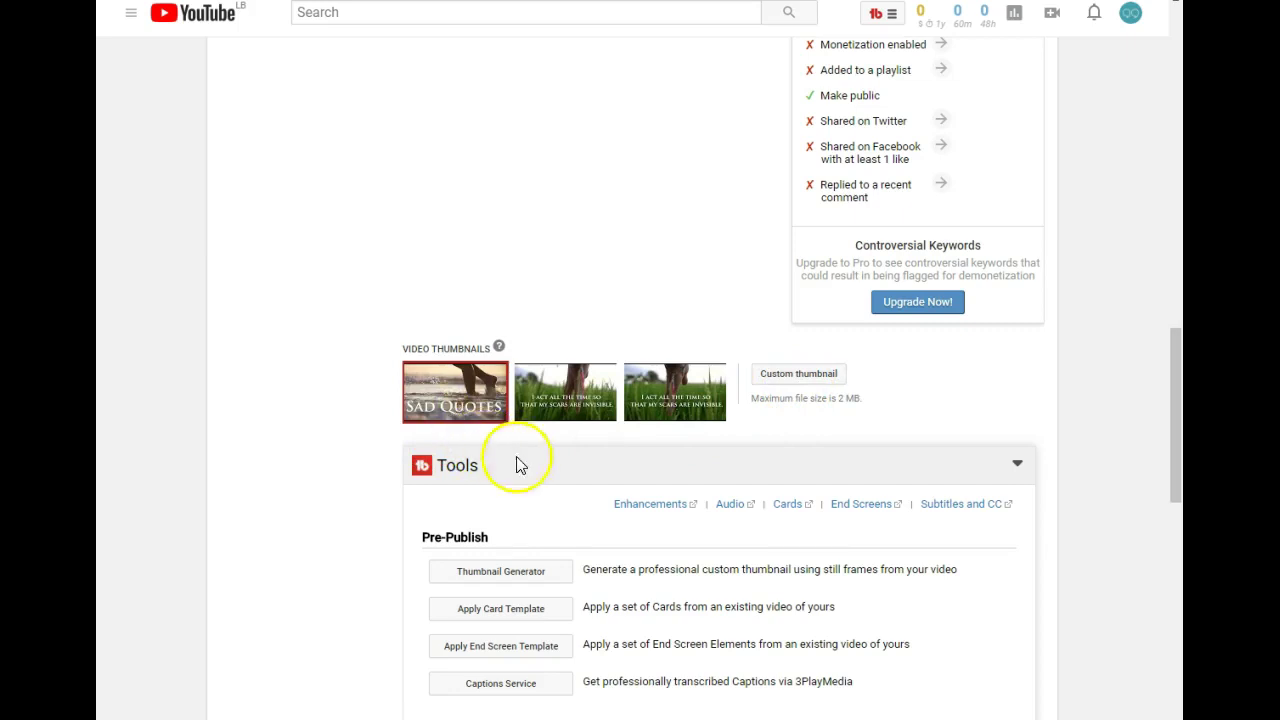
{"action": "scroll", "coordinate": [608, 507], "scroll_direction": "up", "scroll_amount": 2}
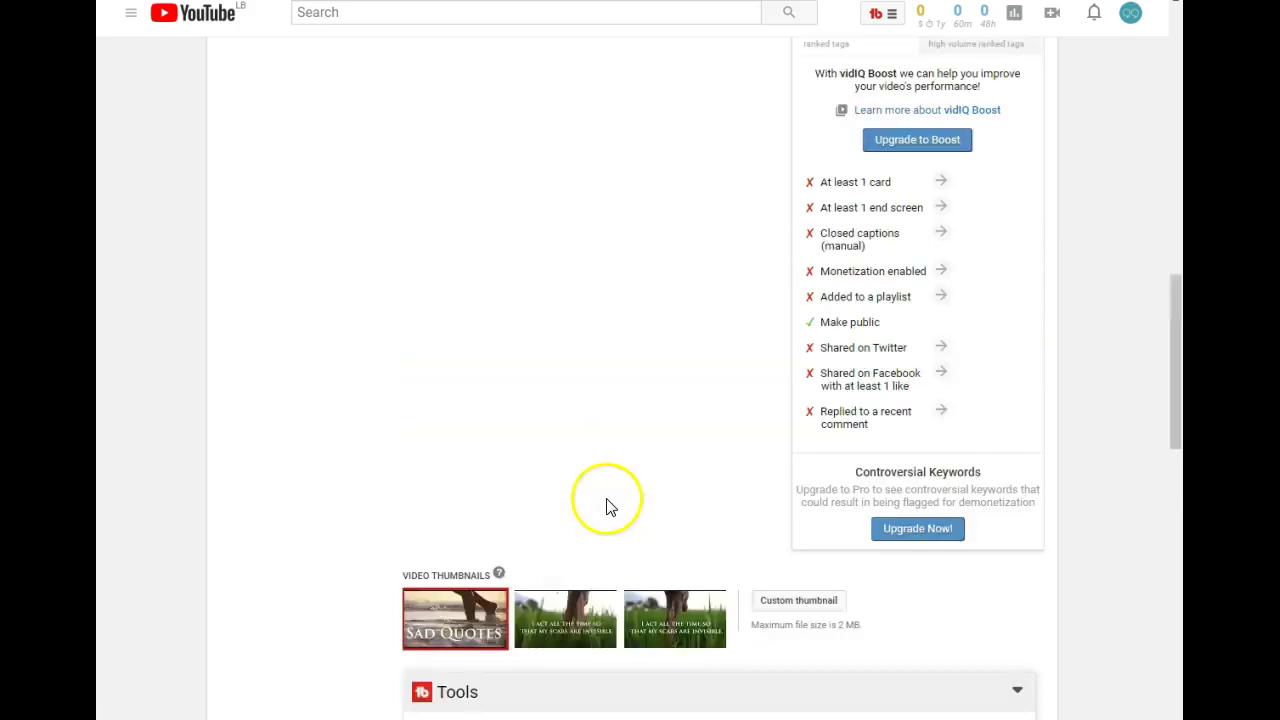
{"action": "scroll", "coordinate": [605, 510], "scroll_direction": "up", "scroll_amount": 10}
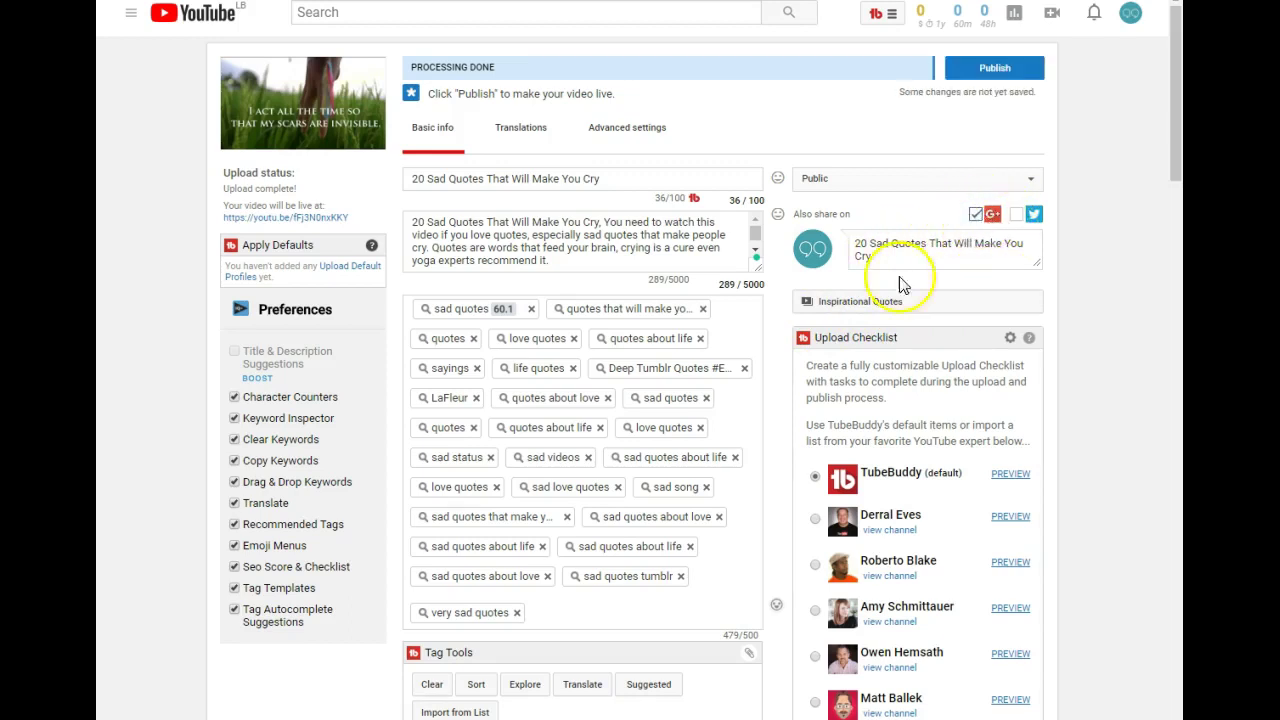
- Check the thumbnail selection further down the upload form and publish the video
{"action": "scroll", "coordinate": [529, 457], "scroll_direction": "down", "scroll_amount": 8}
{"action": "scroll", "coordinate": [578, 463], "scroll_direction": "down", "scroll_amount": 4}
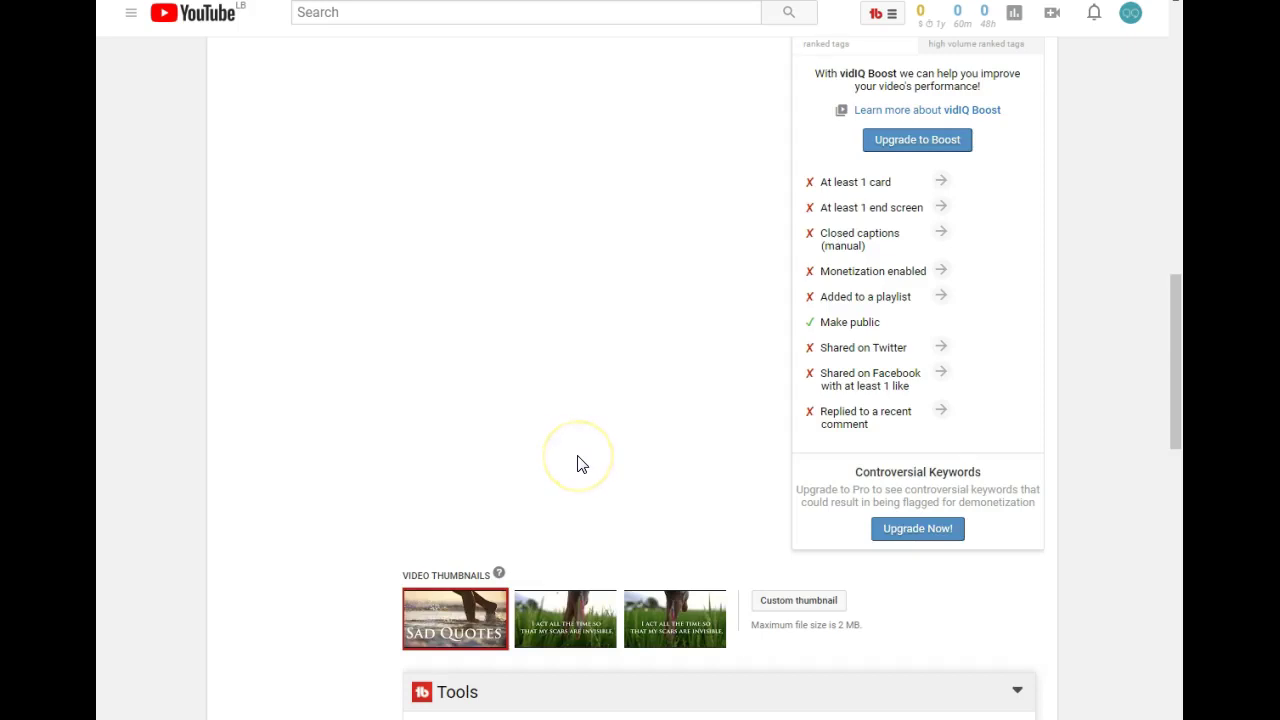
{"action": "scroll", "coordinate": [580, 458], "scroll_direction": "up", "scroll_amount": 7}
{"action": "scroll", "coordinate": [556, 489], "scroll_direction": "up", "scroll_amount": 5}
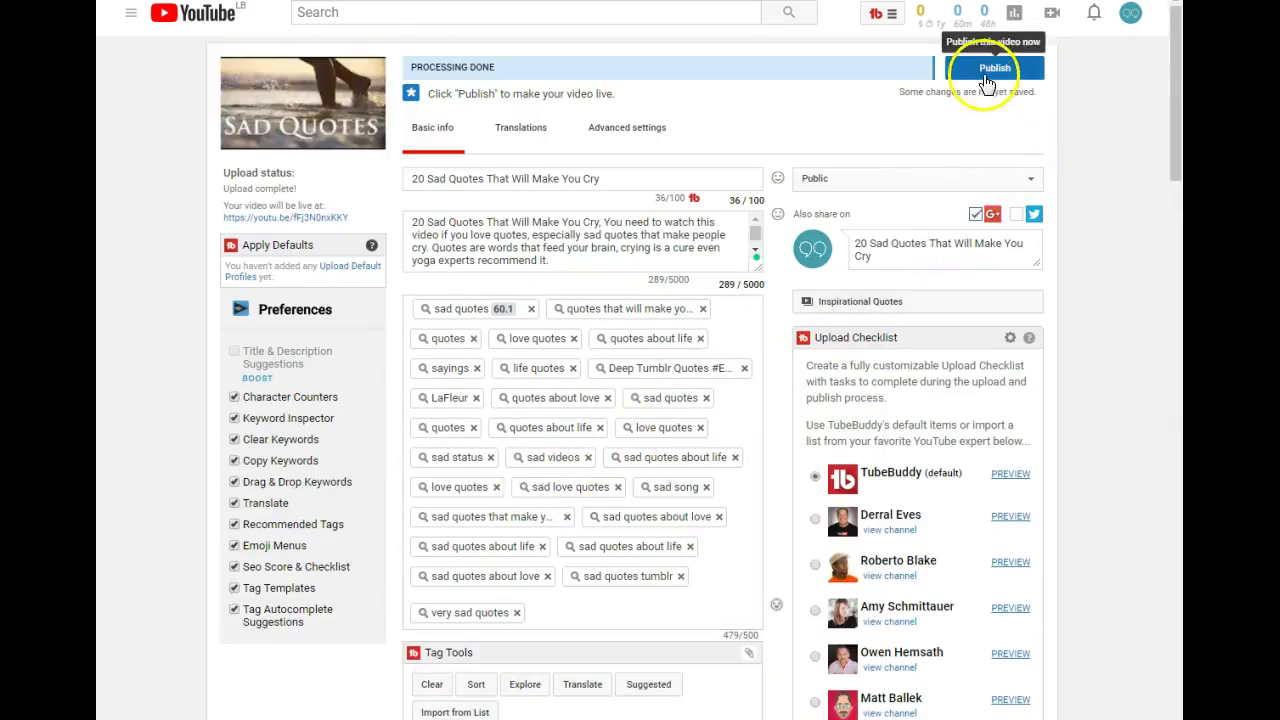
{"action": "left_click", "coordinate": [987, 66]}
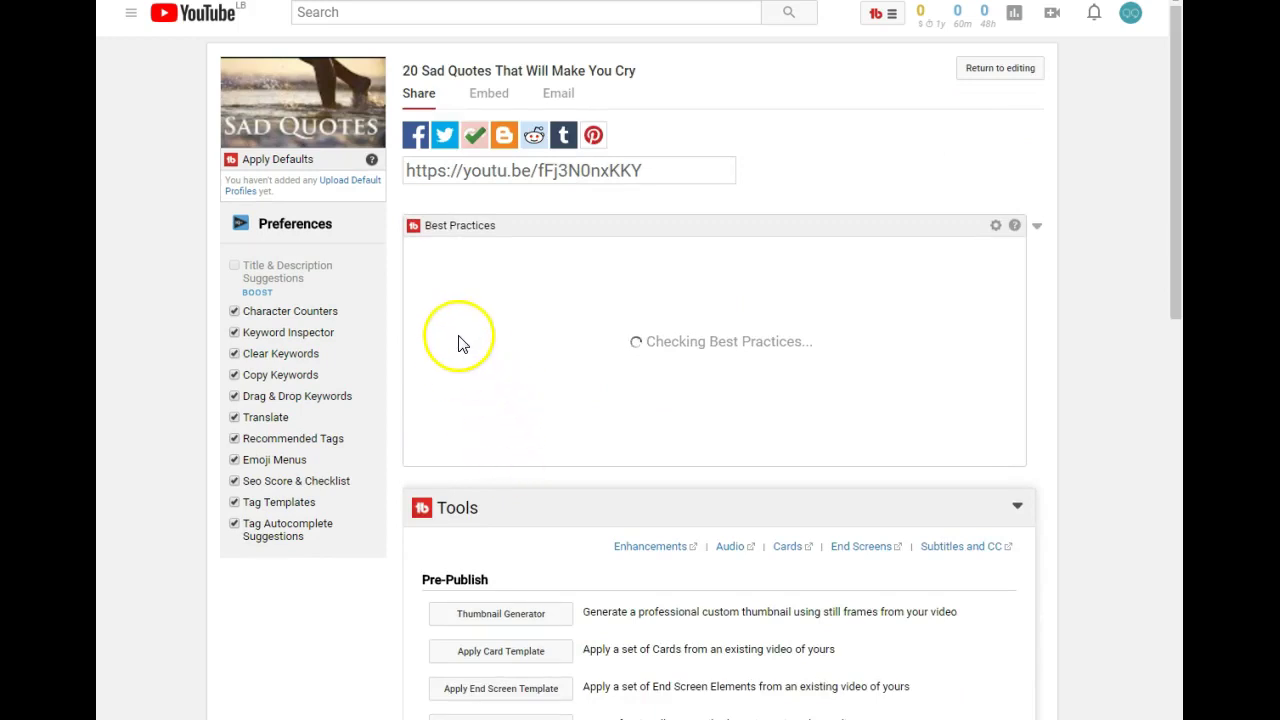
- Open the published video's watch page, like the video and pause its playback
{"action": "left_click", "coordinate": [438, 73]}
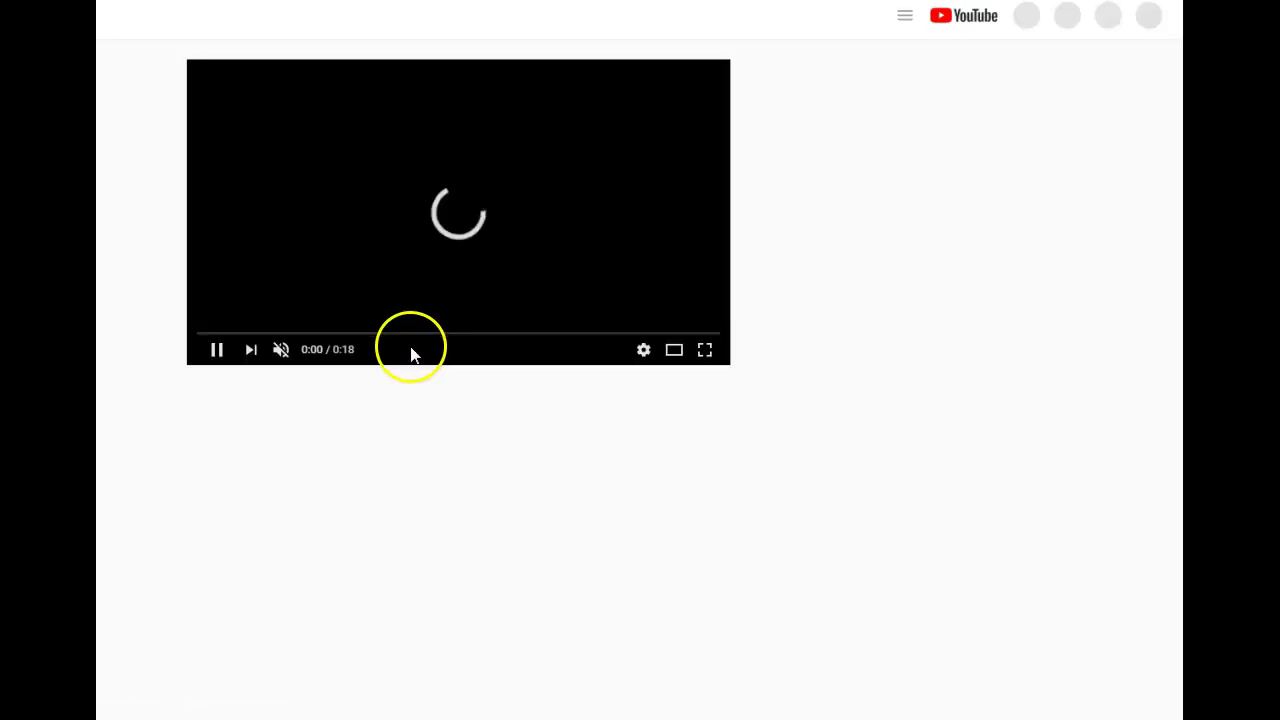
{"action": "left_click", "coordinate": [217, 354]}
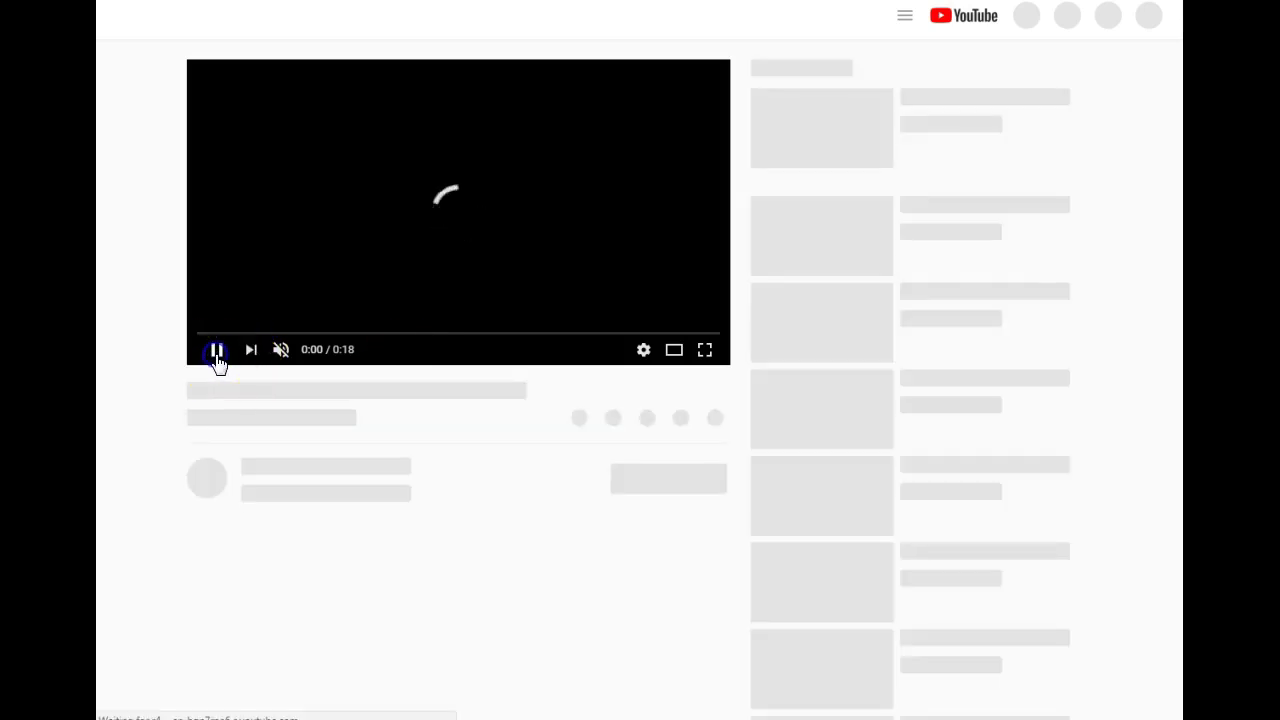
{"action": "left_click", "coordinate": [216, 352]}
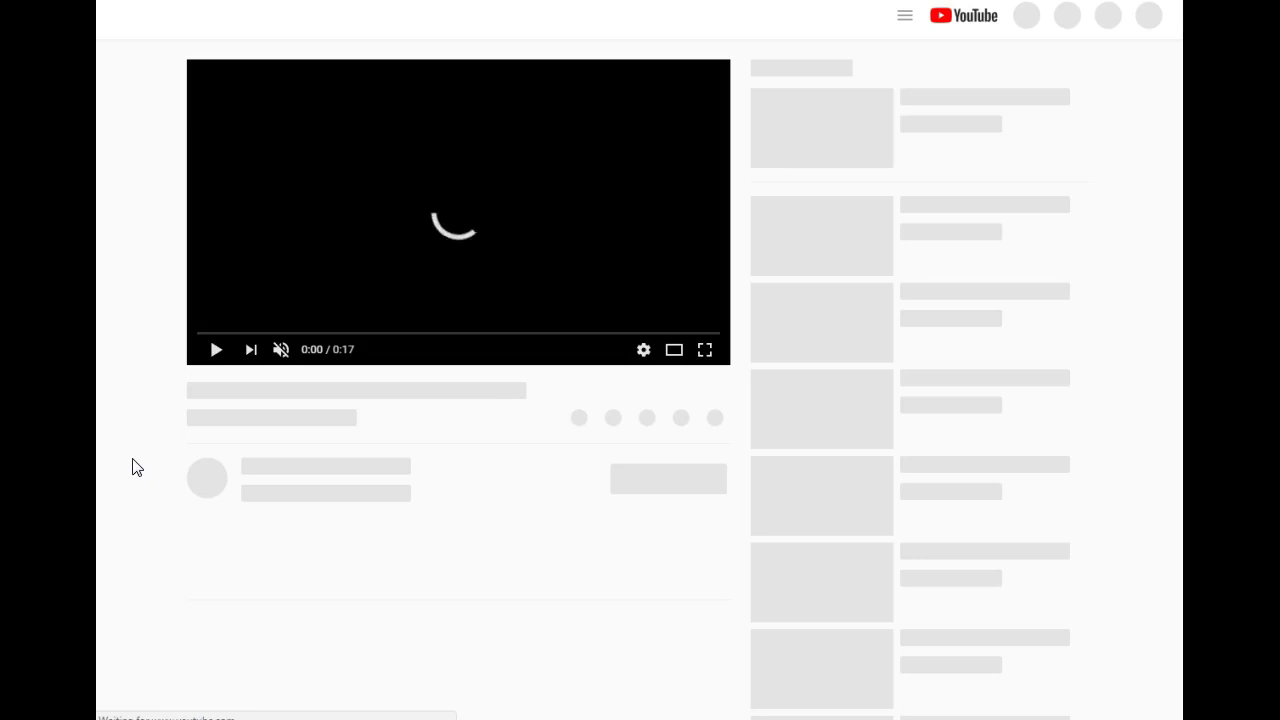
{"action": "left_click", "coordinate": [487, 430]}
{"action": "left_click", "coordinate": [487, 428]}
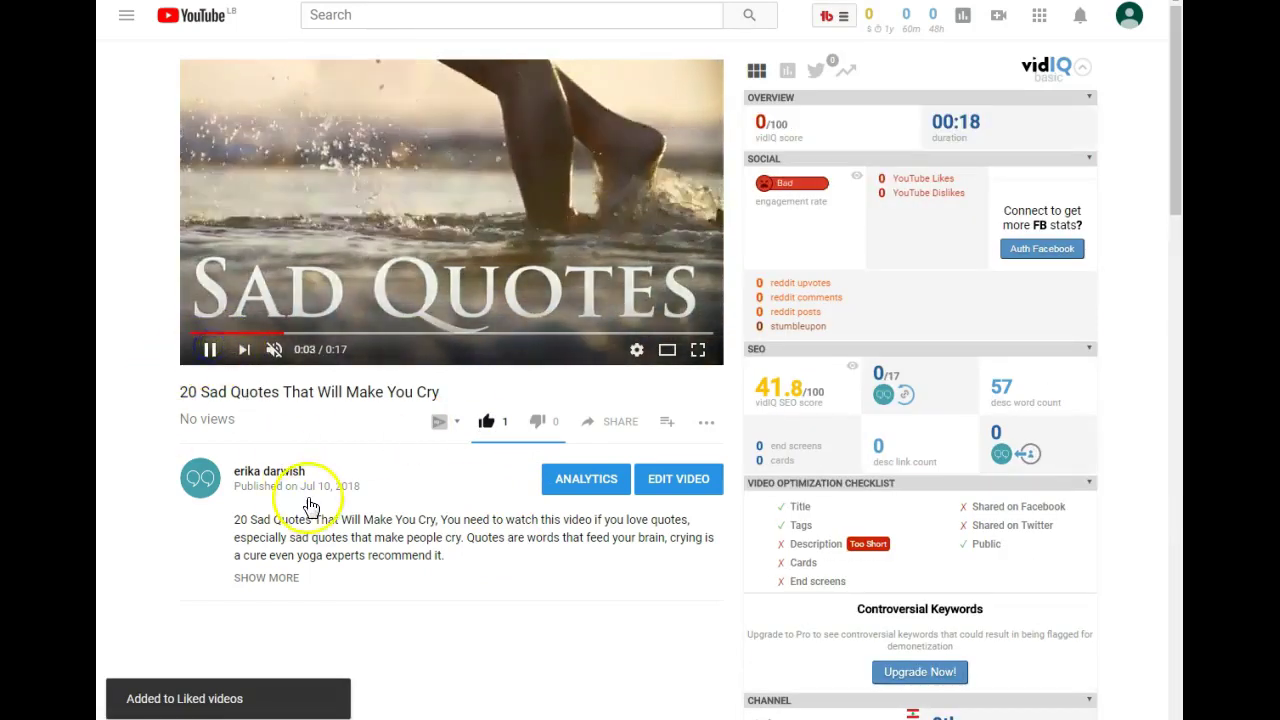
{"action": "key", "text": "space"}
- Post the public comment "sad quotes that will make you cry" on the video
{"action": "scroll", "coordinate": [491, 425], "scroll_direction": "down", "scroll_amount": 7}
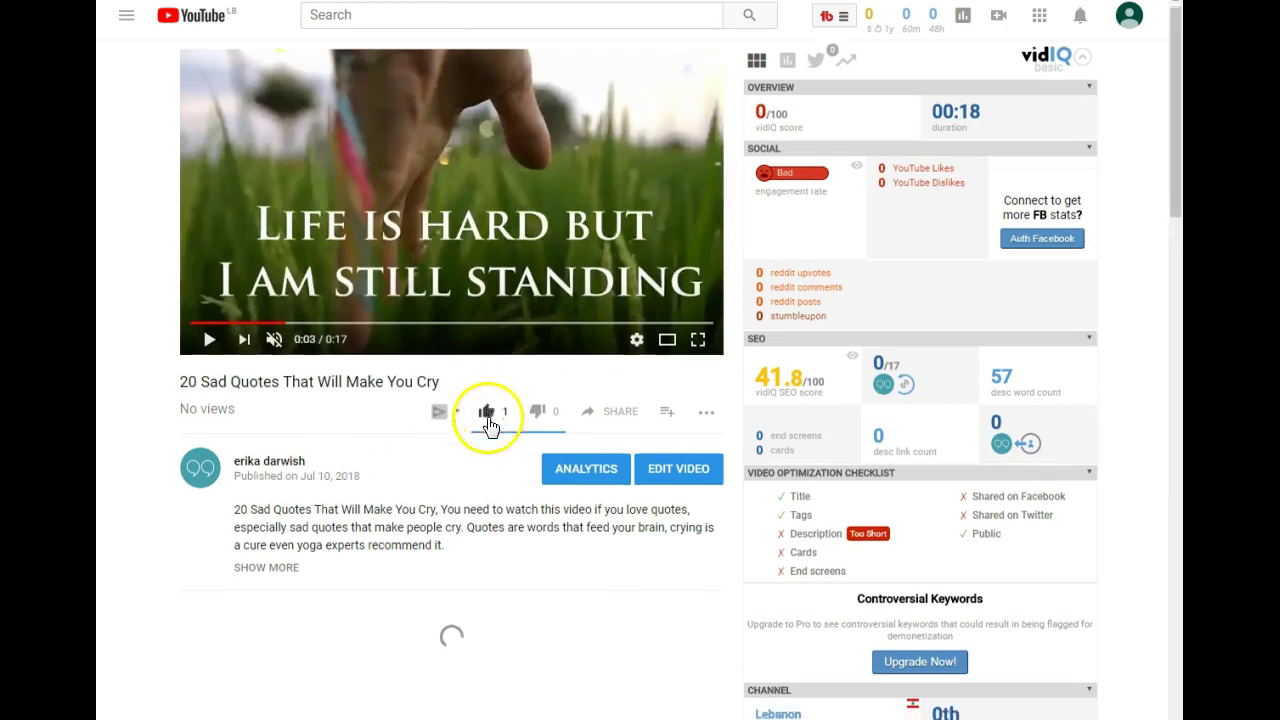
{"action": "scroll", "coordinate": [487, 430], "scroll_direction": "up", "scroll_amount": 6}
{"action": "scroll", "coordinate": [331, 533], "scroll_direction": "down", "scroll_amount": 4}
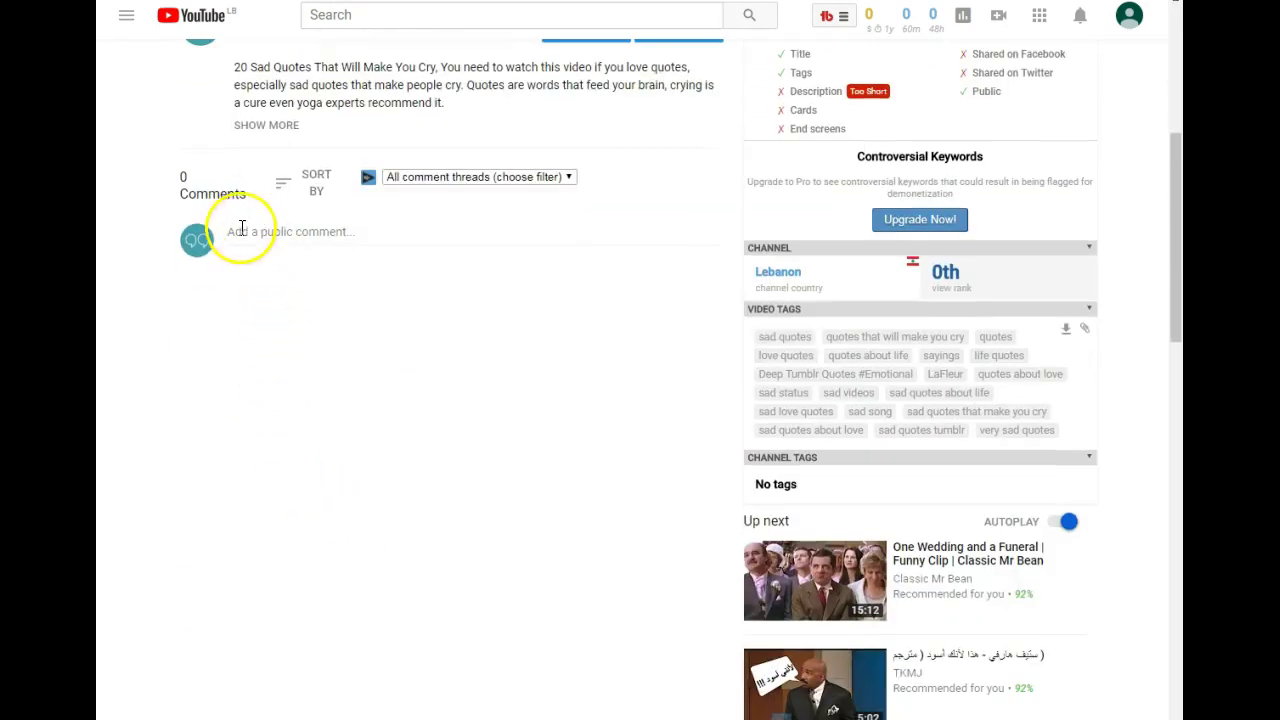
{"action": "left_click", "coordinate": [240, 231]}
{"action": "right_click", "coordinate": [240, 233]}
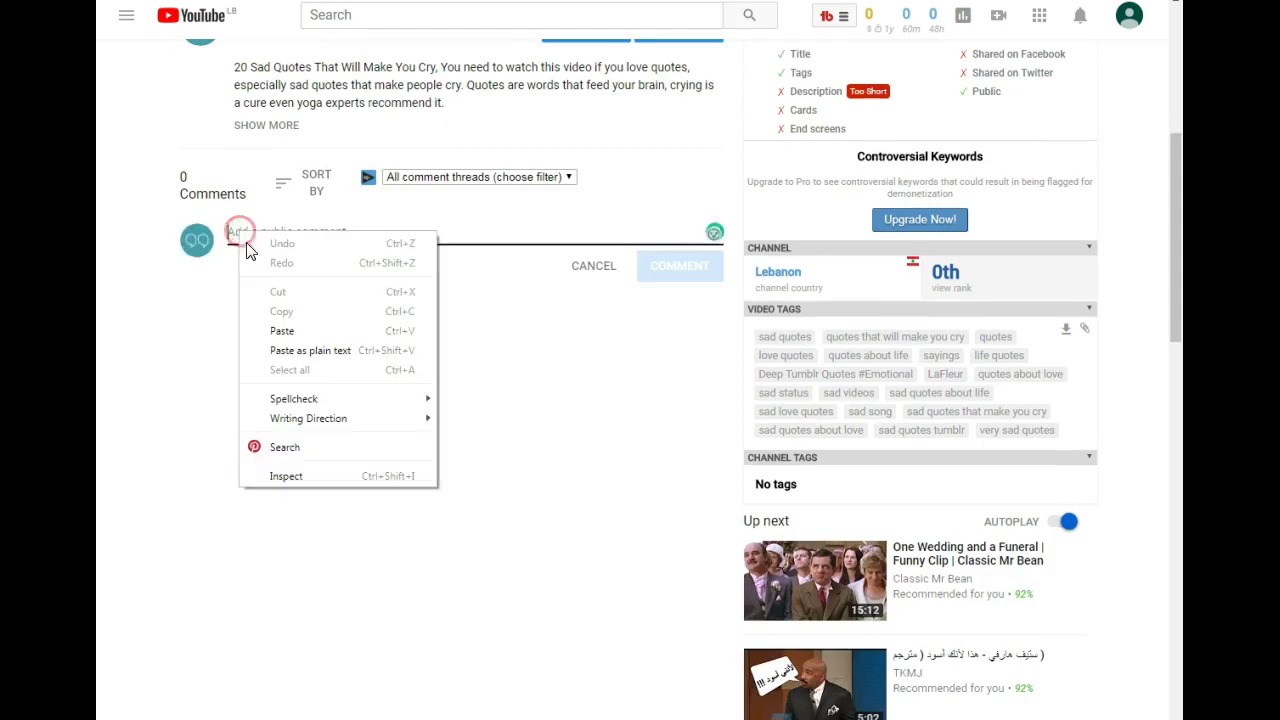
{"action": "left_click", "coordinate": [270, 326]}
{"action": "left_click_drag", "start_coordinate": [286, 231], "coordinate": [230, 231]}
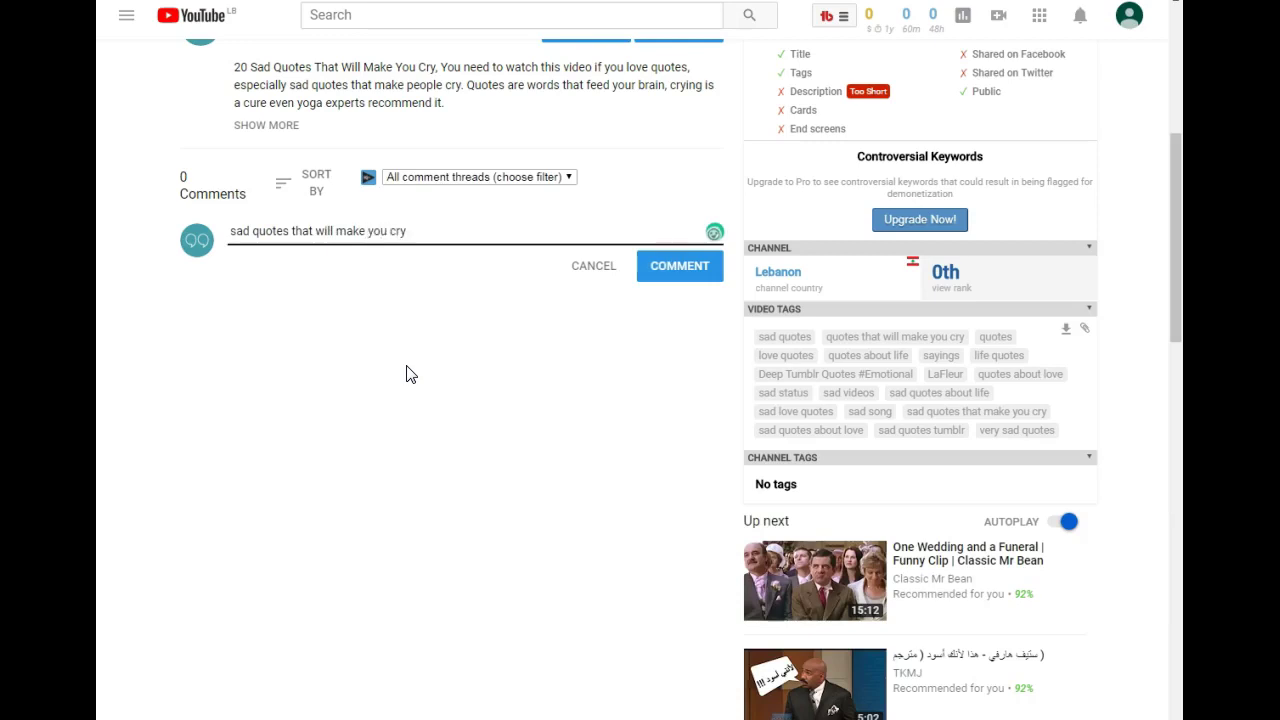
{"action": "left_click", "coordinate": [672, 268]}
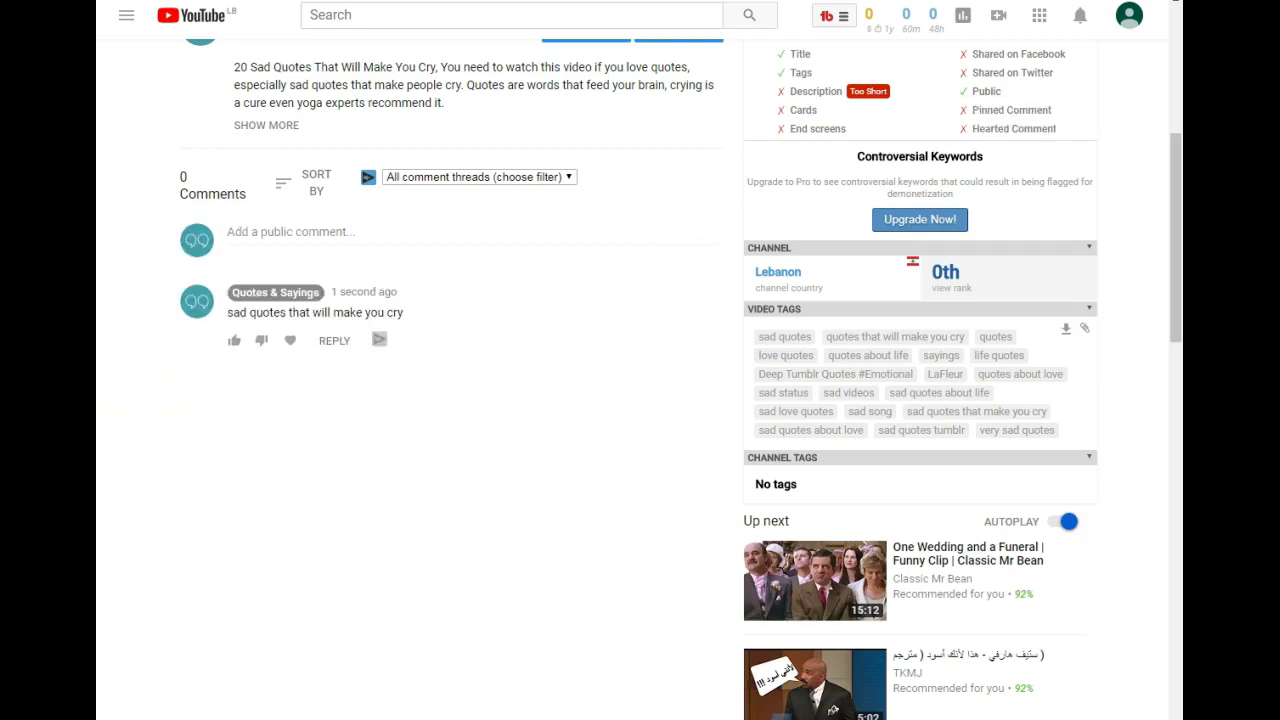
- Like and heart the posted comment, then pin it to the top of the comments
{"action": "left_click", "coordinate": [234, 340]}
{"action": "left_click", "coordinate": [358, 341]}
{"action": "left_click", "coordinate": [705, 302]}
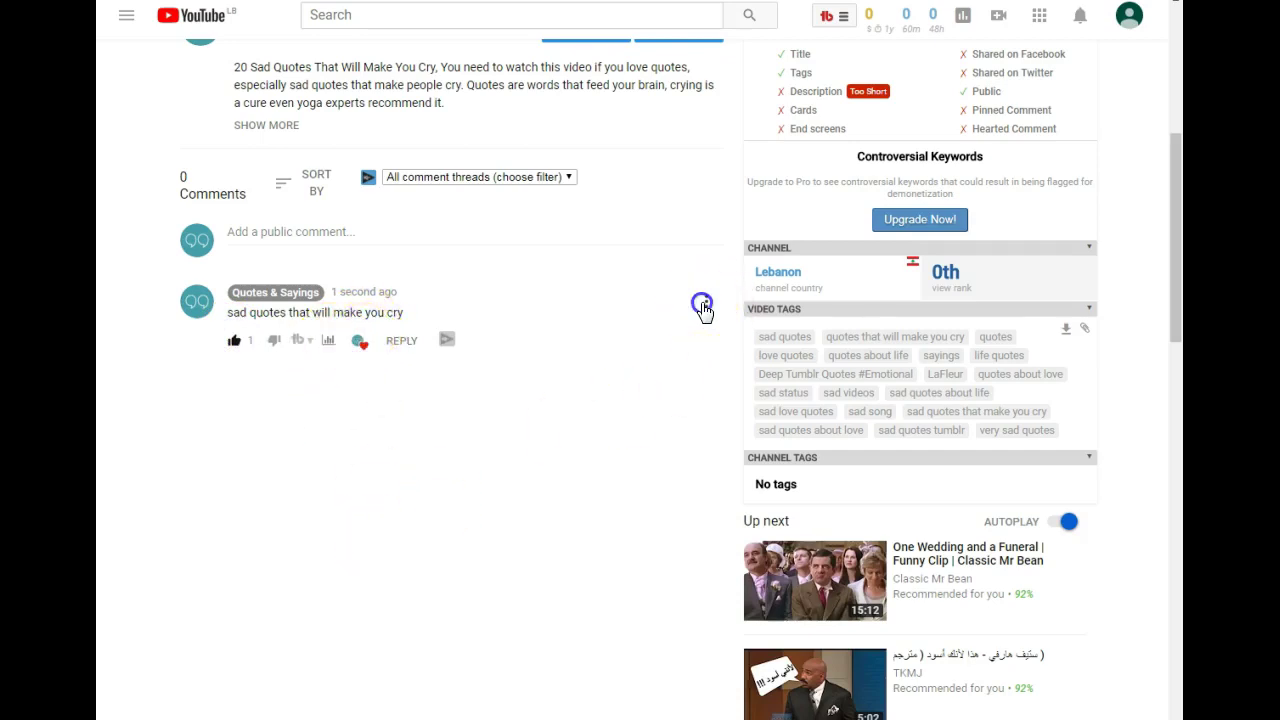
{"action": "left_click", "coordinate": [712, 346]}
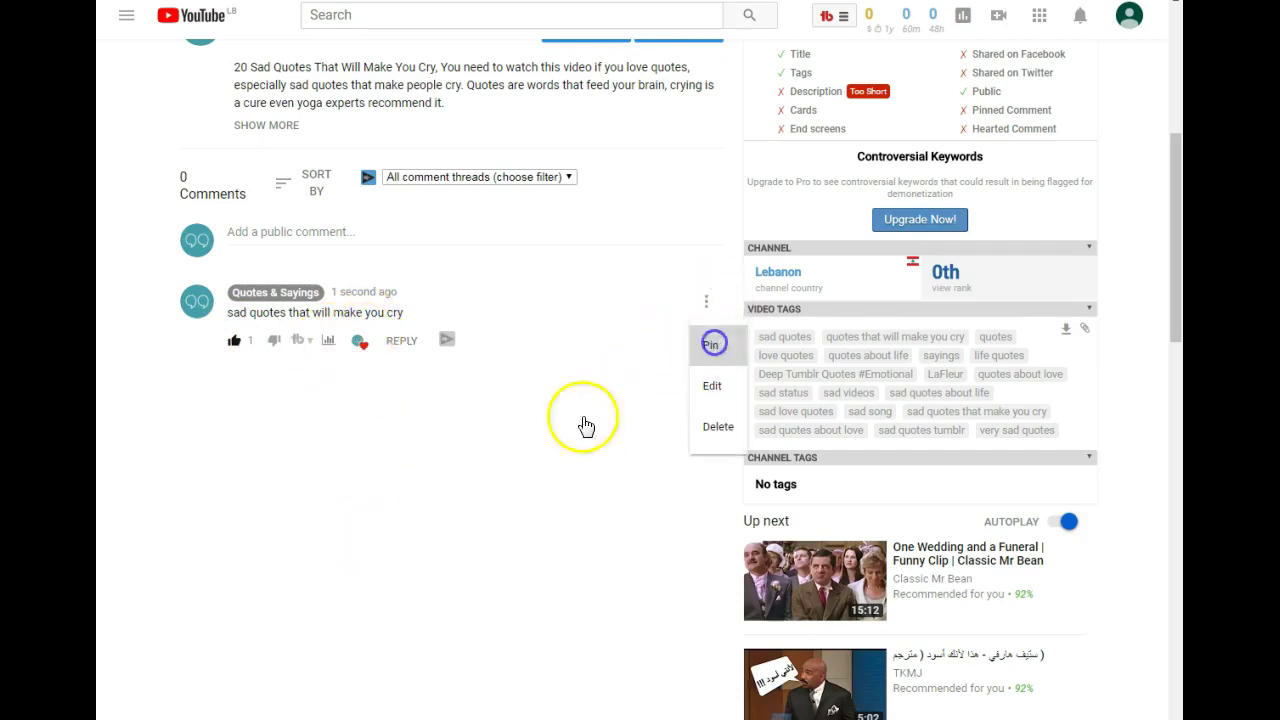
{"action": "left_click", "coordinate": [757, 424]}
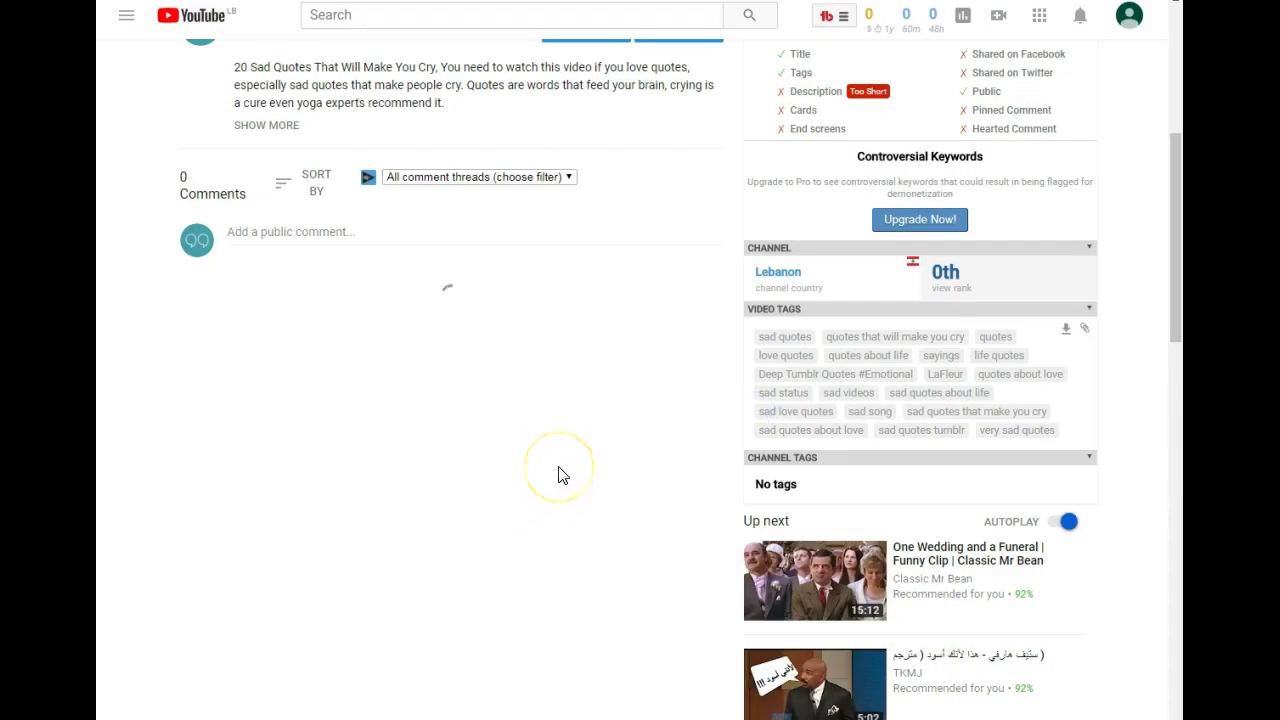
{"action": "scroll", "coordinate": [540, 490], "scroll_direction": "up", "scroll_amount": 3}
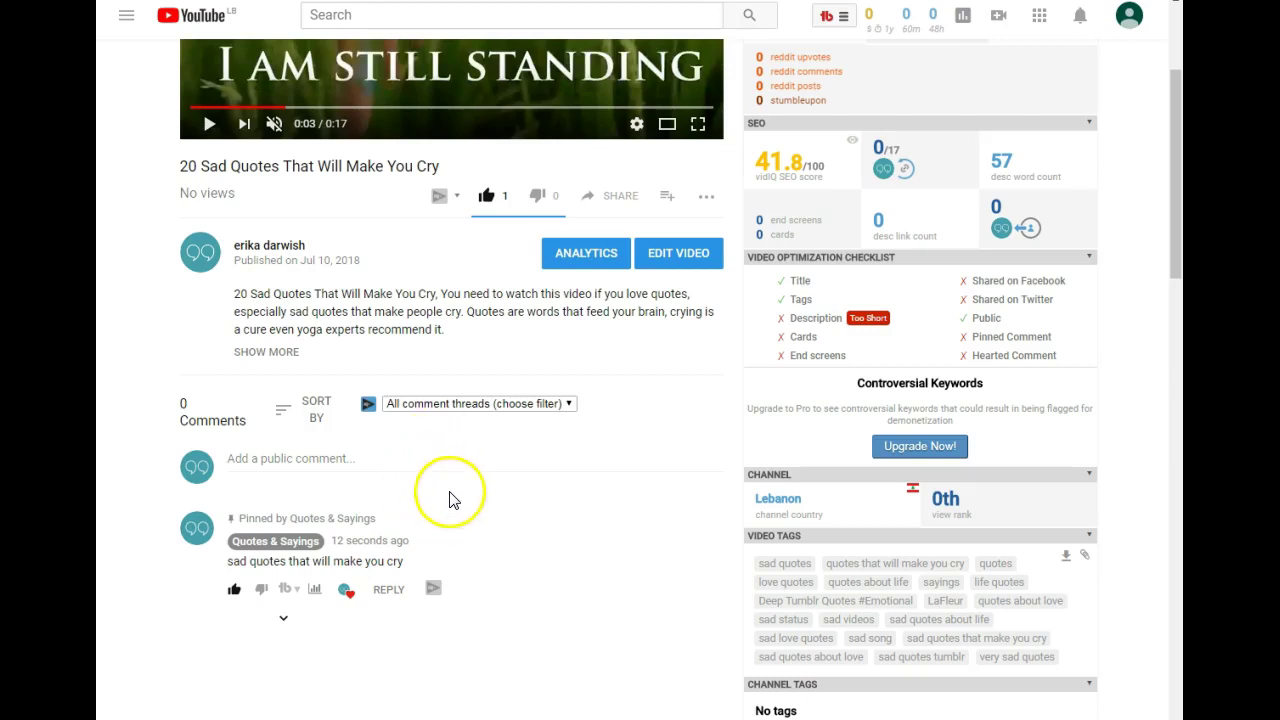
- Copy the video's web address and open it in a new browser tab
{"action": "scroll", "coordinate": [482, 432], "scroll_direction": "up", "scroll_amount": 2}
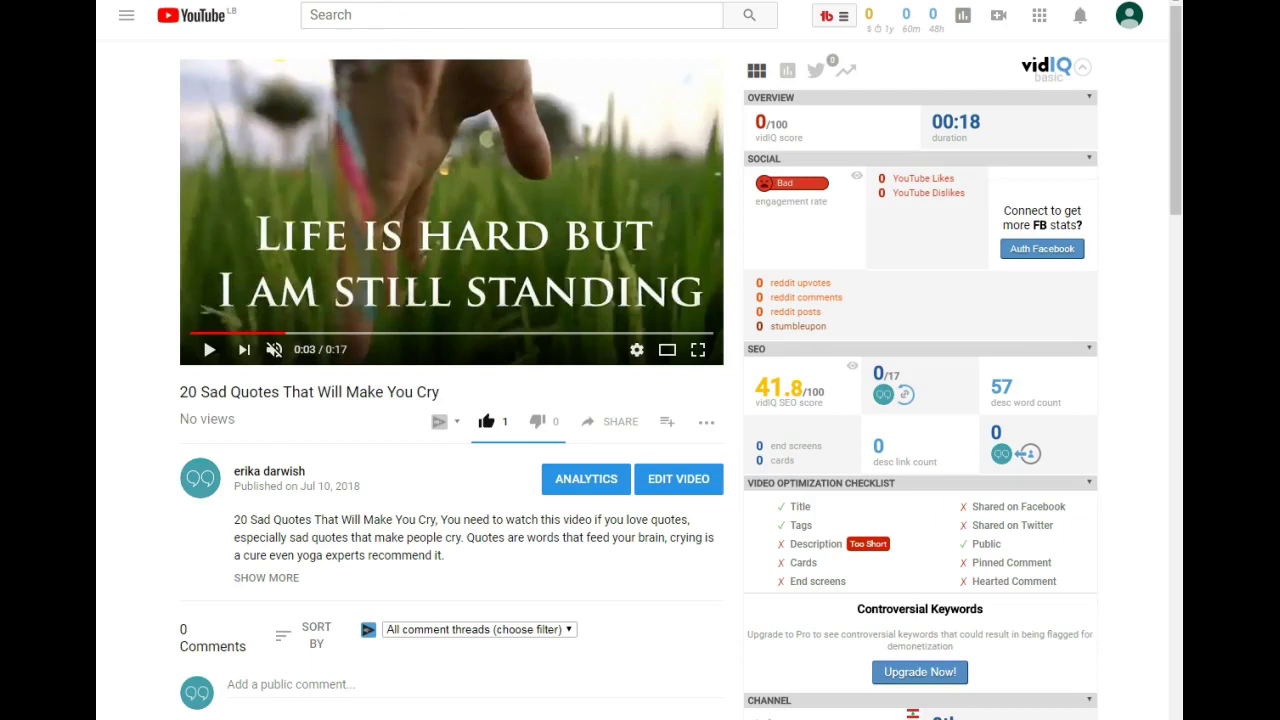
{"action": "right_click", "coordinate": [416, 12]}
{"action": "left_click", "coordinate": [450, 42]}
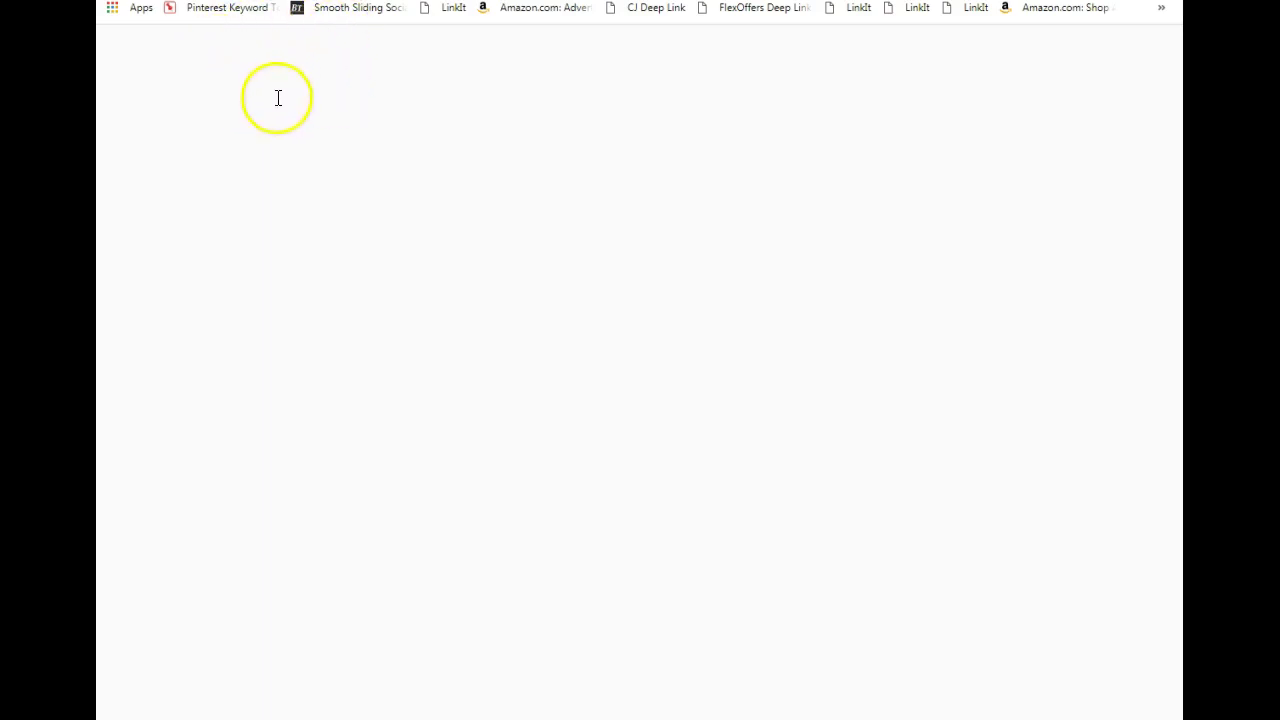
{"action": "right_click", "coordinate": [300, 2]}
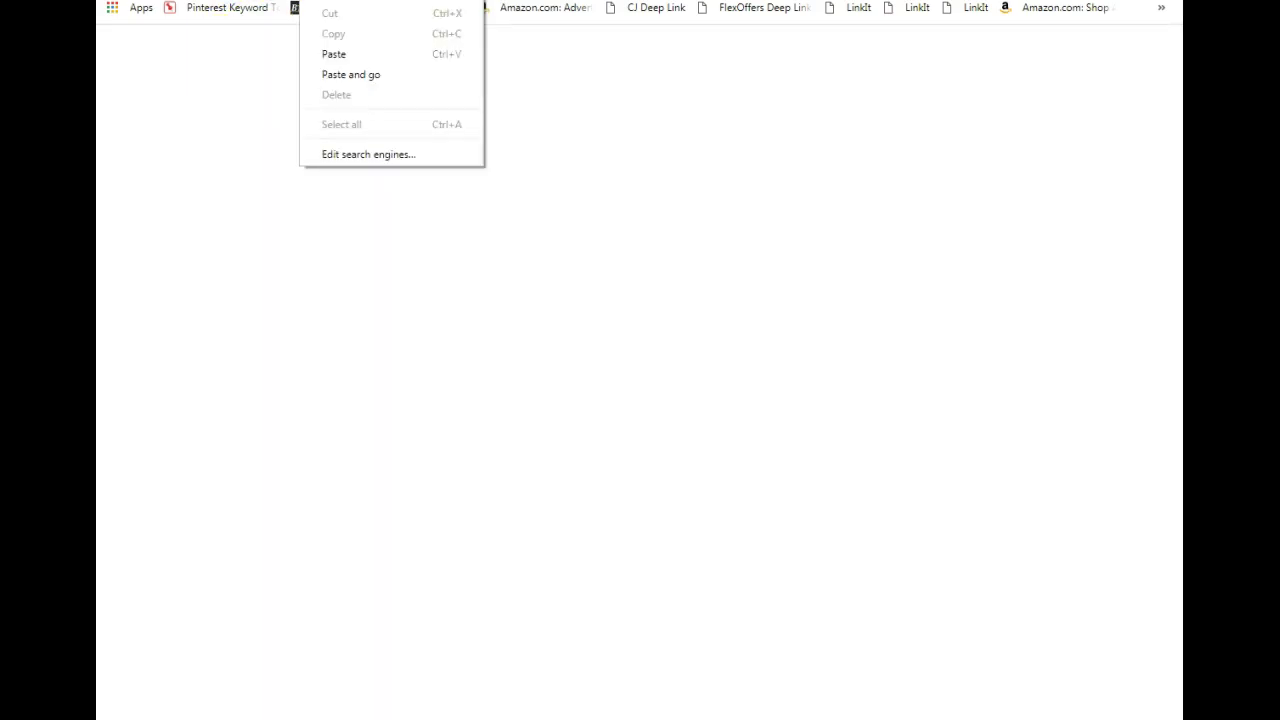
{"action": "left_click", "coordinate": [325, 53]}
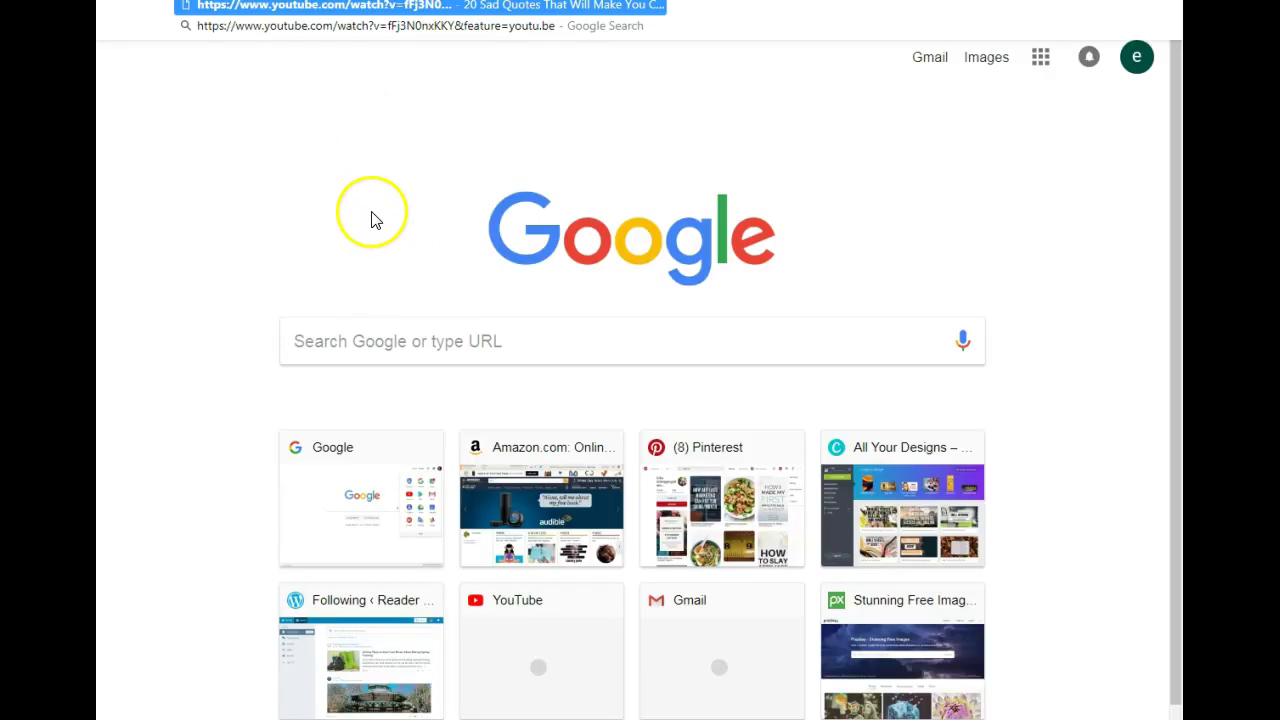
{"action": "left_click", "coordinate": [370, 220]}
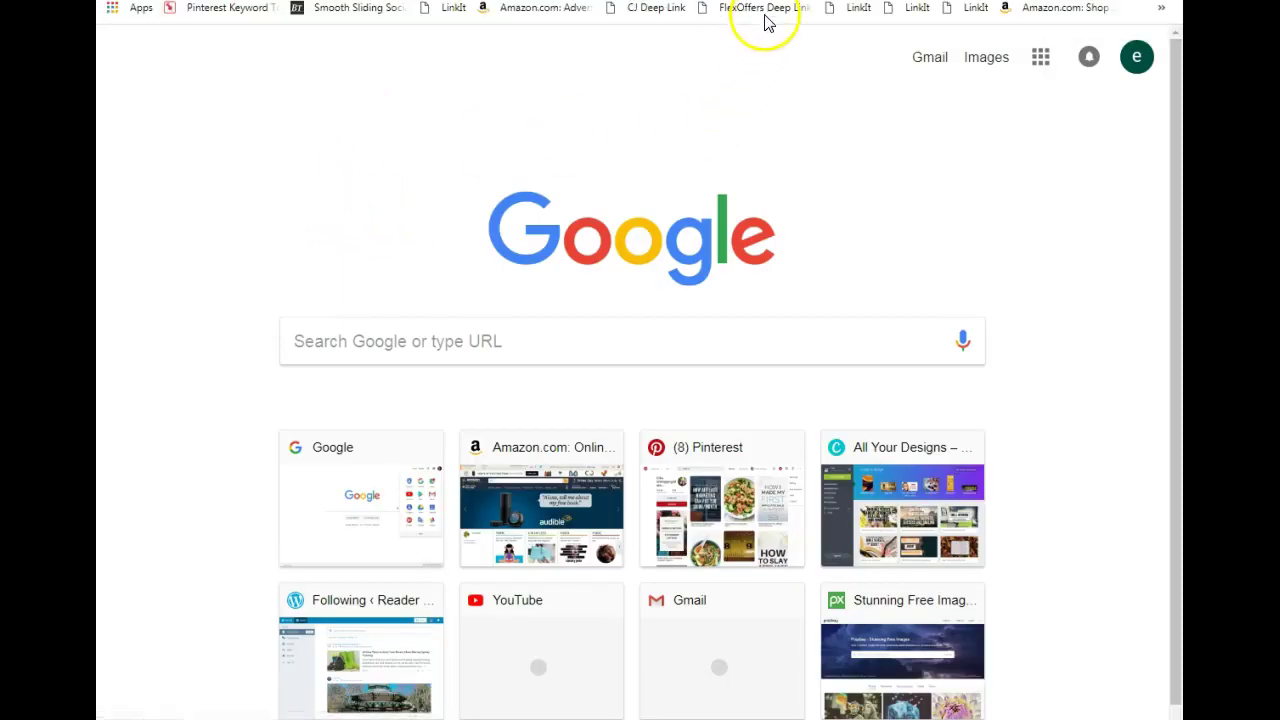
{"action": "key", "text": "Return"}
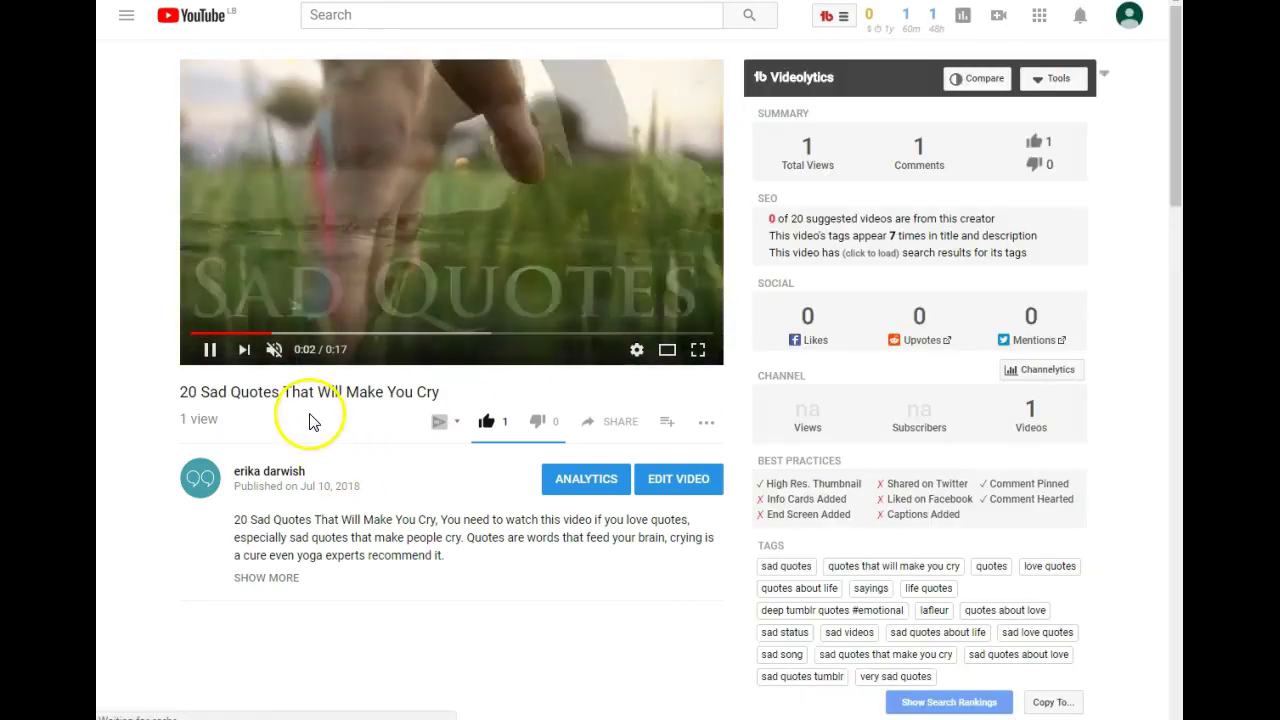
- Examine the video's comment section and its vidIQ score, social, SEO and optimization checklist figures
{"action": "scroll", "coordinate": [327, 410], "scroll_direction": "down", "scroll_amount": 2}
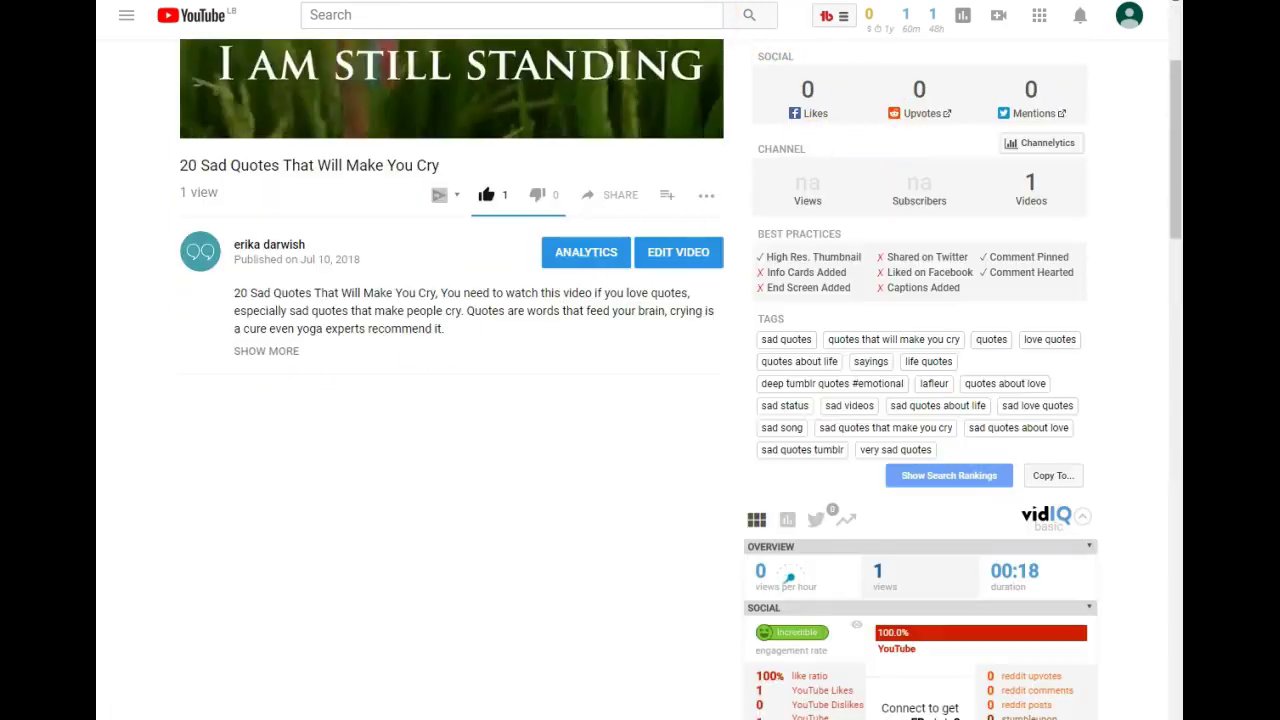
{"action": "scroll", "coordinate": [709, 371], "scroll_direction": "down", "scroll_amount": 7}
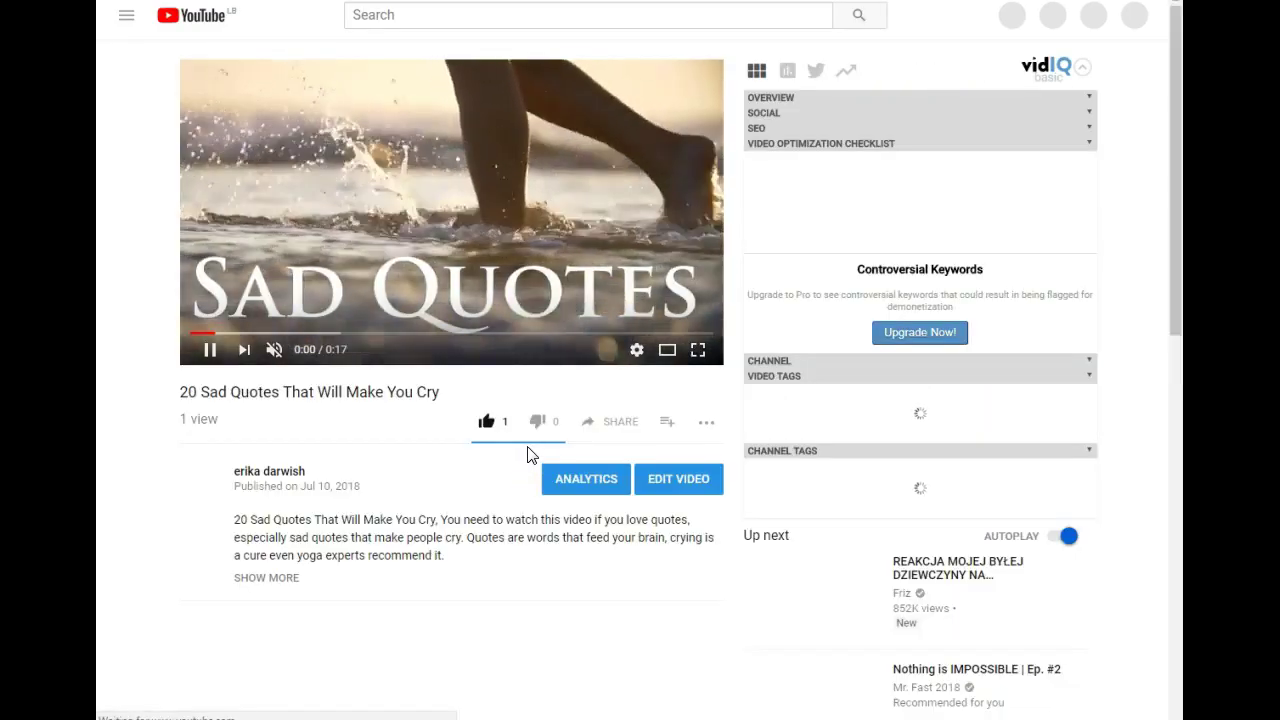
{"action": "scroll", "coordinate": [528, 452], "scroll_direction": "down", "scroll_amount": 5}
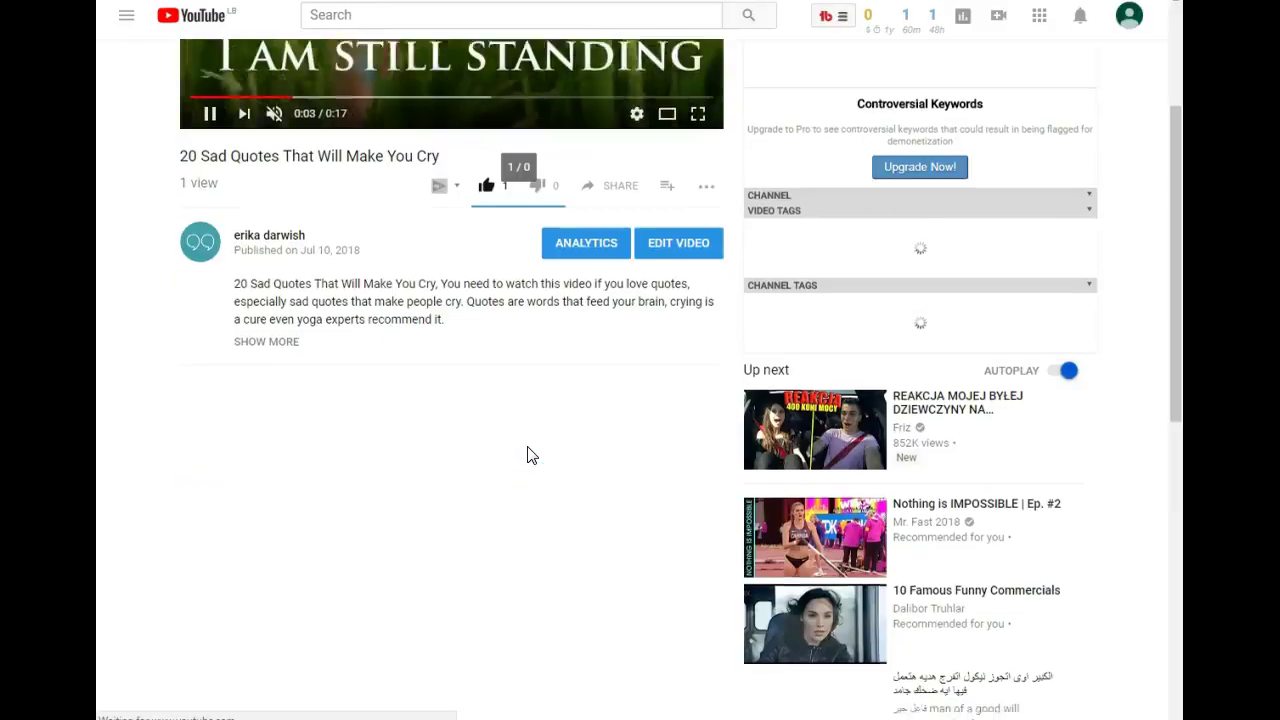
{"action": "scroll", "coordinate": [528, 452], "scroll_direction": "up", "scroll_amount": 5}
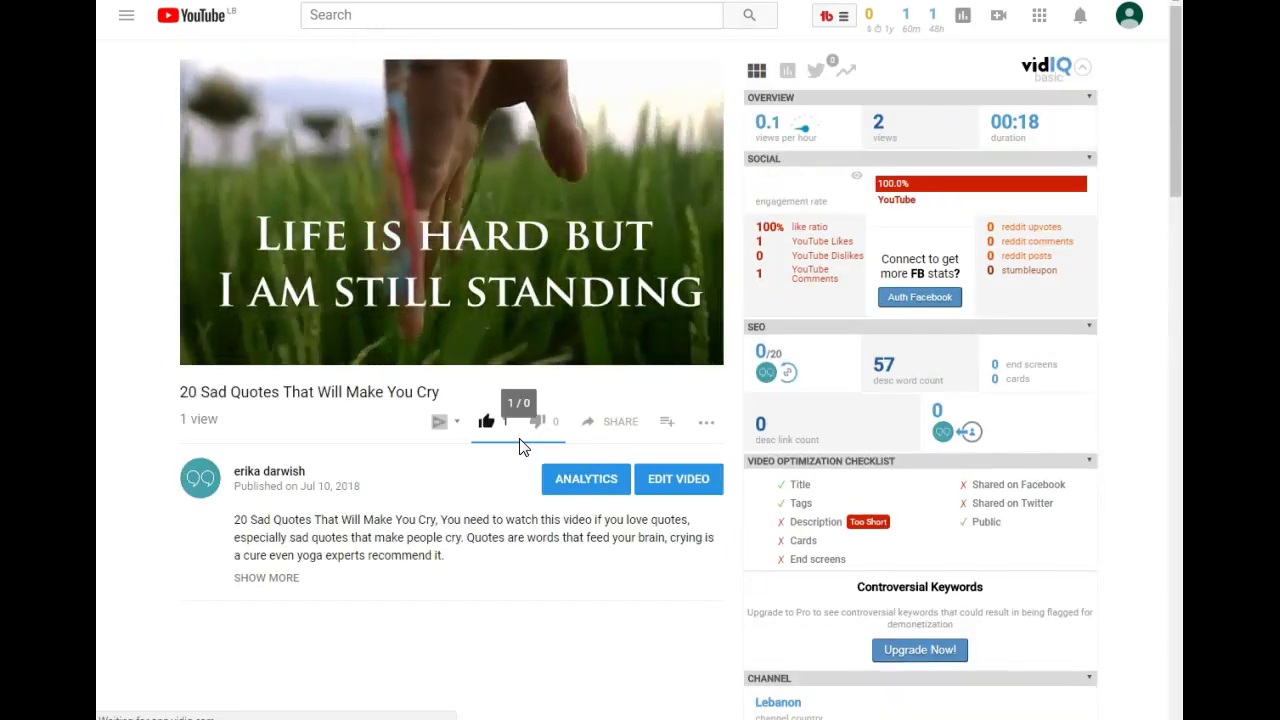
{"action": "scroll", "coordinate": [506, 451], "scroll_direction": "down", "scroll_amount": 2}
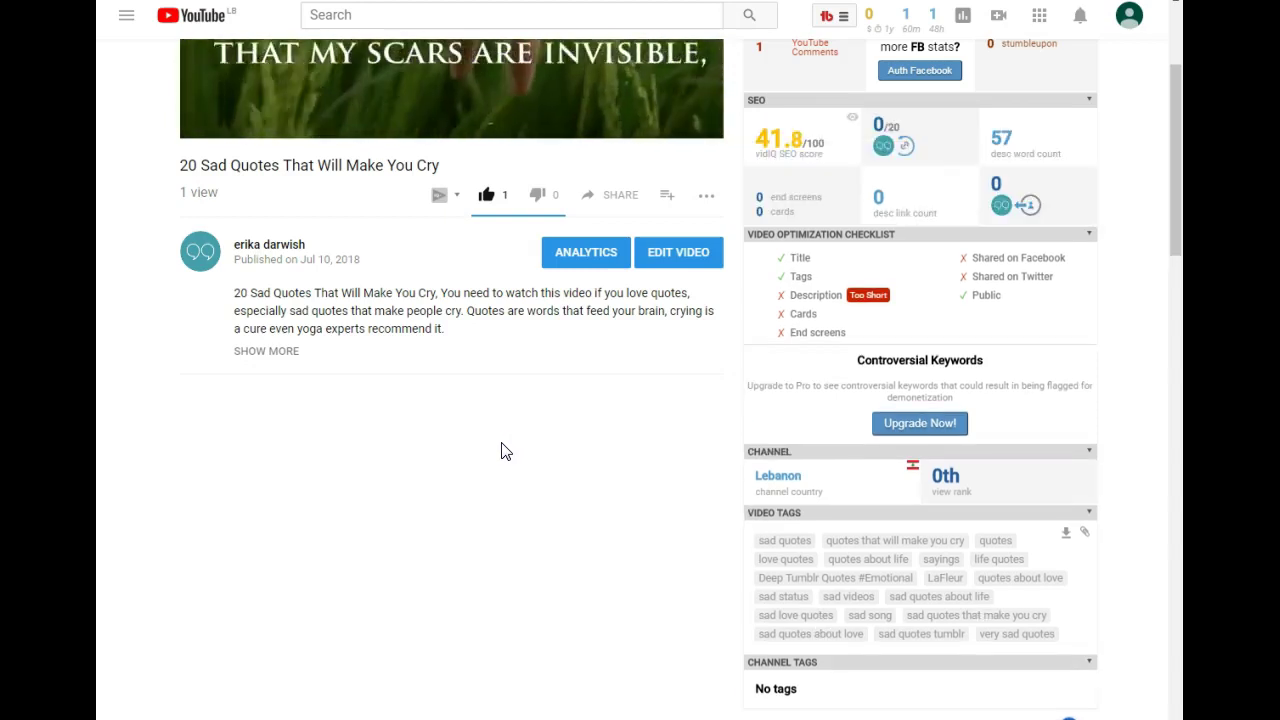
{"action": "scroll", "coordinate": [500, 457], "scroll_direction": "up", "scroll_amount": 2}
{"action": "left_click", "coordinate": [770, 250]}
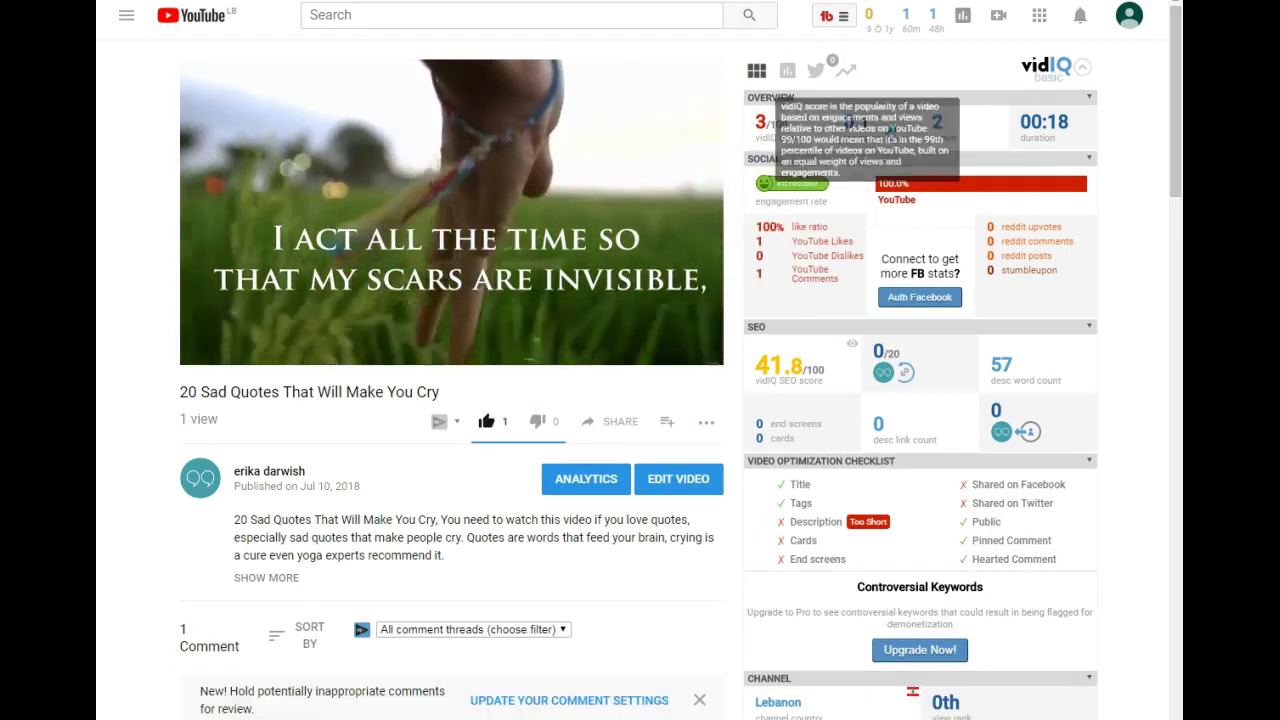
{"action": "mouse_move", "coordinate": [771, 190]}
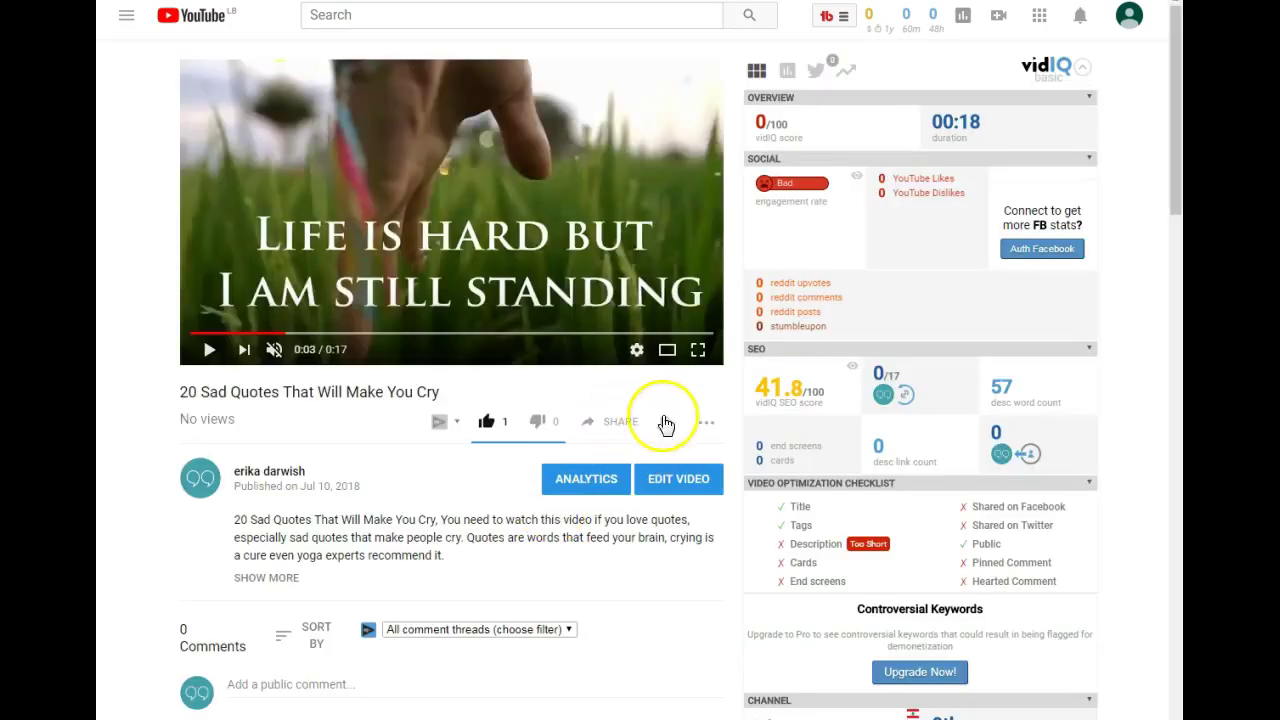
- Share the video on Google+ as a public post from the Quotes & Sayings account
{"action": "left_click", "coordinate": [618, 428]}
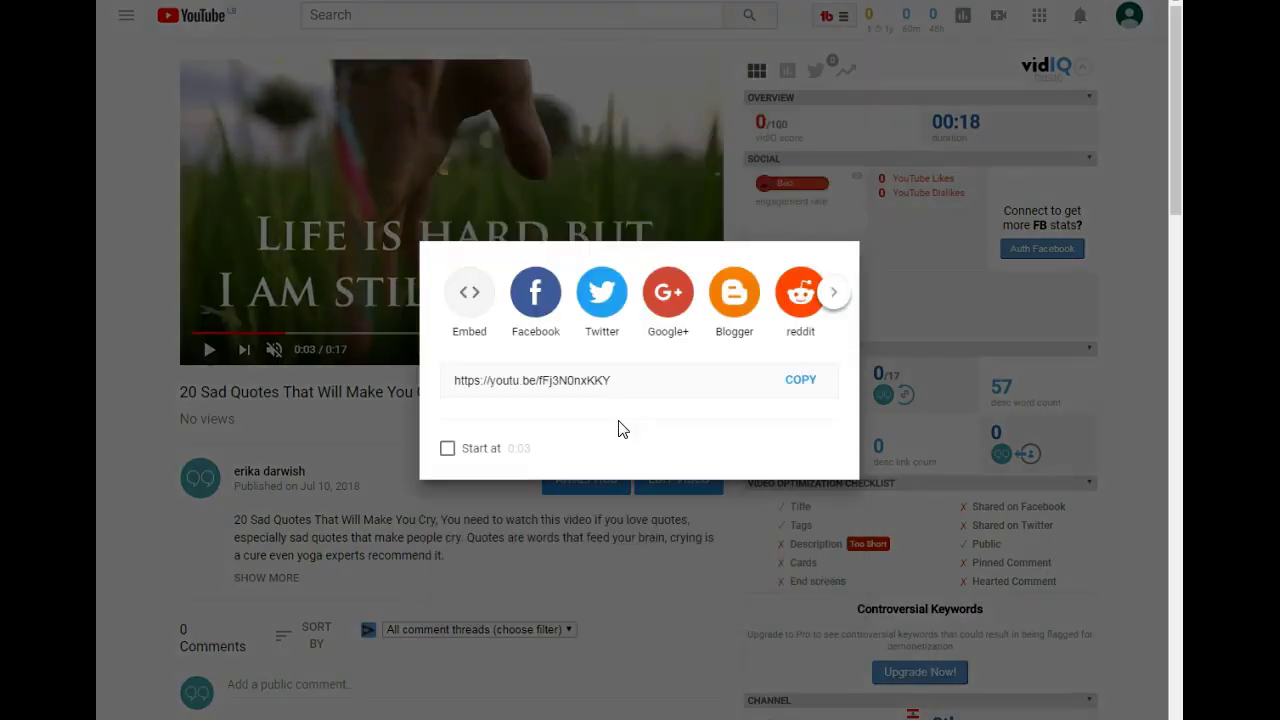
{"action": "left_click", "coordinate": [668, 296]}
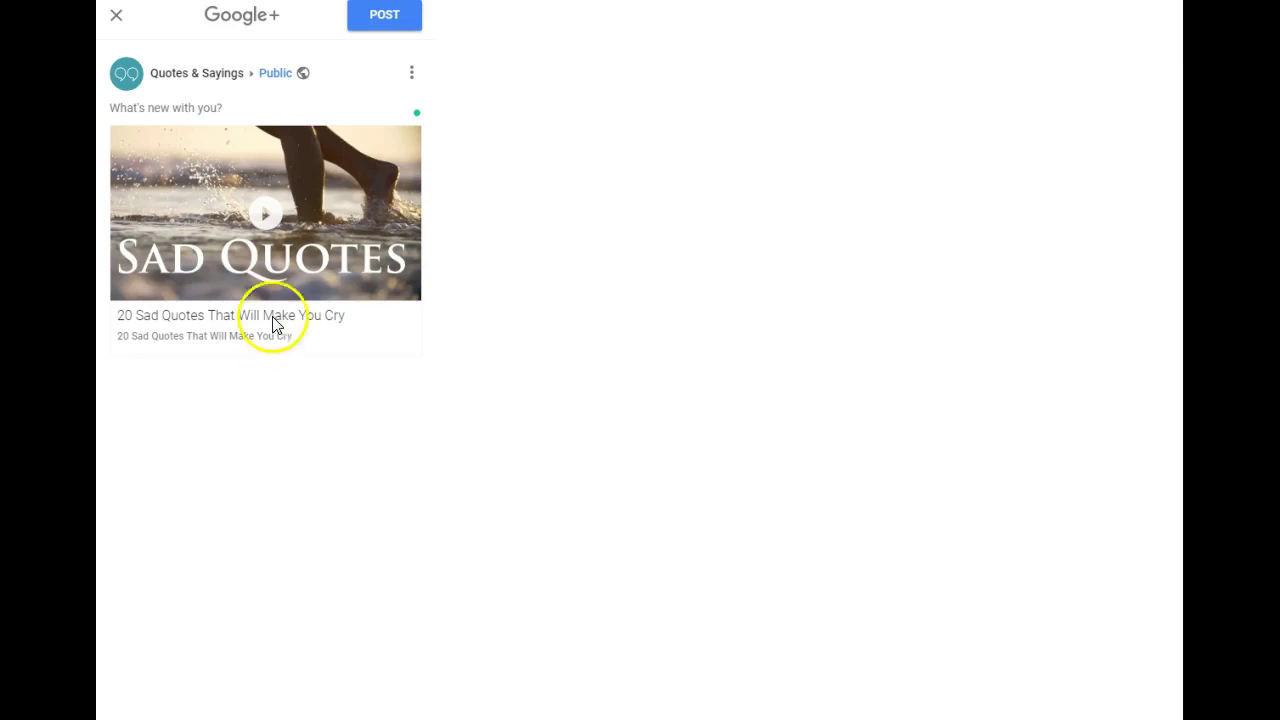
{"action": "left_click", "coordinate": [368, 14]}
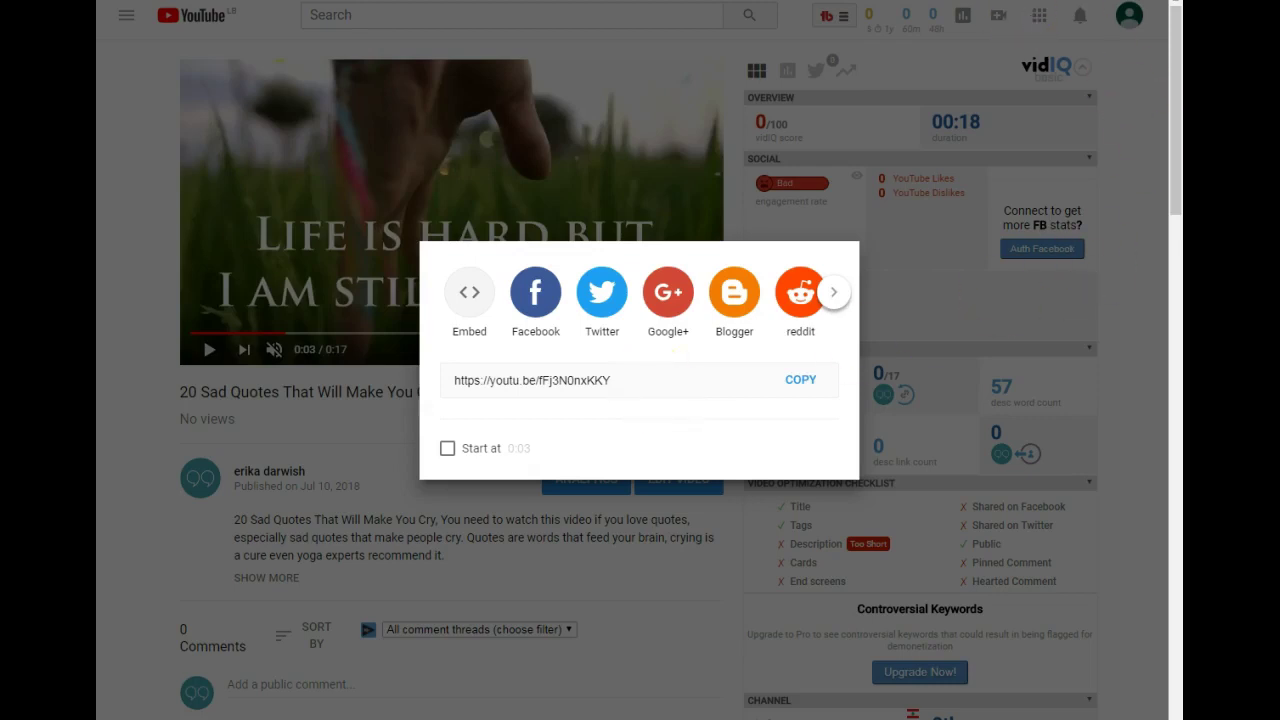
- Open Google+ in a new browser tab and get past its welcome dialog
{"action": "left_click", "coordinate": [805, 288]}
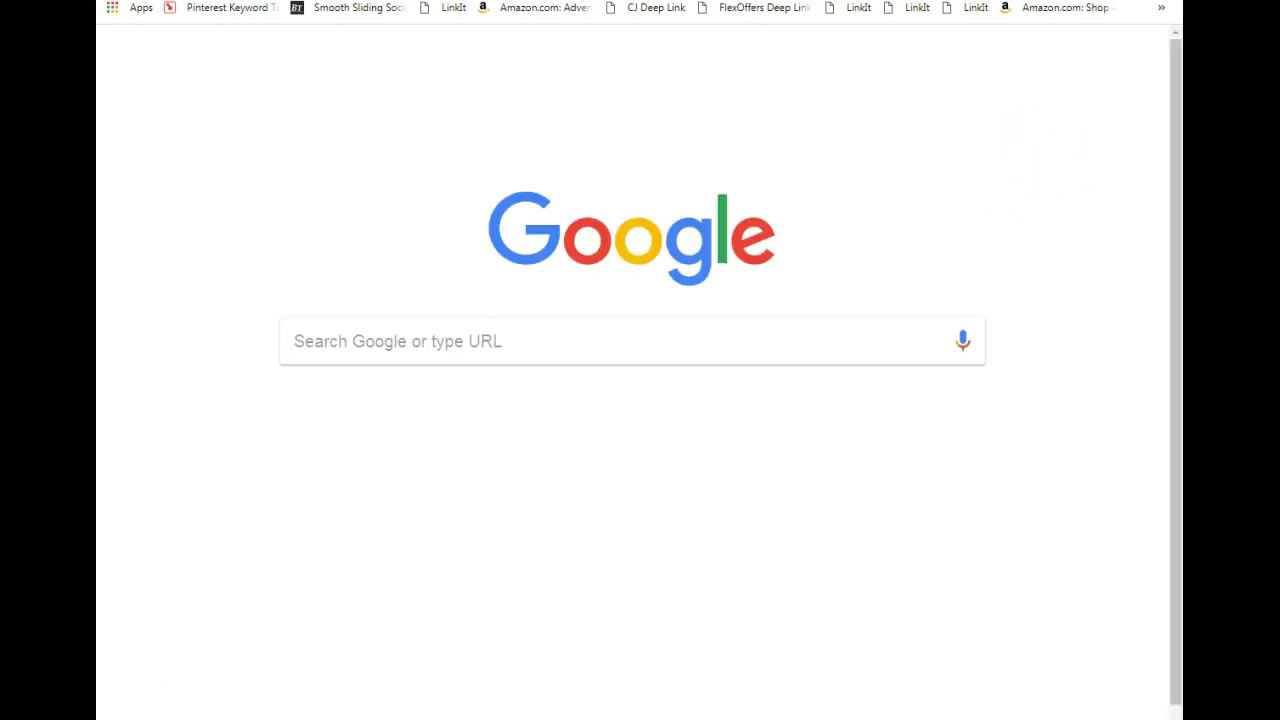
{"action": "left_click", "coordinate": [1042, 62]}
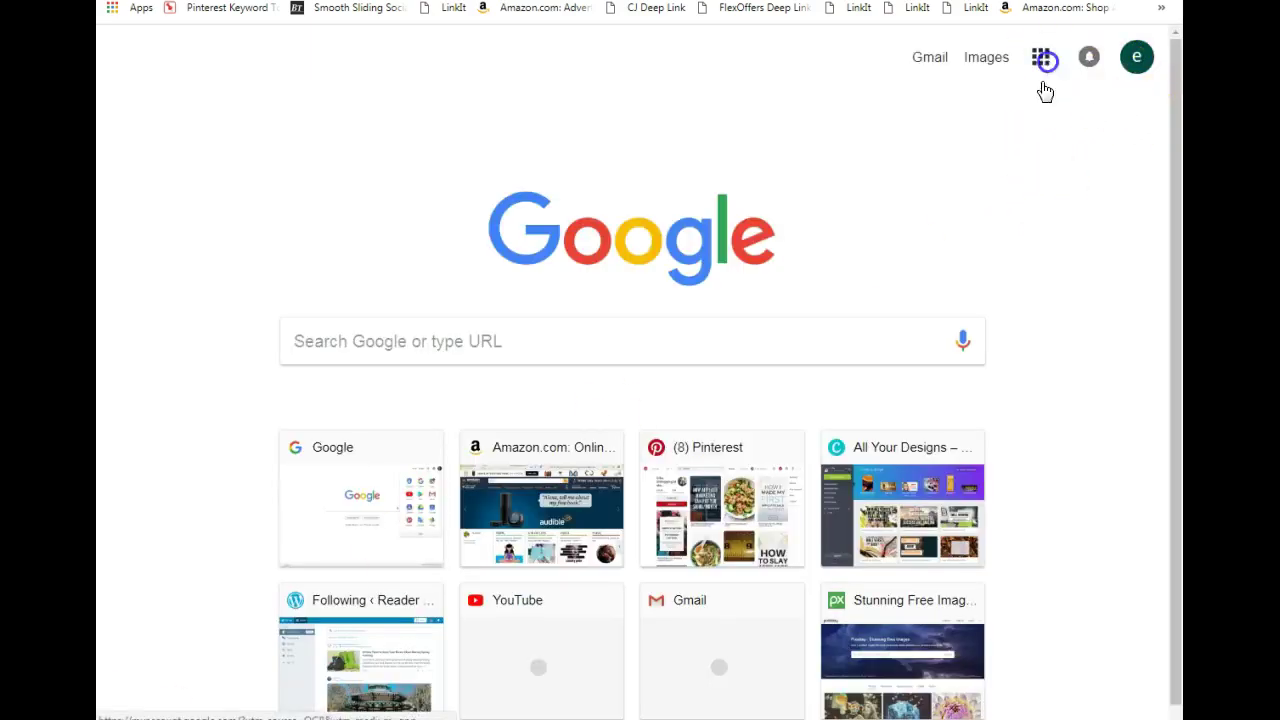
{"action": "left_click", "coordinate": [177, 323]}
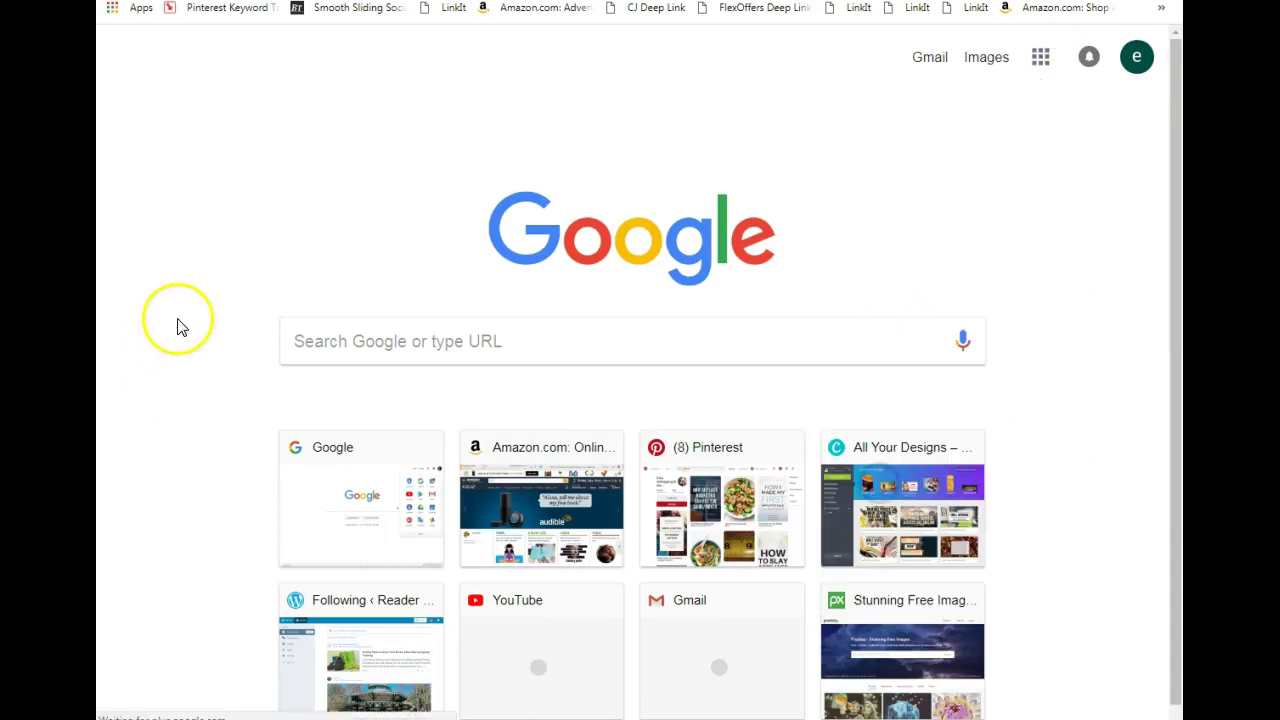
{"action": "scroll", "coordinate": [177, 323], "scroll_direction": "down", "scroll_amount": 1}
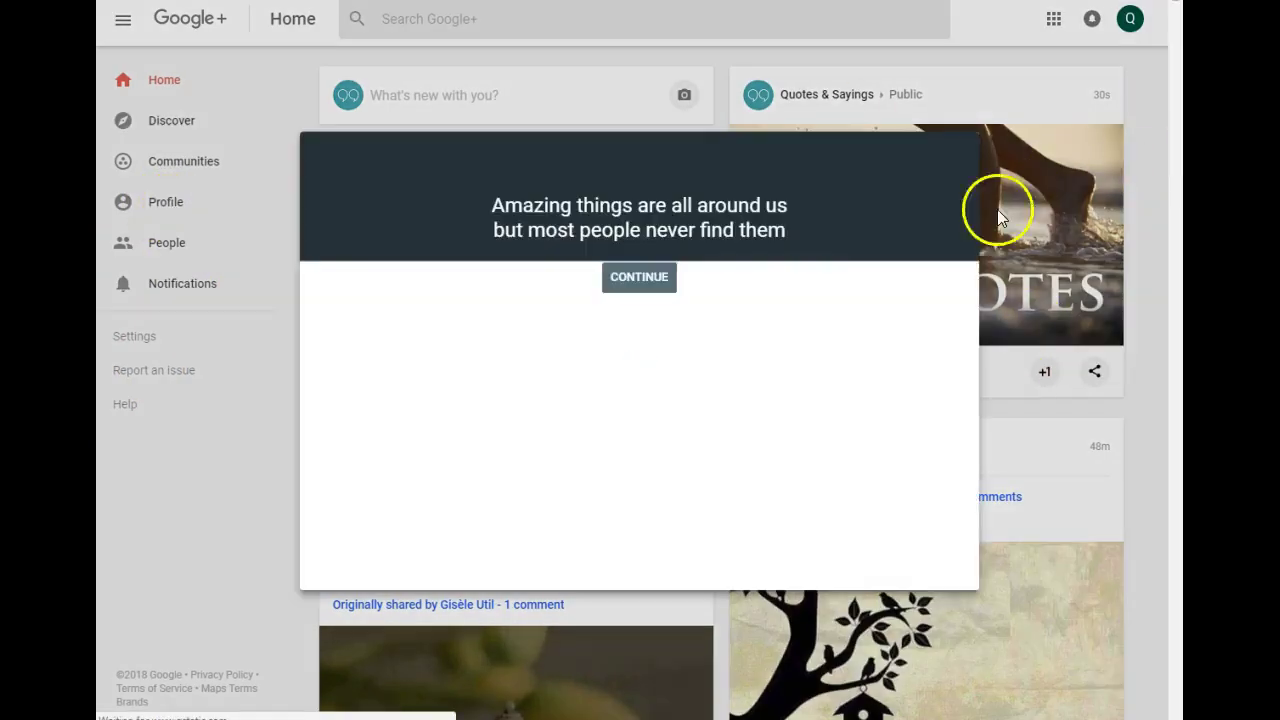
{"action": "left_click", "coordinate": [608, 280]}
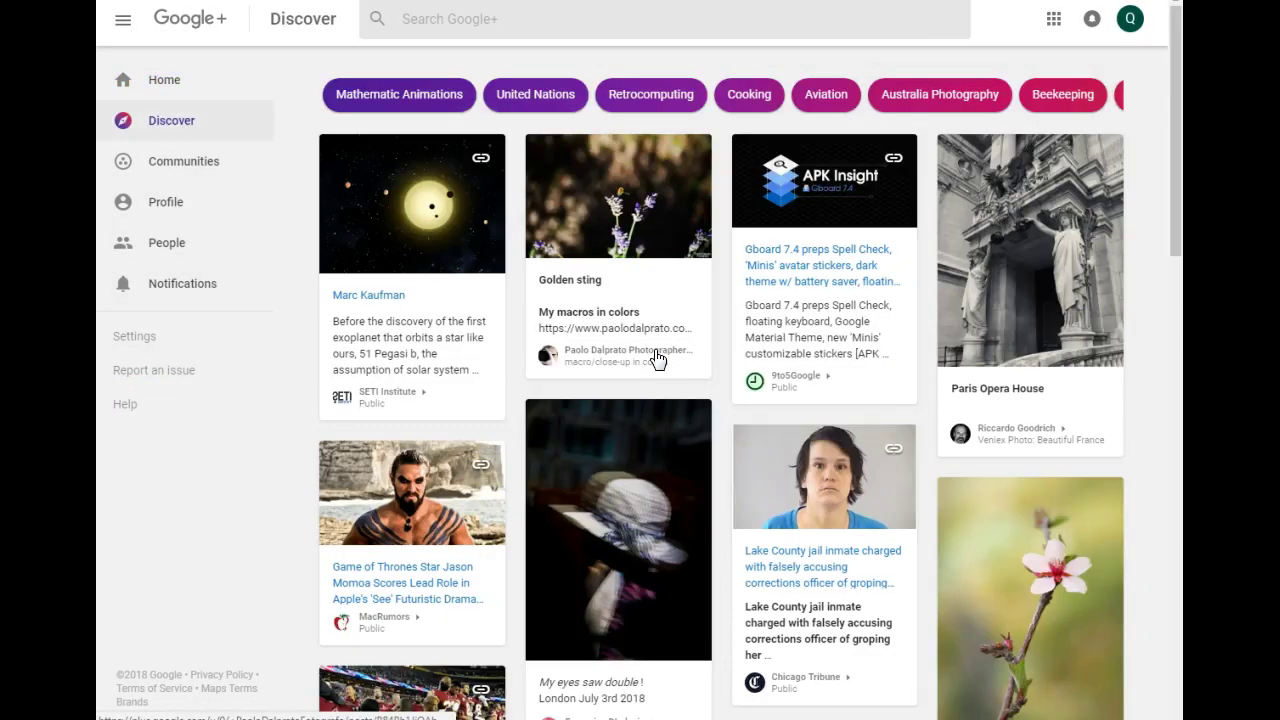
- Open the Quotes & Sayings profile and look over its posts sharing the sad quotes video
{"action": "left_click", "coordinate": [158, 212]}
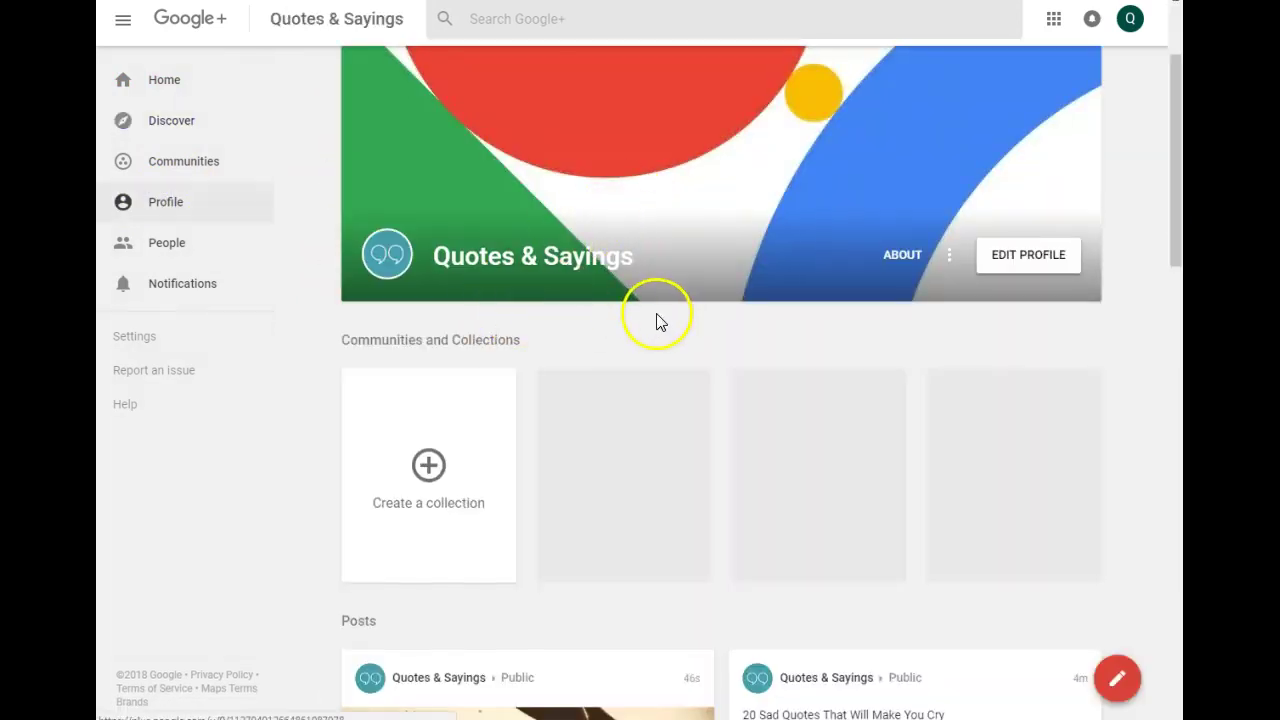
{"action": "scroll", "coordinate": [654, 320], "scroll_direction": "down", "scroll_amount": 7}
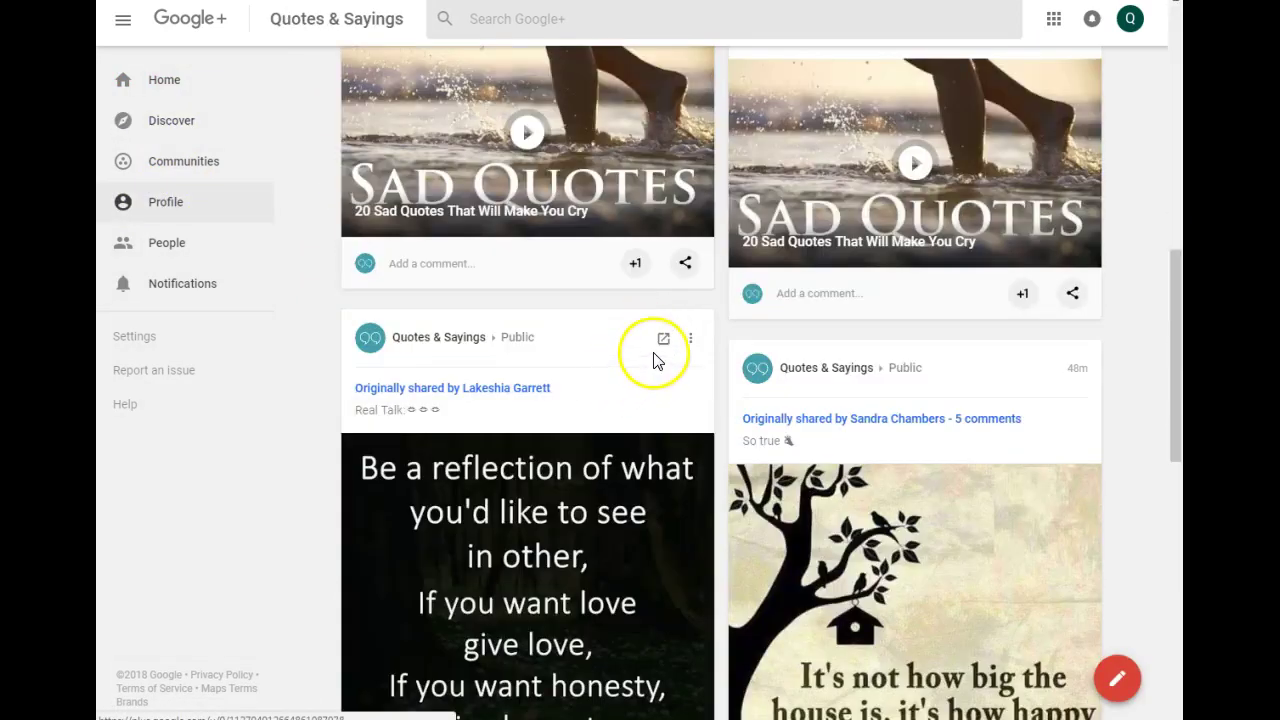
{"action": "scroll", "coordinate": [657, 343], "scroll_direction": "up", "scroll_amount": 5}
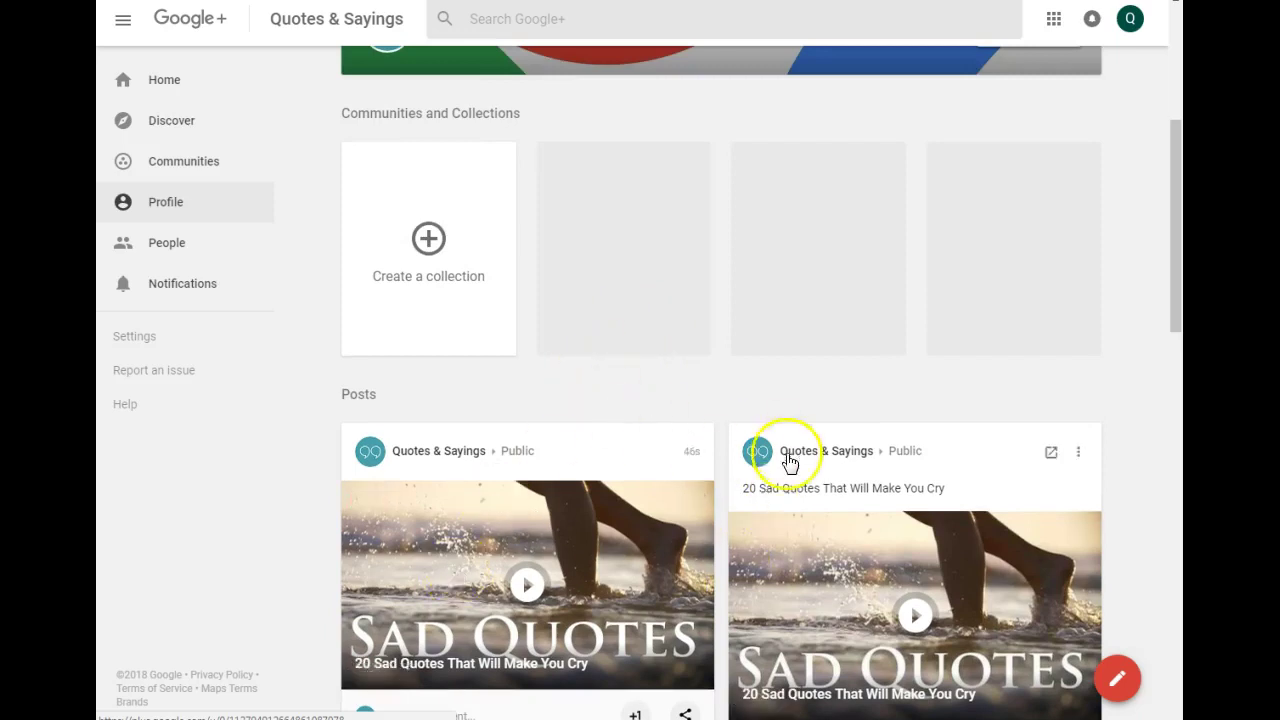
{"action": "scroll", "coordinate": [988, 586], "scroll_direction": "down", "scroll_amount": 2}
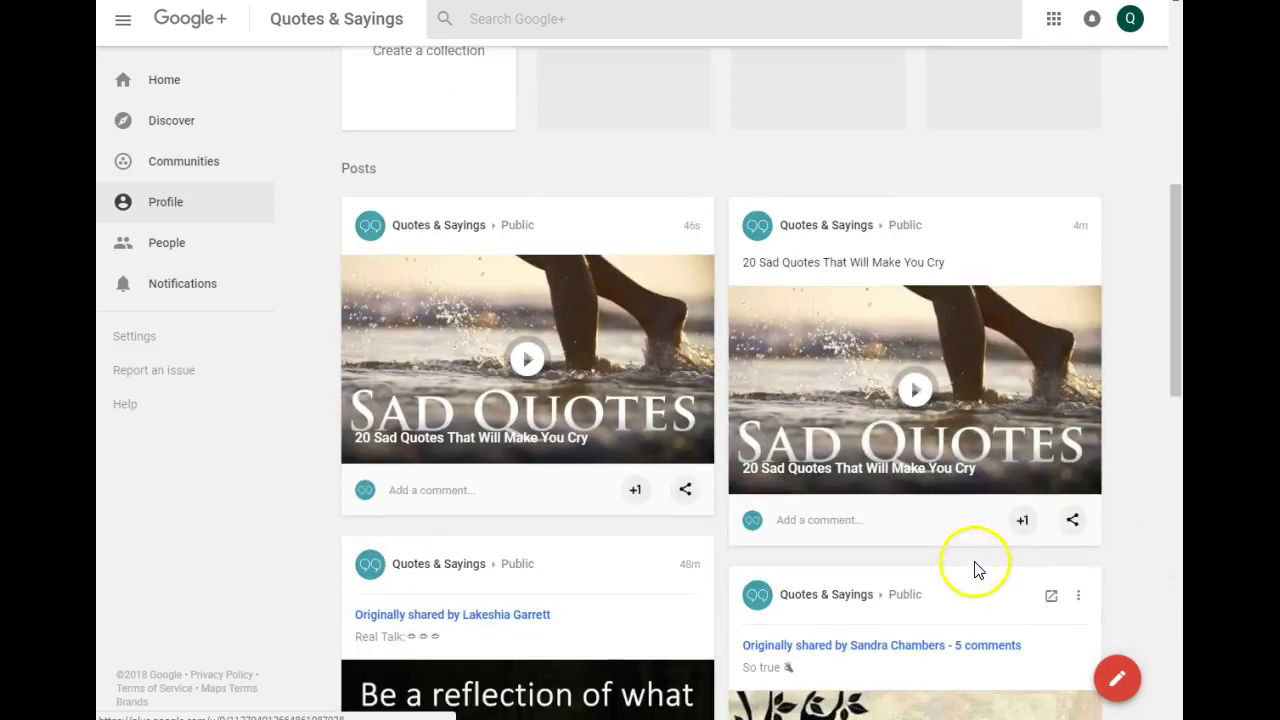
- Examine the communities available for resharing the "20 Sad Quotes That Will Make You Cry" post, and discard the reshare
{"action": "left_click", "coordinate": [1075, 521]}
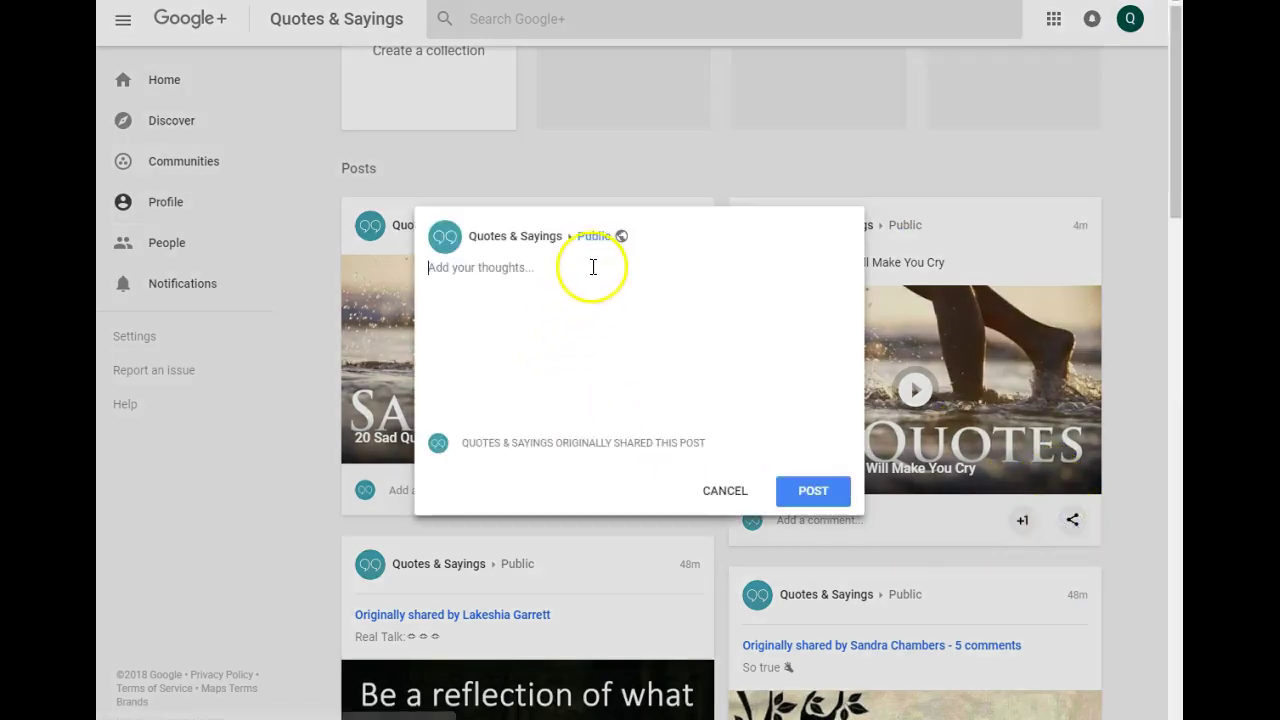
{"action": "left_click", "coordinate": [590, 240]}
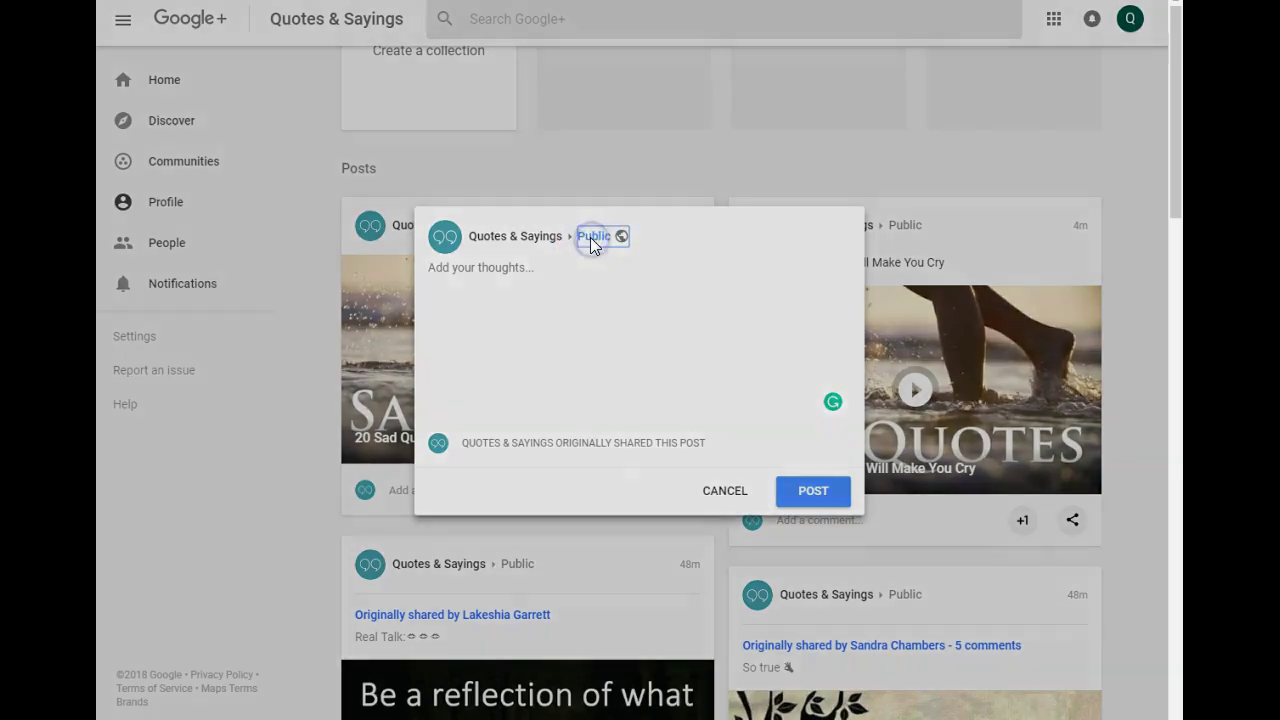
{"action": "left_click", "coordinate": [511, 432]}
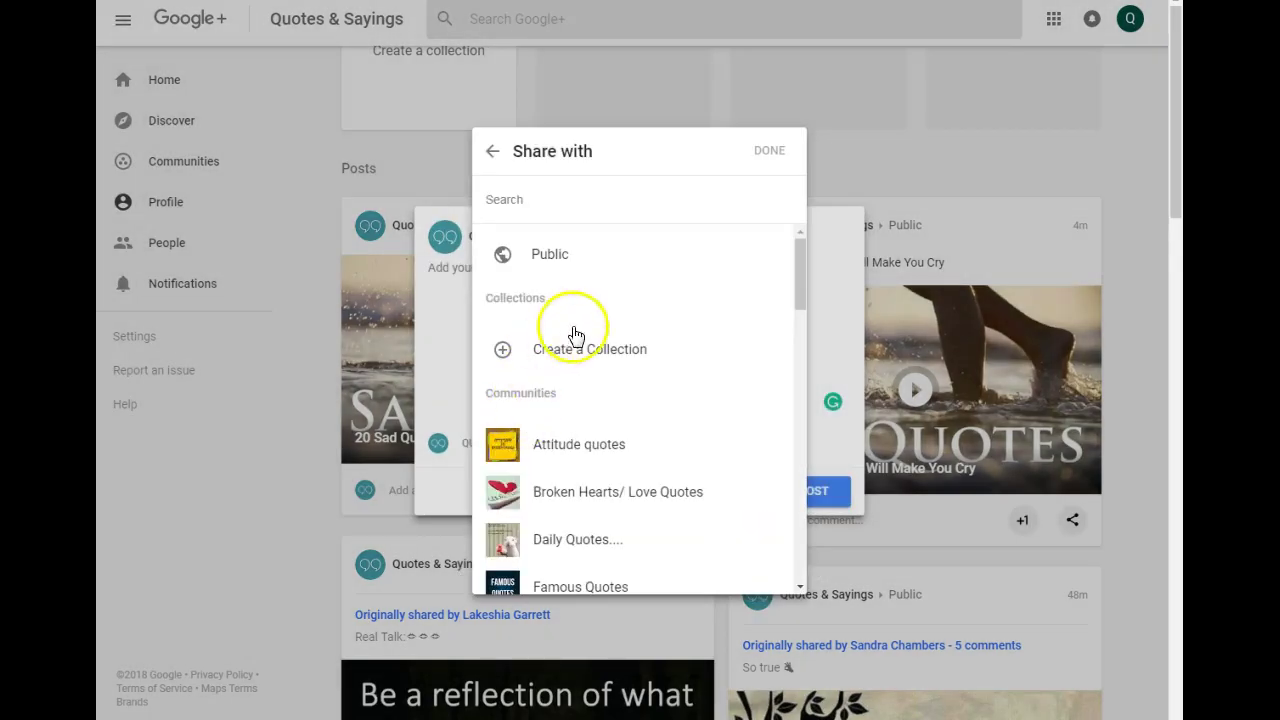
{"action": "scroll", "coordinate": [626, 449], "scroll_direction": "down", "scroll_amount": 10}
{"action": "scroll", "coordinate": [628, 447], "scroll_direction": "down", "scroll_amount": 5}
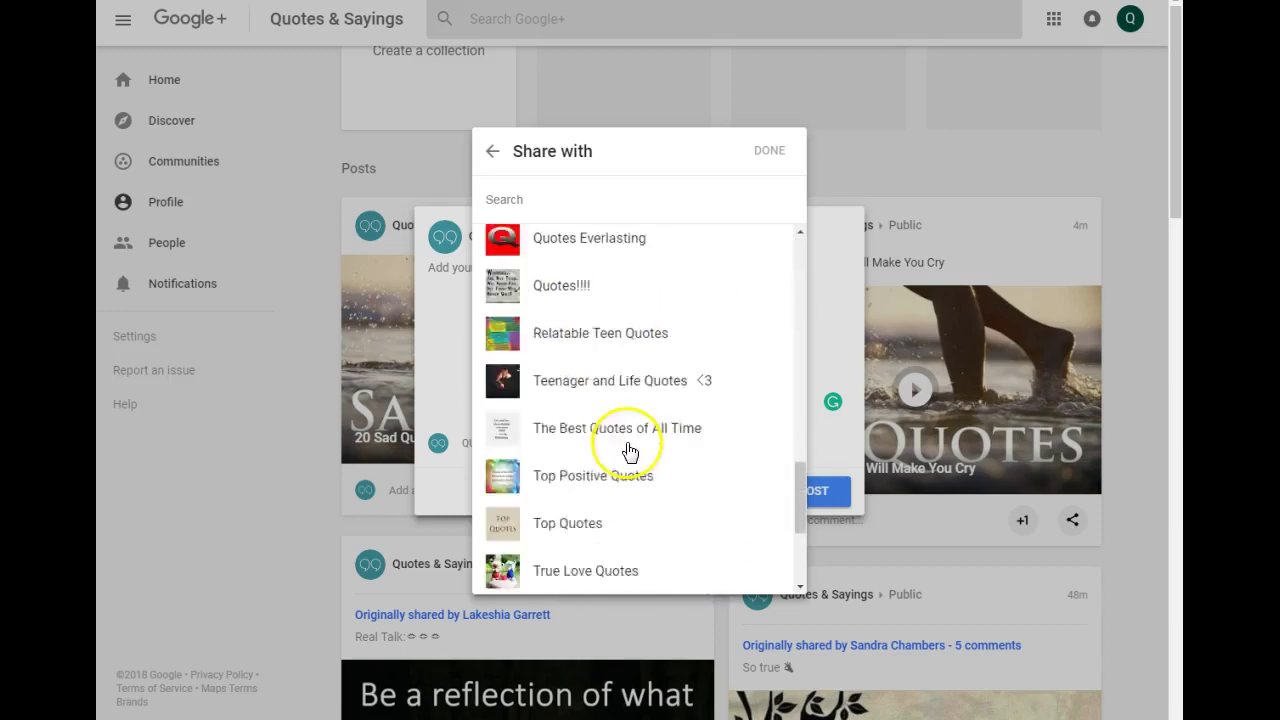
{"action": "scroll", "coordinate": [629, 450], "scroll_direction": "up", "scroll_amount": 15}
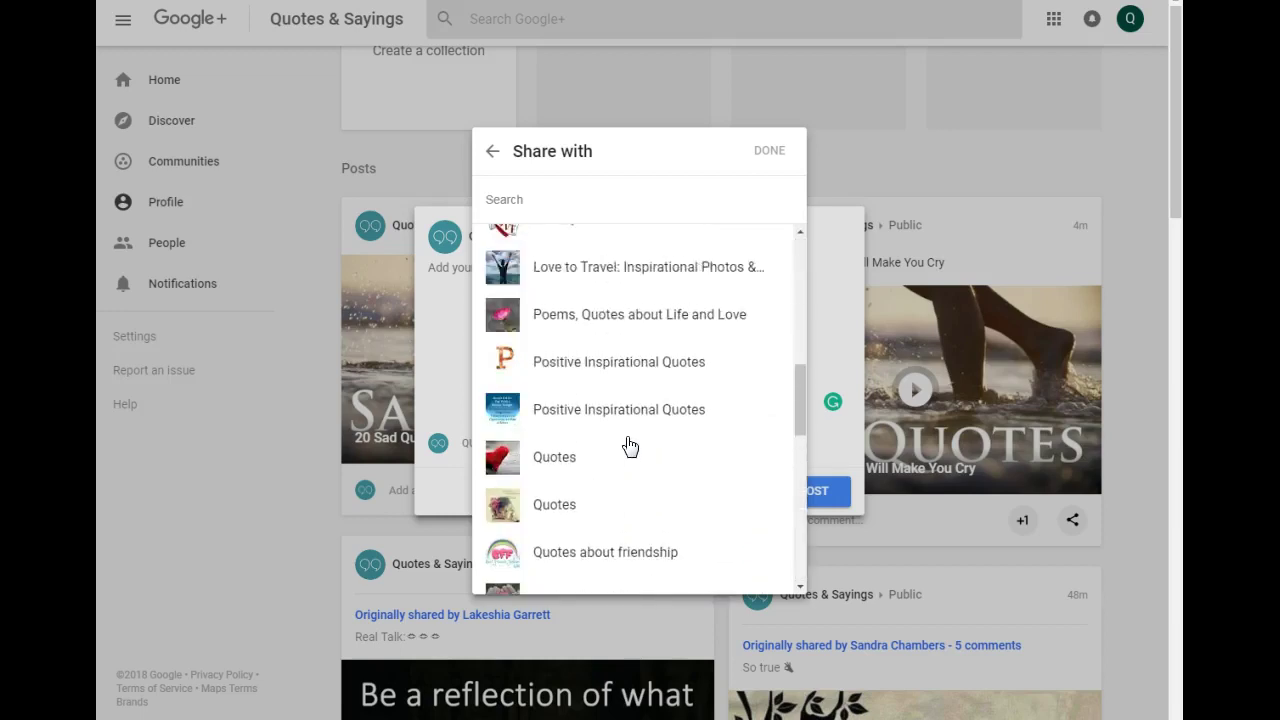
{"action": "scroll", "coordinate": [628, 446], "scroll_direction": "down", "scroll_amount": 2}
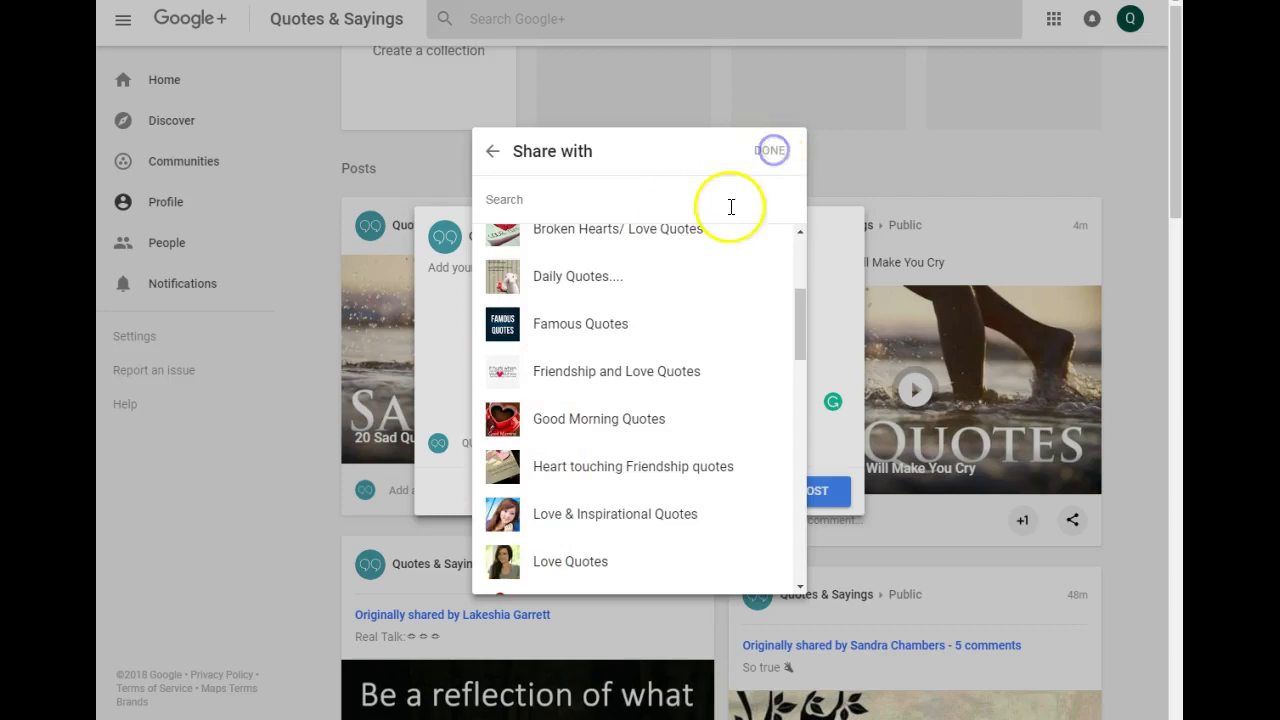
{"action": "left_click", "coordinate": [493, 152]}
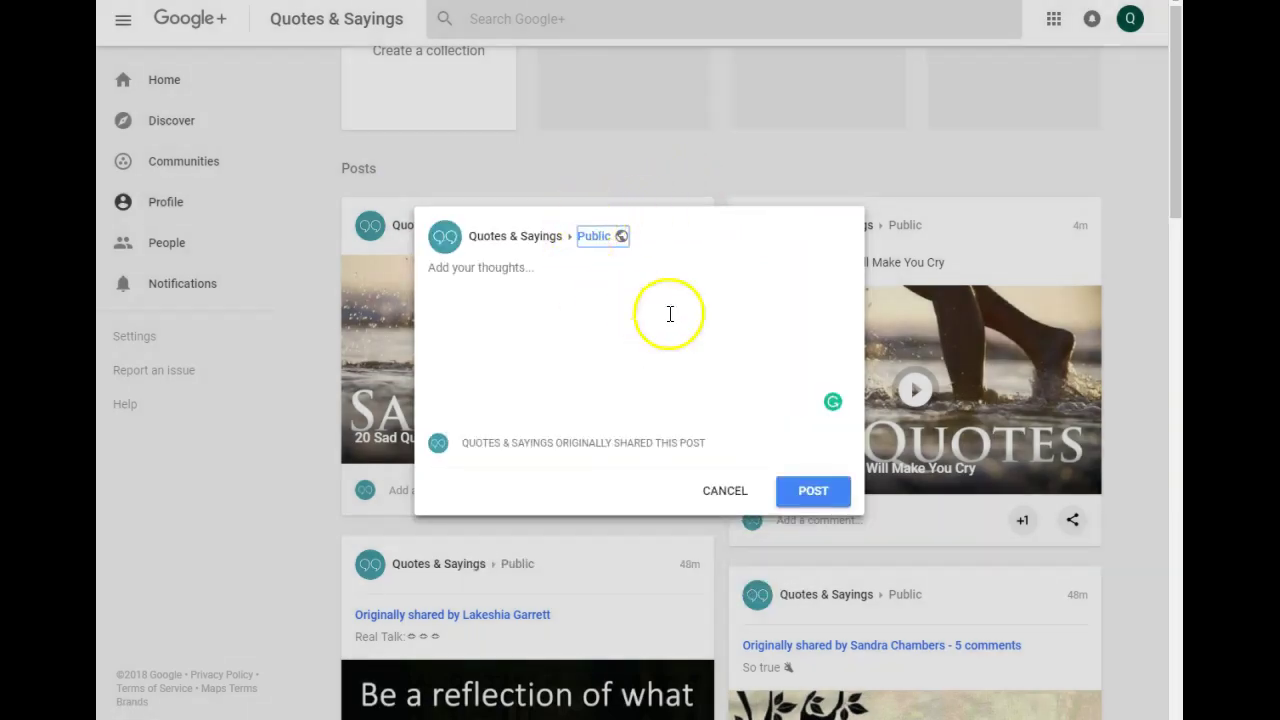
{"action": "left_click", "coordinate": [721, 505]}
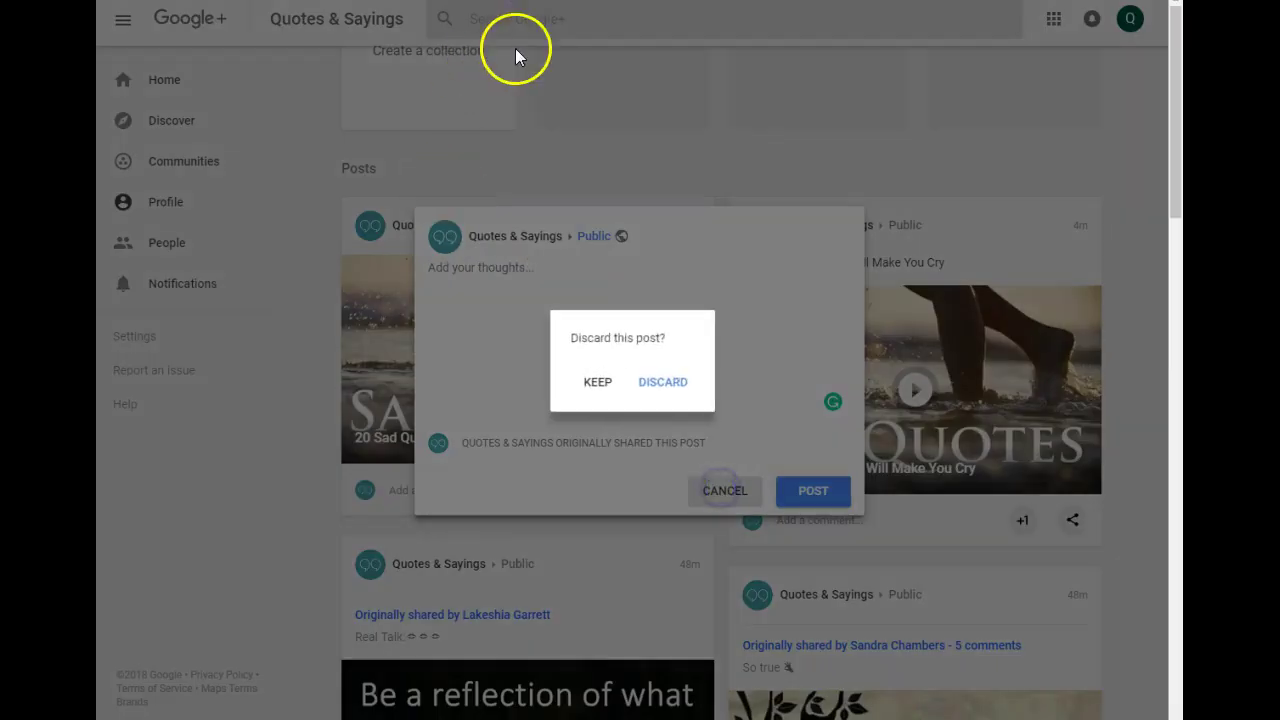
{"action": "left_click", "coordinate": [655, 381]}
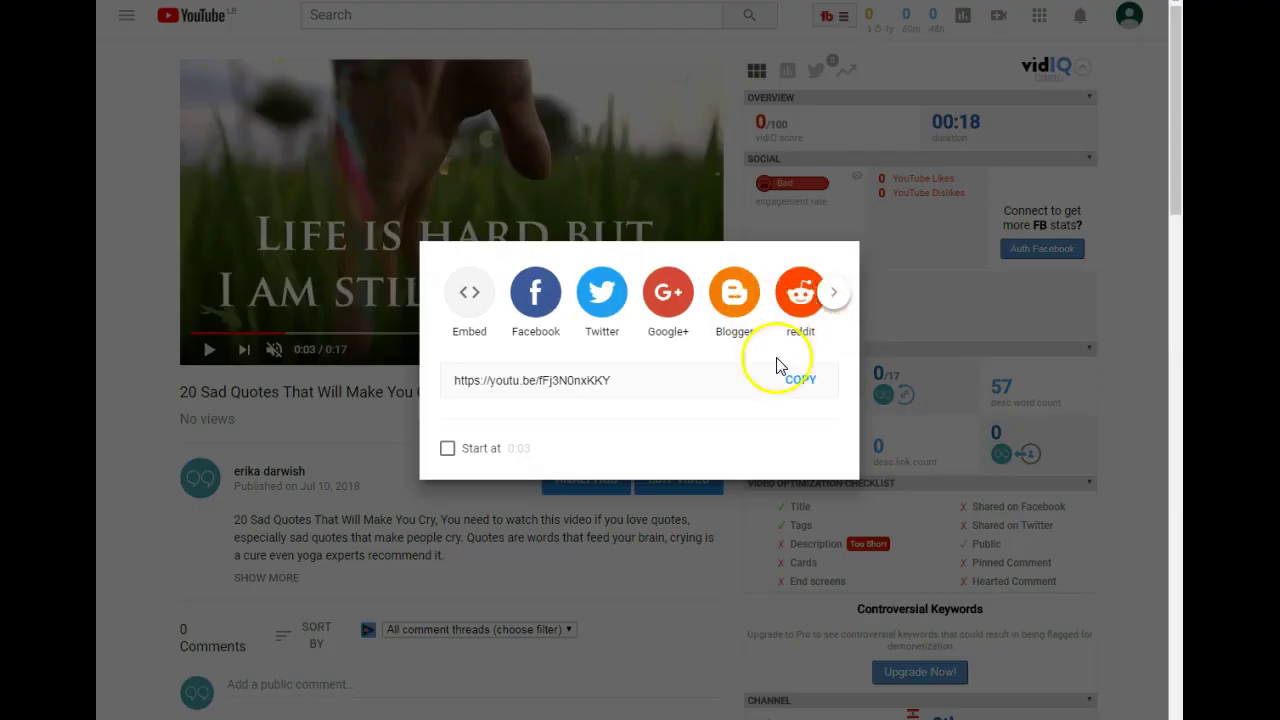
- Return to the YouTube video, close its share dialog, and open the end screen settings in the video editor
{"action": "left_click", "coordinate": [122, 245]}
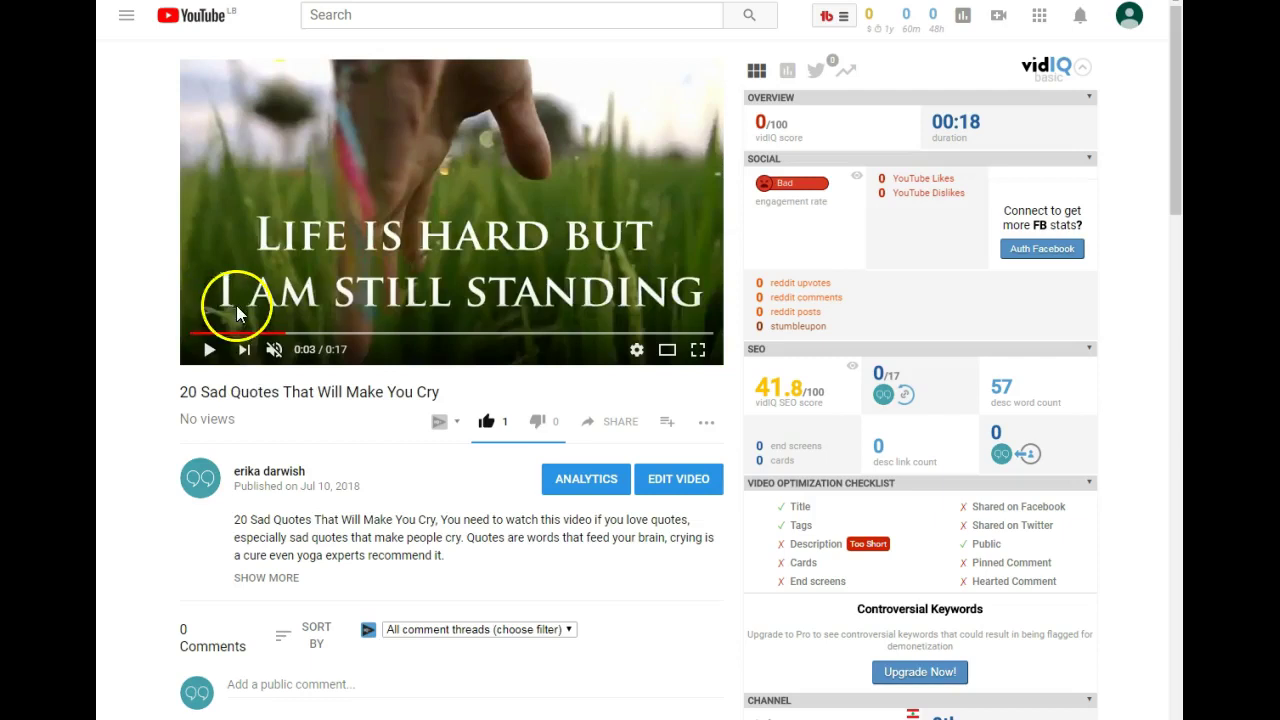
{"action": "left_click", "coordinate": [673, 487]}
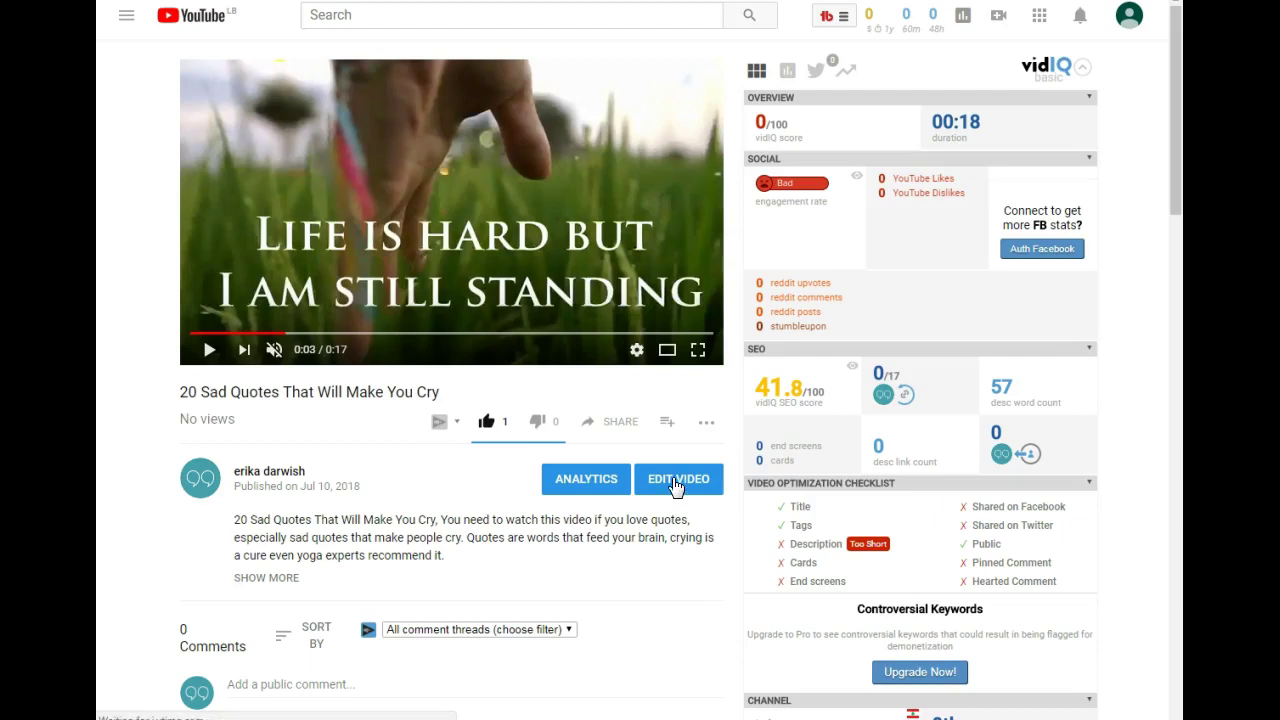
{"action": "left_click", "coordinate": [672, 466]}
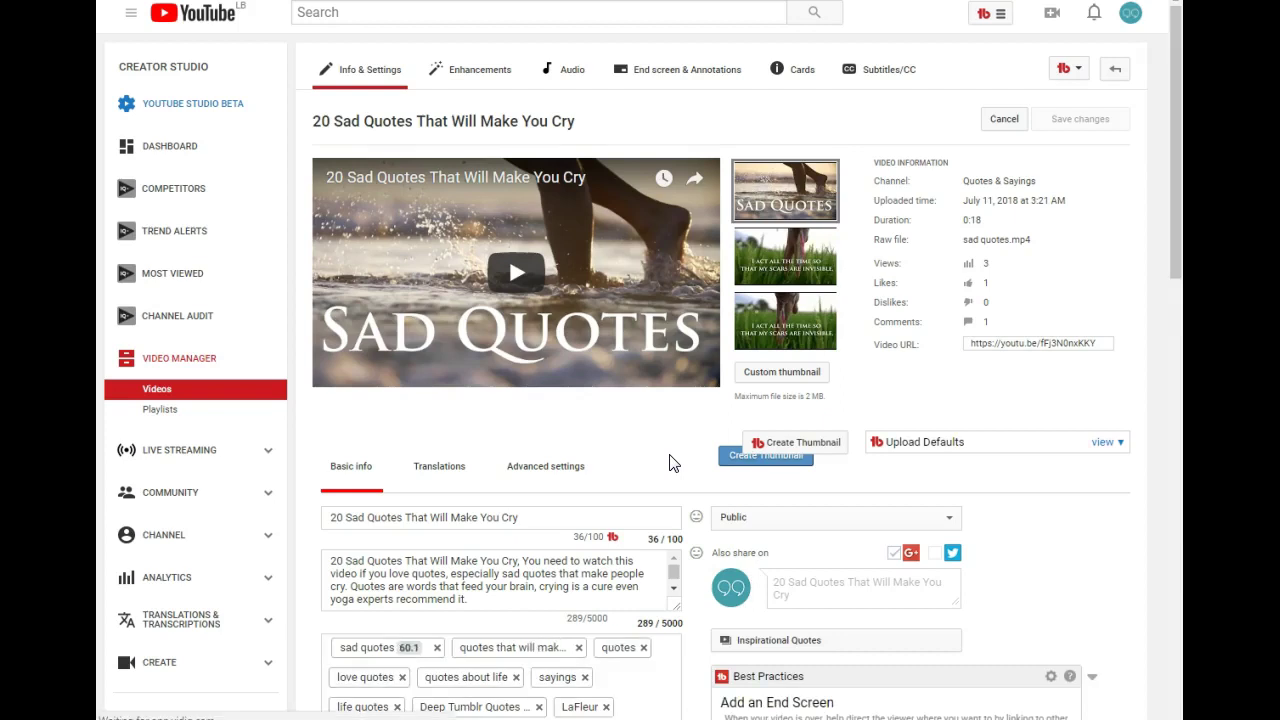
{"action": "left_click", "coordinate": [655, 467]}
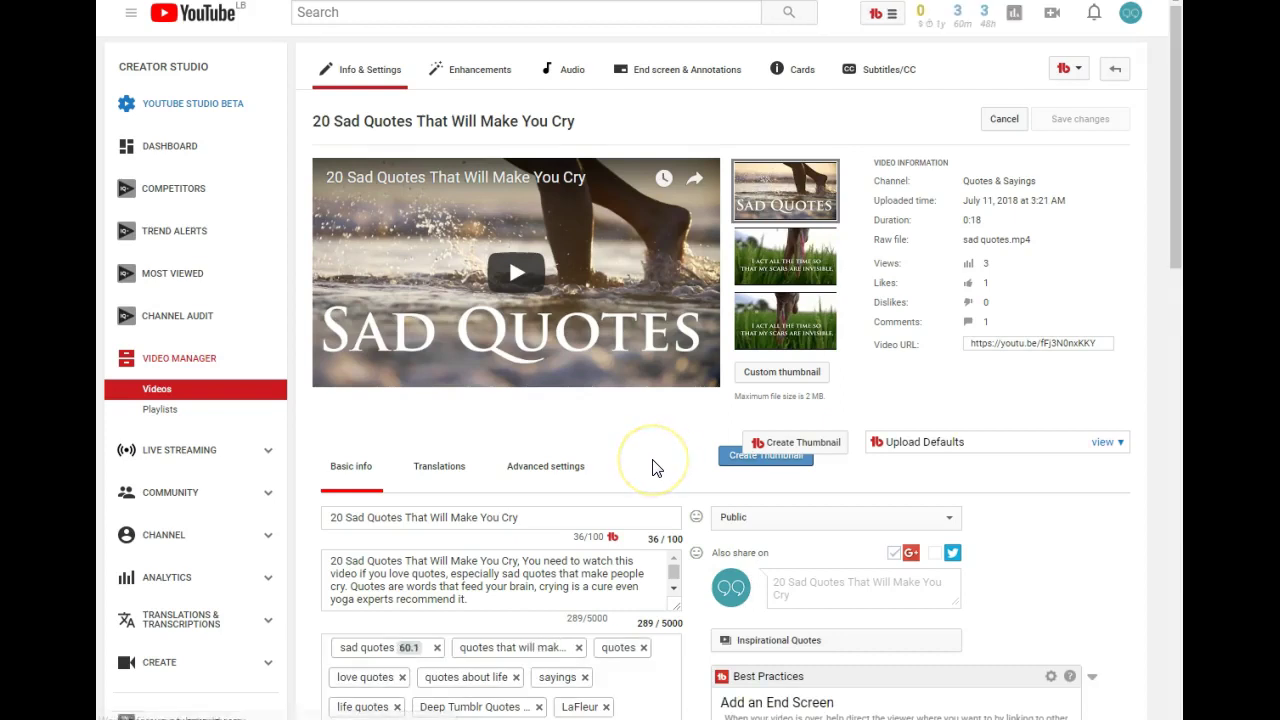
{"action": "left_click", "coordinate": [668, 72]}
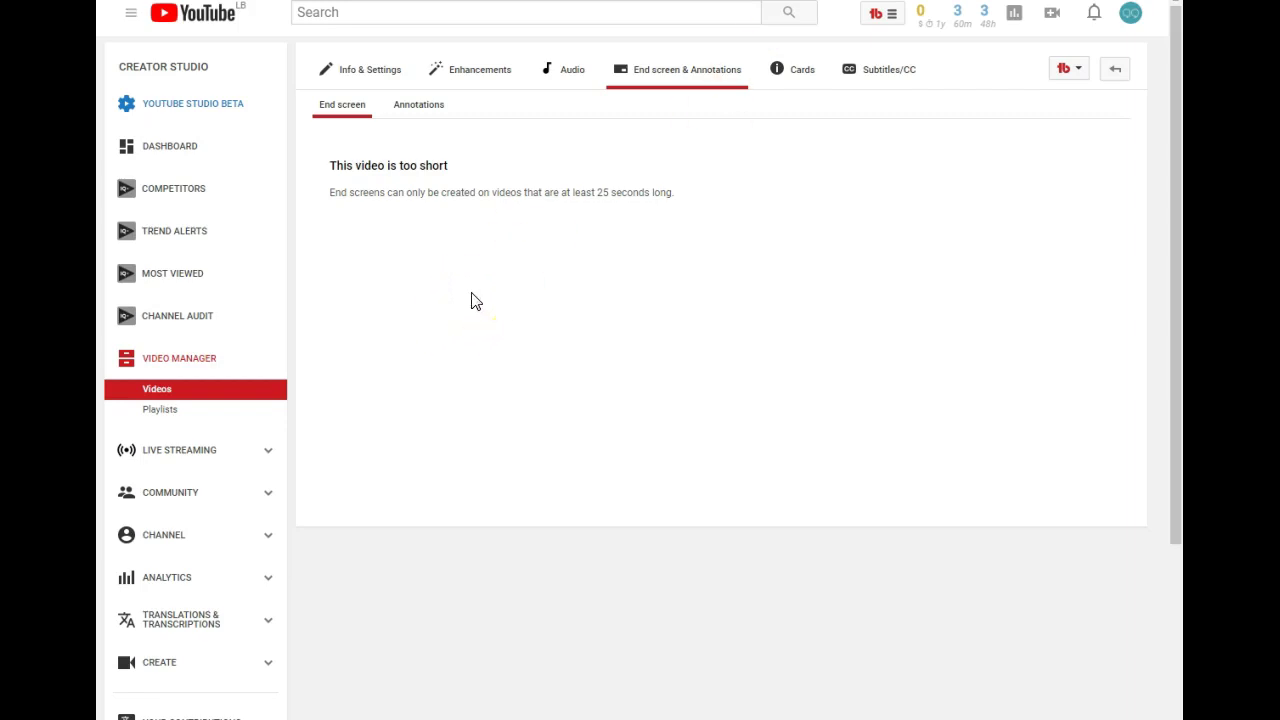
- Search YouTube for "sad quotes"
{"action": "left_click", "coordinate": [366, 18]}
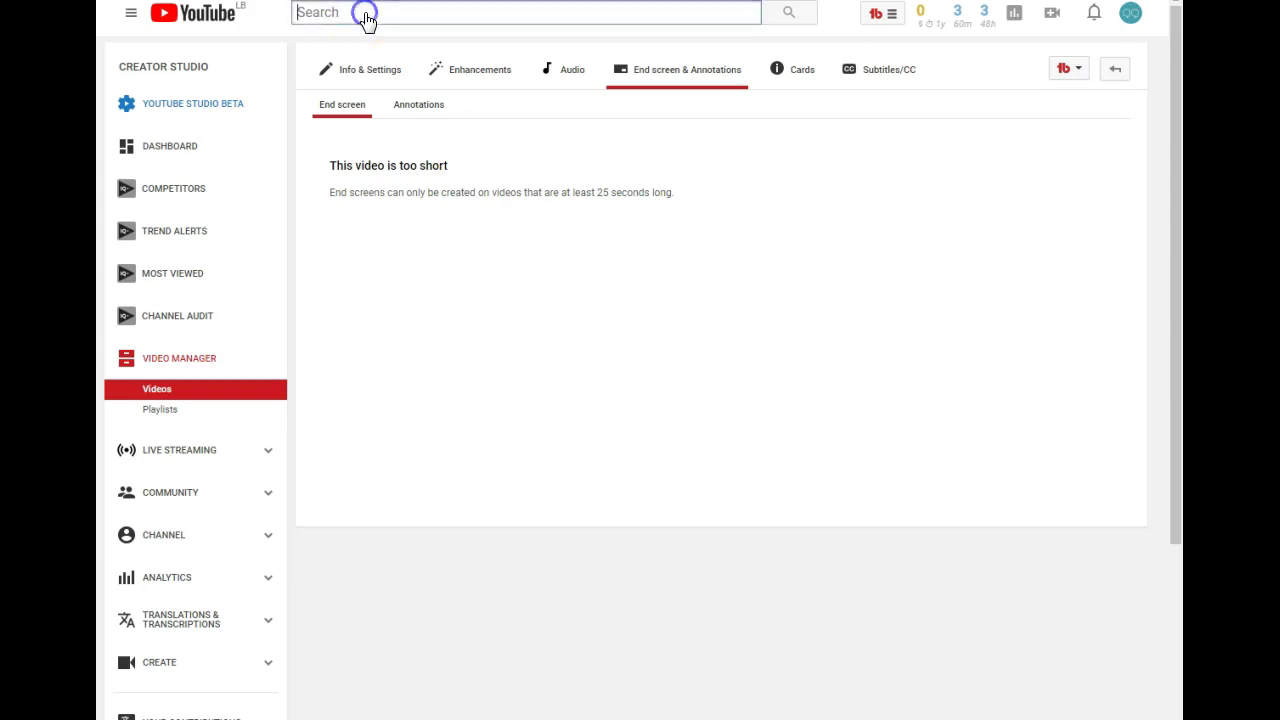
{"action": "type", "text": "sad q"}
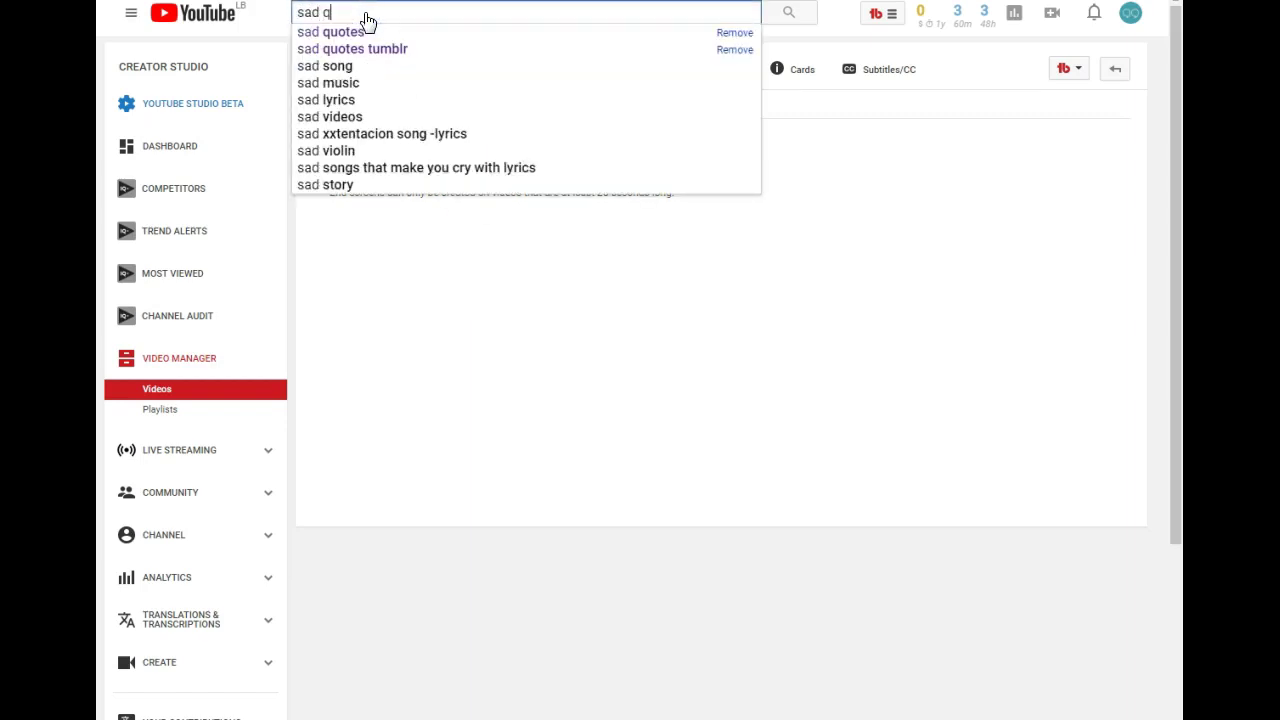
{"action": "type", "text": "uotes"}
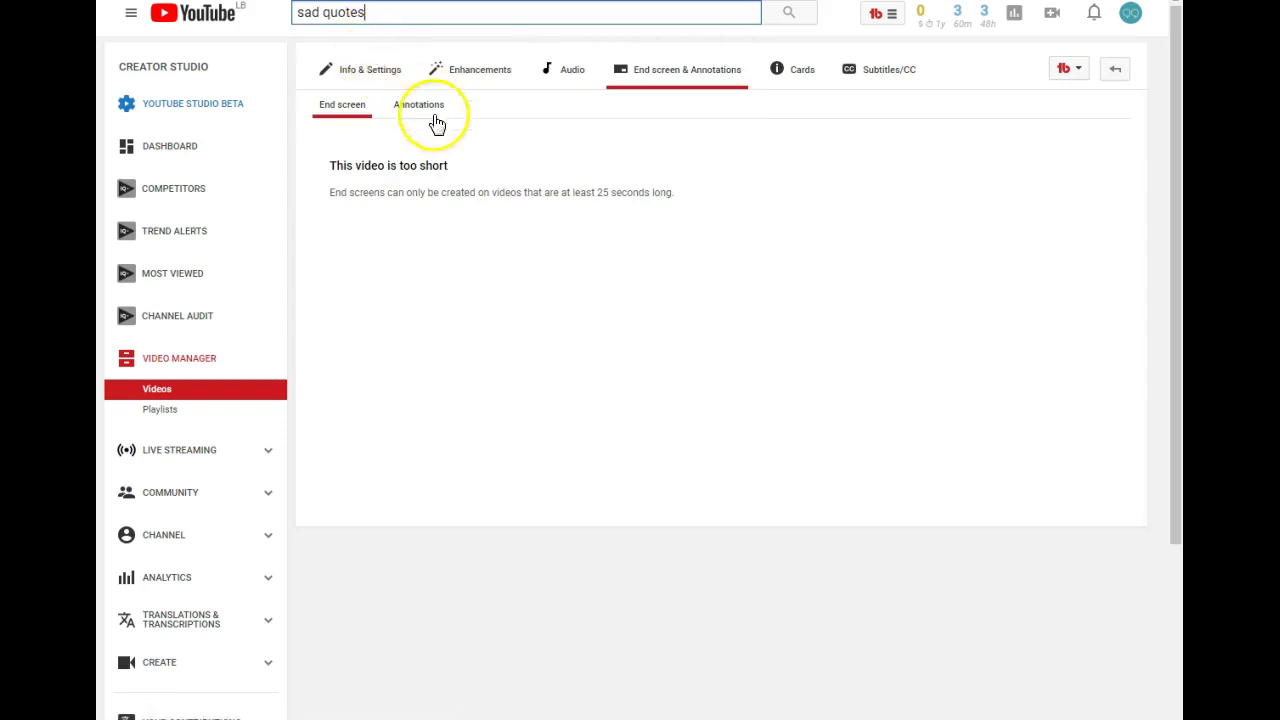
{"action": "key", "text": "Return"}
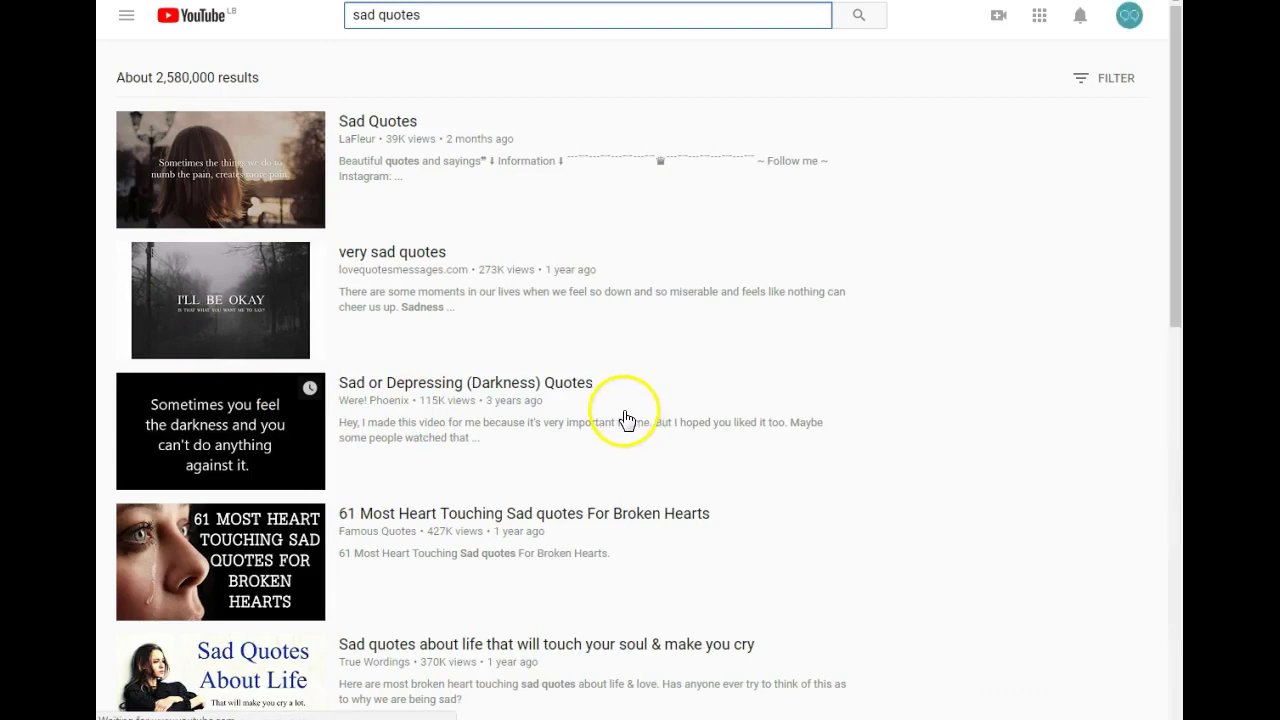
- Examine the search results, comparing the titles, thumbnails, view counts and ages of the ranking sad quotes videos
{"action": "scroll", "coordinate": [625, 420], "scroll_direction": "down", "scroll_amount": 1}
{"action": "scroll", "coordinate": [622, 472], "scroll_direction": "down", "scroll_amount": 10}
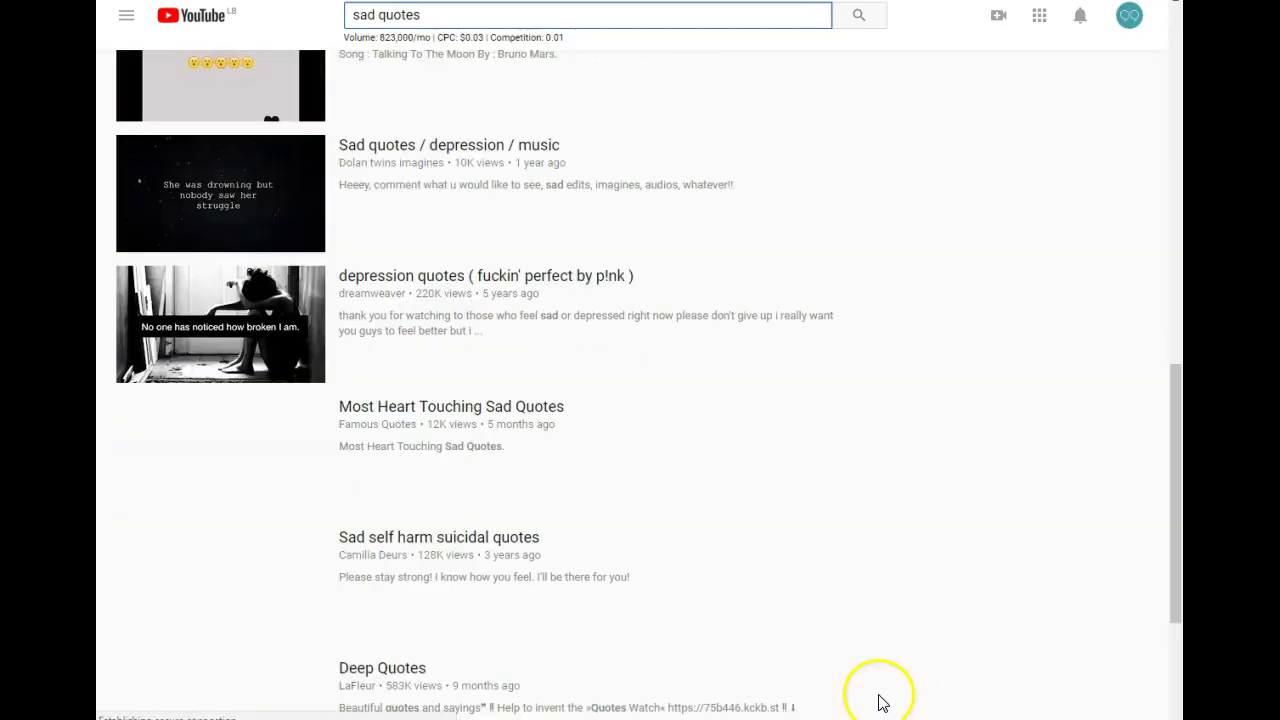
{"action": "scroll", "coordinate": [571, 575], "scroll_direction": "up", "scroll_amount": 10}
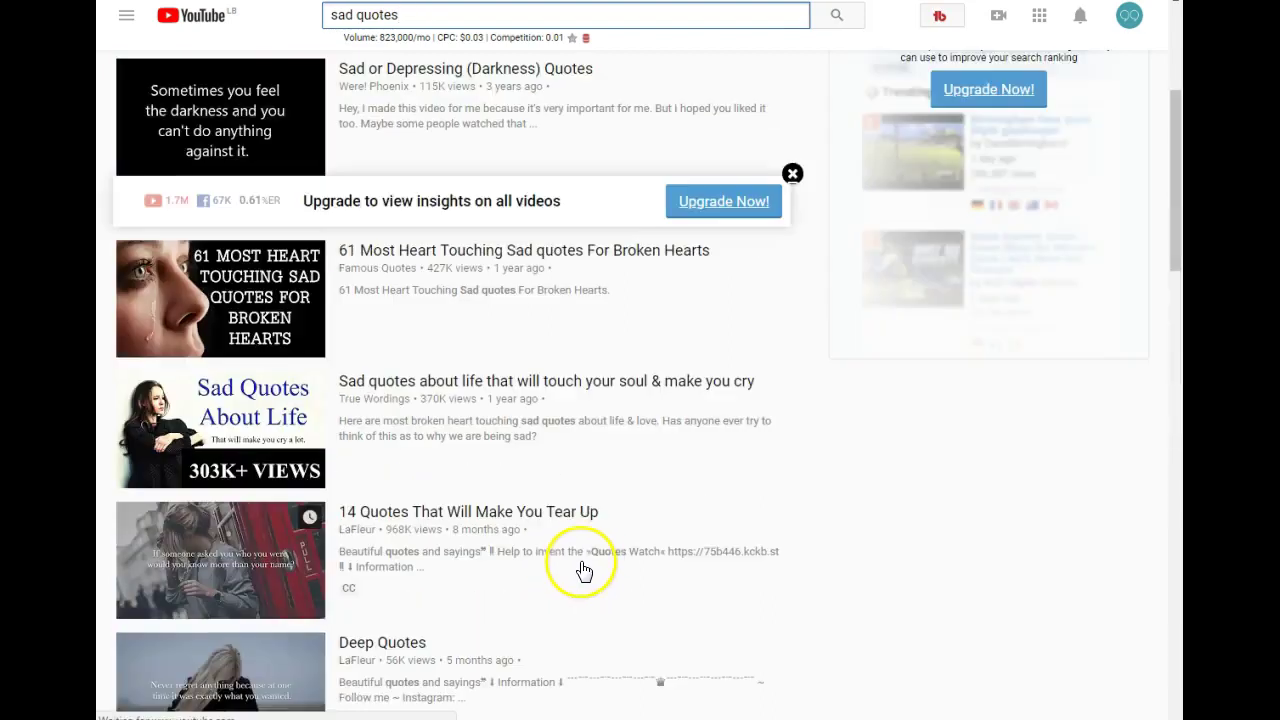
{"action": "scroll", "coordinate": [575, 558], "scroll_direction": "down", "scroll_amount": 10}
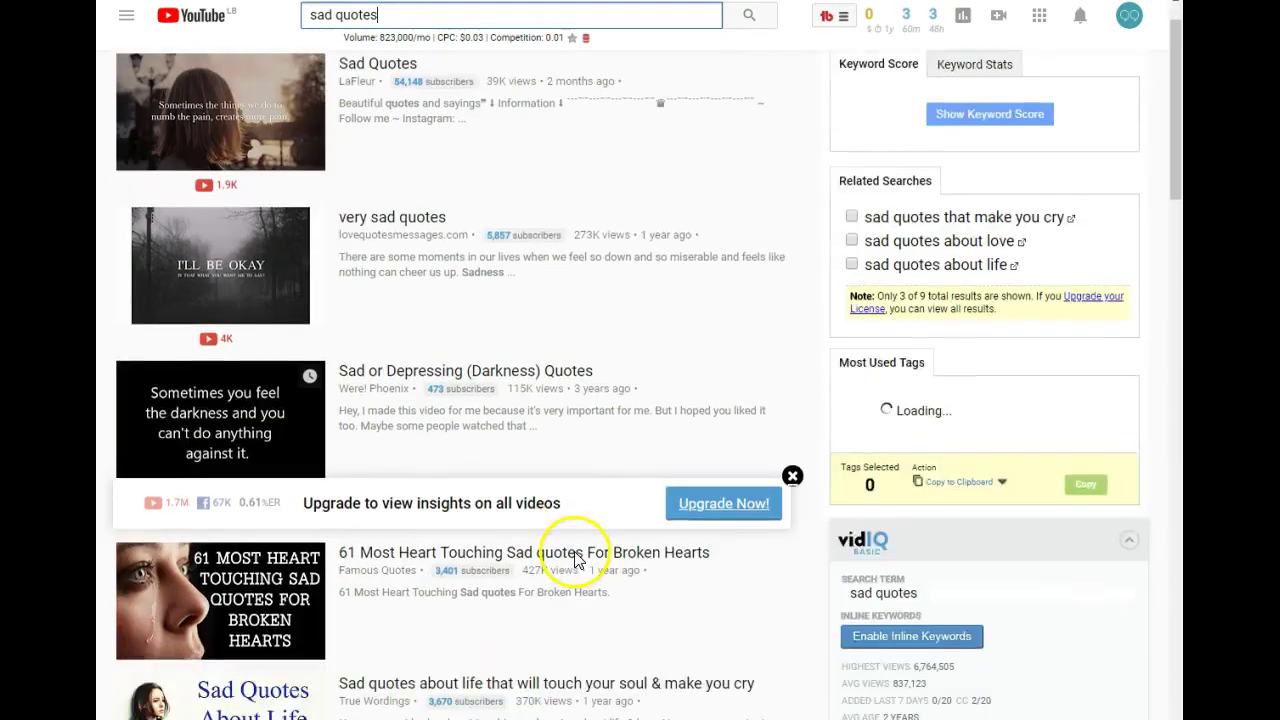
{"action": "scroll", "coordinate": [578, 560], "scroll_direction": "down", "scroll_amount": 7}
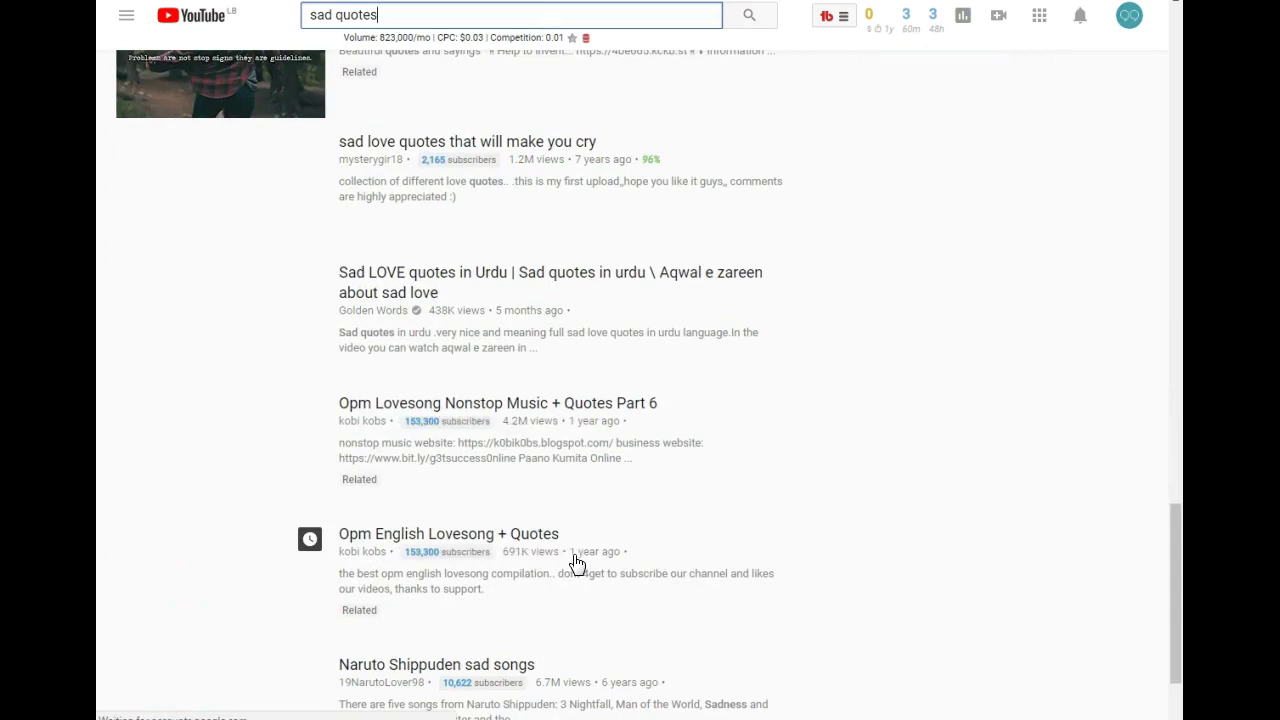
{"action": "scroll", "coordinate": [577, 565], "scroll_direction": "down", "scroll_amount": 5}
{"action": "scroll", "coordinate": [577, 565], "scroll_direction": "down", "scroll_amount": 12}
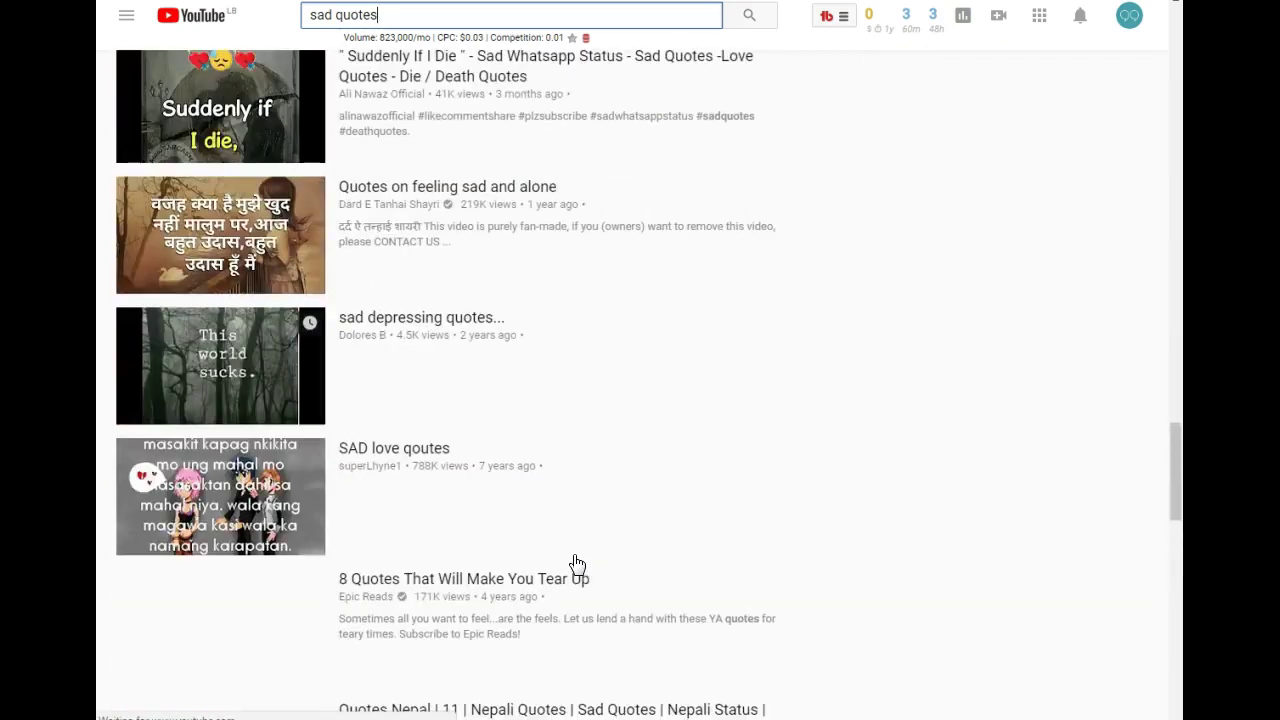
{"action": "scroll", "coordinate": [575, 563], "scroll_direction": "down", "scroll_amount": 5}
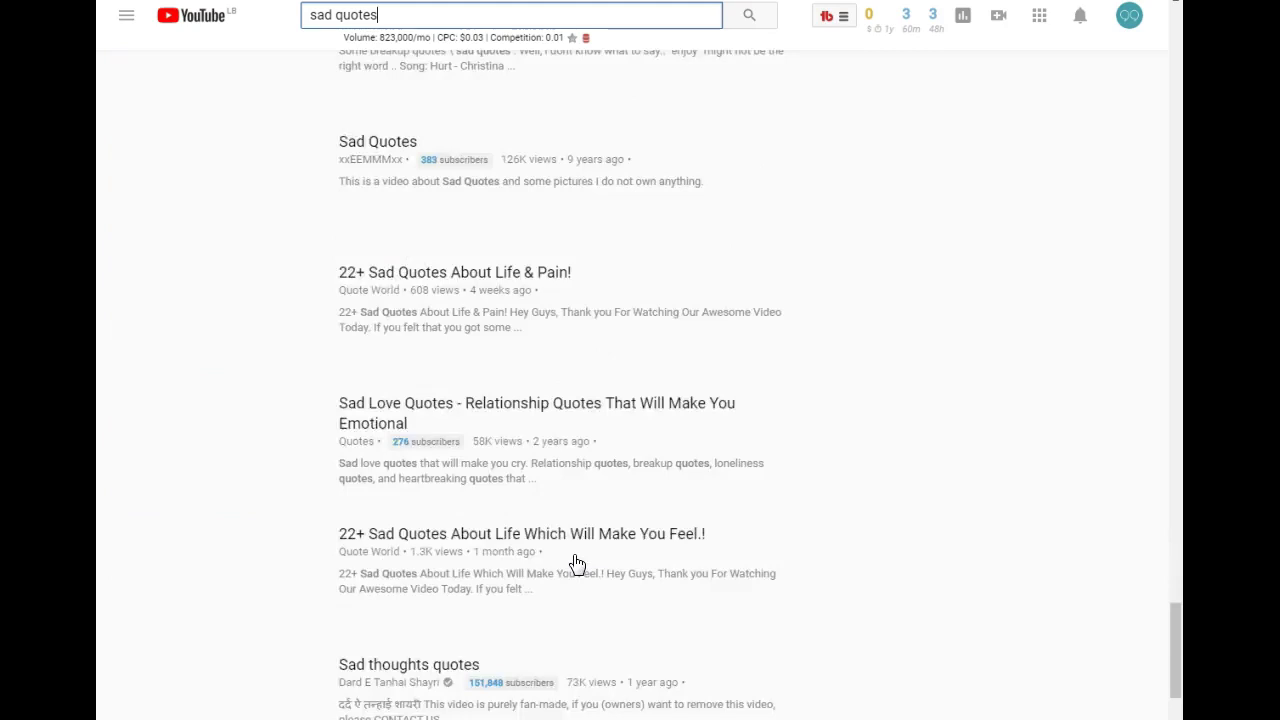
{"action": "scroll", "coordinate": [572, 545], "scroll_direction": "up", "scroll_amount": 10}
{"action": "scroll", "coordinate": [572, 550], "scroll_direction": "up", "scroll_amount": 20}
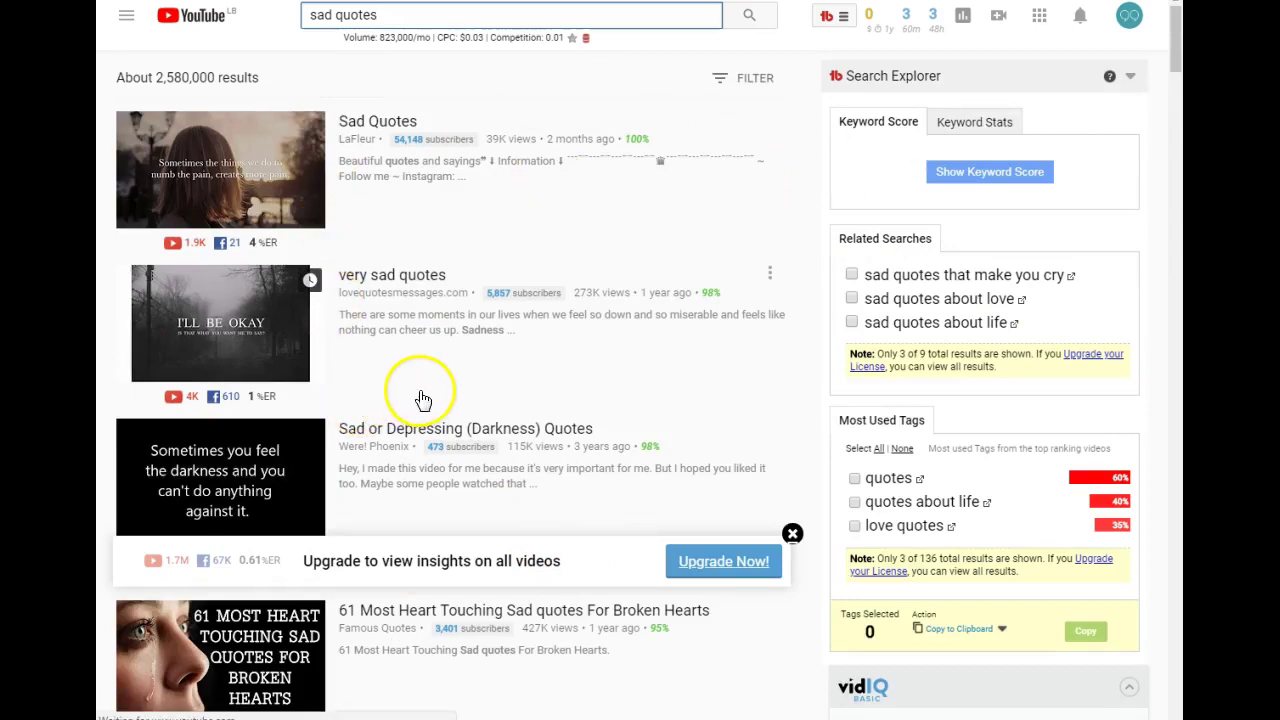
{"action": "scroll", "coordinate": [420, 400], "scroll_direction": "down", "scroll_amount": 10}
{"action": "scroll", "coordinate": [425, 402], "scroll_direction": "down", "scroll_amount": 4}
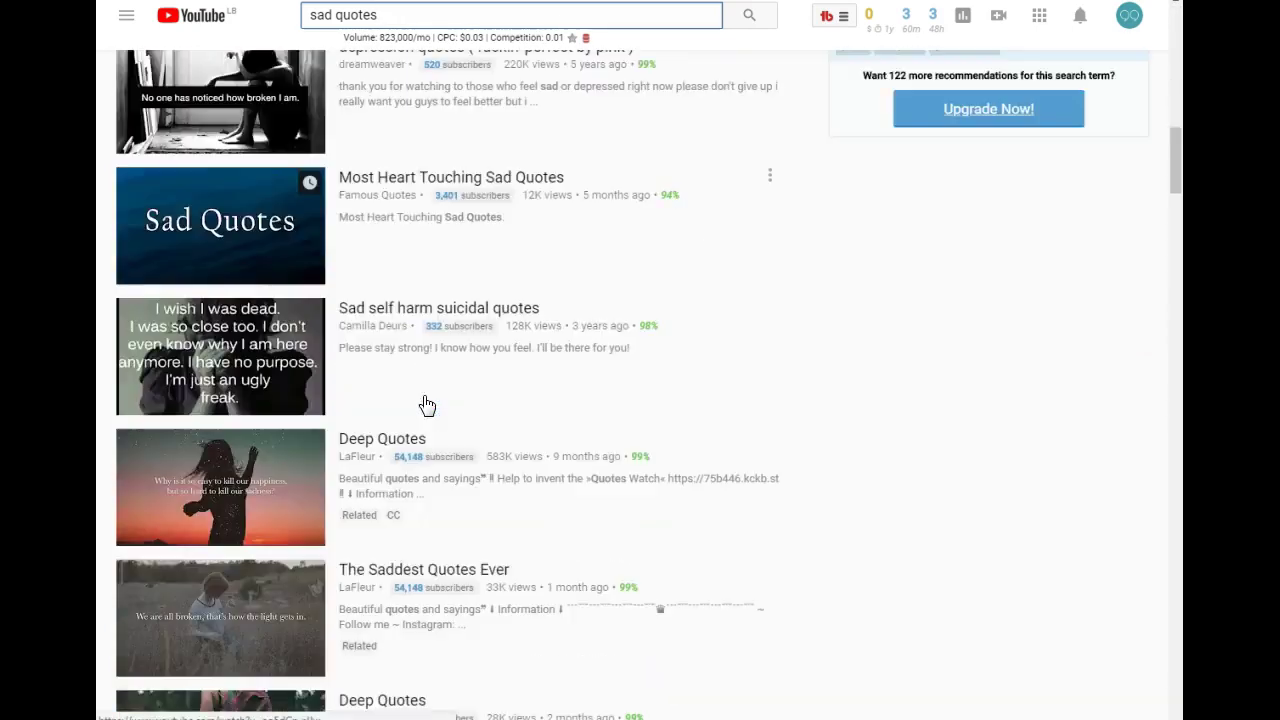
{"action": "left_click", "coordinate": [404, 424]}
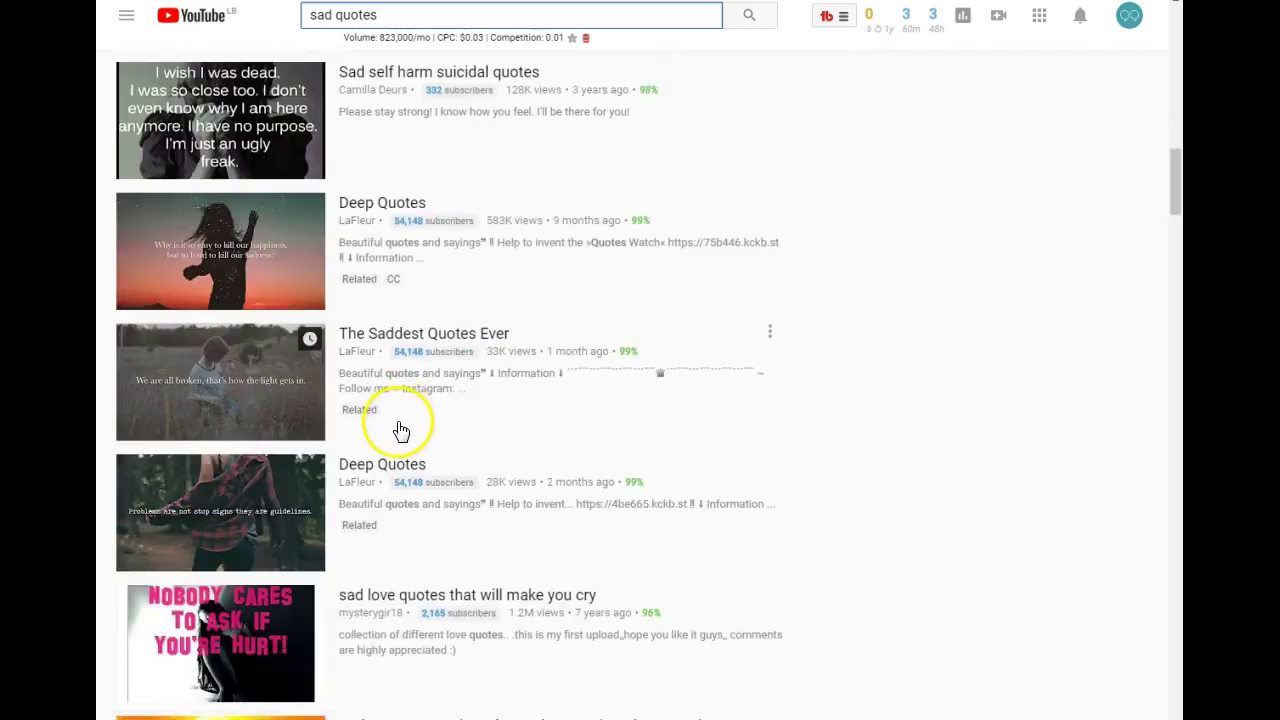
{"action": "scroll", "coordinate": [505, 444], "scroll_direction": "up", "scroll_amount": 1}
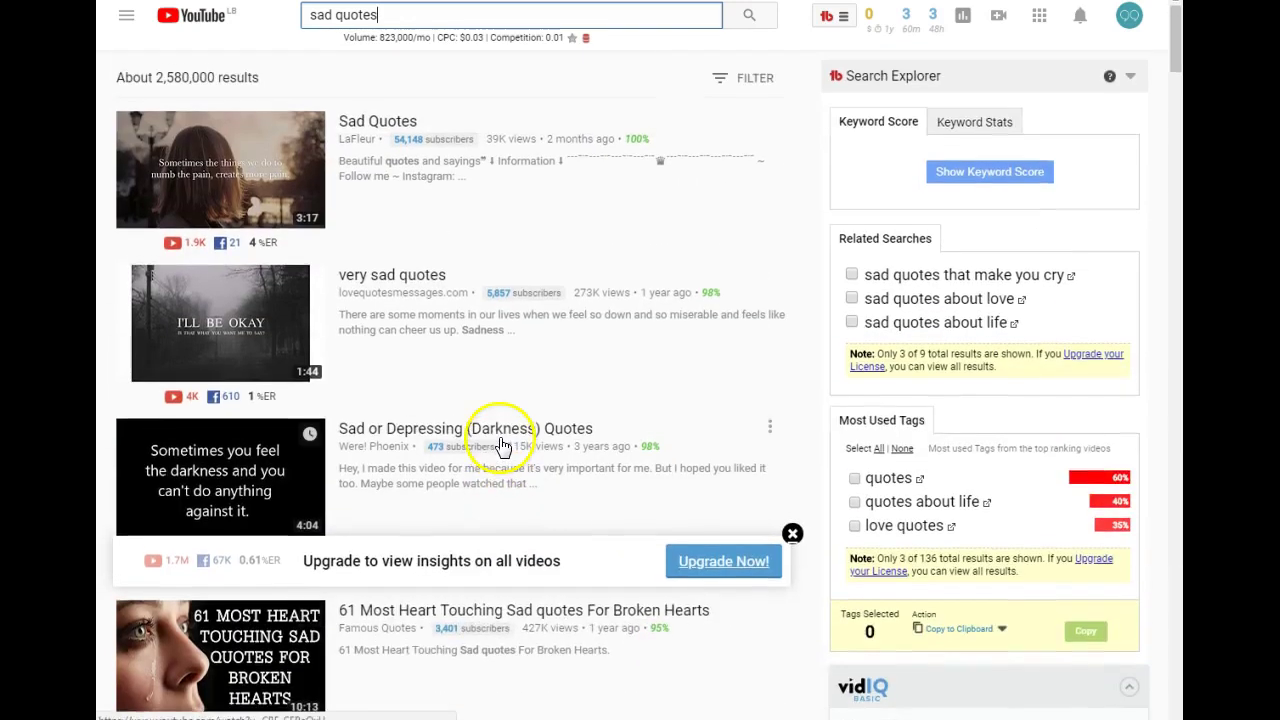